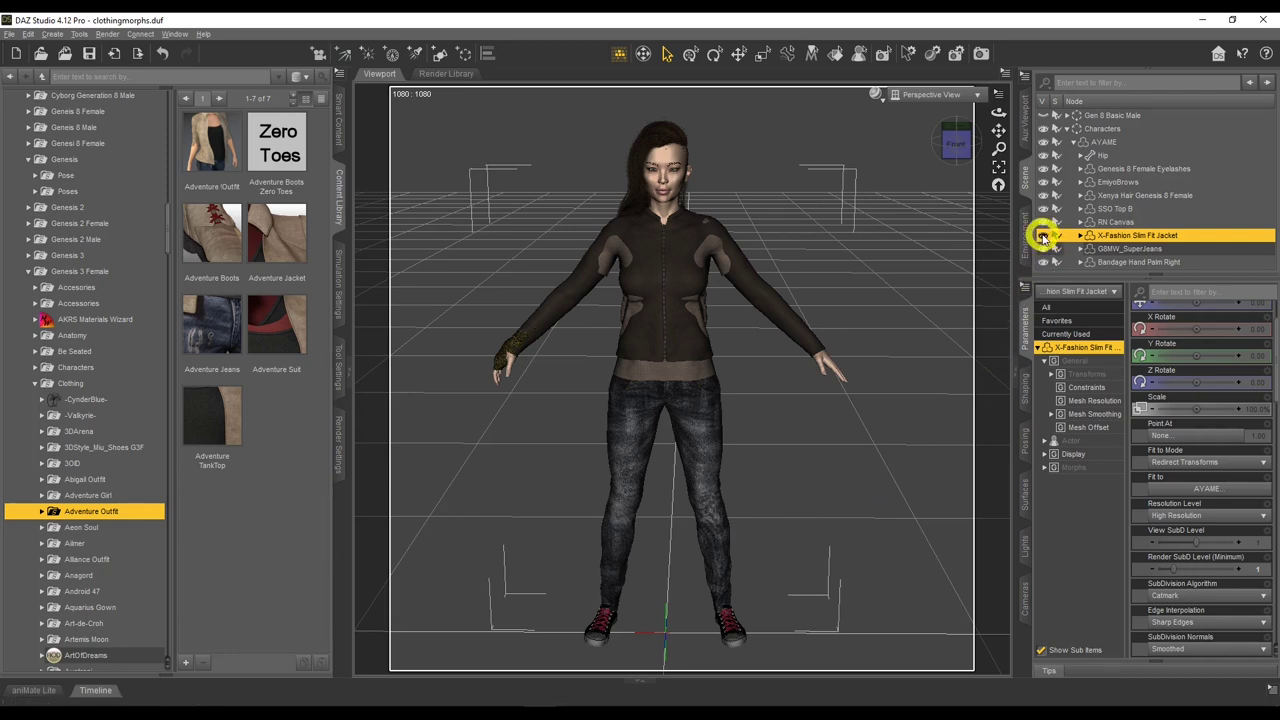
Check the outfit beneath the X-Fashion Slim Fit Jacket and examine the jacket's mesh smoothing and collision settings.
{"action": "left_click", "coordinate": [1043, 235]}
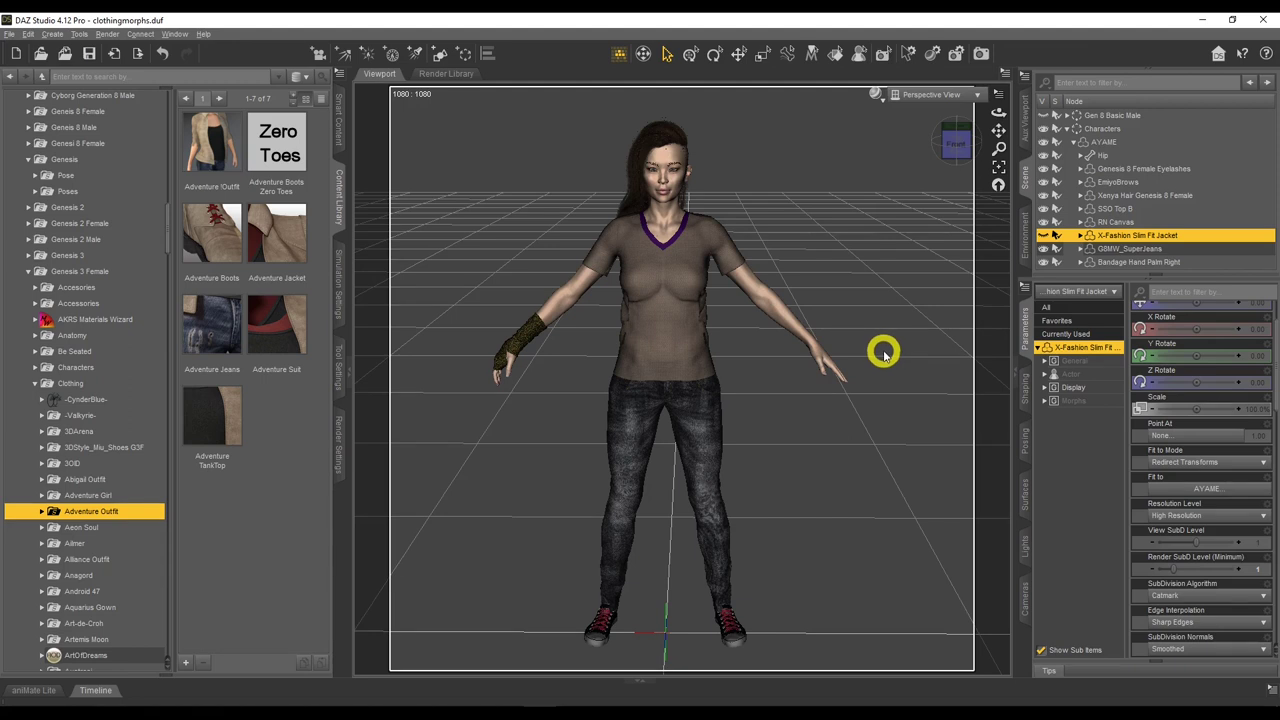
{"action": "left_click", "coordinate": [1043, 235]}
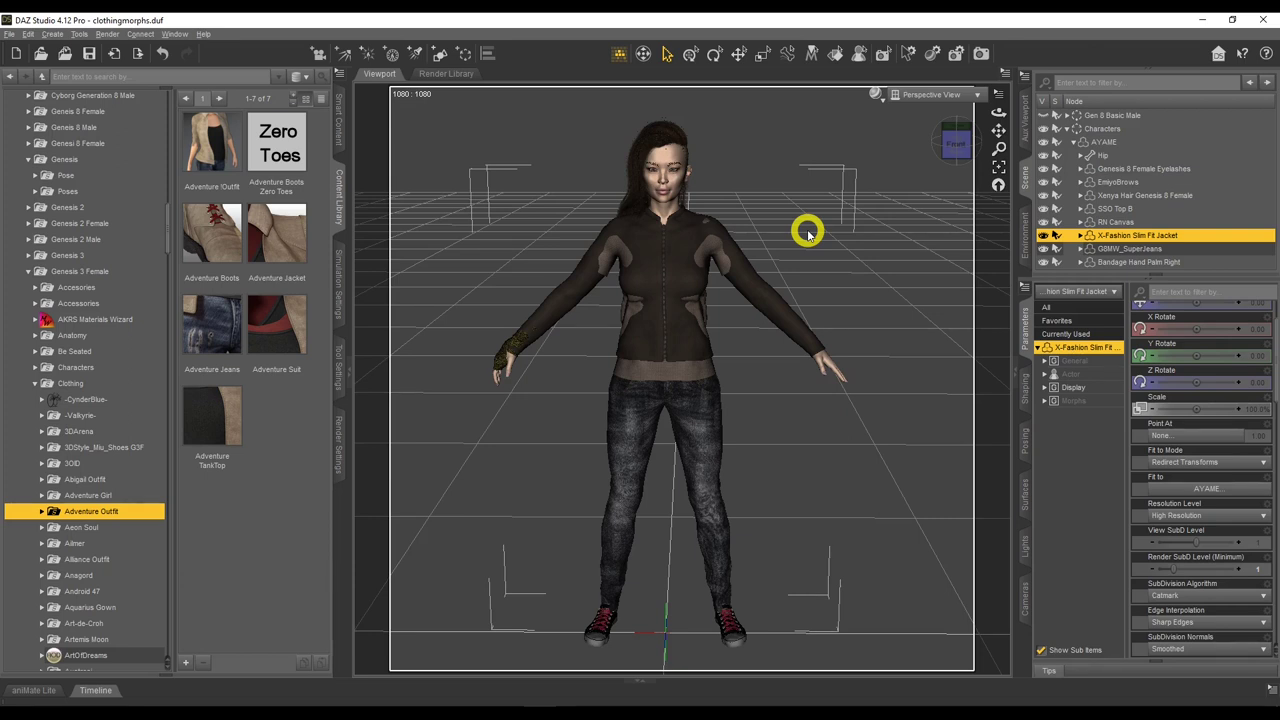
{"action": "left_click", "coordinate": [1046, 362]}
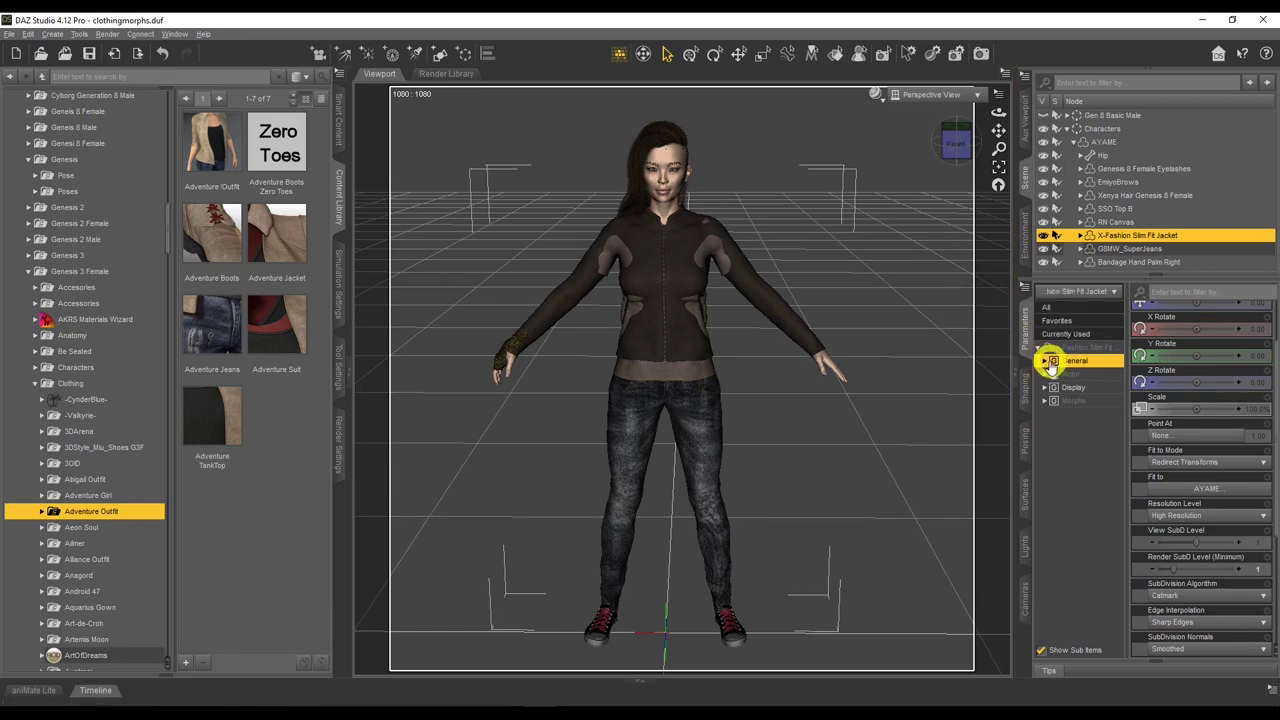
{"action": "left_click", "coordinate": [1044, 361]}
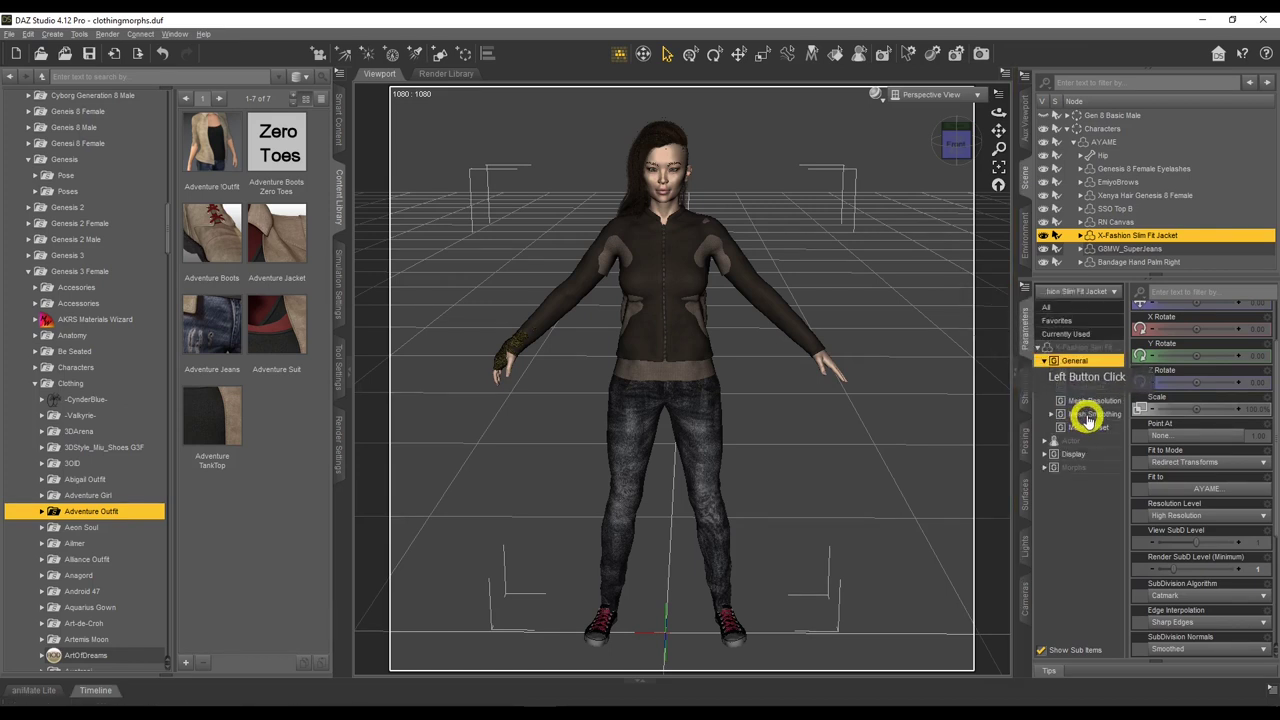
{"action": "left_click", "coordinate": [1087, 415]}
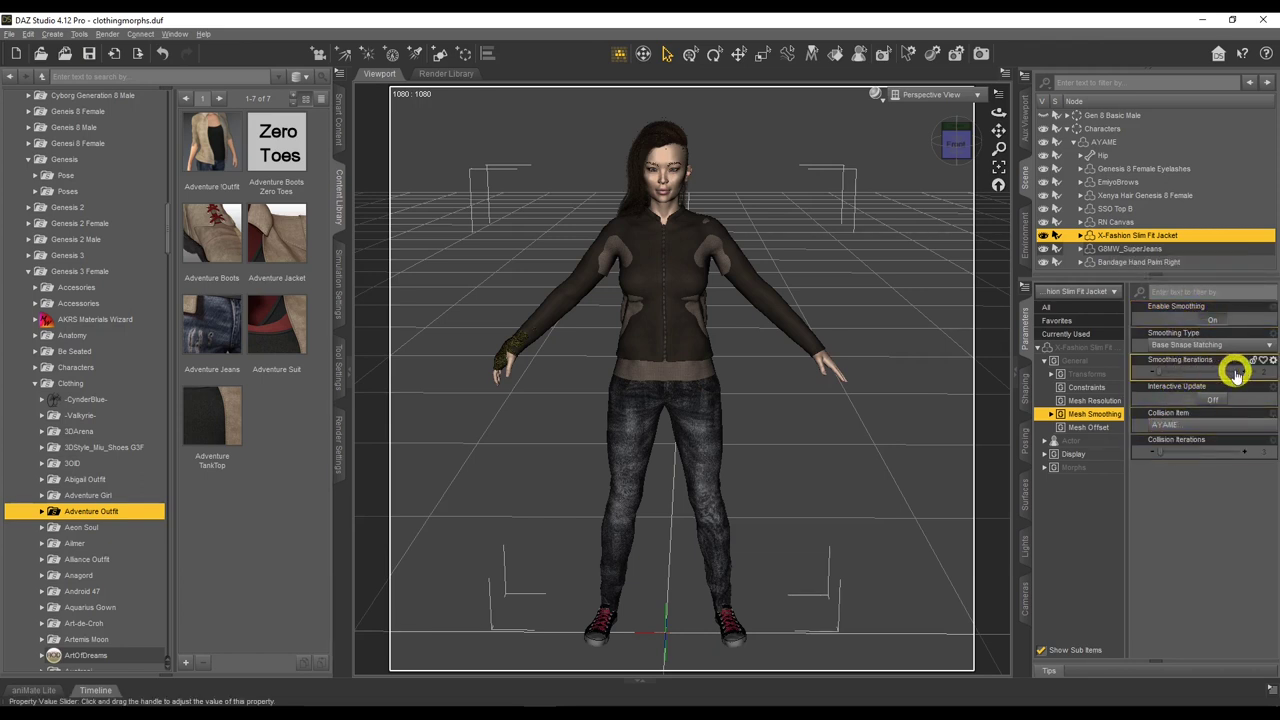
{"action": "left_click_drag", "start_coordinate": [1166, 453], "coordinate": [1183, 461]}
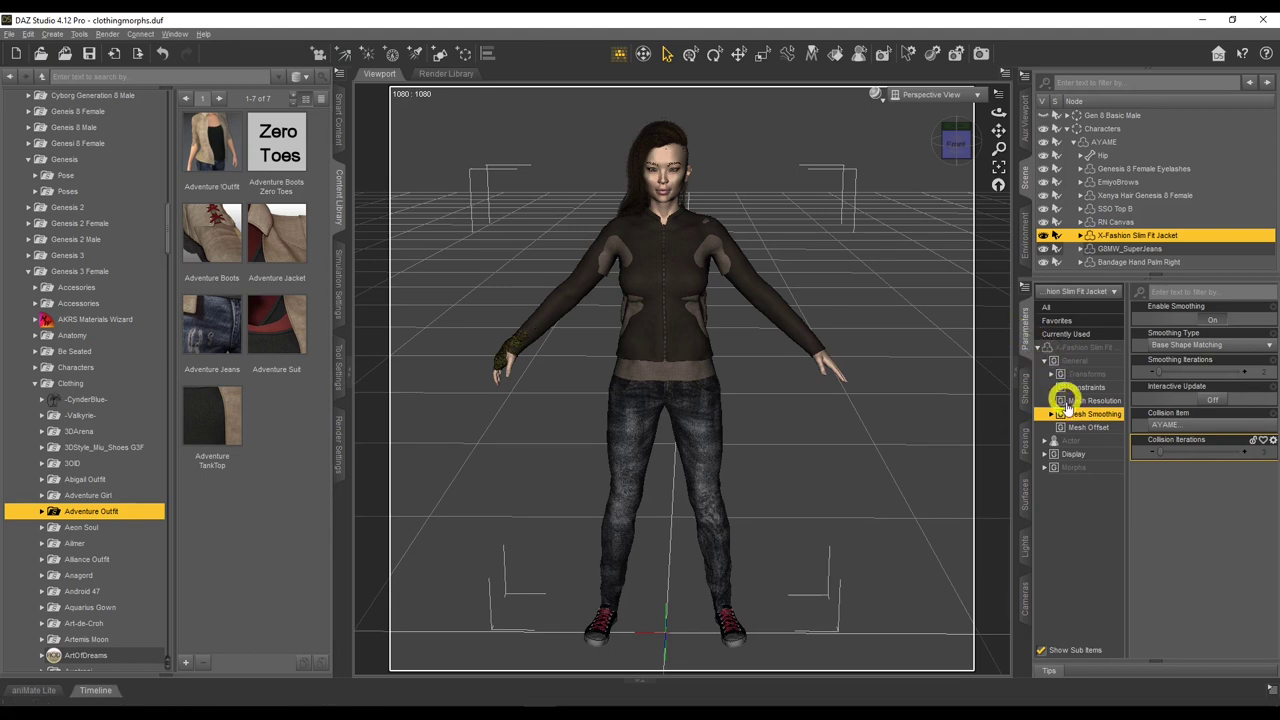
Examine the jacket's Actor morphs for adjusting fit, opening the front and moving the zipper, and view the figure from the side.
{"action": "left_click", "coordinate": [1073, 440]}
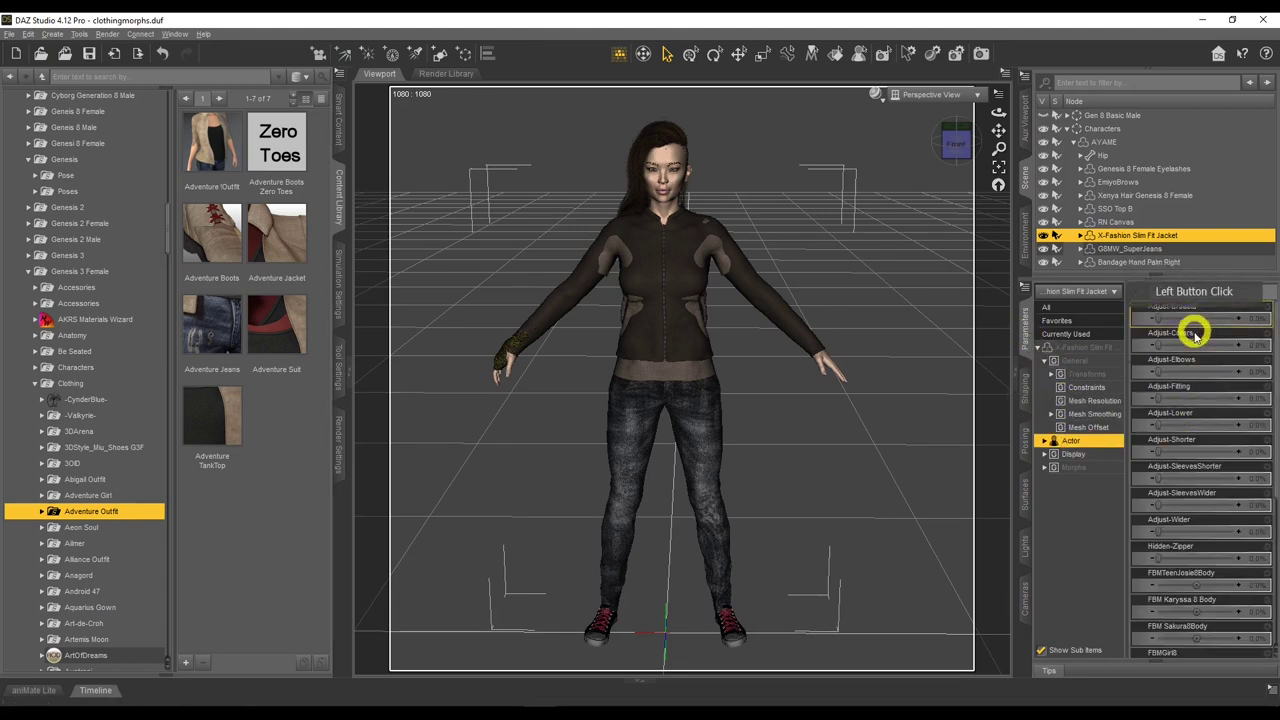
{"action": "scroll", "coordinate": [1171, 394], "scroll_direction": "down", "scroll_amount": 2}
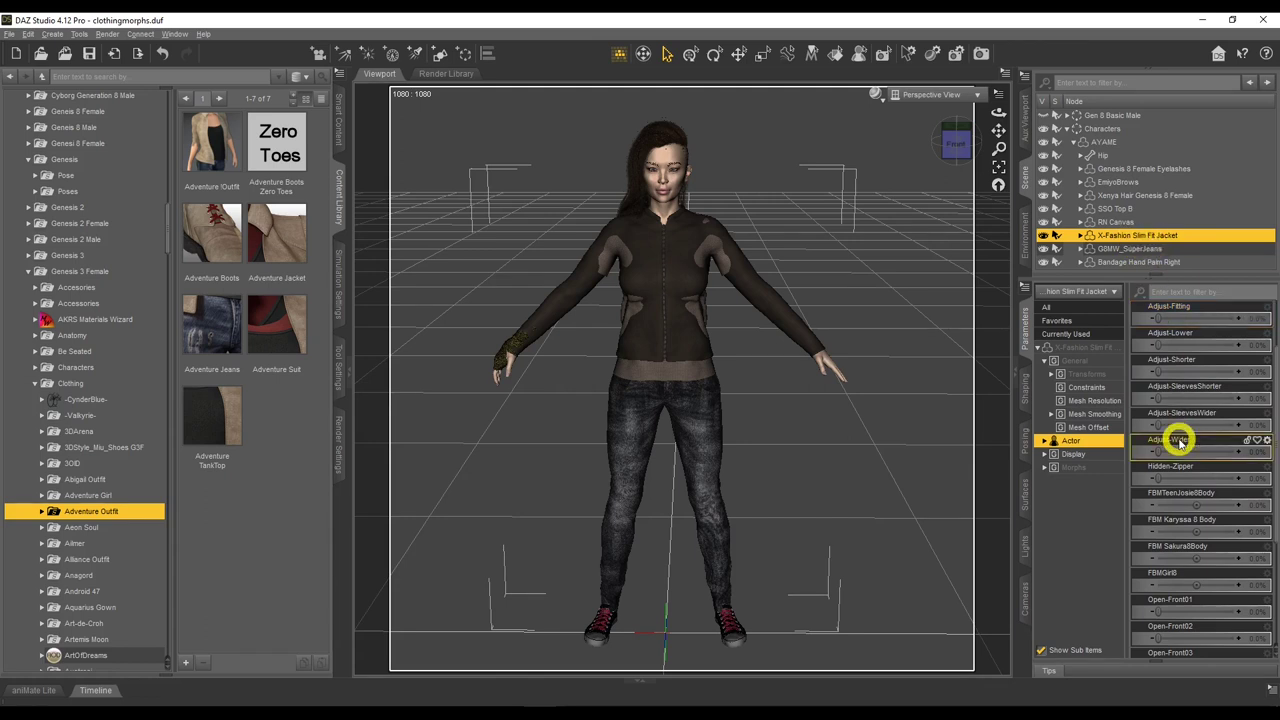
{"action": "scroll", "coordinate": [1195, 525], "scroll_direction": "down", "scroll_amount": 4}
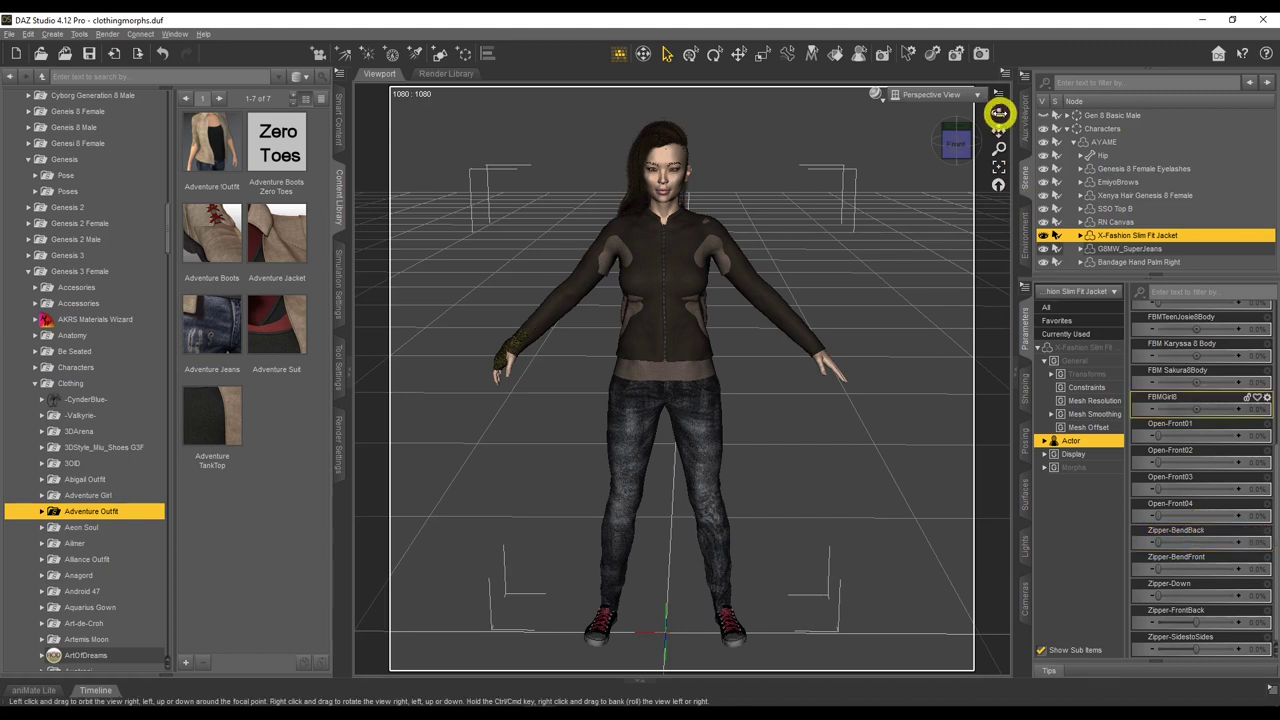
{"action": "left_click_drag", "start_coordinate": [999, 113], "coordinate": [997, 154]}
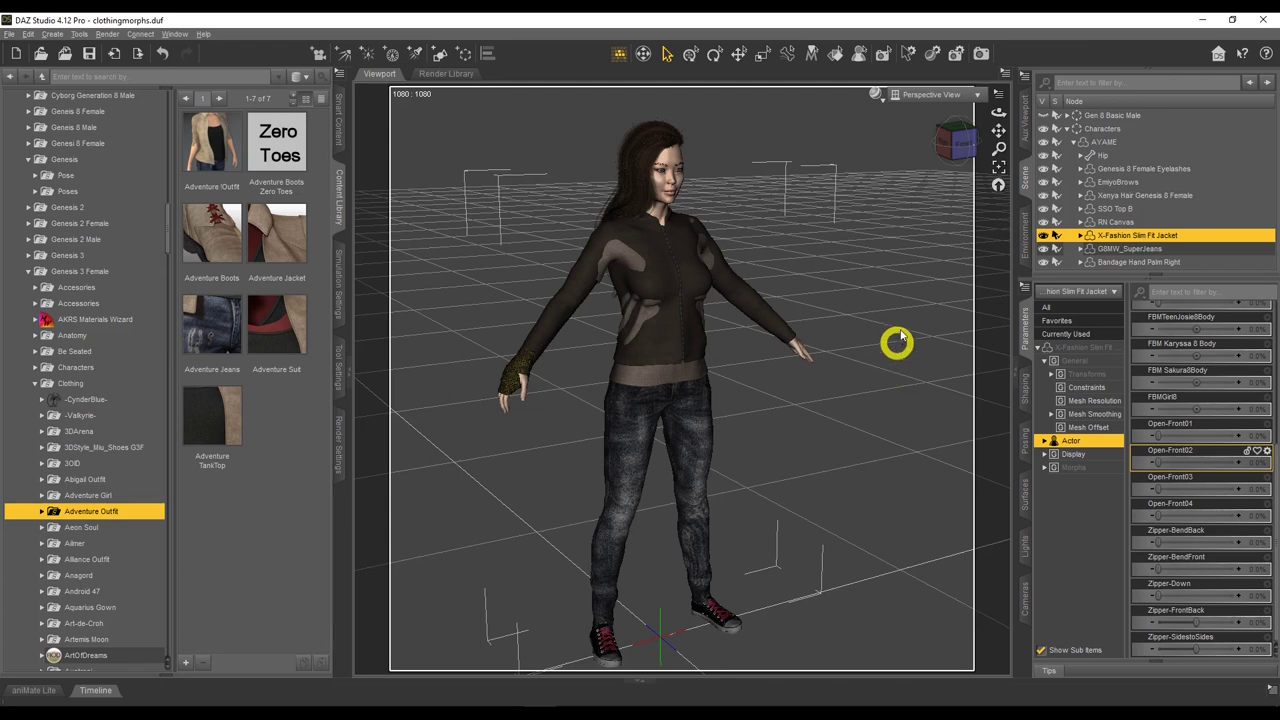
{"action": "left_click_drag", "start_coordinate": [990, 114], "coordinate": [993, 113]}
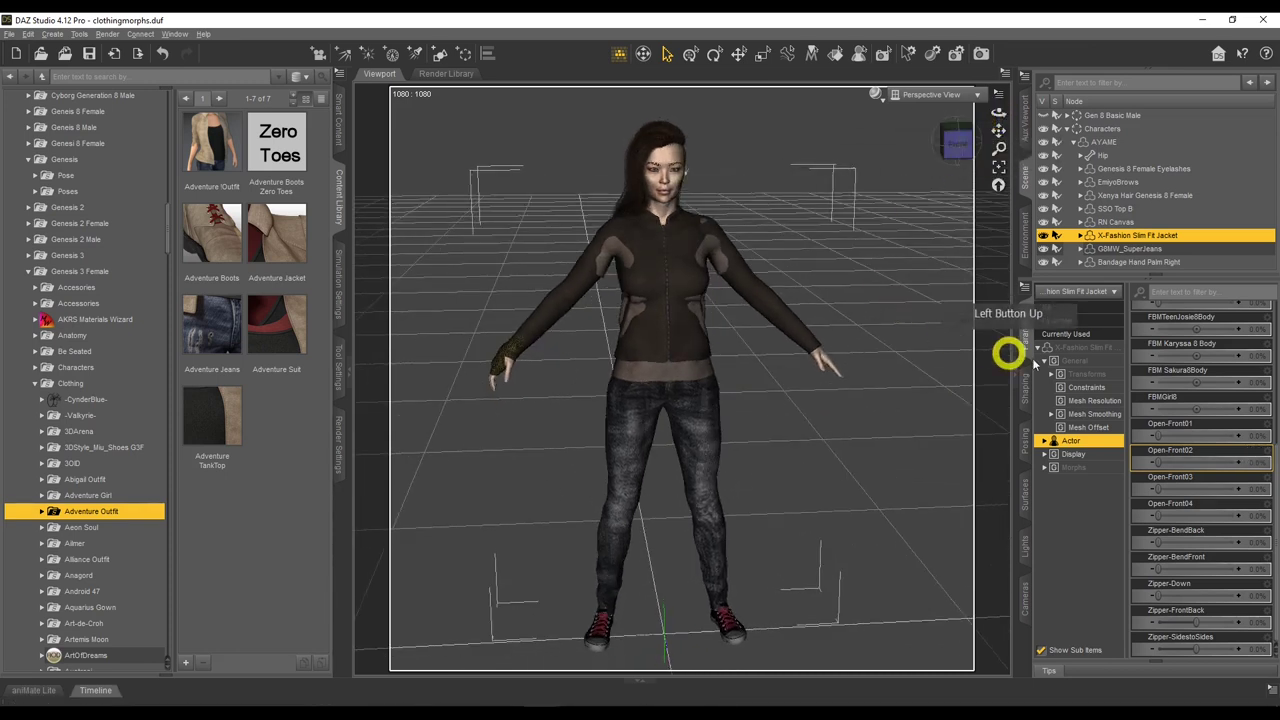
Examine the full transform and scale parameters of the jacket and of the AYAME figure.
{"action": "left_click", "coordinate": [1105, 348]}
{"action": "left_click", "coordinate": [1050, 307]}
{"action": "left_click", "coordinate": [1174, 364]}
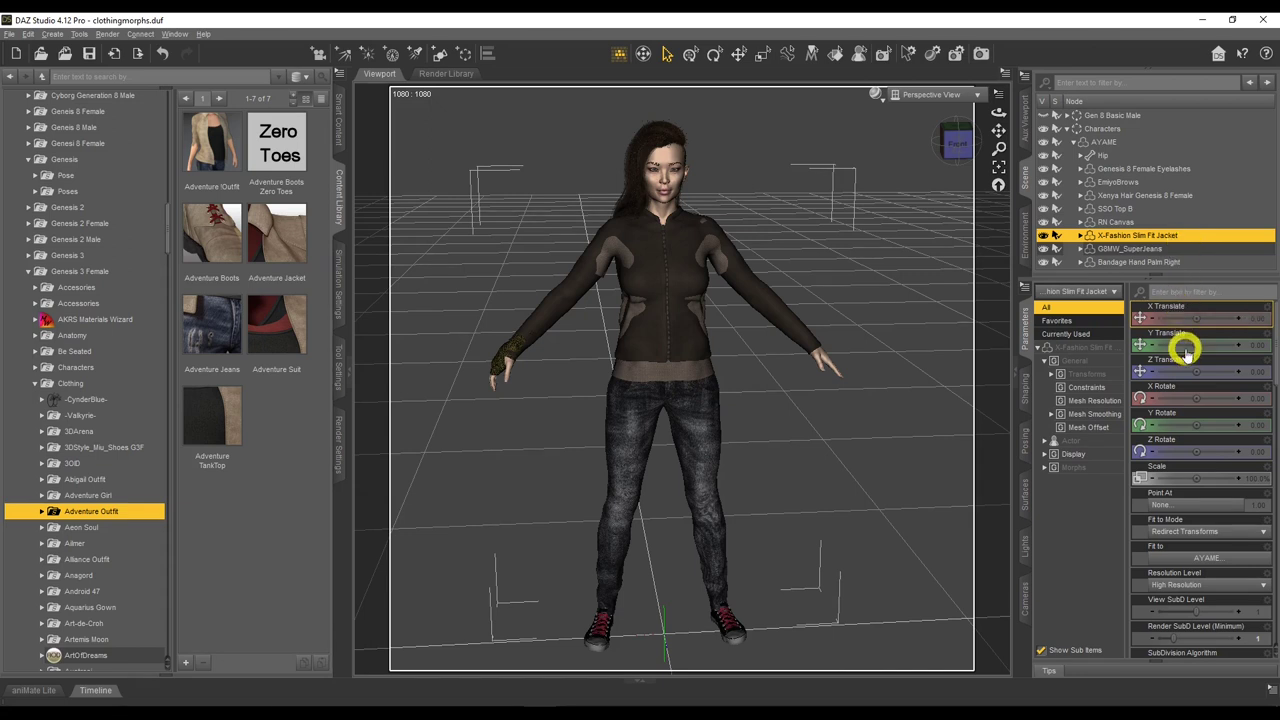
{"action": "left_click", "coordinate": [1255, 362]}
{"action": "left_click", "coordinate": [1104, 142]}
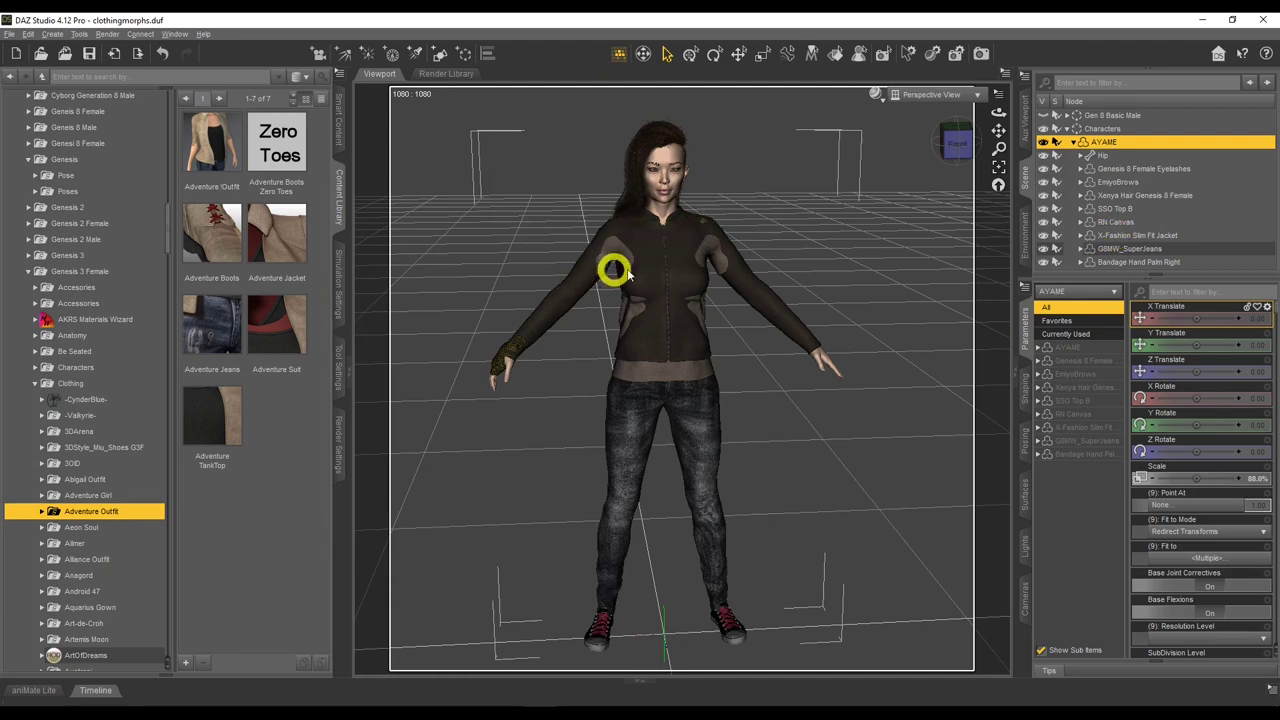
Set the X-Fashion Slim Fit Jacket's Resolution Level to Base in its General parameters.
{"action": "left_click", "coordinate": [1136, 238]}
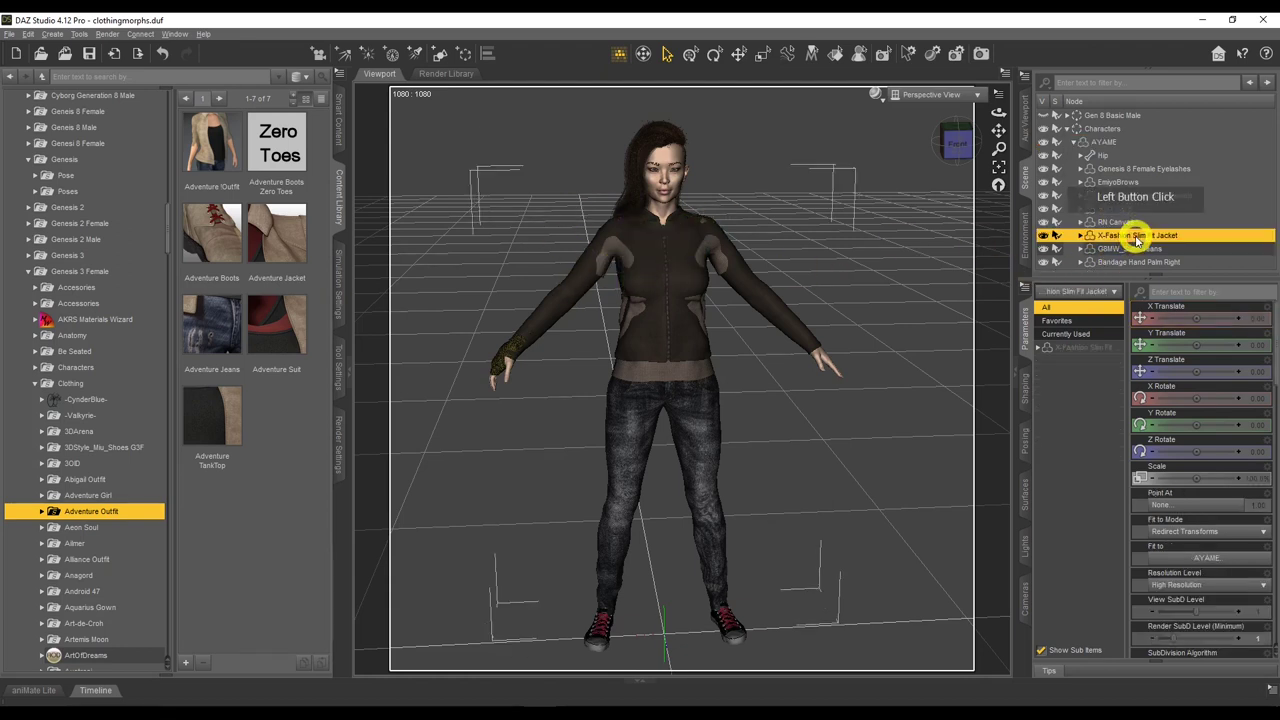
{"action": "left_click", "coordinate": [1041, 348]}
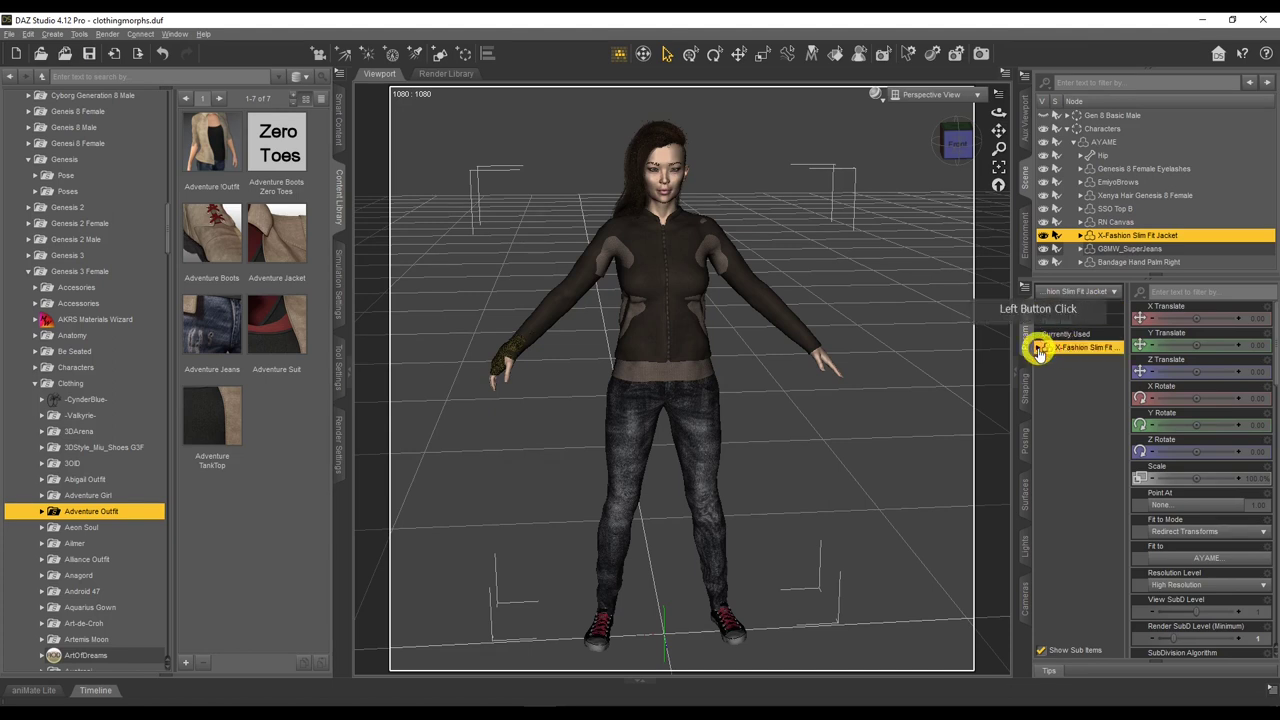
{"action": "left_click", "coordinate": [1041, 350]}
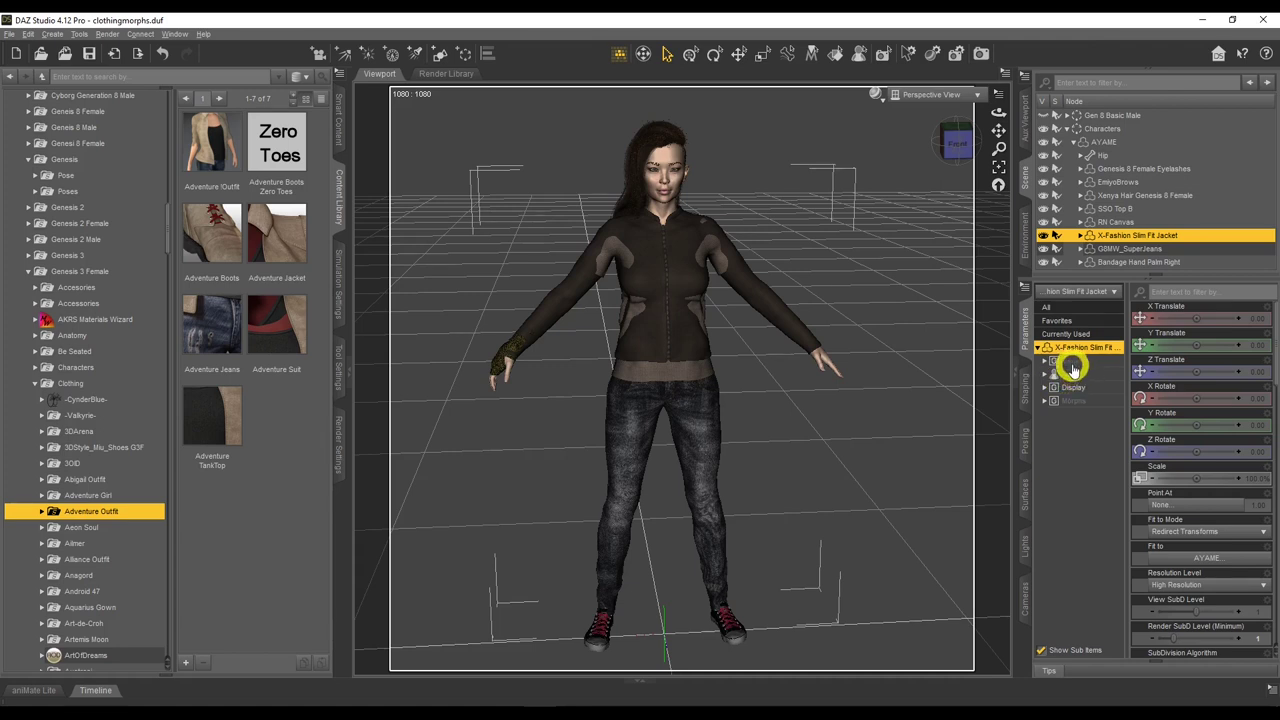
{"action": "left_click", "coordinate": [1072, 362]}
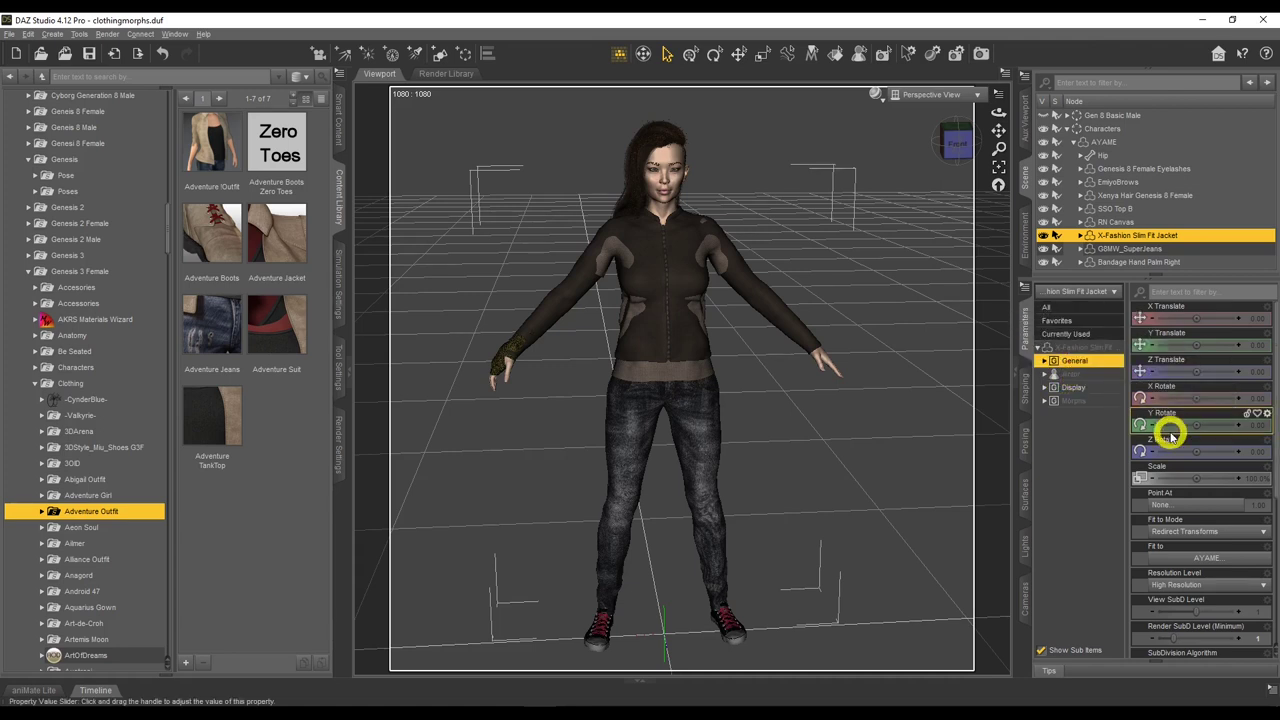
{"action": "scroll", "coordinate": [1166, 430], "scroll_direction": "down", "scroll_amount": 3}
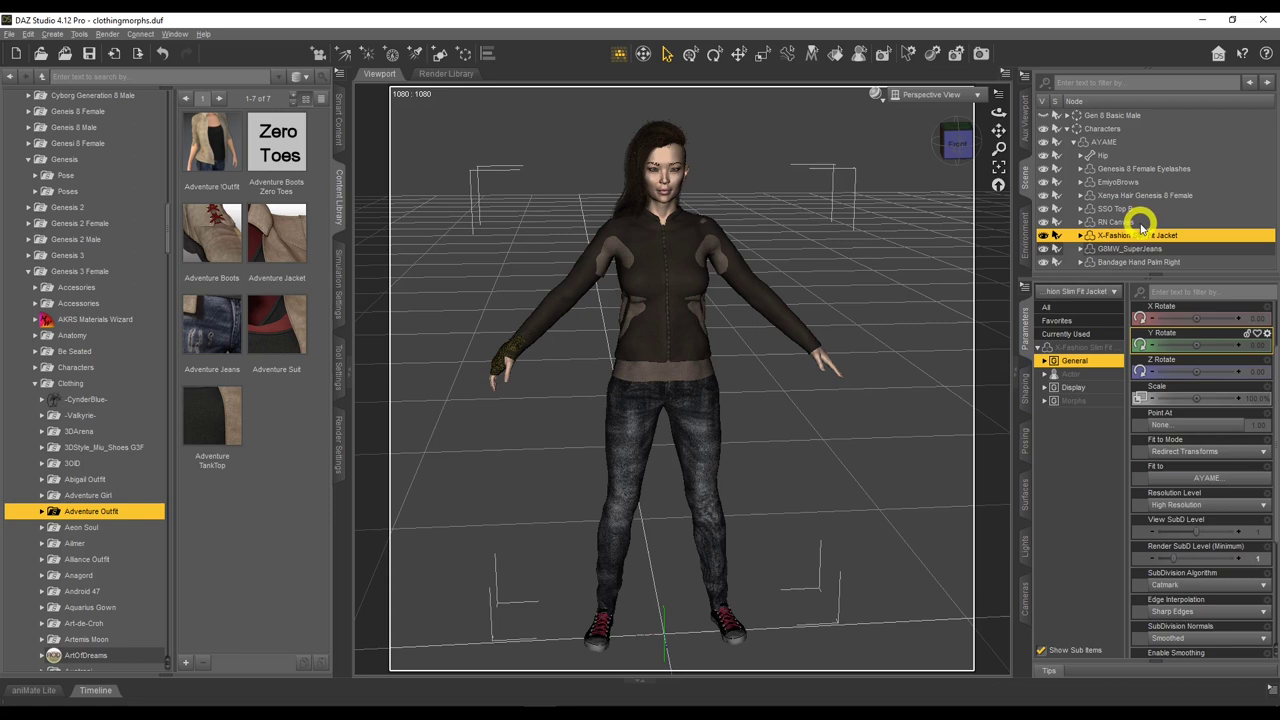
{"action": "left_click", "coordinate": [1180, 505]}
{"action": "left_click", "coordinate": [1185, 520]}
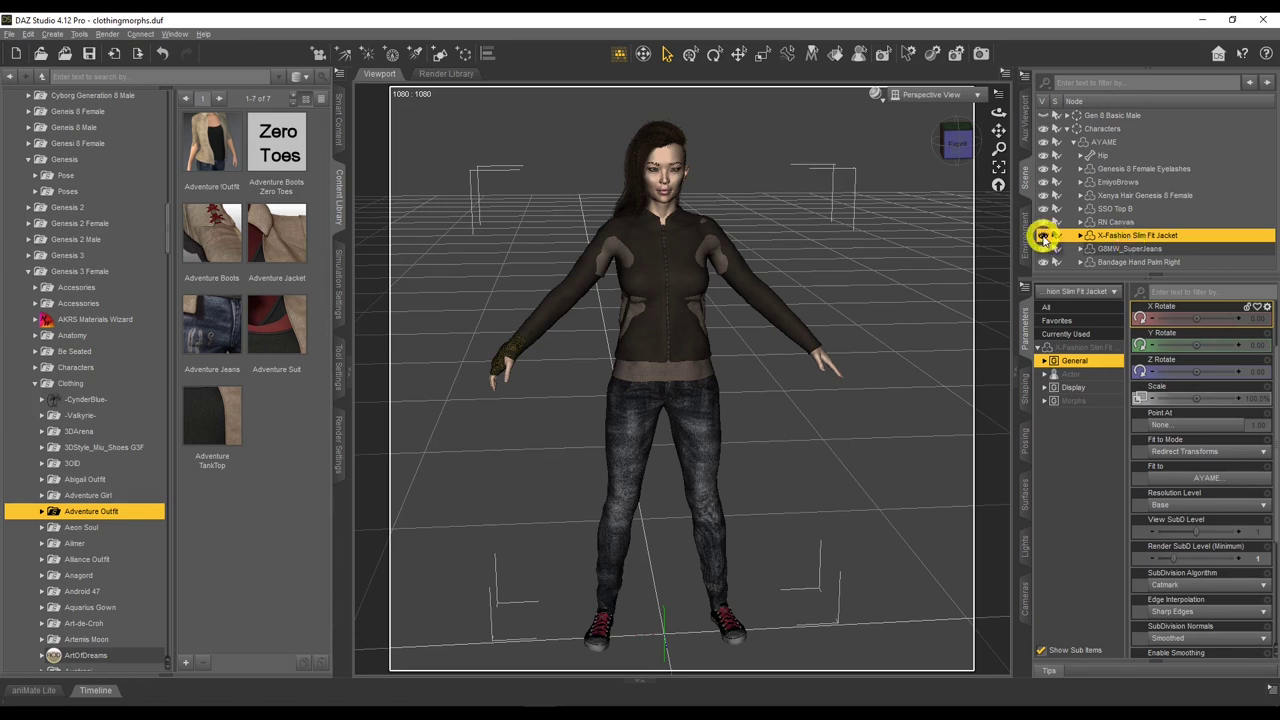
Hide the X-Fashion Slim Fit Jacket and the Xenya hair, and check the remaining figure from behind and front.
{"action": "left_click", "coordinate": [1044, 236]}
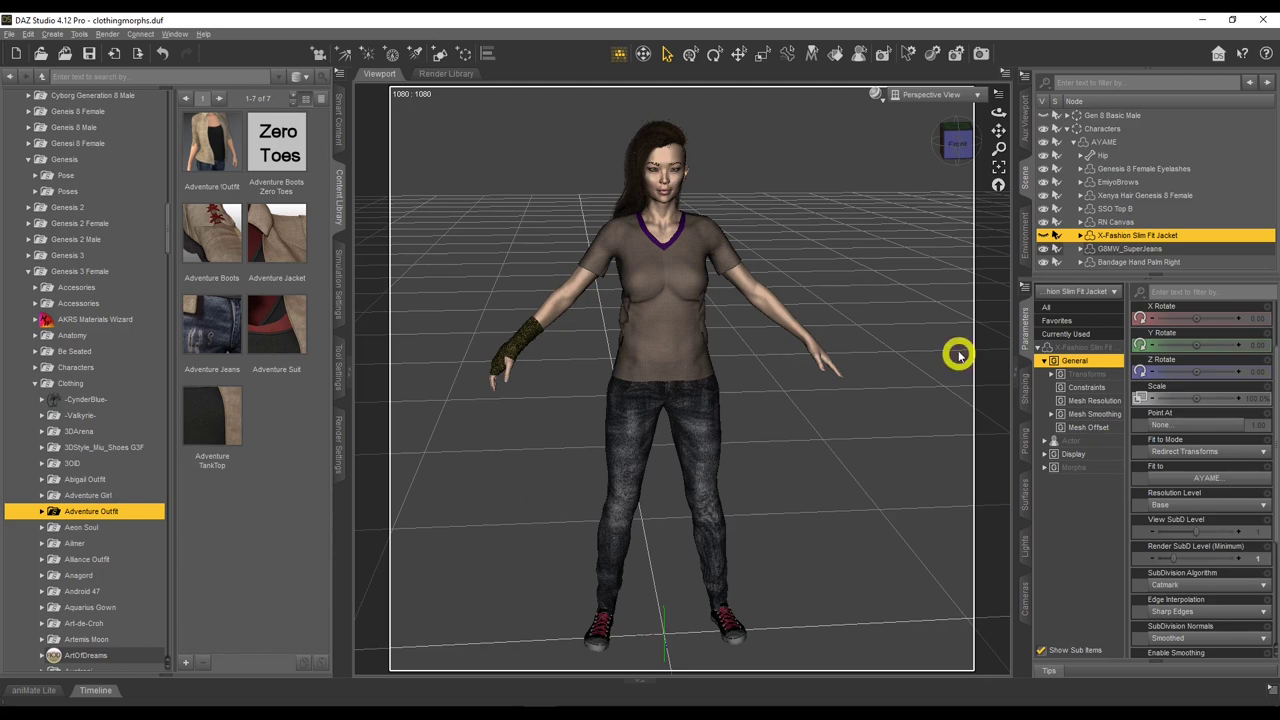
{"action": "left_click", "coordinate": [1043, 195]}
{"action": "left_click_drag", "start_coordinate": [996, 112], "coordinate": [794, 200]}
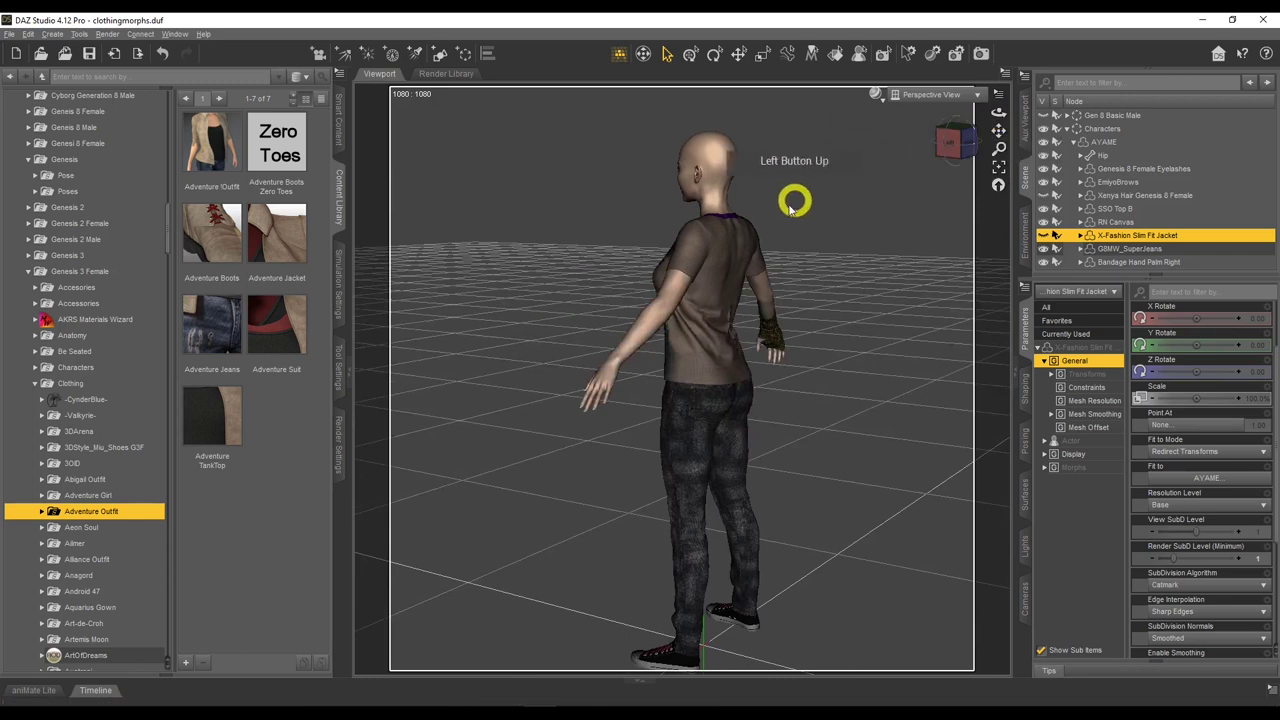
{"action": "left_click_drag", "start_coordinate": [997, 111], "coordinate": [995, 113]}
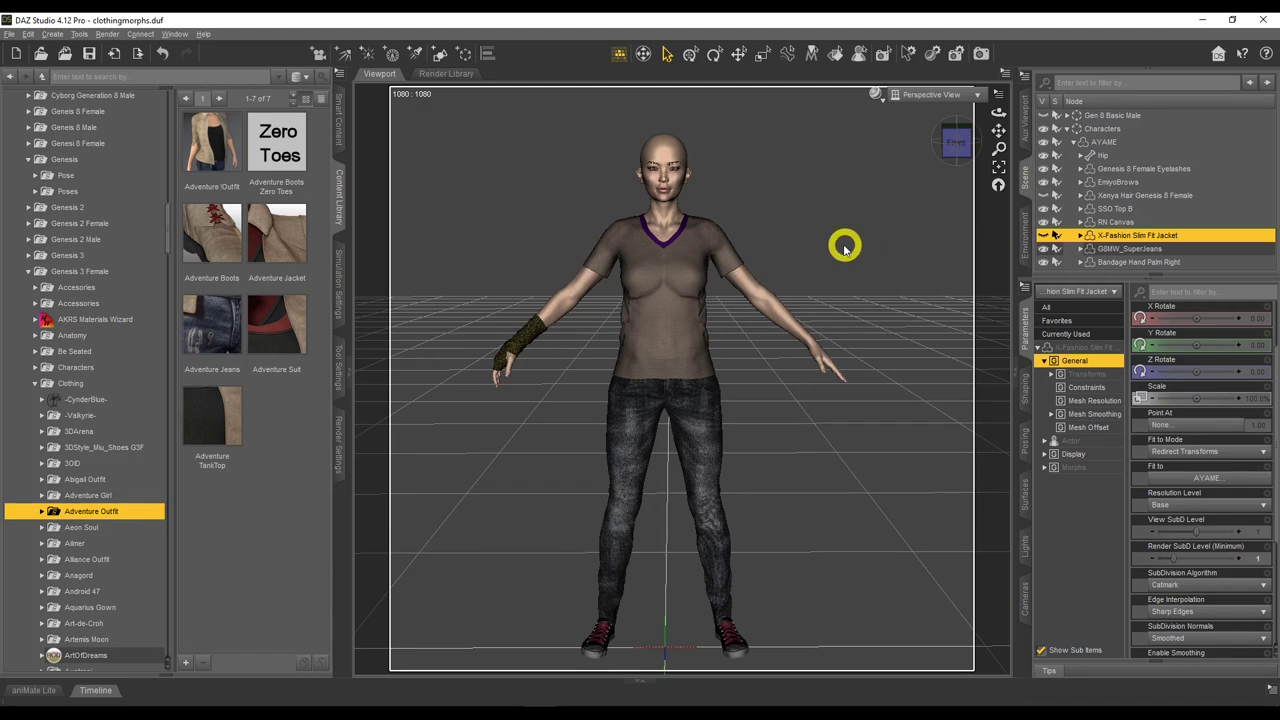
Start a Wavefront Object export of the visible figure to Documents, overwriting the existing file Ayame.
{"action": "left_click", "coordinate": [9, 34]}
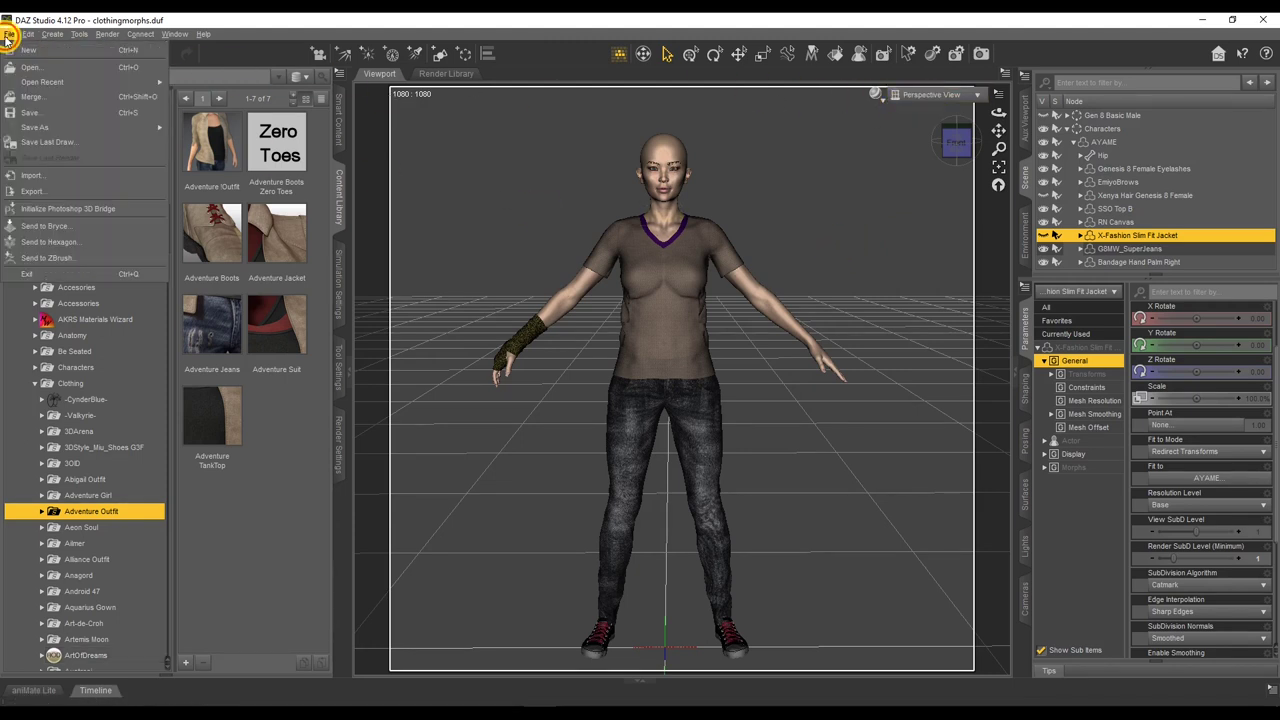
{"action": "left_click", "coordinate": [50, 189]}
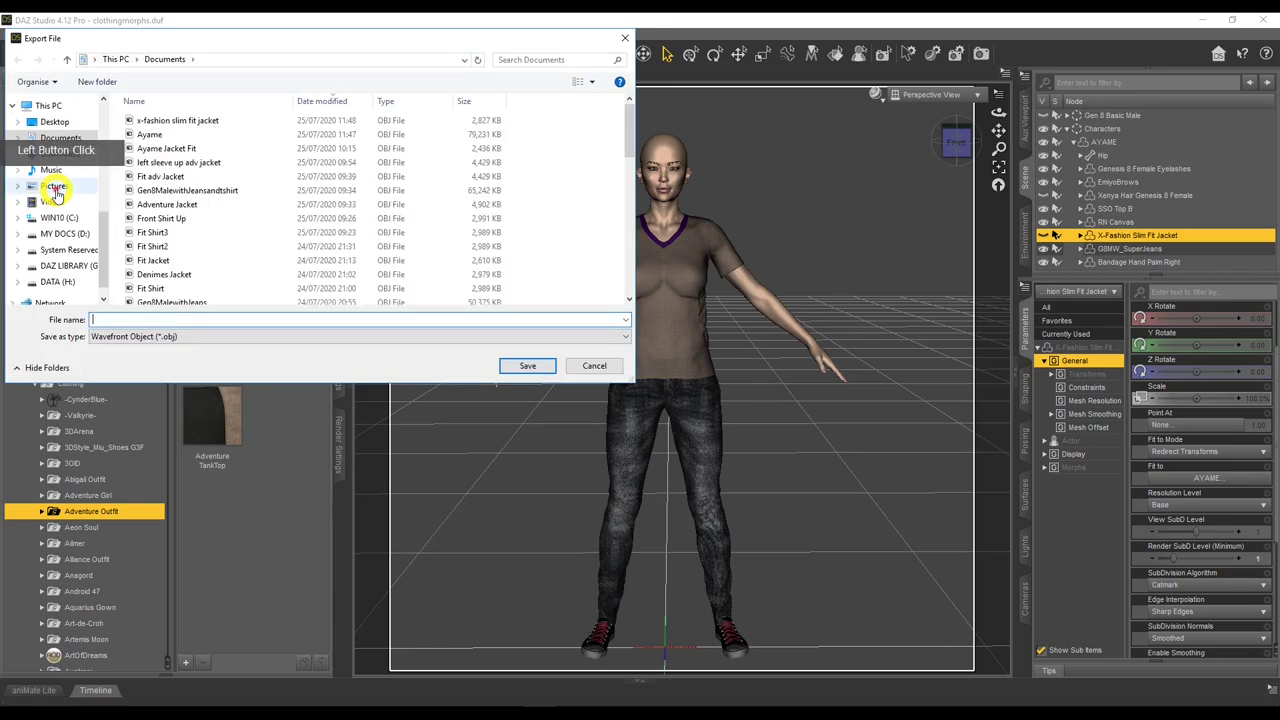
{"action": "left_click", "coordinate": [151, 134]}
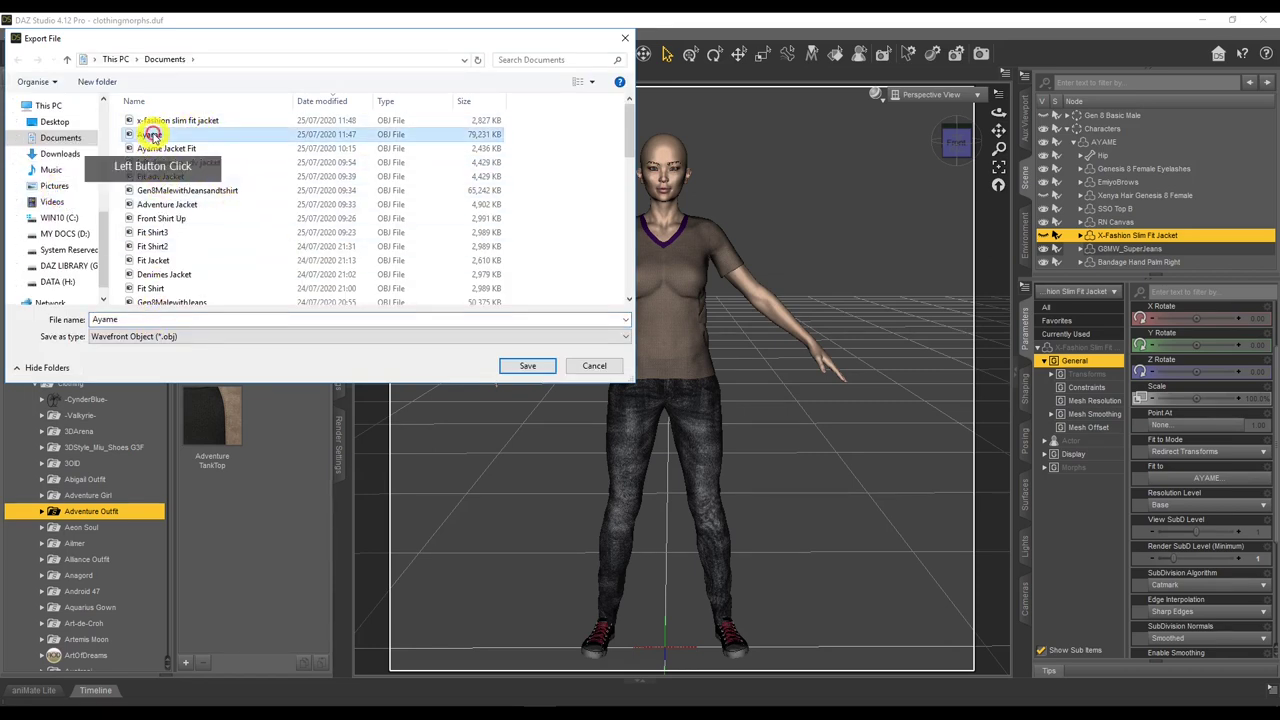
{"action": "left_click", "coordinate": [525, 364]}
{"action": "left_click", "coordinate": [578, 368]}
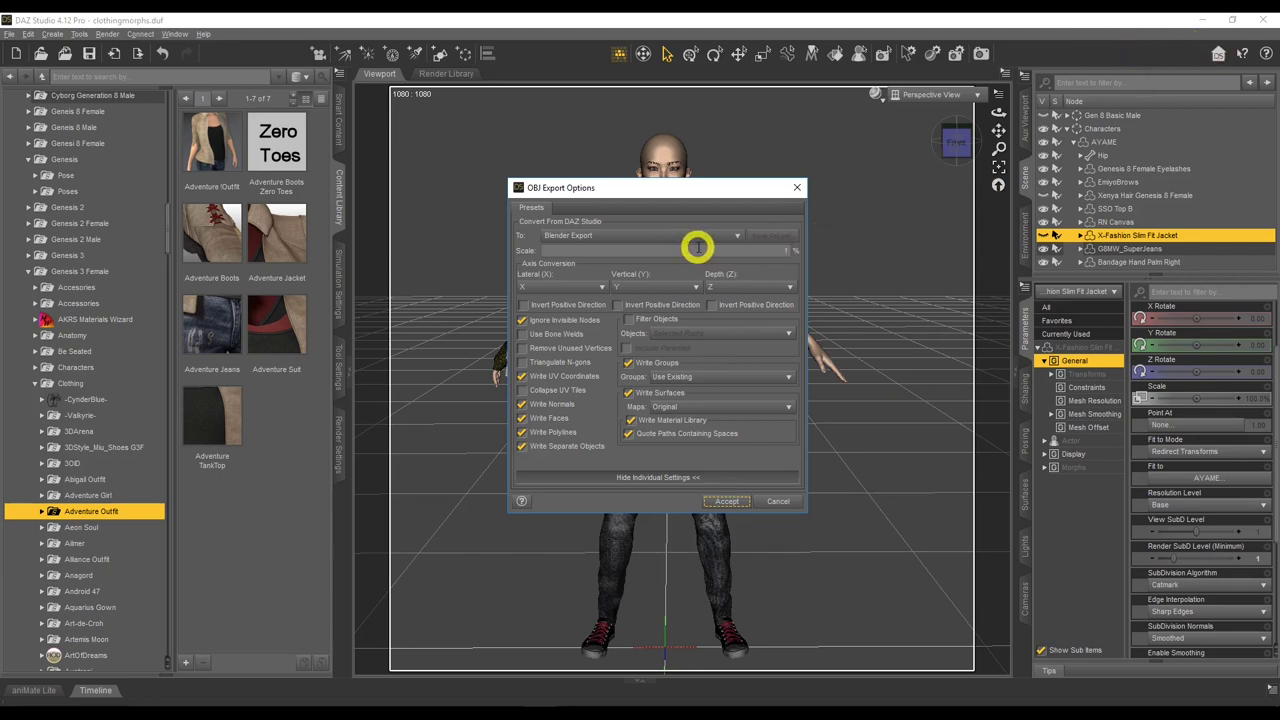
Try the DAZ Studio (1 unit = 1cm) export preset with its scale changed to 1%.
{"action": "left_click", "coordinate": [667, 240]}
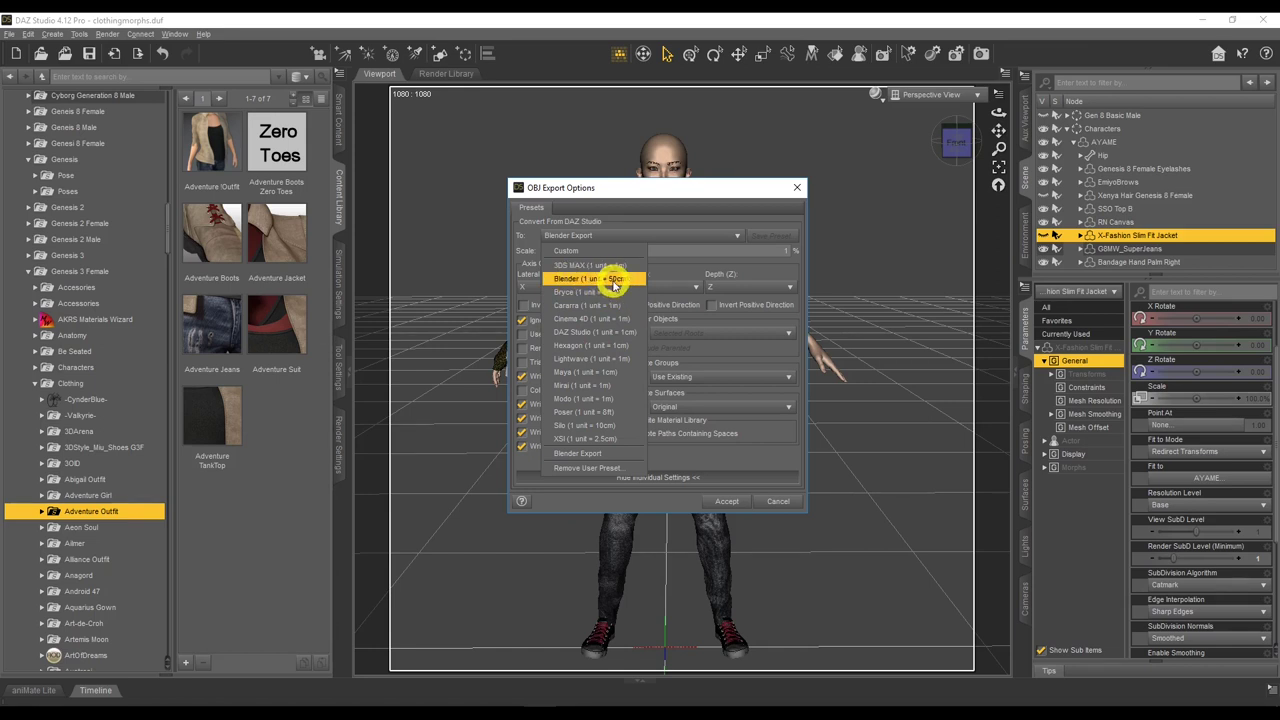
{"action": "left_click", "coordinate": [619, 333]}
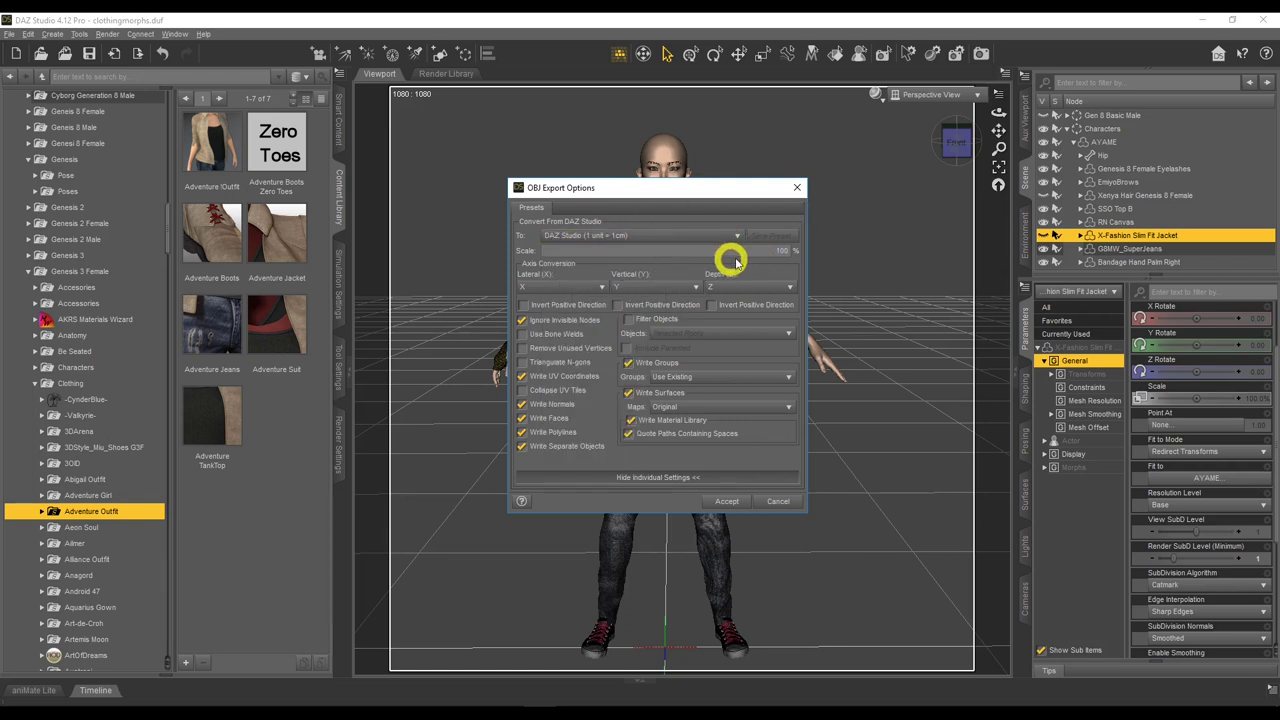
{"action": "left_click", "coordinate": [807, 251]}
{"action": "type", "text": "1"}
{"action": "key", "text": "Return"}
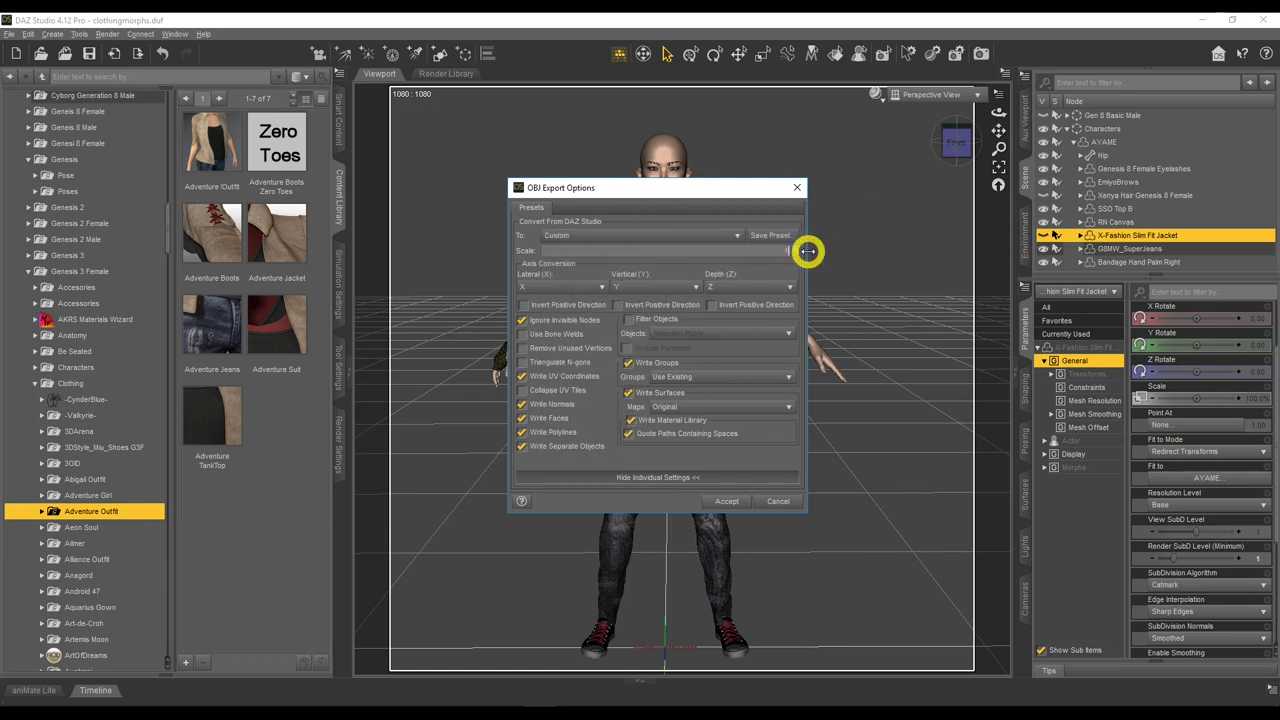
Apply the saved Blender Export preset and export the figure's OBJ file.
{"action": "left_click", "coordinate": [735, 236]}
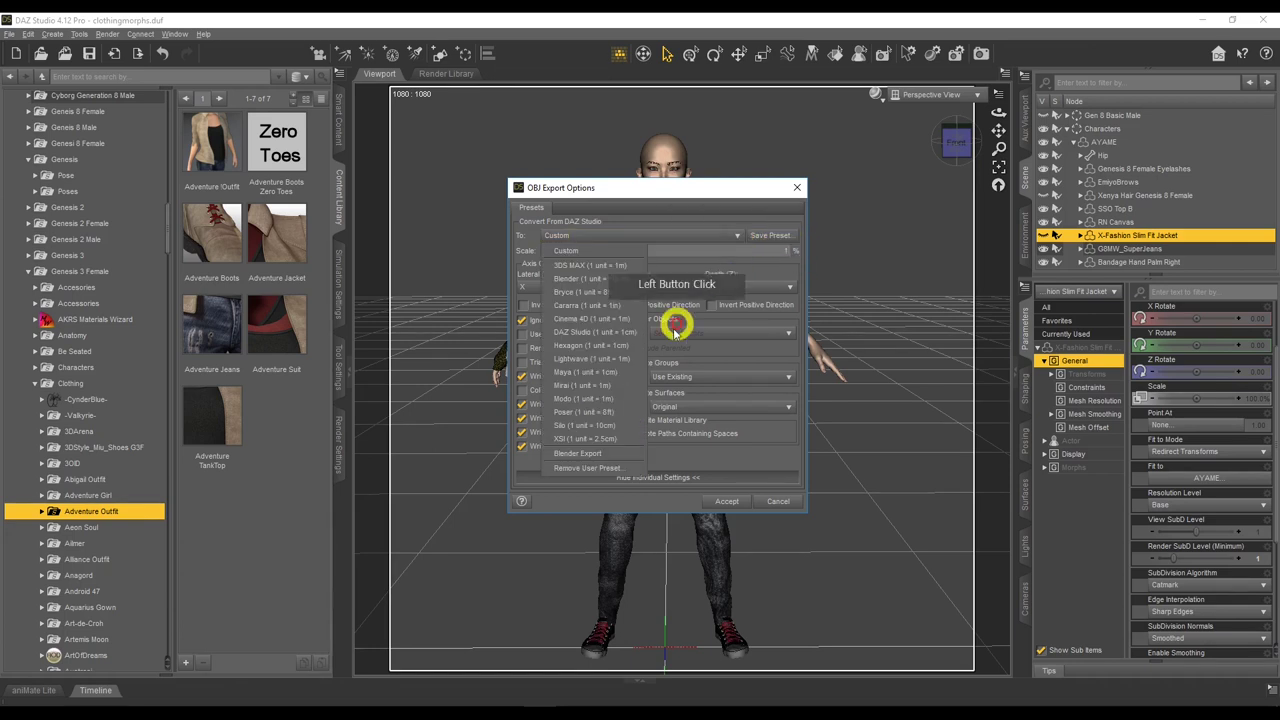
{"action": "left_click", "coordinate": [590, 454]}
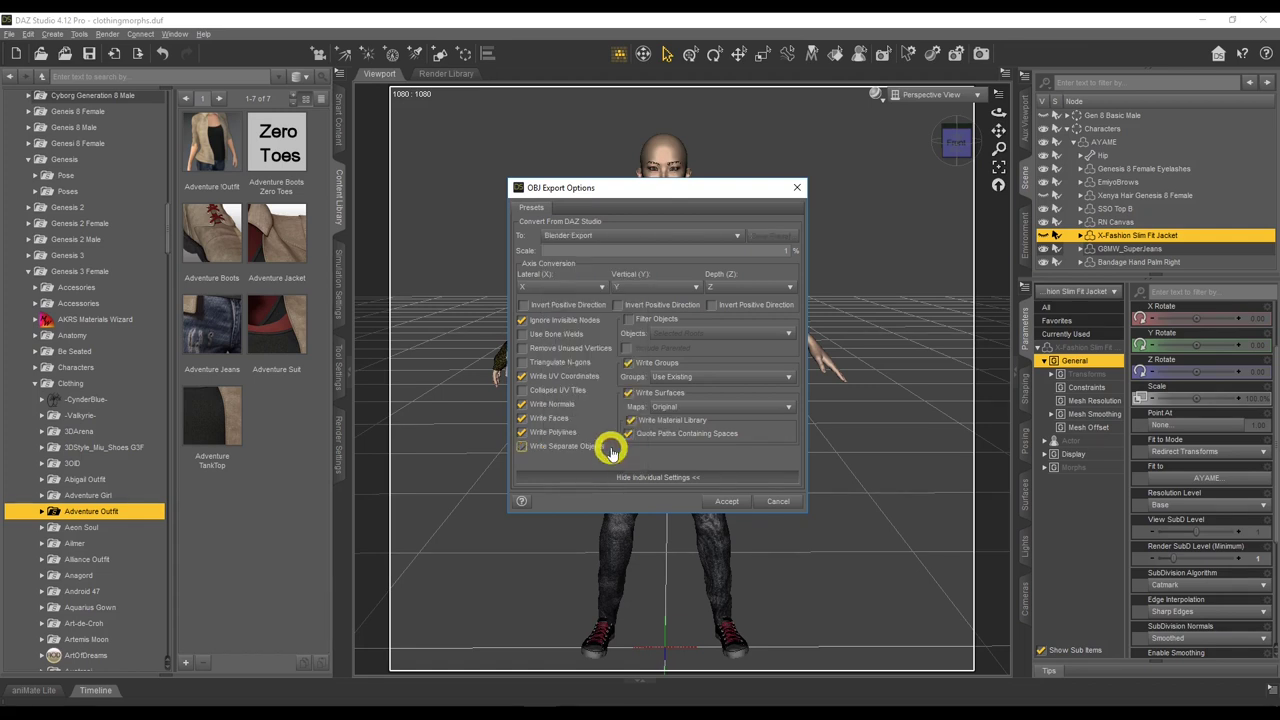
{"action": "left_click", "coordinate": [731, 503]}
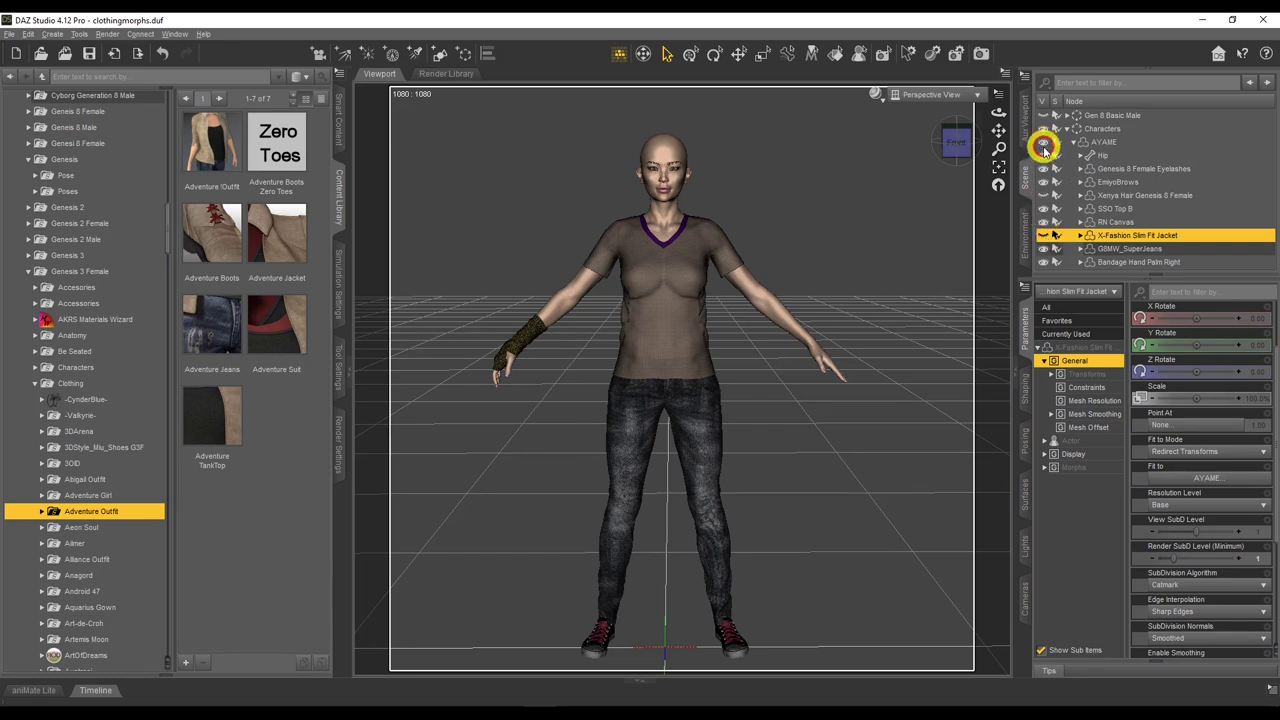
Hide the AYAME figure, eyelashes, brows, top, canvas shoes, jeans and hand bandage, and show only the X-Fashion Slim Fit Jacket.
{"action": "left_click", "coordinate": [1043, 142]}
{"action": "left_click", "coordinate": [1044, 170]}
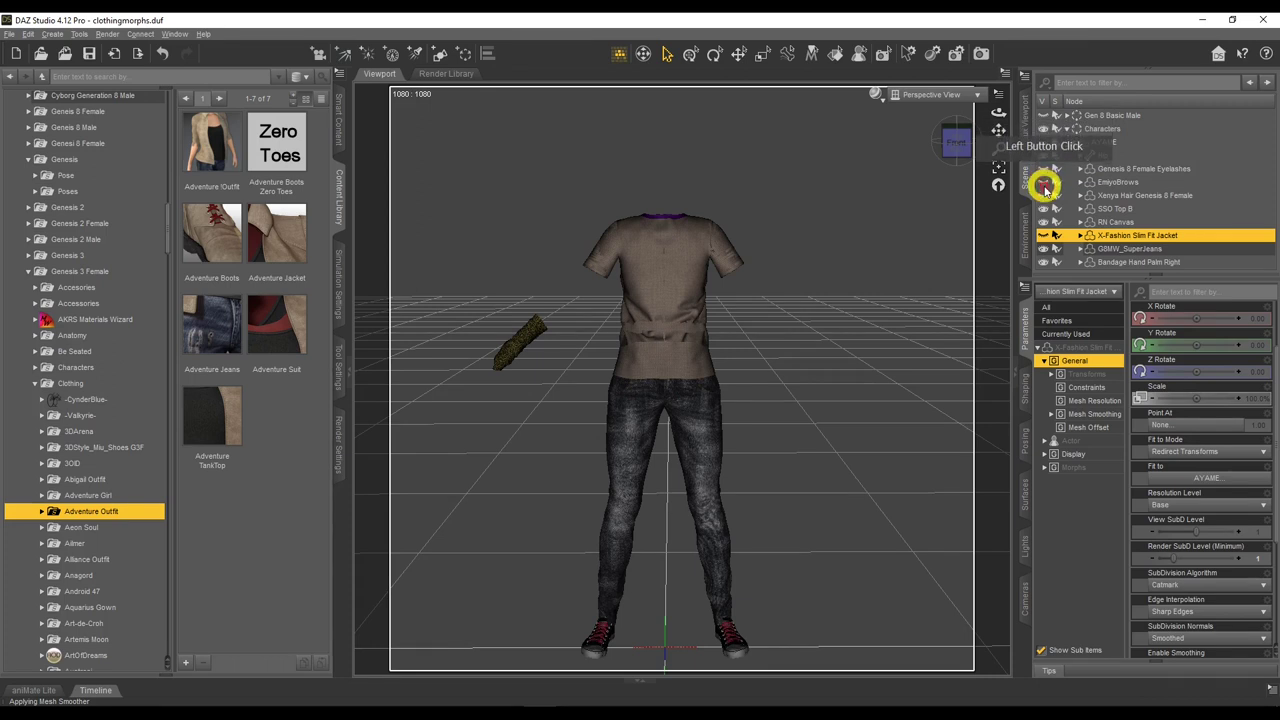
{"action": "left_click", "coordinate": [1043, 205]}
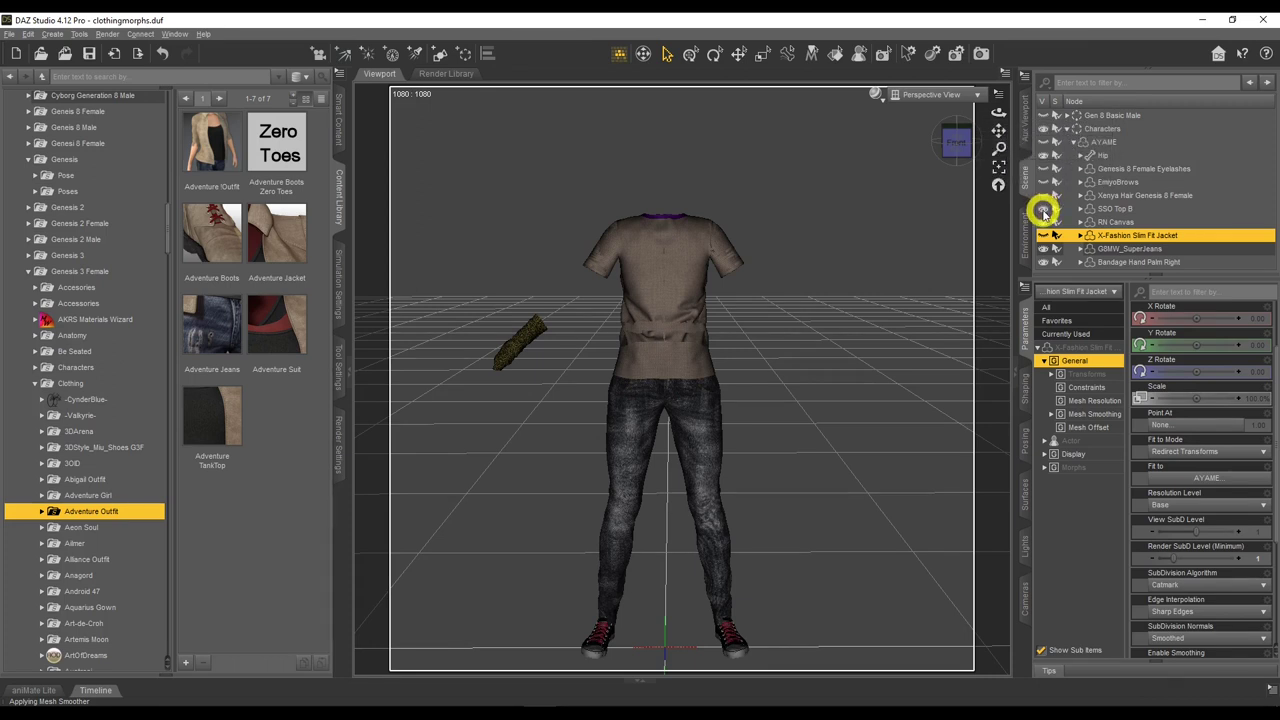
{"action": "left_click", "coordinate": [1043, 209]}
{"action": "left_click", "coordinate": [1043, 221]}
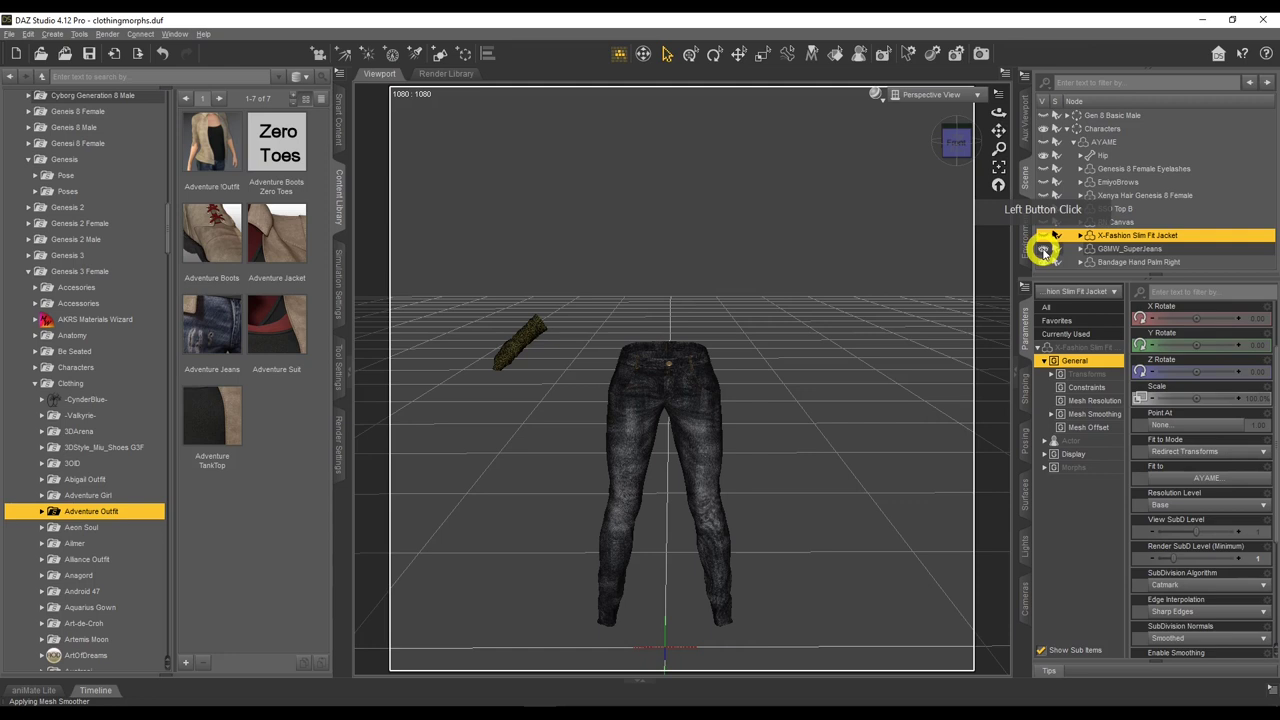
{"action": "left_click", "coordinate": [1043, 248]}
{"action": "left_click", "coordinate": [1043, 262]}
{"action": "left_click", "coordinate": [1043, 262]}
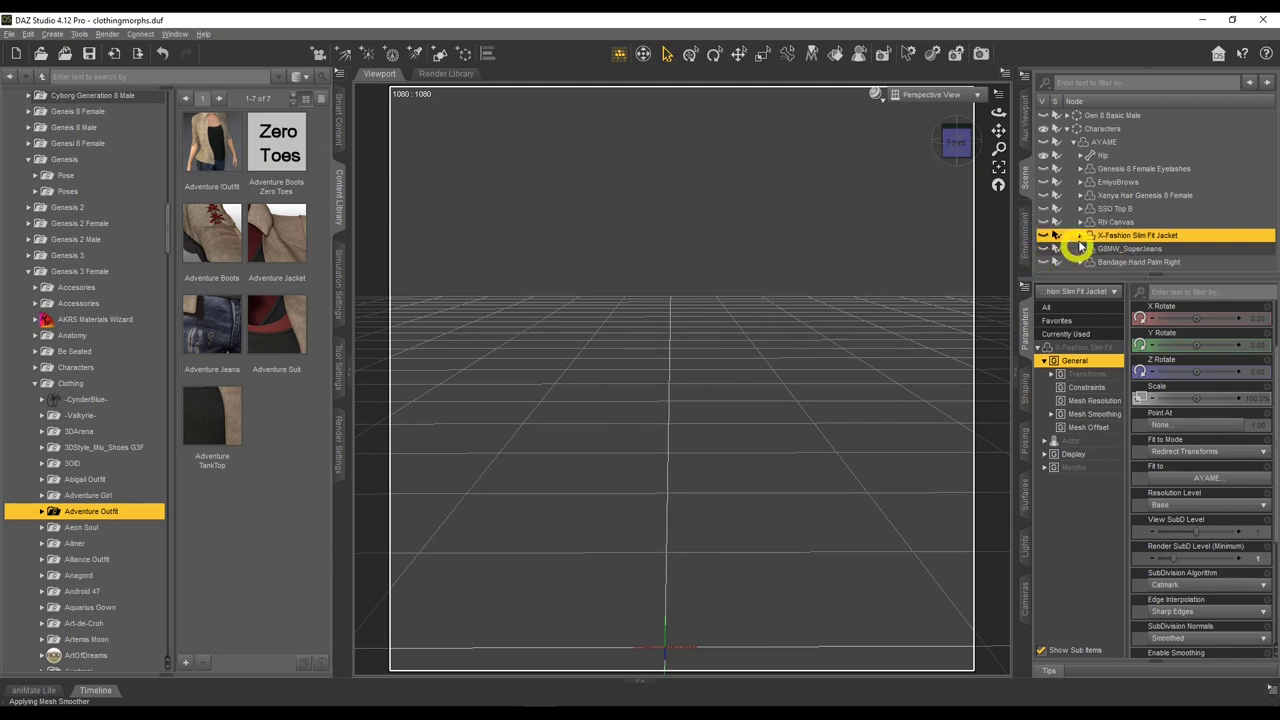
{"action": "left_click", "coordinate": [1045, 236]}
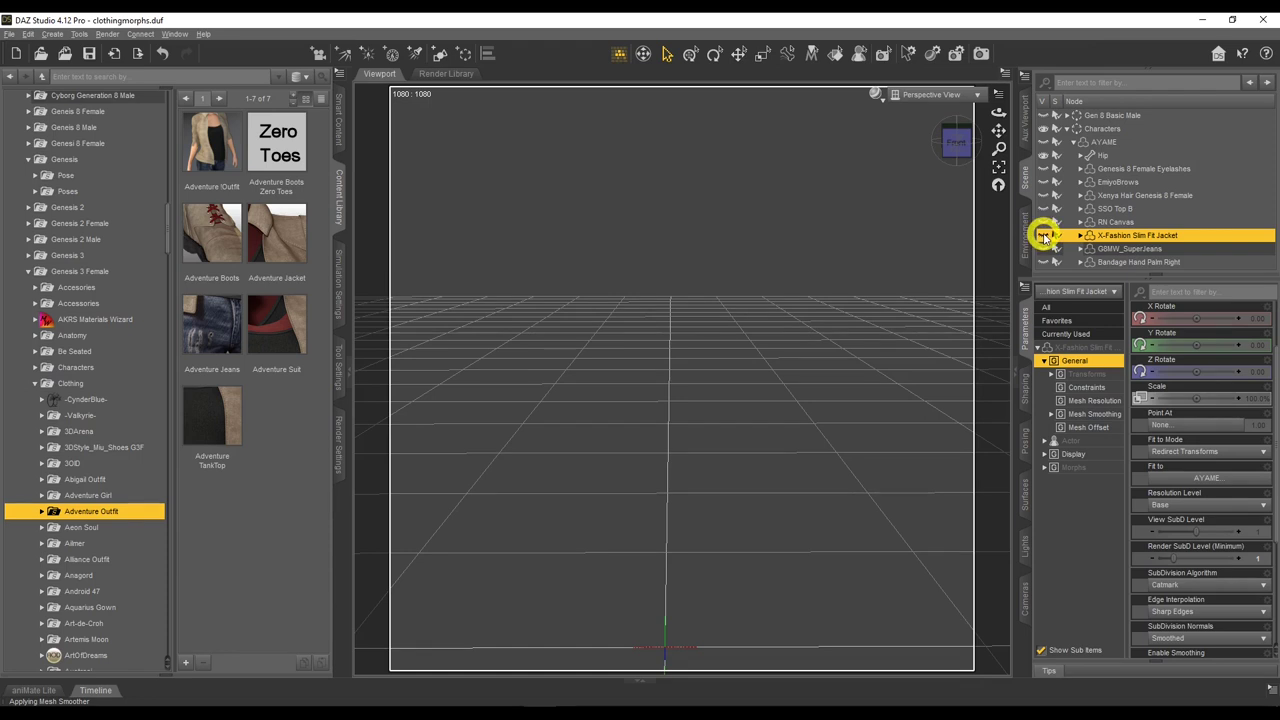
{"action": "left_click", "coordinate": [1045, 236]}
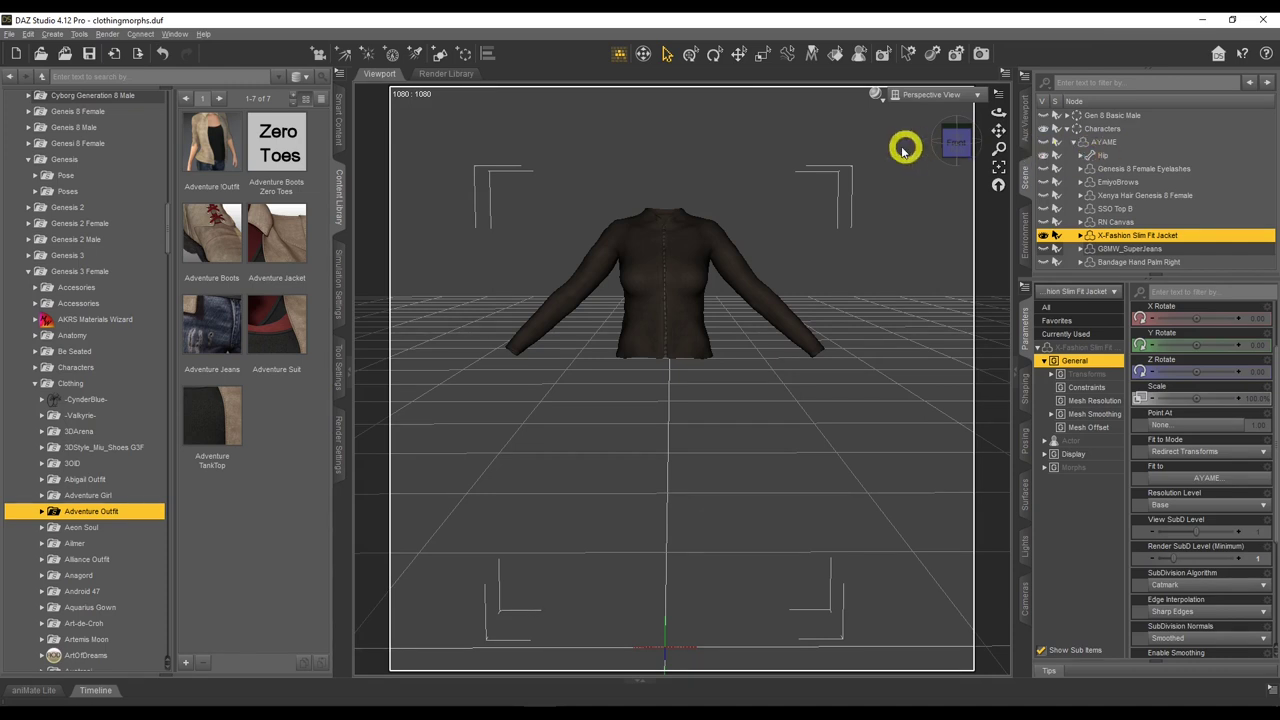
Export the jacket as a Wavefront Object with the Blender Export preset, overwriting x-fashion slim fit jacket in Documents.
{"action": "left_click", "coordinate": [9, 33]}
{"action": "left_click", "coordinate": [40, 130]}
{"action": "left_click", "coordinate": [40, 188]}
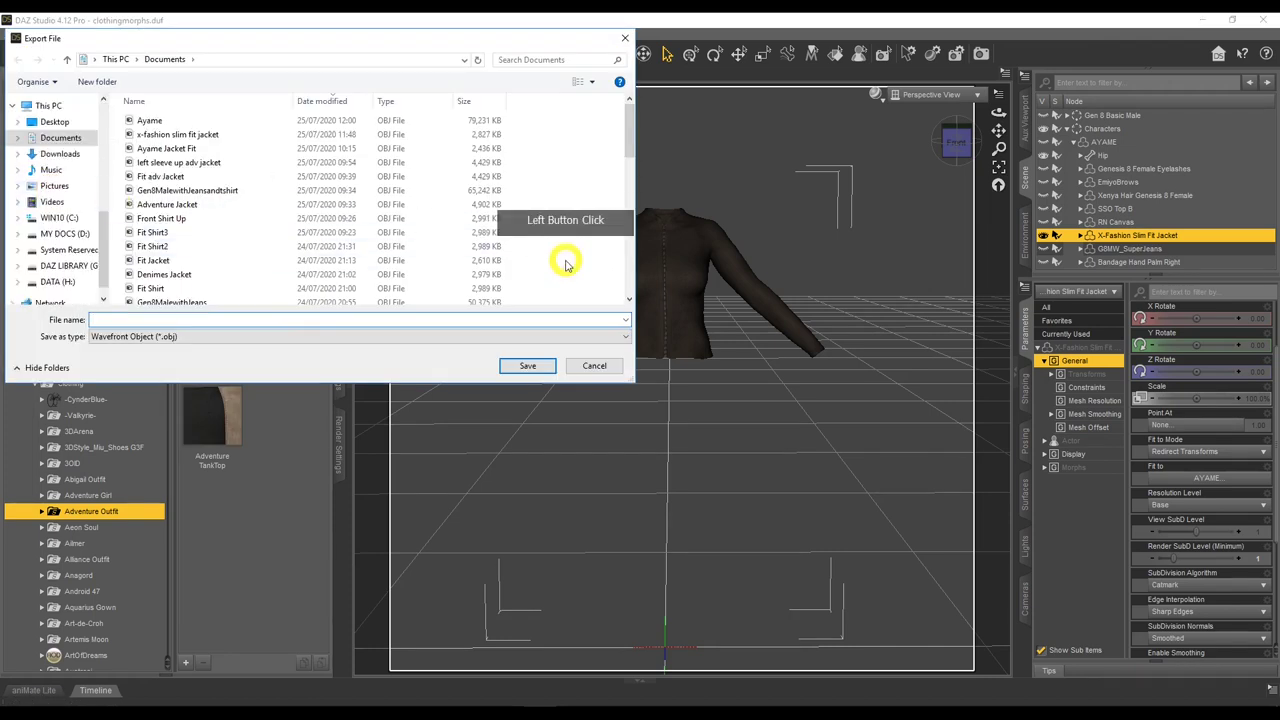
{"action": "left_click", "coordinate": [180, 134]}
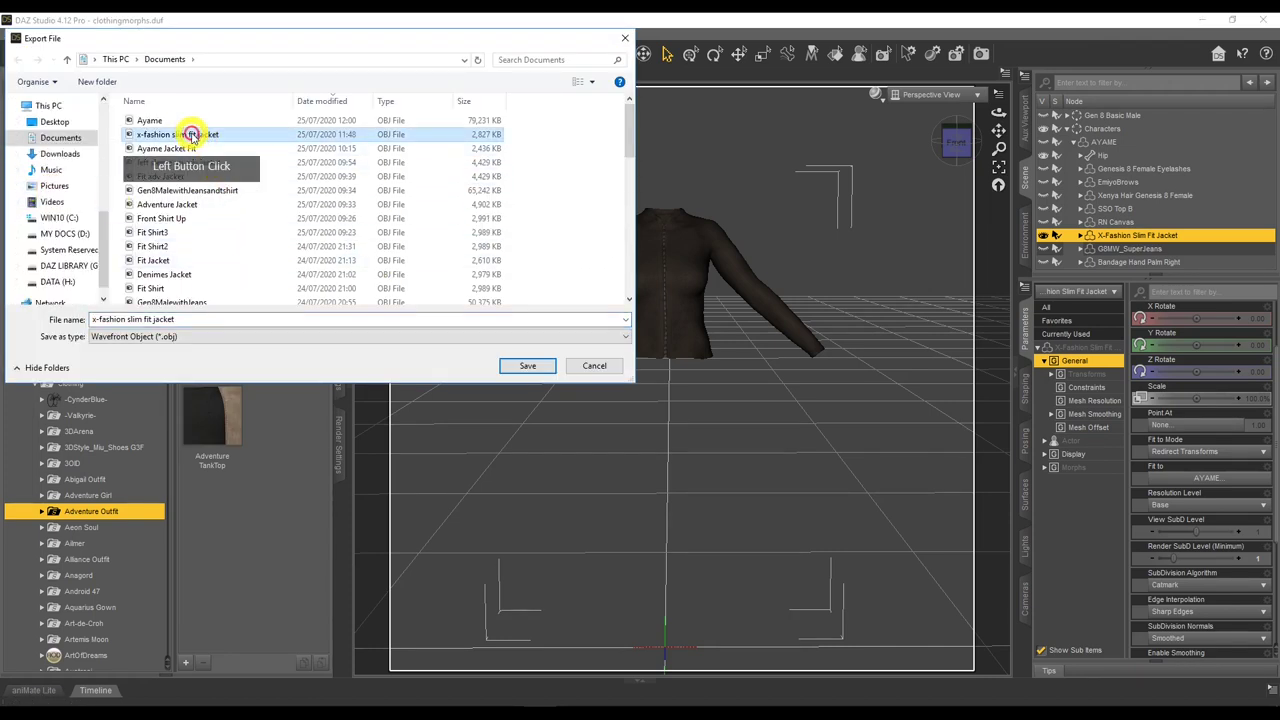
{"action": "left_click", "coordinate": [527, 365]}
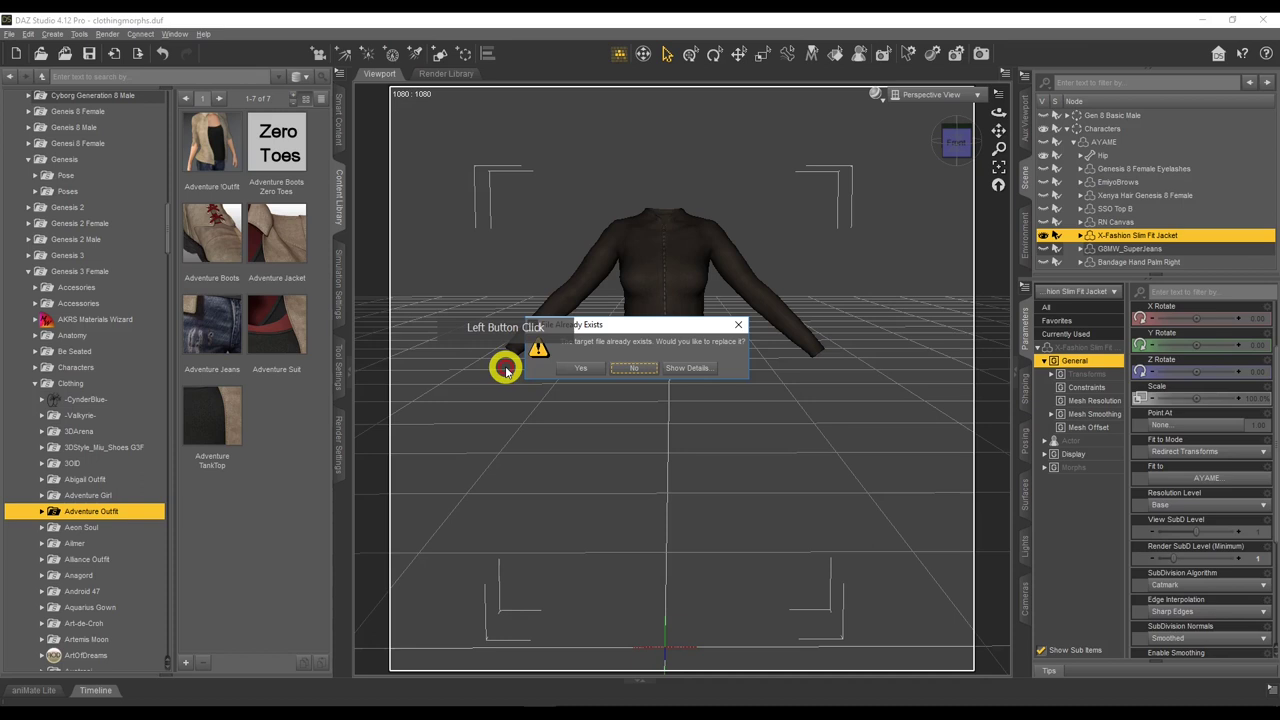
{"action": "left_click", "coordinate": [570, 366]}
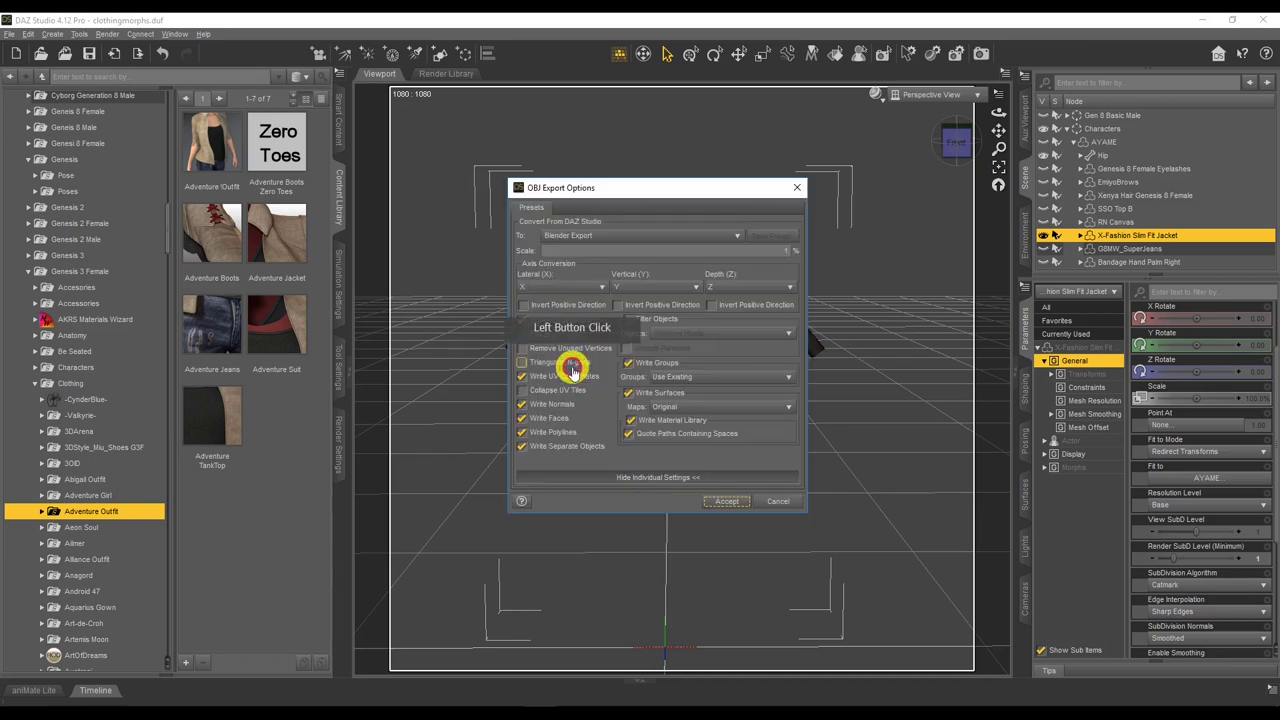
{"action": "left_click", "coordinate": [725, 502]}
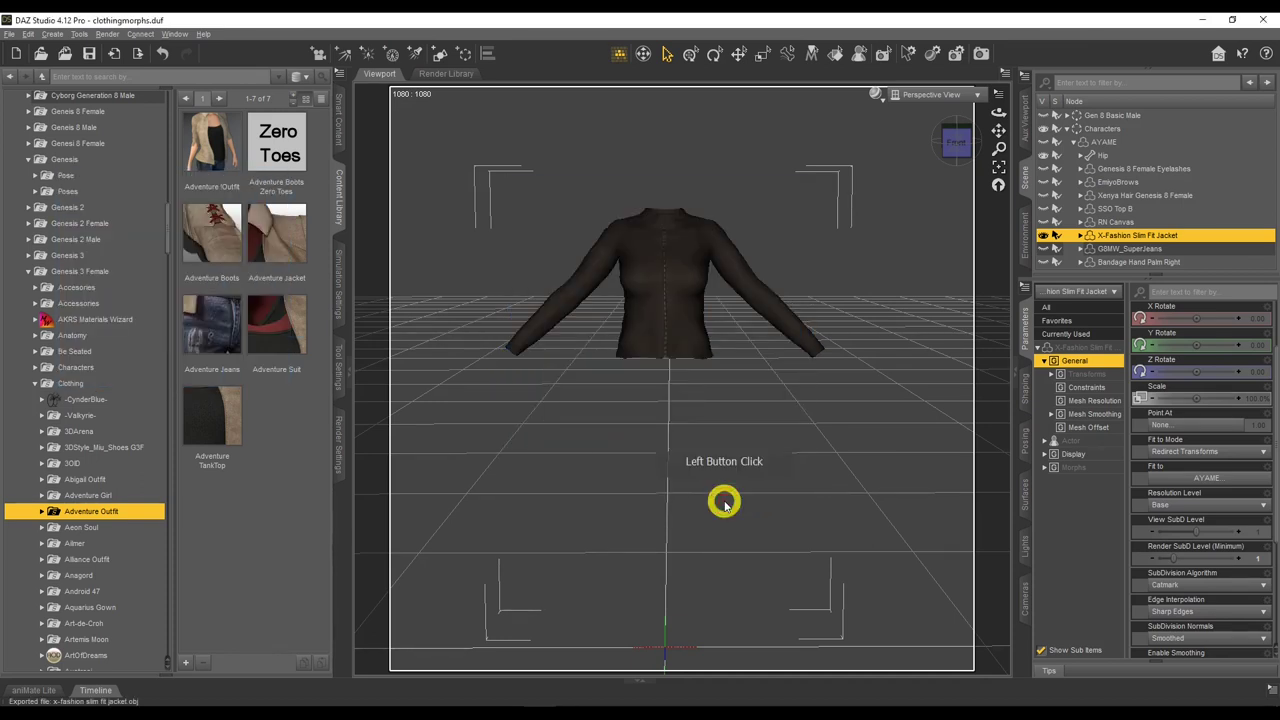
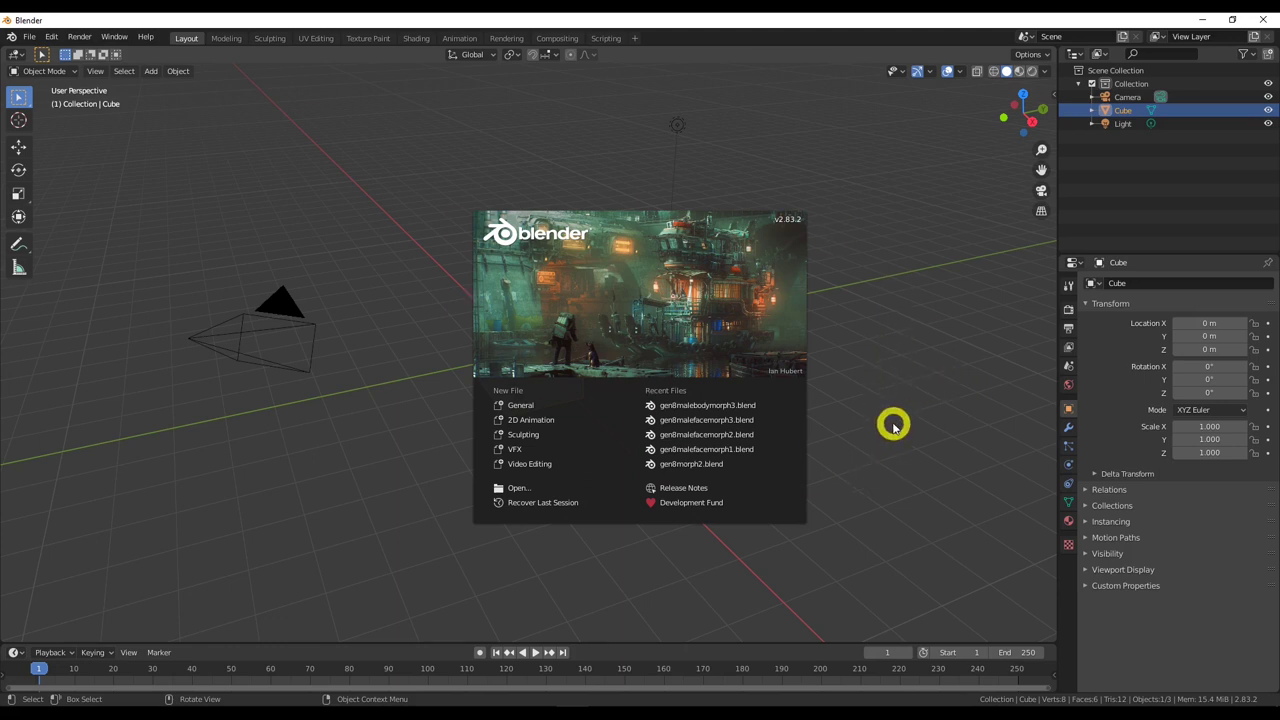
Switch to Blender, dismiss the splash screen and delete the default cube.
{"action": "left_click", "coordinate": [880, 475]}
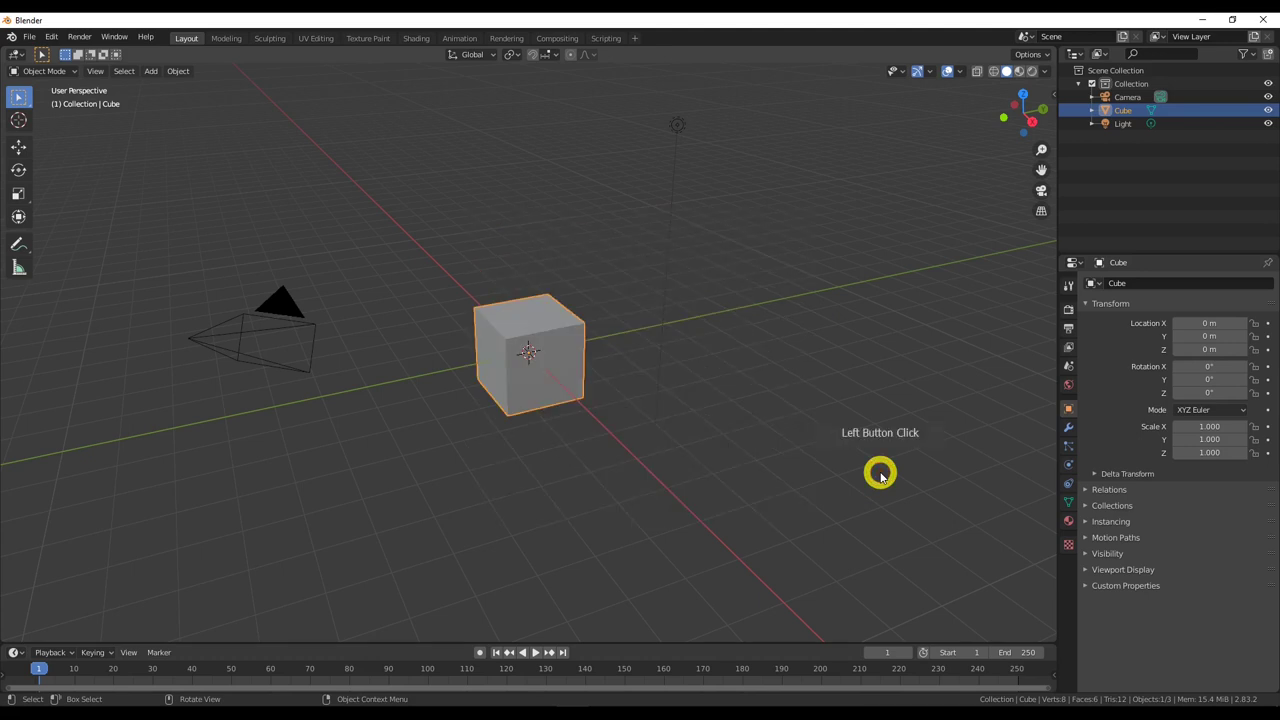
{"action": "left_click", "coordinate": [545, 327]}
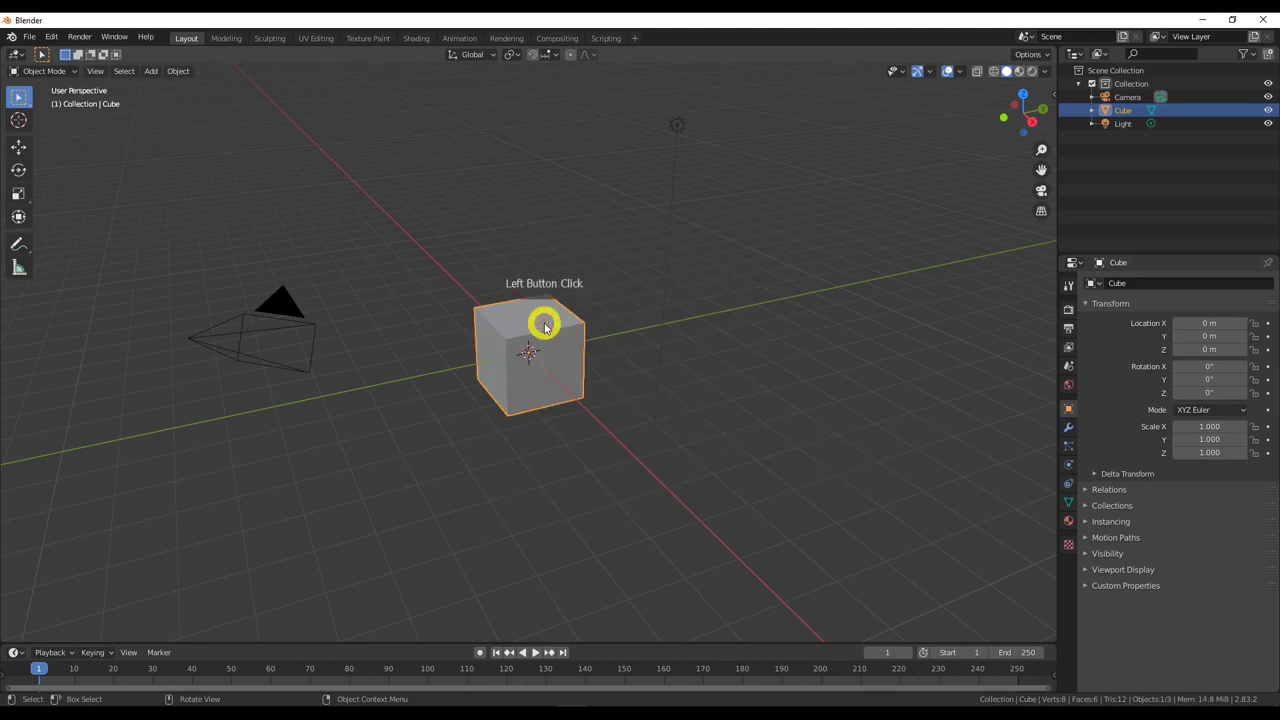
{"action": "key", "text": "Delete"}
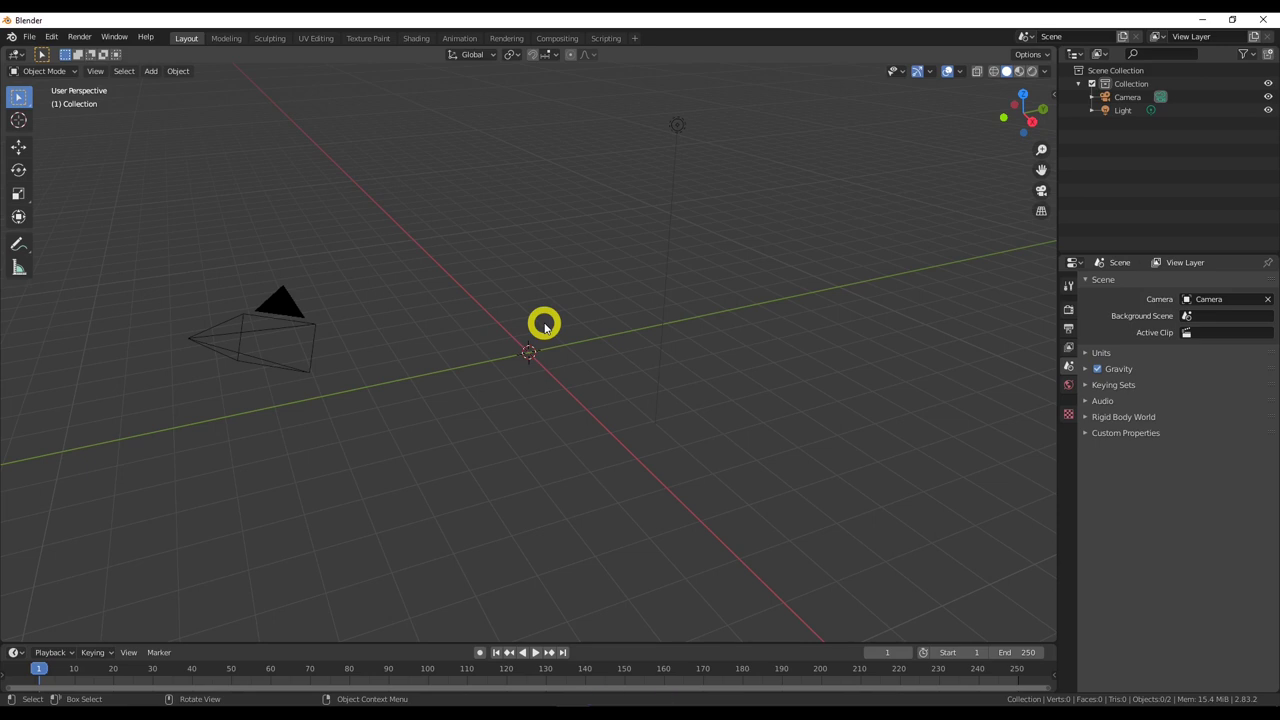
Start a Wavefront (.obj) import and choose Ayame.obj from the Documents folder.
{"action": "left_click", "coordinate": [29, 37]}
{"action": "left_click", "coordinate": [86, 216]}
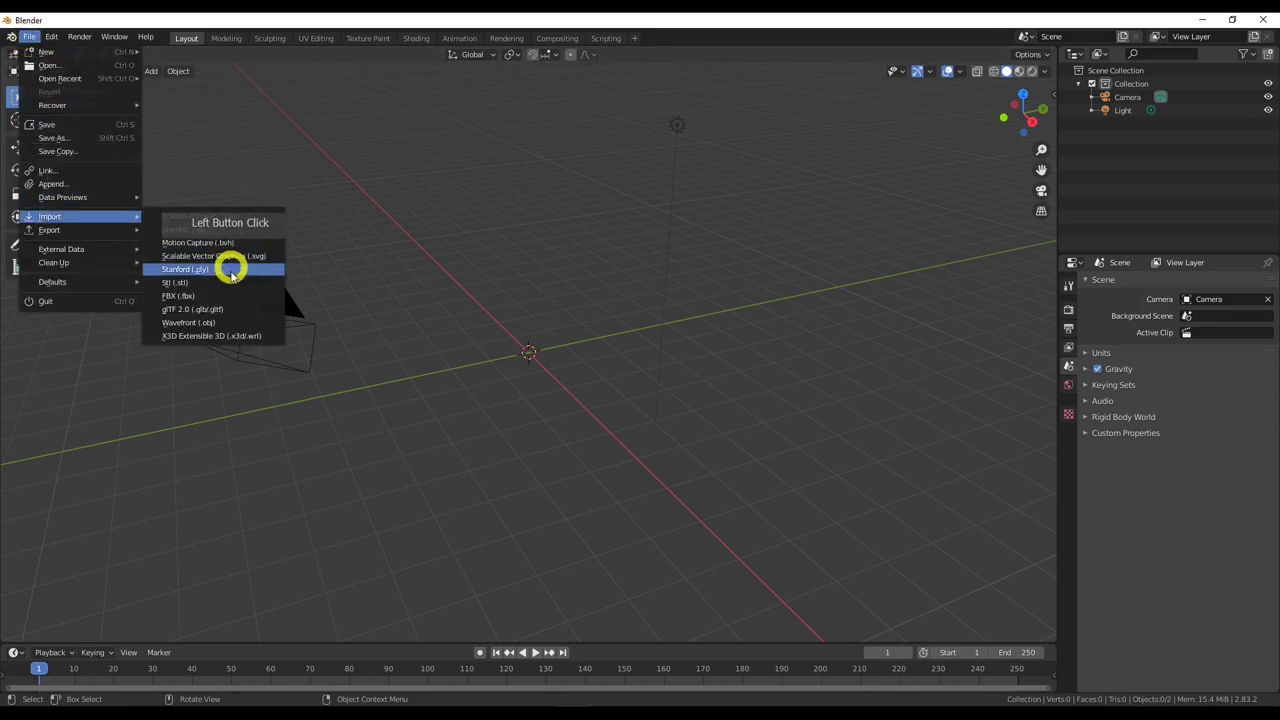
{"action": "left_click", "coordinate": [229, 324]}
{"action": "left_click", "coordinate": [603, 360]}
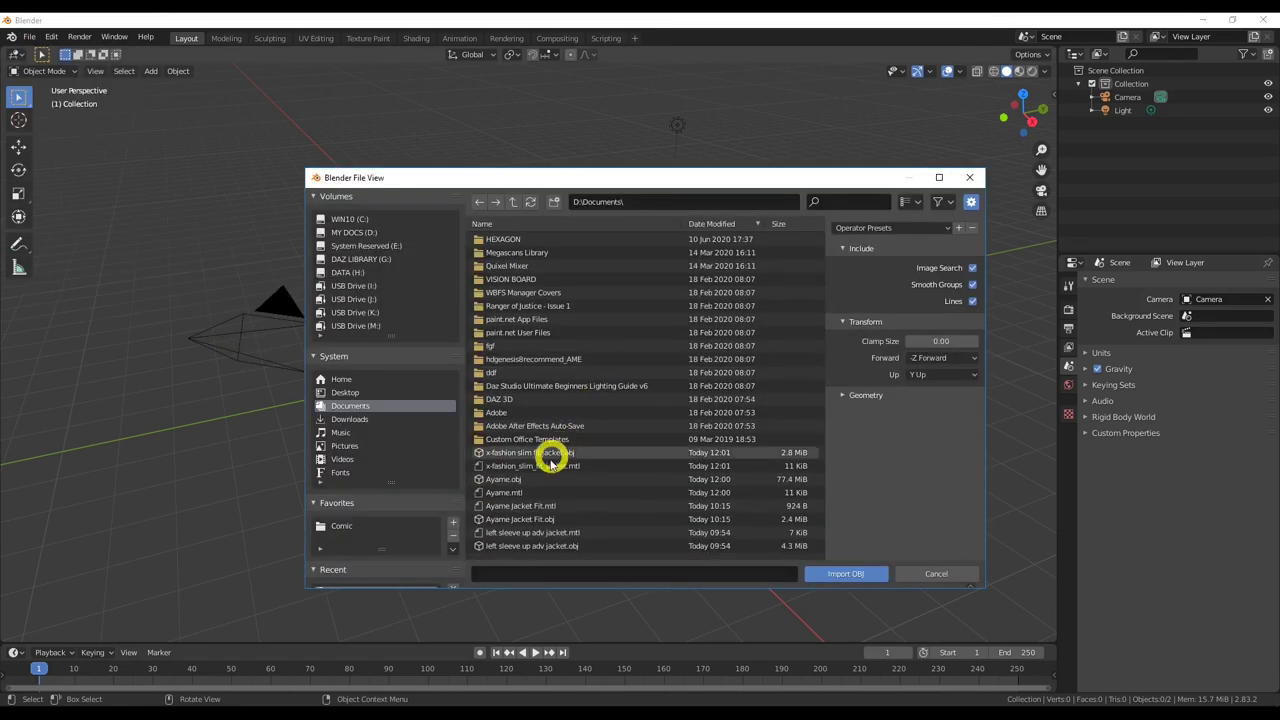
{"action": "left_click", "coordinate": [521, 481]}
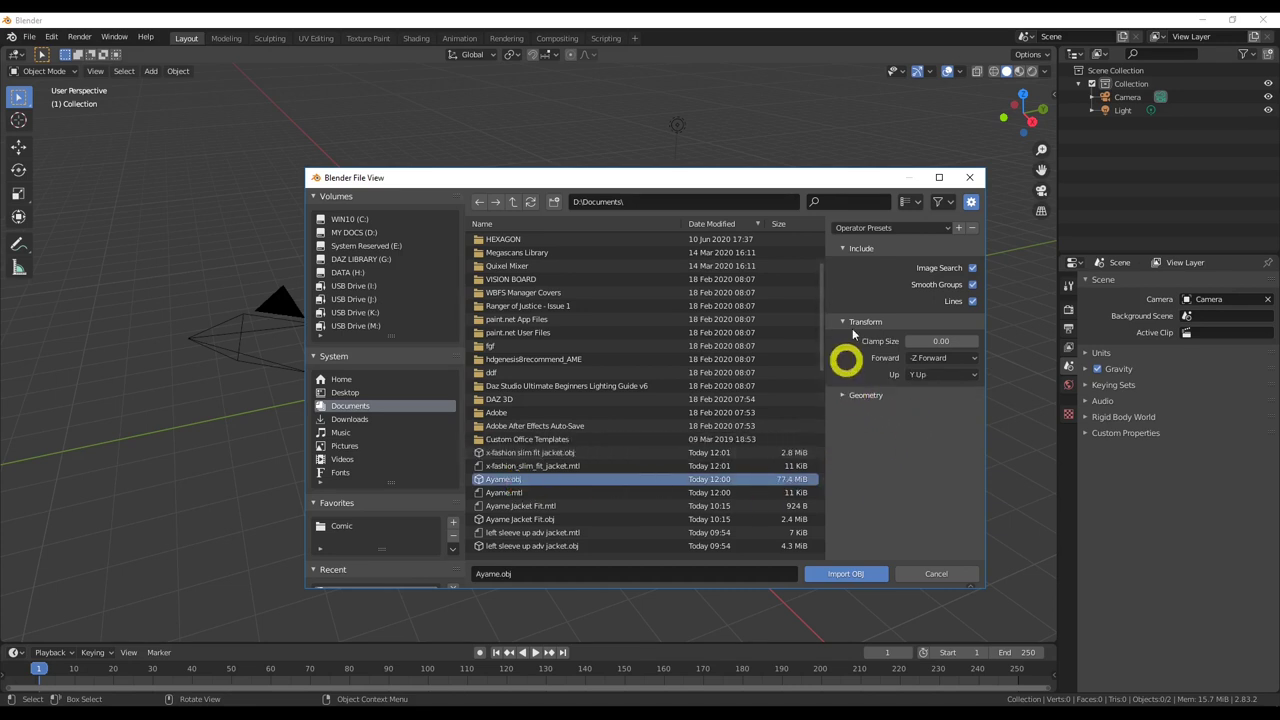
Apply the Daz To Blender import preset with Keep Vert Order and Poly Groups enabled, and import the Ayame figure.
{"action": "left_click", "coordinate": [864, 227]}
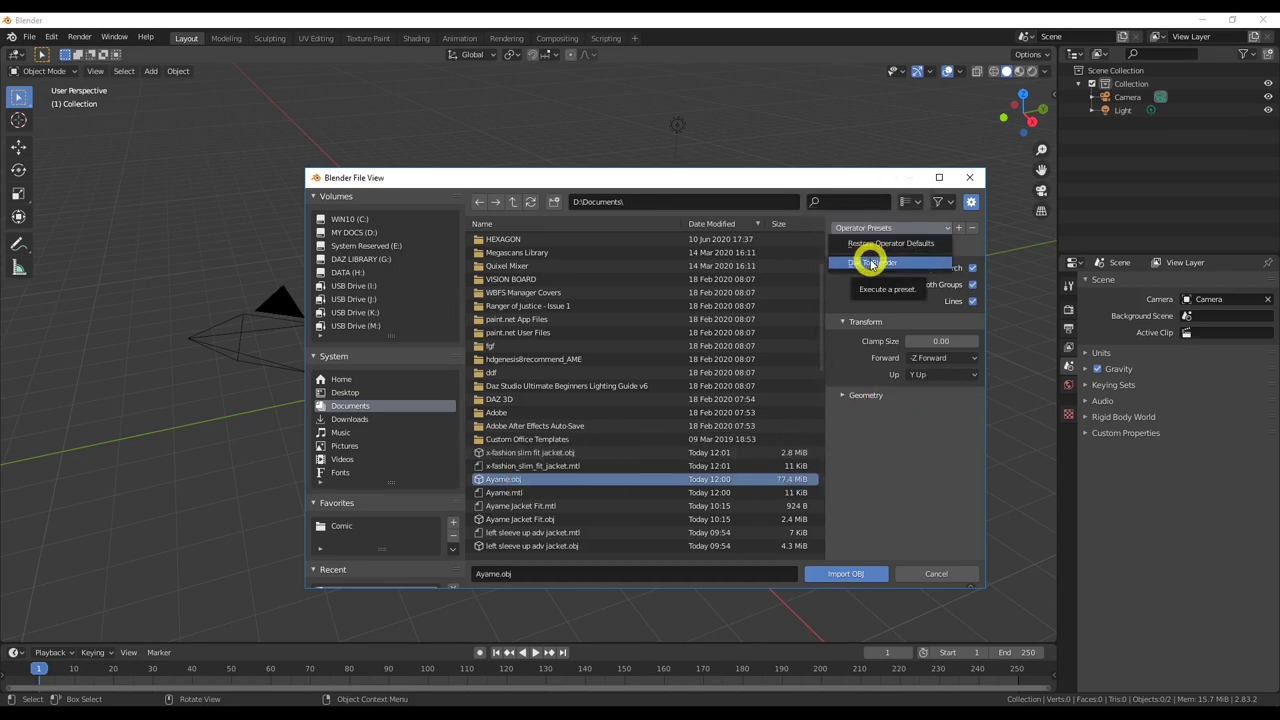
{"action": "left_click", "coordinate": [870, 263]}
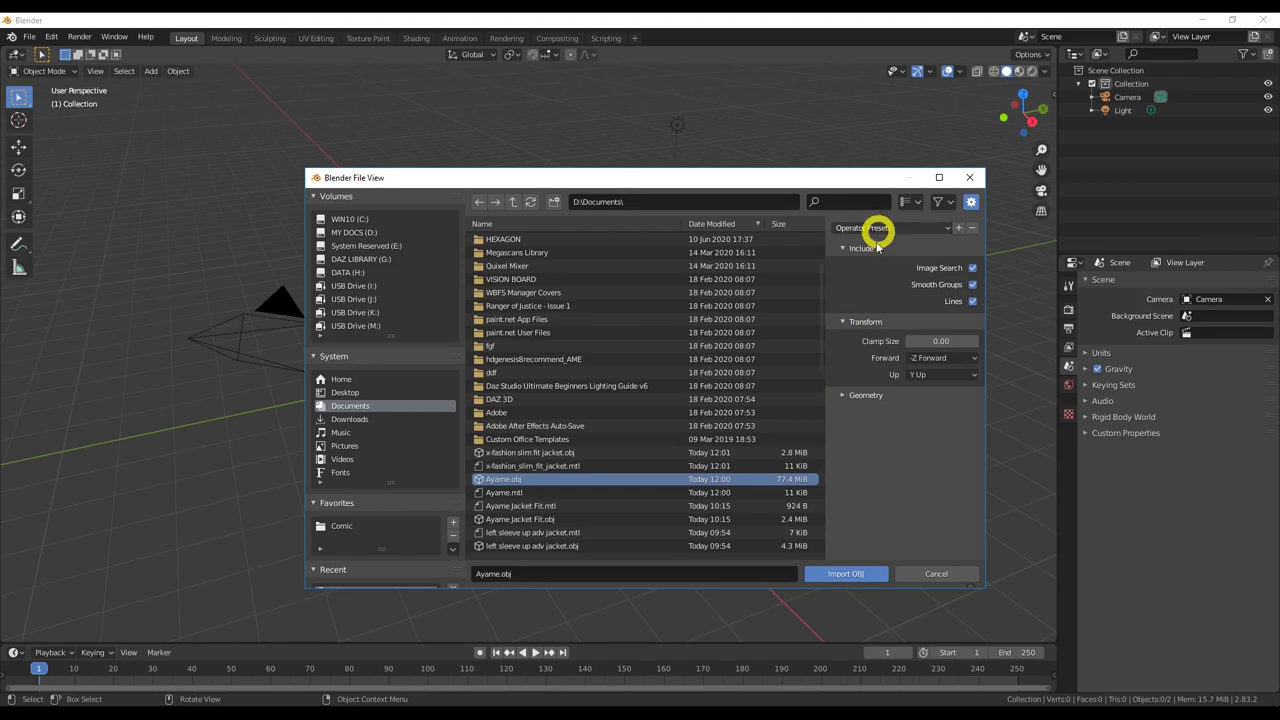
{"action": "left_click", "coordinate": [842, 396]}
{"action": "left_click", "coordinate": [930, 414]}
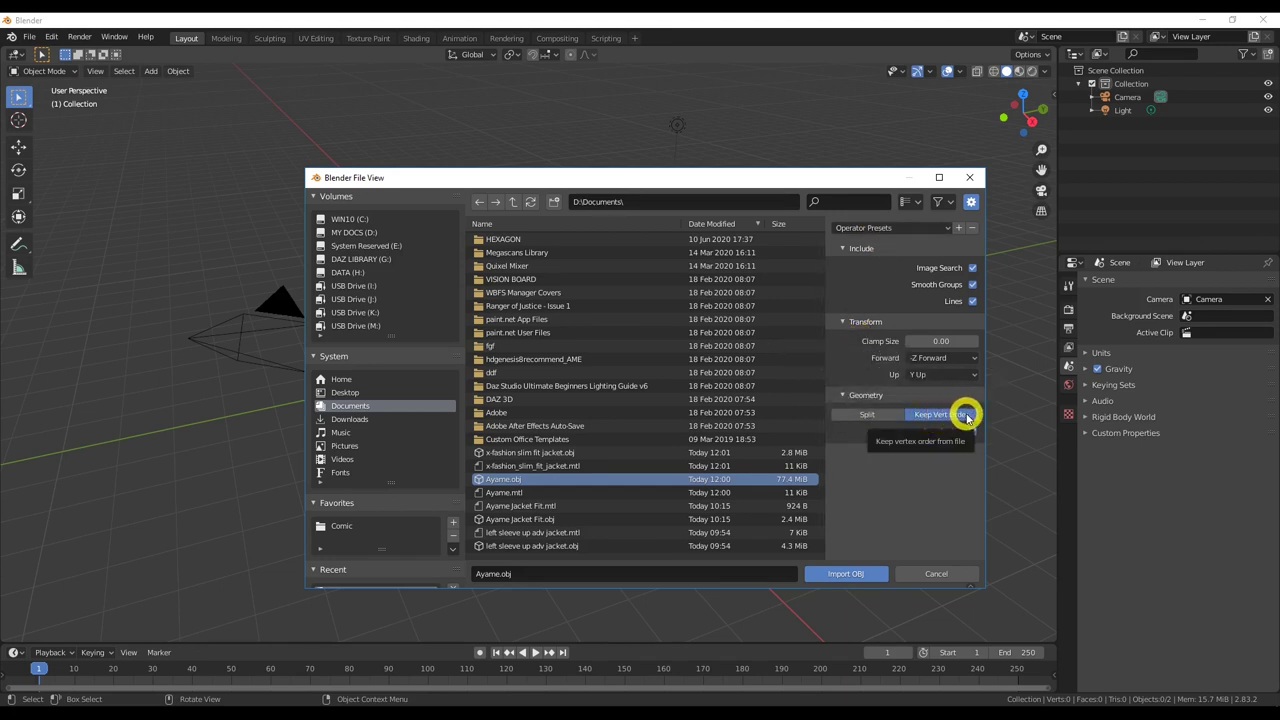
{"action": "left_click", "coordinate": [971, 431]}
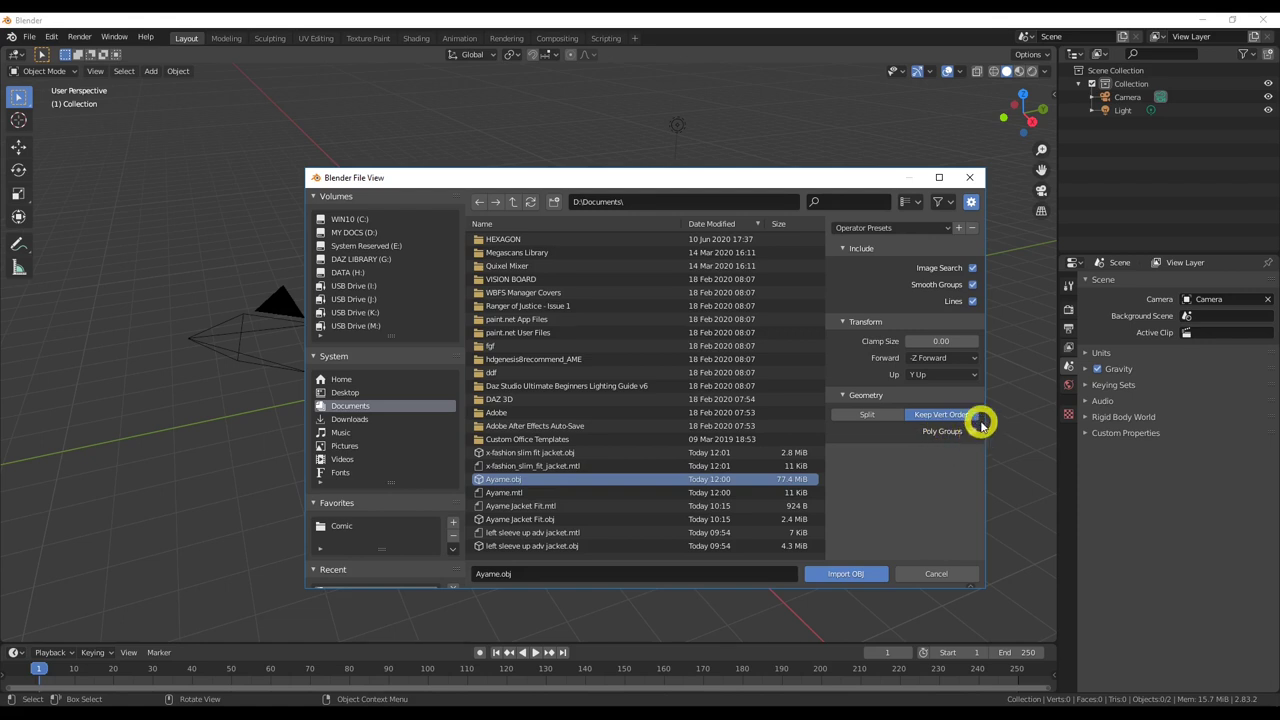
{"action": "left_click", "coordinate": [948, 227]}
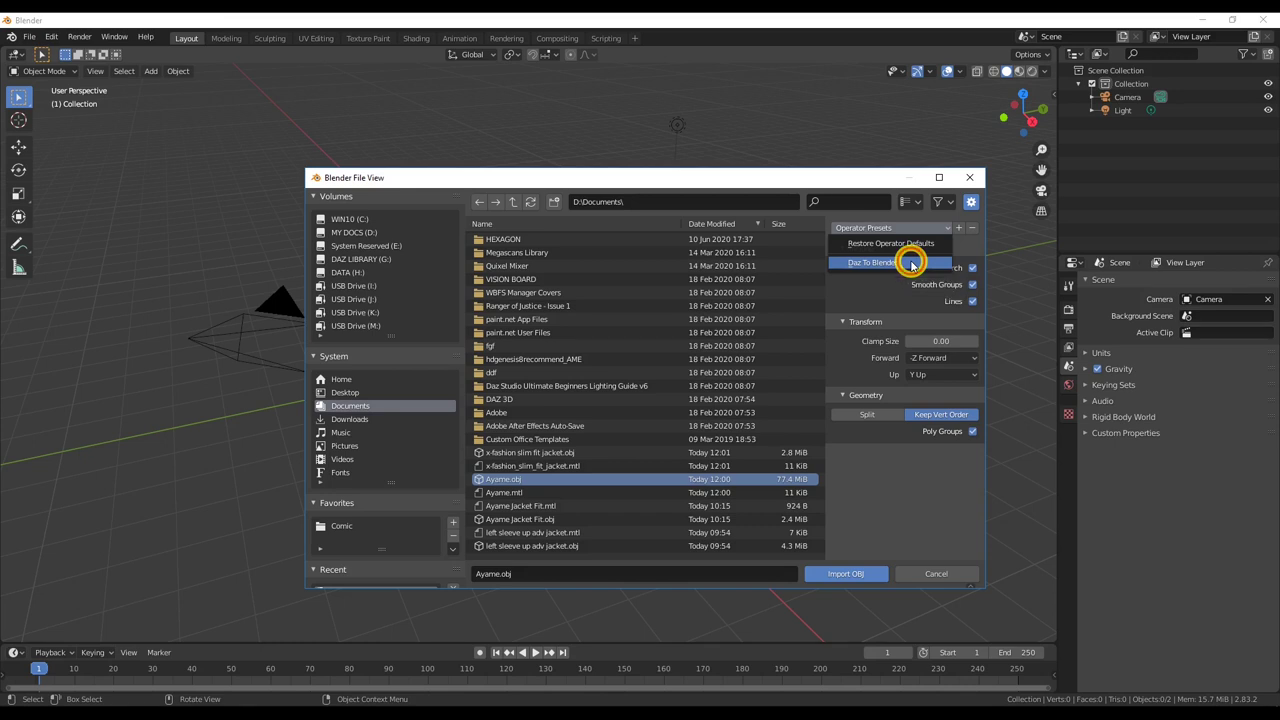
{"action": "left_click", "coordinate": [910, 262]}
{"action": "left_click", "coordinate": [870, 573]}
{"action": "left_click", "coordinate": [586, 388]}
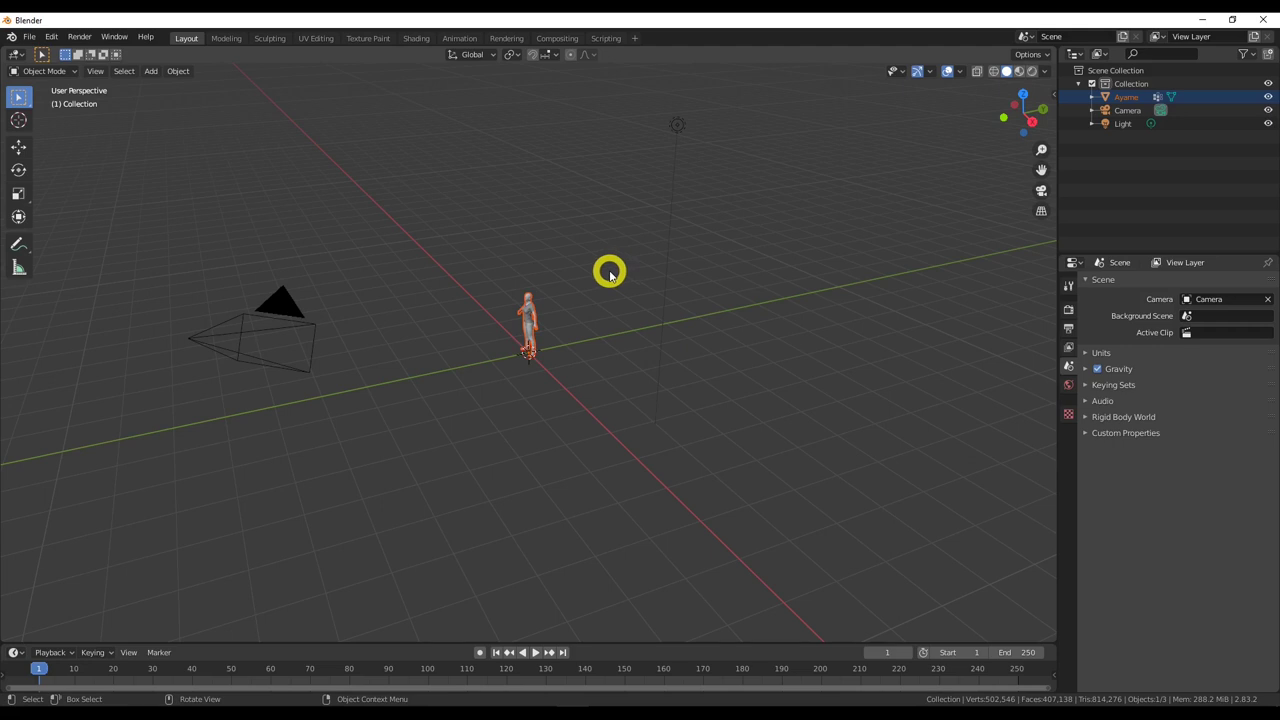
Frame the imported figure from the front, and start a Wavefront (.obj) import of x-fashion slim fit jacket.obj.
{"action": "middle_click_drag", "start_coordinate": [610, 275], "coordinate": [711, 266]}
{"action": "scroll", "coordinate": [674, 285], "scroll_direction": "up", "scroll_amount": 8}
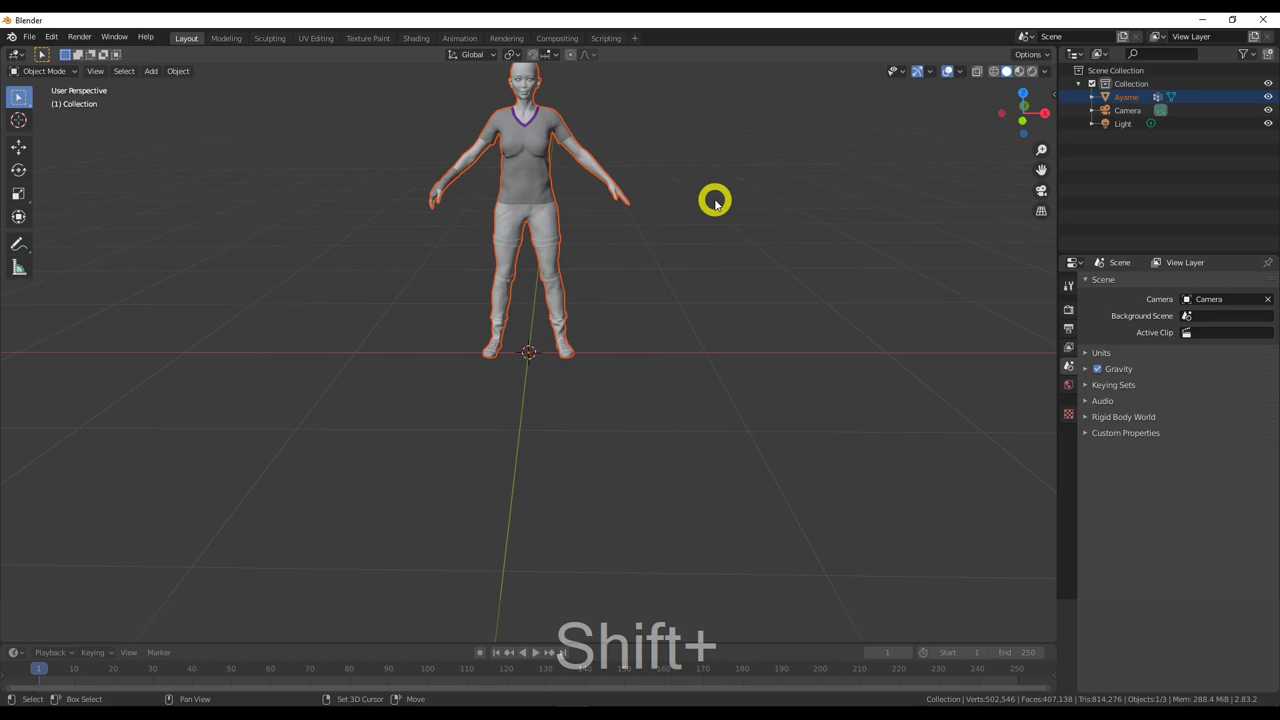
{"action": "middle_click_drag", "start_coordinate": [714, 200], "coordinate": [760, 283], "text": "shift"}
{"action": "scroll", "coordinate": [766, 251], "scroll_direction": "up", "scroll_amount": 3}
{"action": "scroll", "coordinate": [757, 249], "scroll_direction": "up", "scroll_amount": 3}
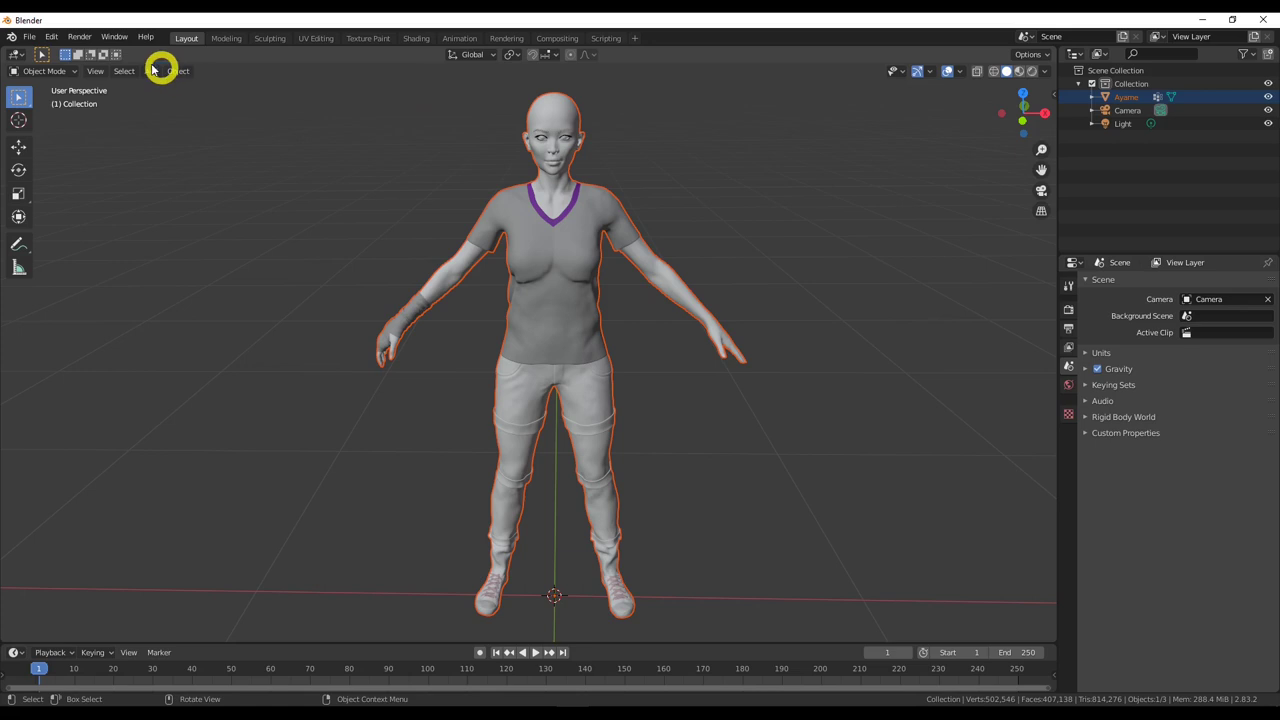
{"action": "left_click", "coordinate": [30, 37]}
{"action": "mouse_move", "coordinate": [79, 224]}
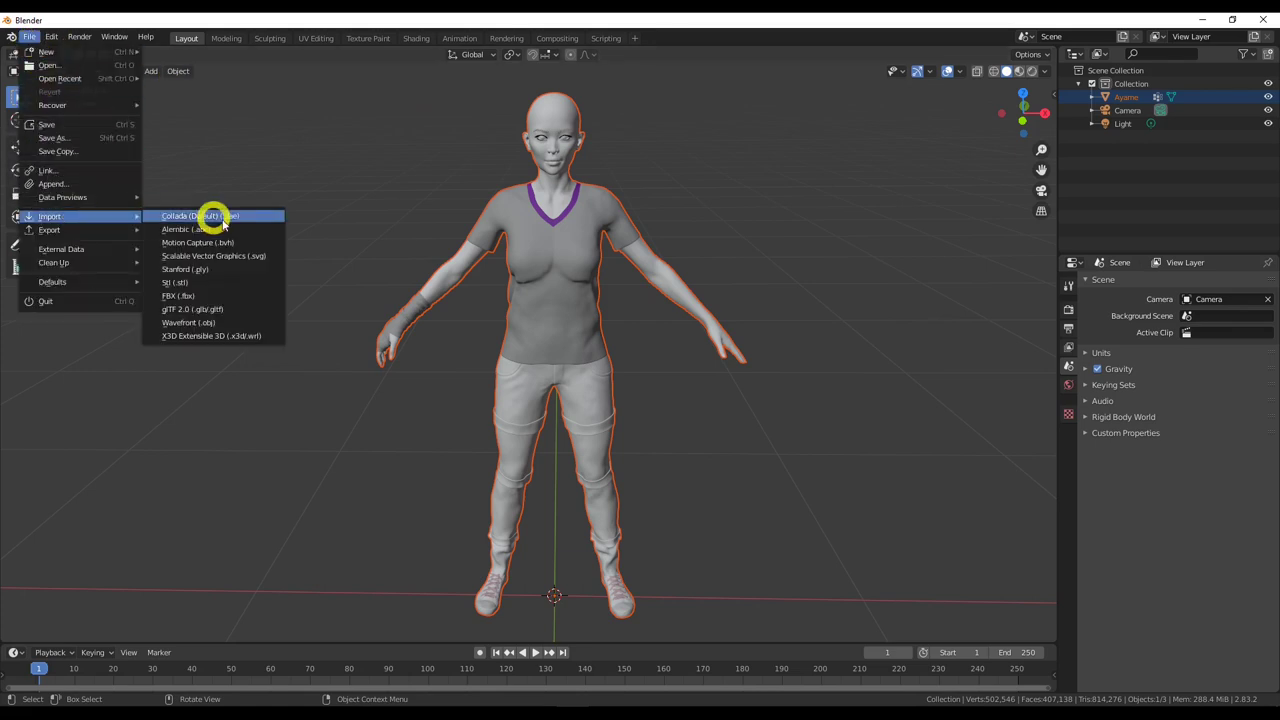
{"action": "left_click", "coordinate": [229, 322]}
{"action": "scroll", "coordinate": [565, 433], "scroll_direction": "down", "scroll_amount": 1}
{"action": "left_click", "coordinate": [566, 507]}
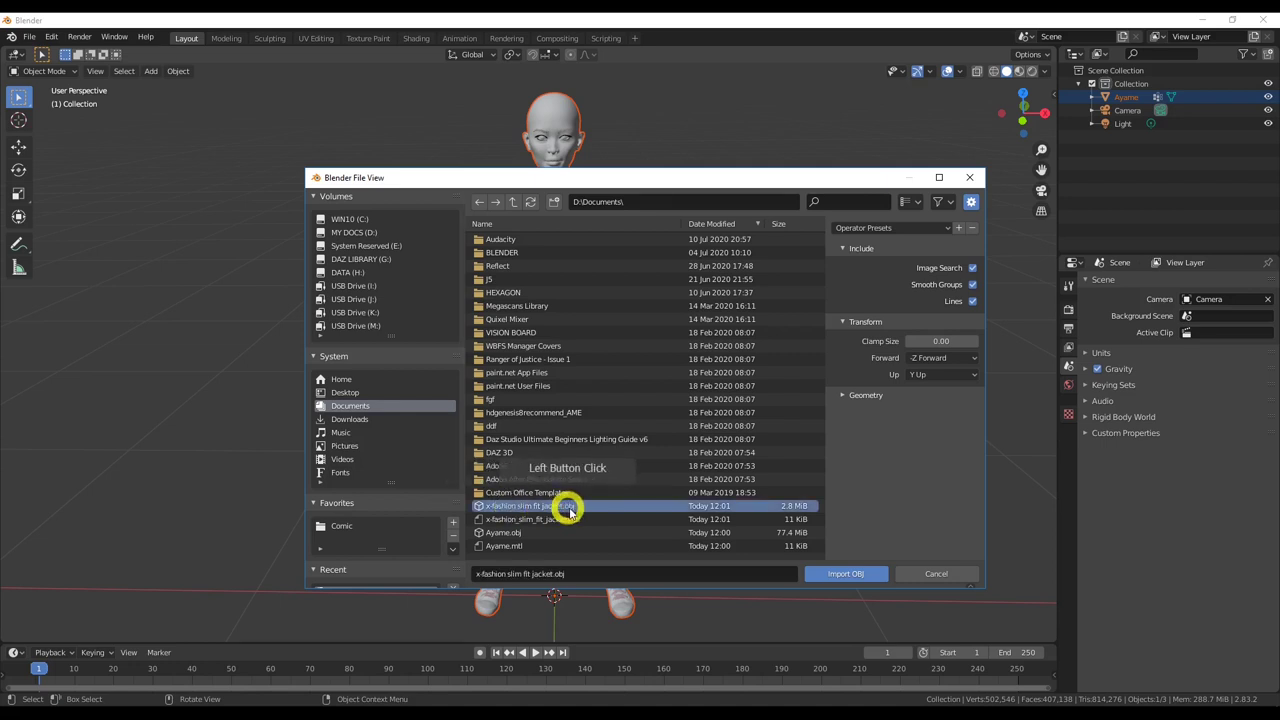
Import the jacket using the Daz To Blender preset with Keep Vert Order and Poly Groups enabled.
{"action": "left_click", "coordinate": [925, 229]}
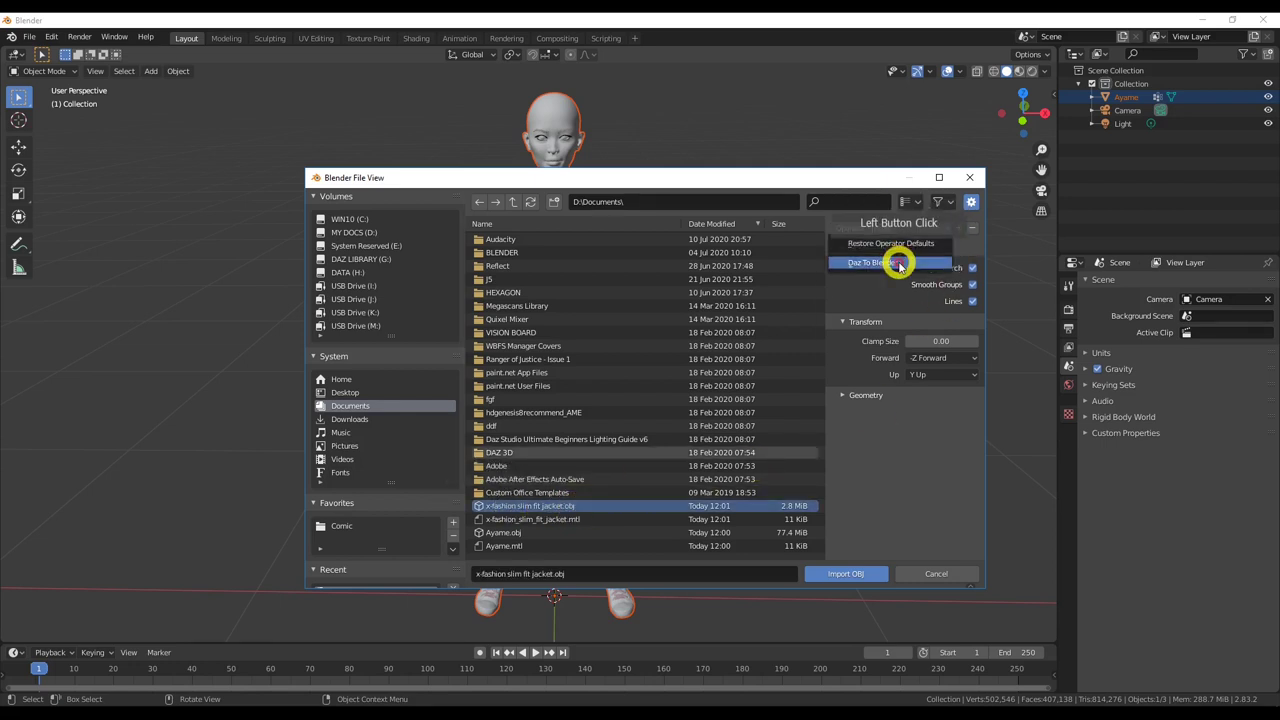
{"action": "left_click", "coordinate": [890, 262]}
{"action": "left_click", "coordinate": [847, 400]}
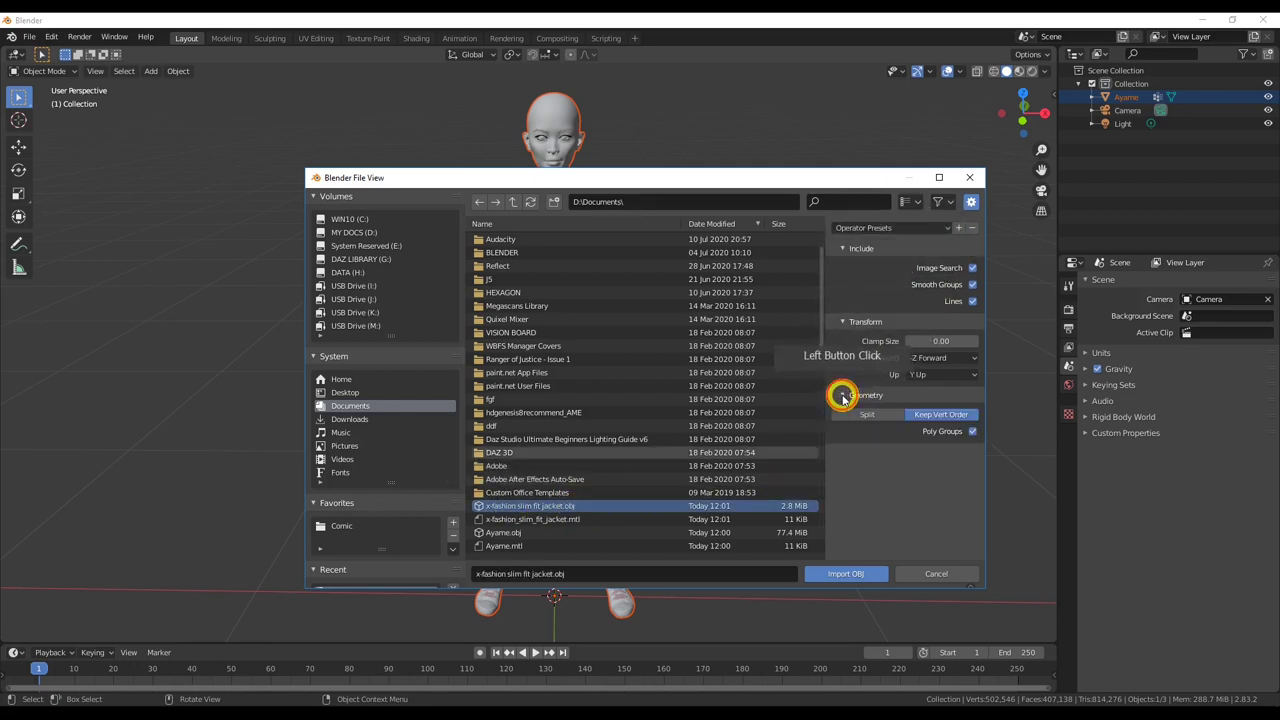
{"action": "left_click", "coordinate": [942, 414]}
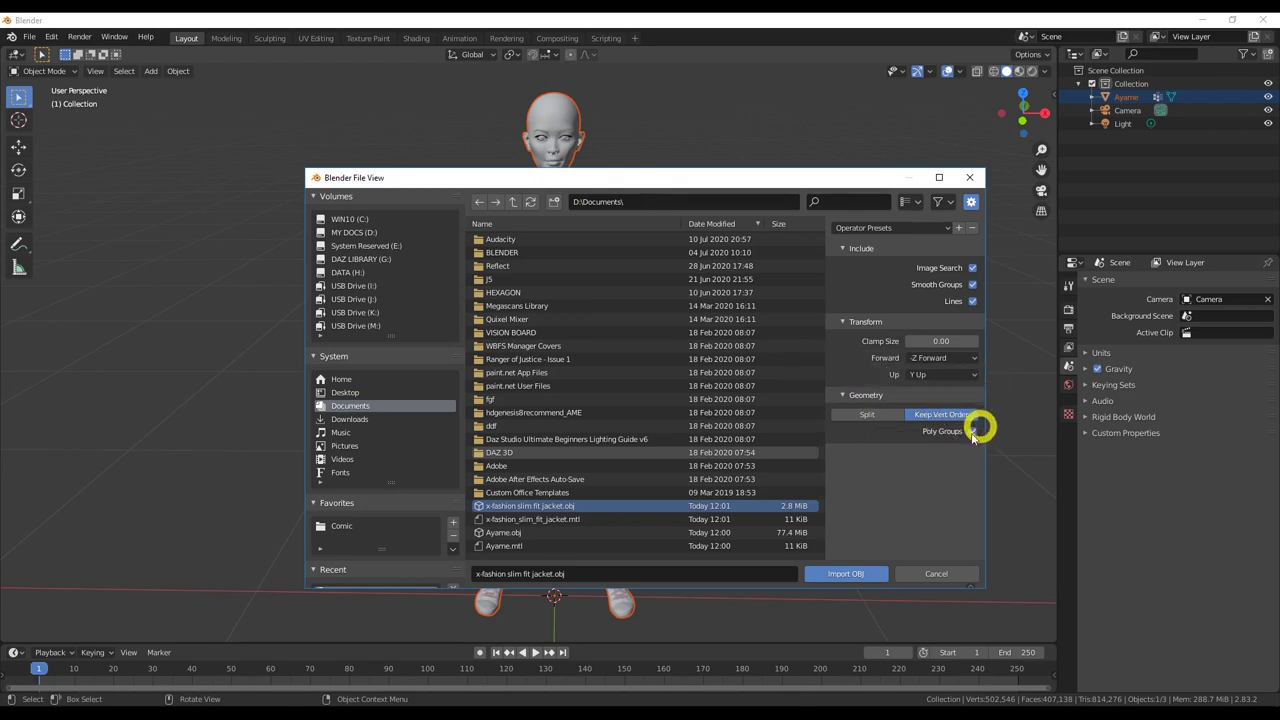
{"action": "left_click", "coordinate": [862, 578]}
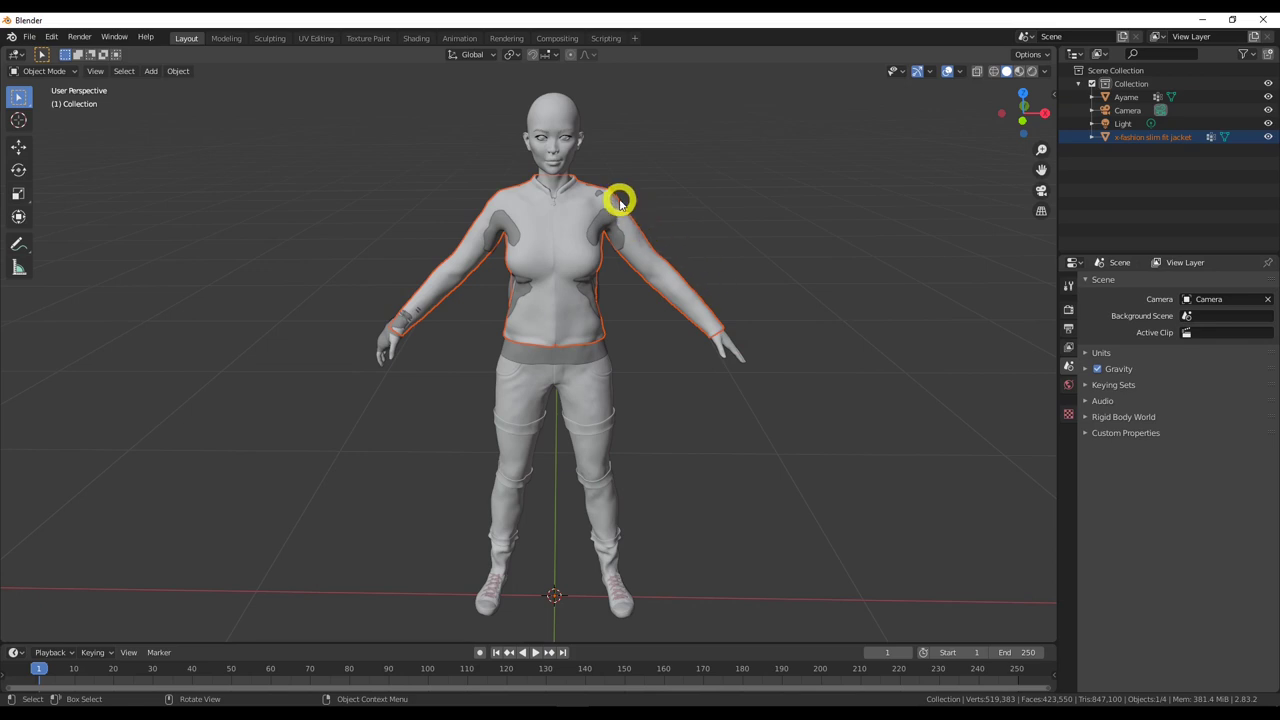
Select the x-fashion slim fit jacket and examine its fit on the figure from the front and side.
{"action": "left_click", "coordinate": [557, 241]}
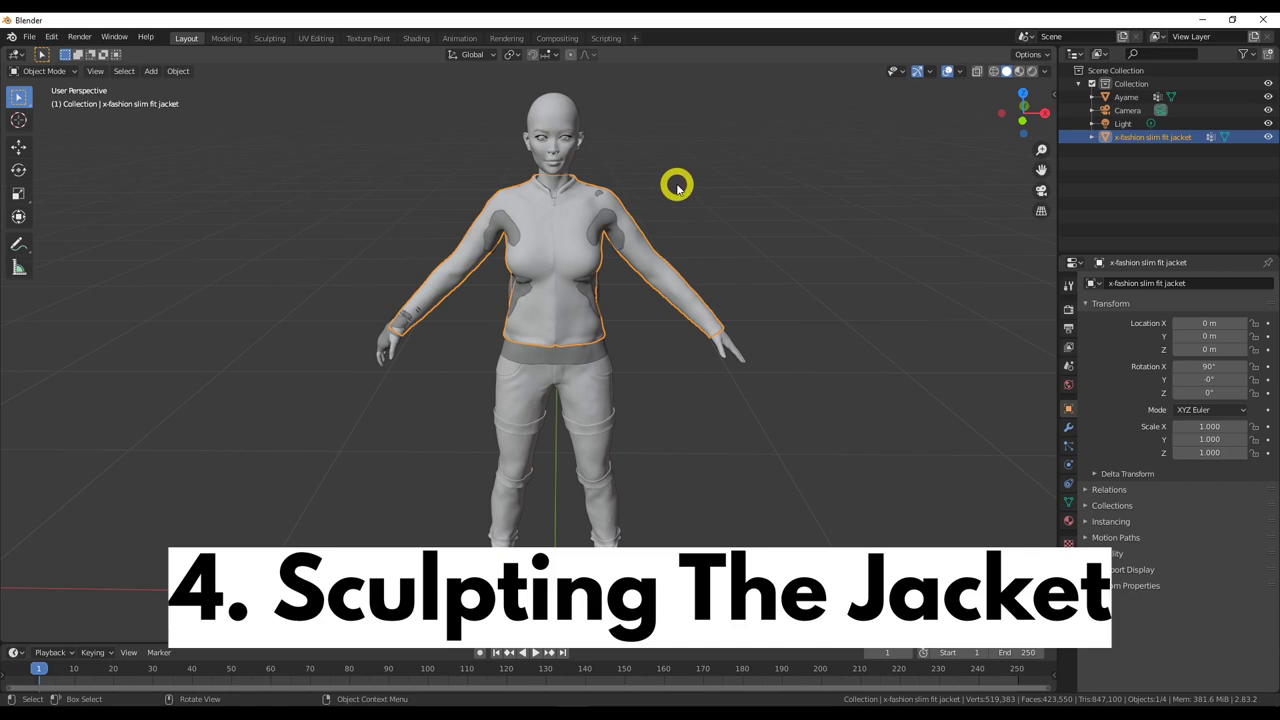
{"action": "mouse_move", "coordinate": [676, 186]}
{"action": "middle_mouse_down"}
{"action": "mouse_move", "coordinate": [586, 171]}
{"action": "mouse_move", "coordinate": [755, 187]}
{"action": "mouse_move", "coordinate": [622, 184]}
{"action": "mouse_move", "coordinate": [697, 177]}
{"action": "mouse_move", "coordinate": [734, 194]}
{"action": "mouse_move", "coordinate": [683, 180]}
{"action": "middle_mouse_up"}
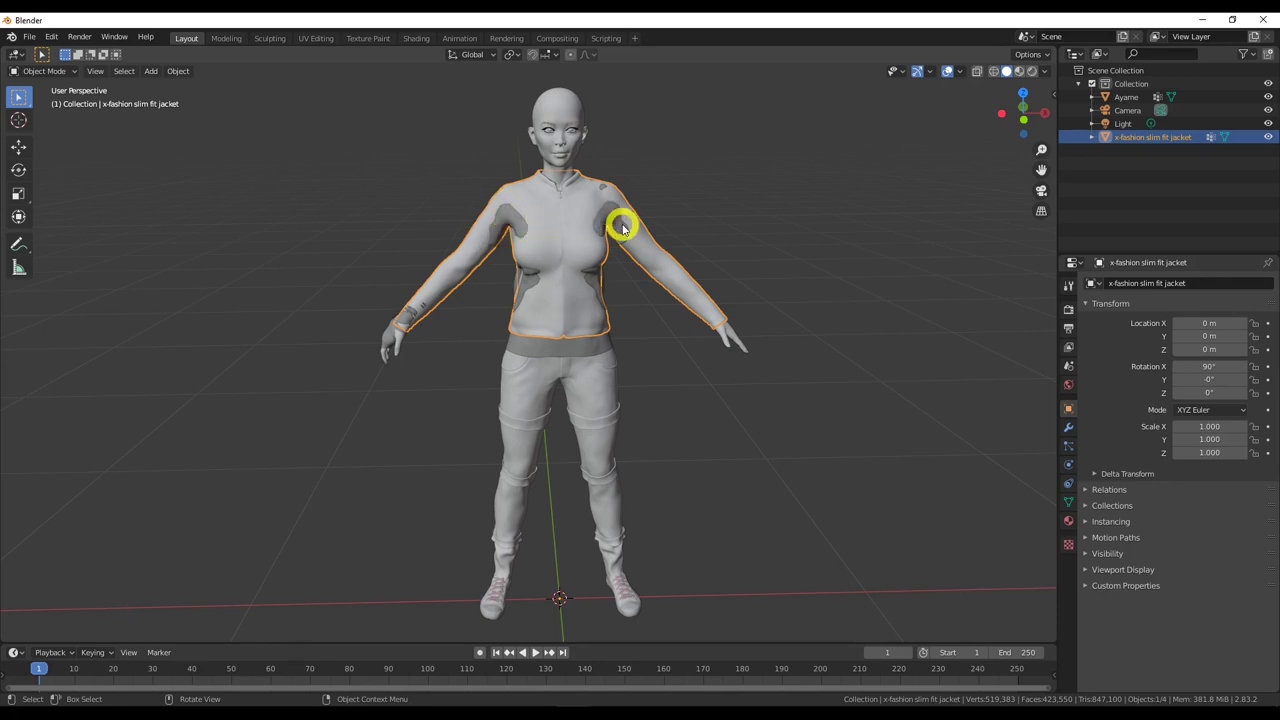
{"action": "middle_click_drag", "start_coordinate": [706, 220], "coordinate": [654, 217]}
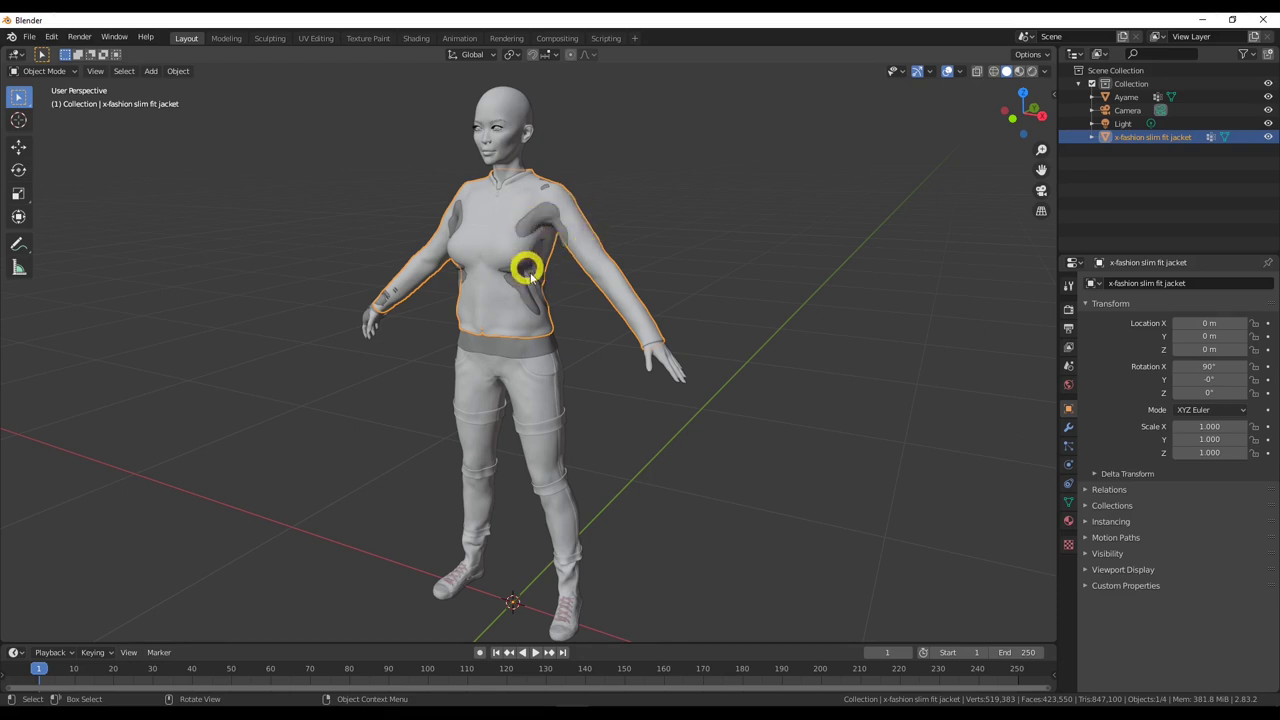
Inspect the jacket's poke-through from the back and sides of the figure, and switch the jacket to Sculpt Mode.
{"action": "middle_click_drag", "start_coordinate": [623, 223], "coordinate": [380, 229]}
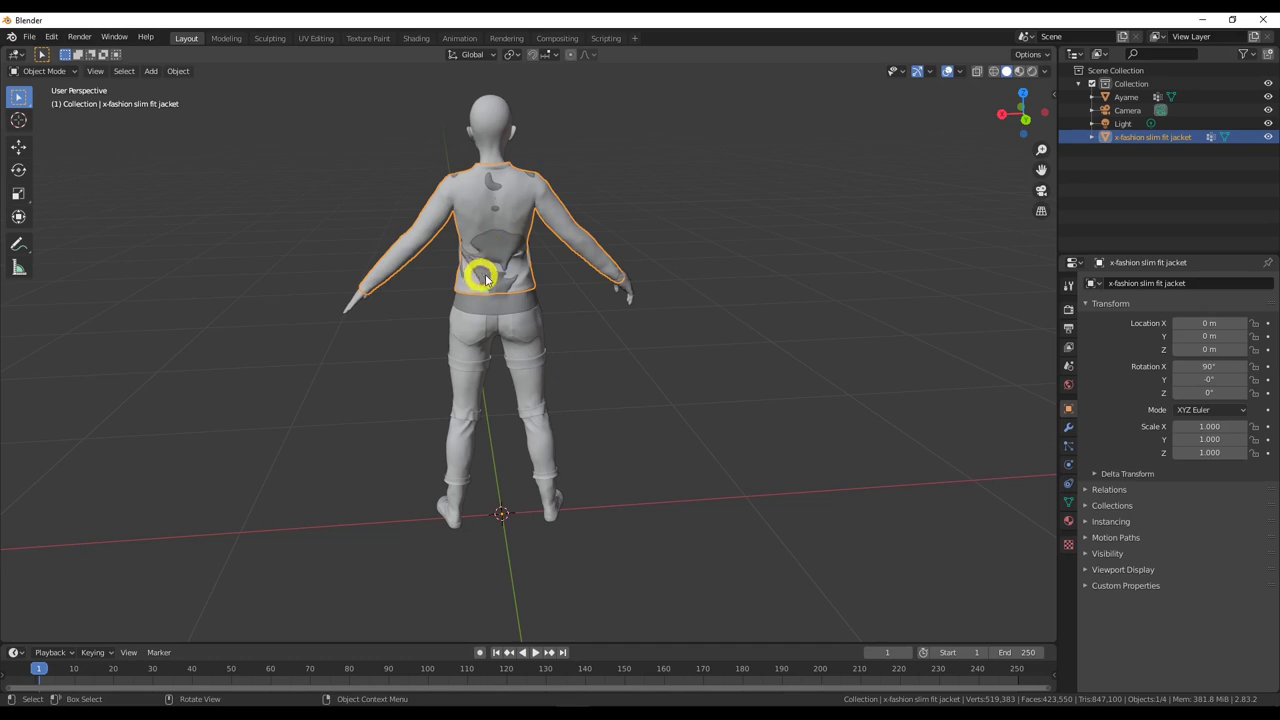
{"action": "middle_click_drag", "start_coordinate": [500, 243], "coordinate": [823, 263]}
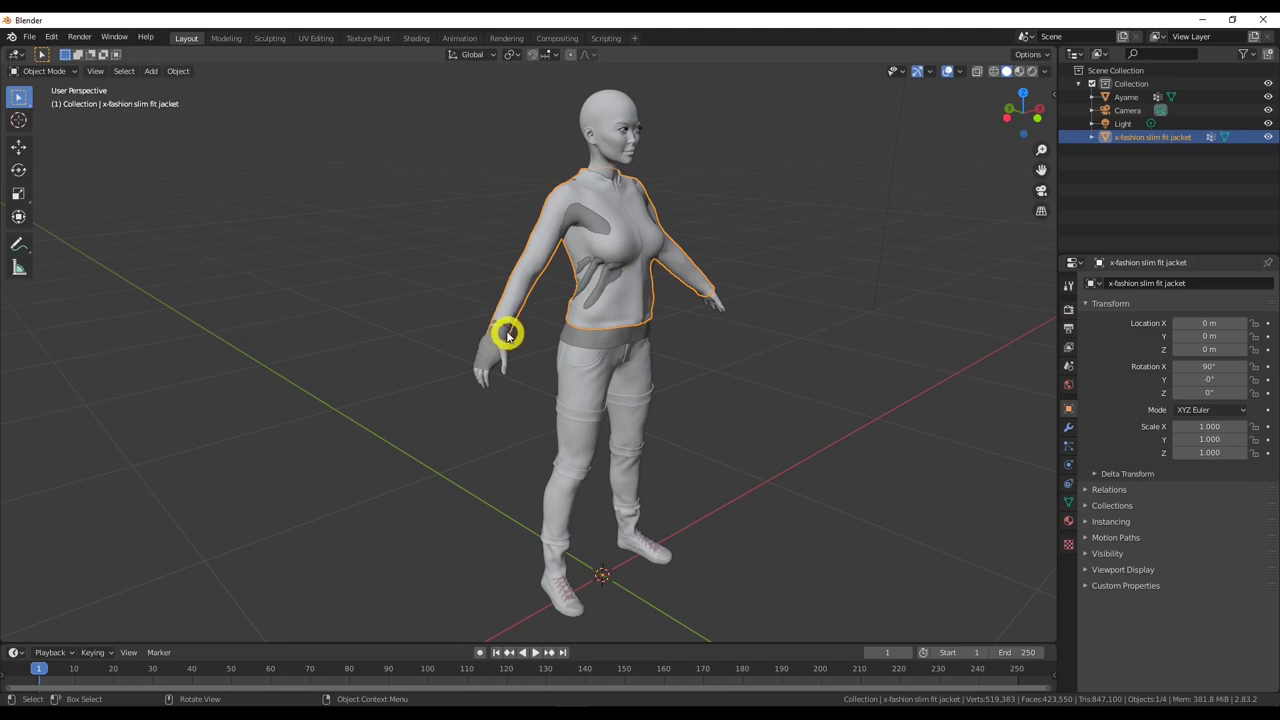
{"action": "middle_click_drag", "start_coordinate": [641, 313], "coordinate": [589, 331]}
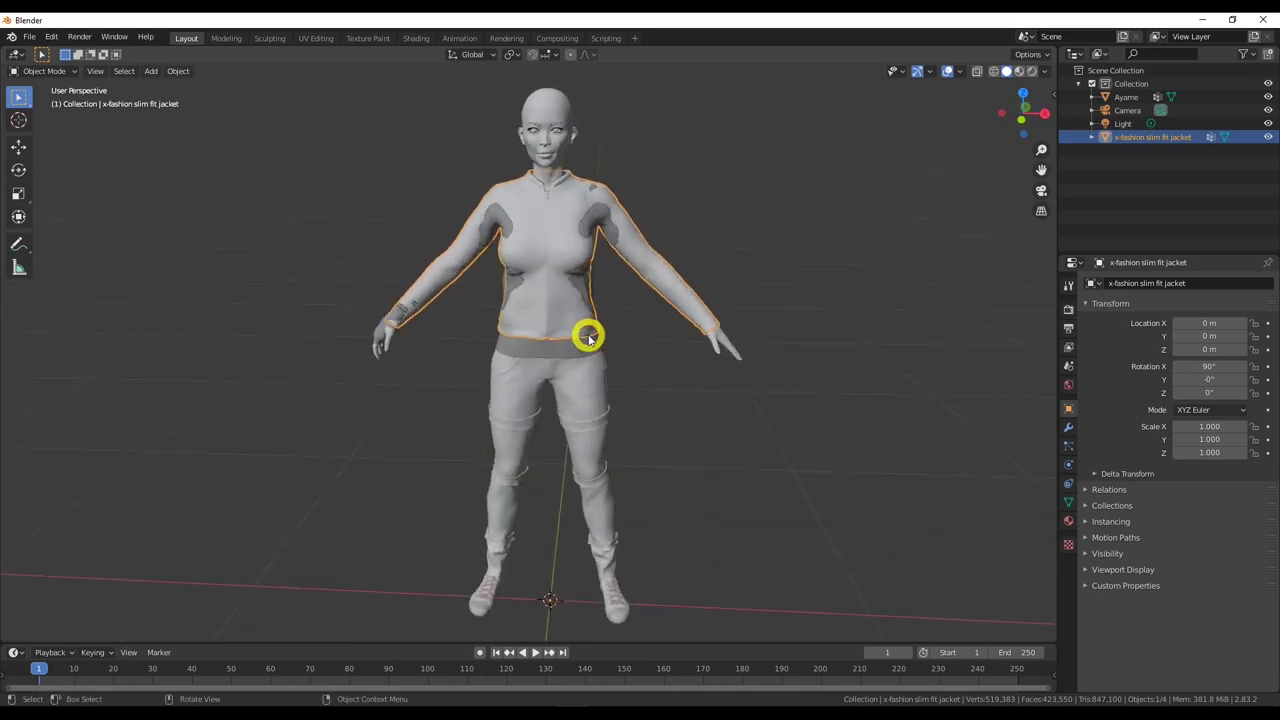
{"action": "left_click", "coordinate": [48, 72]}
{"action": "left_click", "coordinate": [45, 116]}
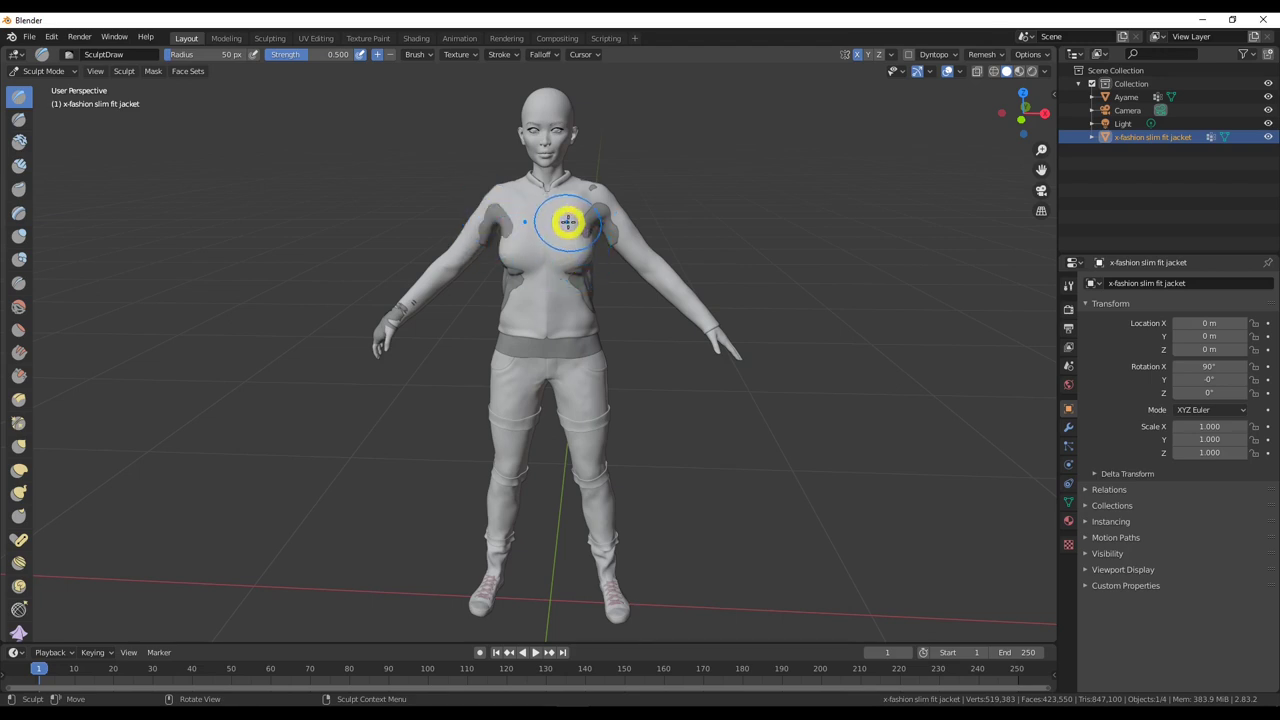
Adjust the Draw brush radius to about 54 px for sculpting the jacket's torso.
{"action": "scroll", "coordinate": [567, 222], "scroll_direction": "up", "scroll_amount": 5}
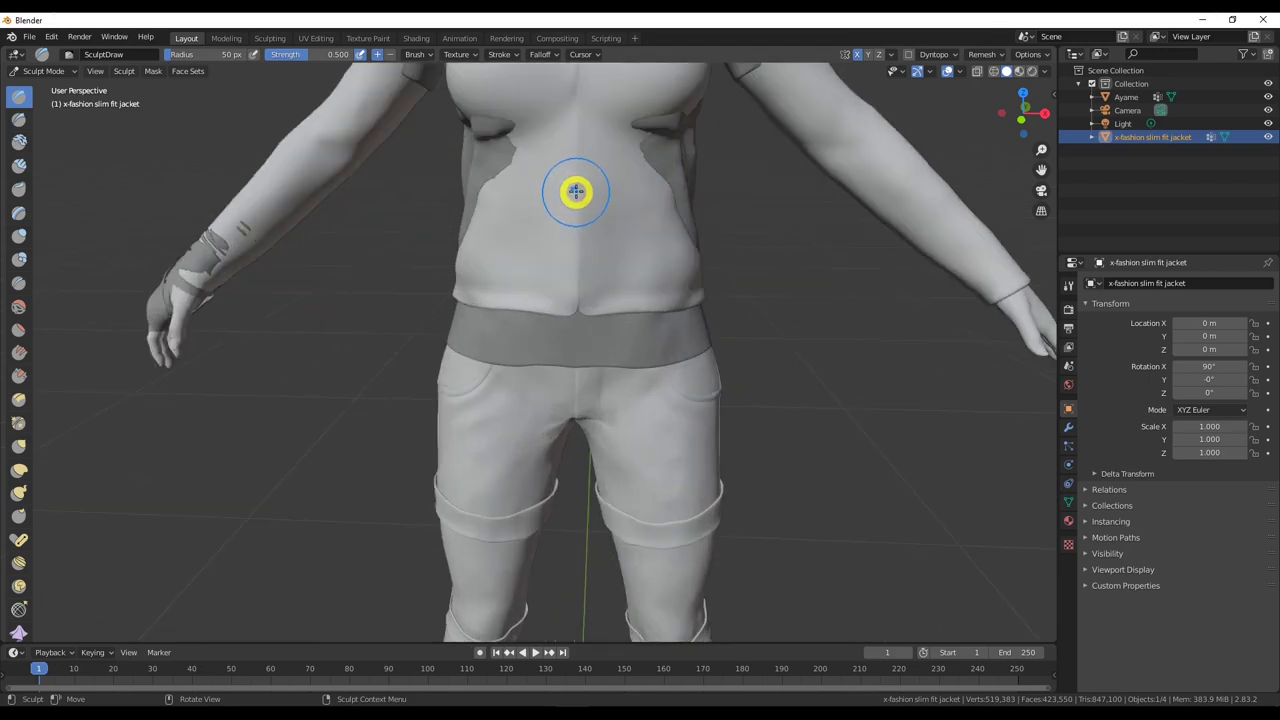
{"action": "mouse_move", "coordinate": [574, 177]}
{"action": "middle_mouse_down", "text": "shift"}
{"action": "mouse_move", "coordinate": [591, 401]}
{"action": "mouse_move", "coordinate": [649, 346]}
{"action": "middle_mouse_up", "text": "shift"}
{"action": "mouse_move", "coordinate": [729, 384]}
{"action": "left_mouse_down", "text": "shift"}
{"action": "mouse_move", "coordinate": [714, 418]}
{"action": "mouse_move", "coordinate": [757, 451]}
{"action": "mouse_move", "coordinate": [740, 448]}
{"action": "left_mouse_up", "text": "shift"}
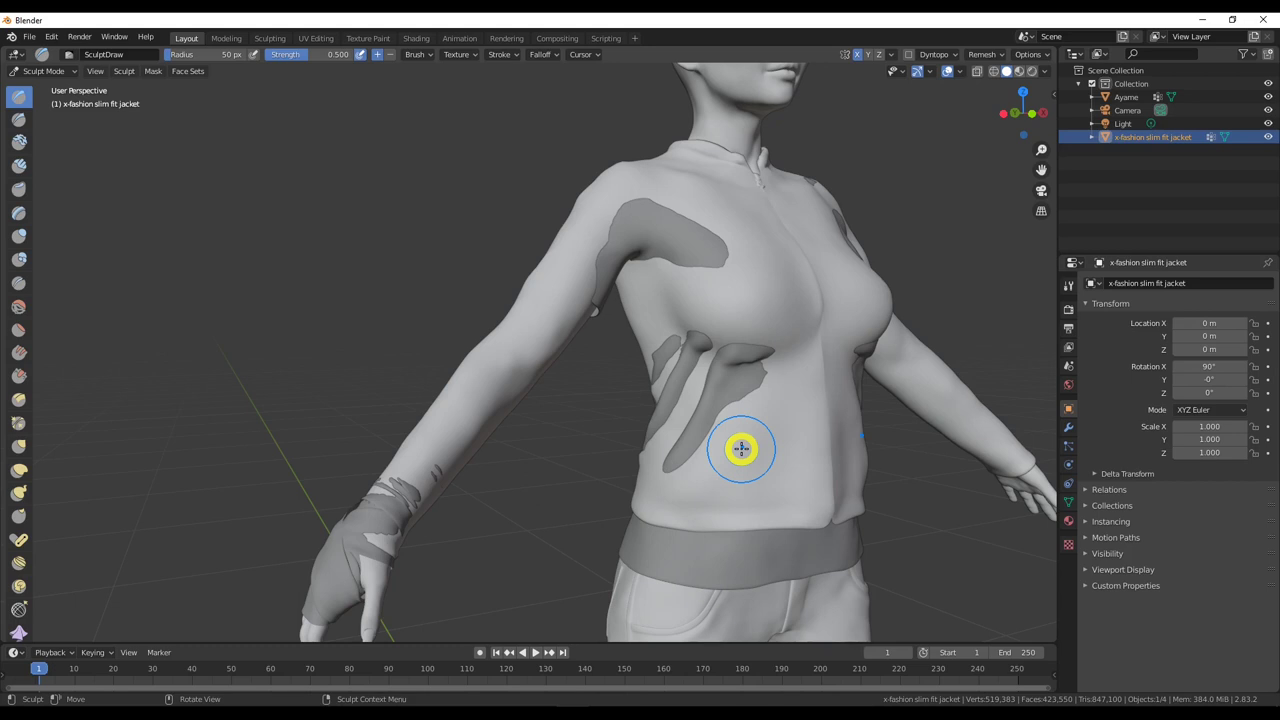
{"action": "left_click_drag", "start_coordinate": [741, 449], "coordinate": [740, 451], "text": "shift"}
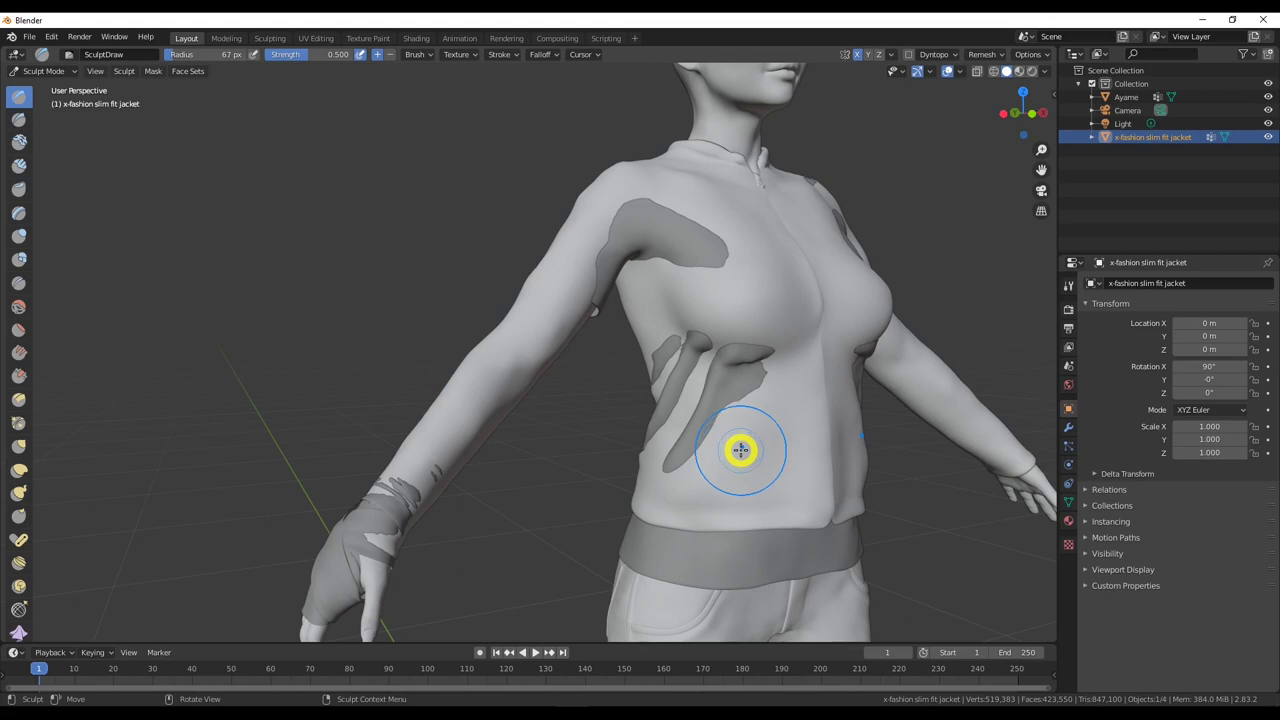
{"action": "key", "text": "bracketright"}
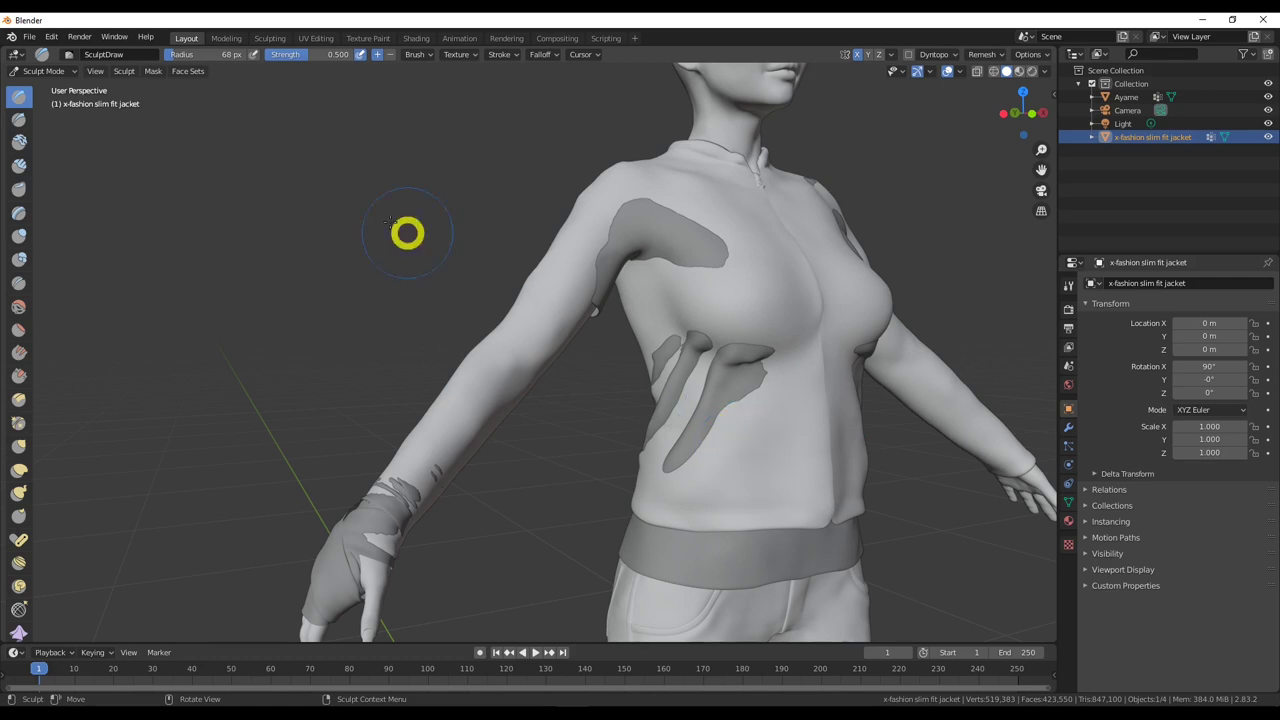
{"action": "left_click_drag", "start_coordinate": [176, 53], "coordinate": [175, 54]}
{"action": "left_click_drag", "start_coordinate": [712, 372], "coordinate": [737, 354]}
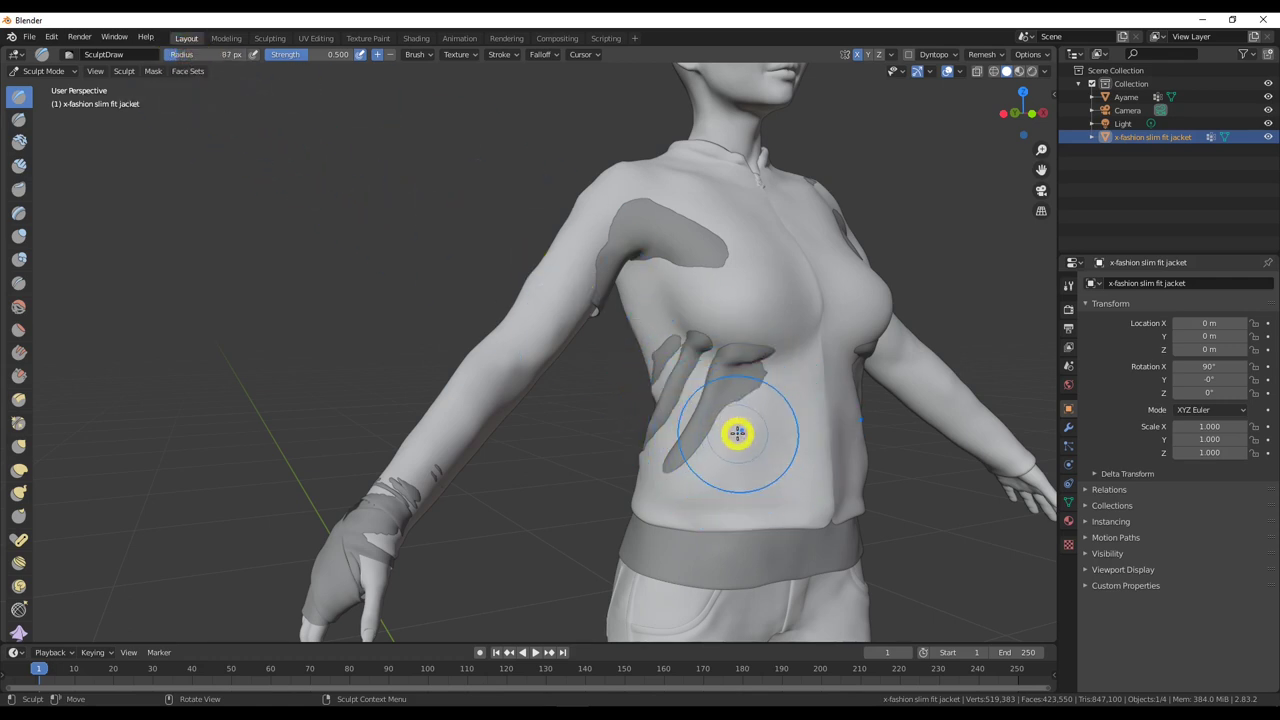
{"action": "key", "text": "bracketright"}
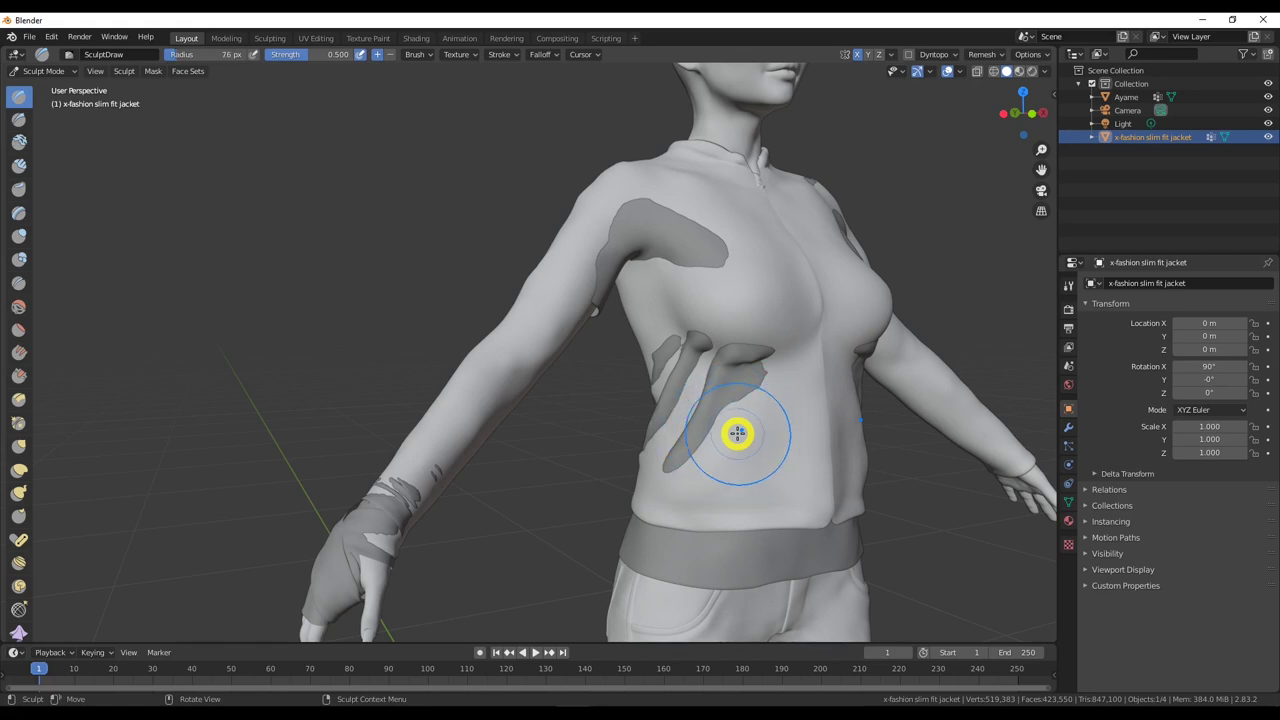
{"action": "key", "text": "bracketleft"}
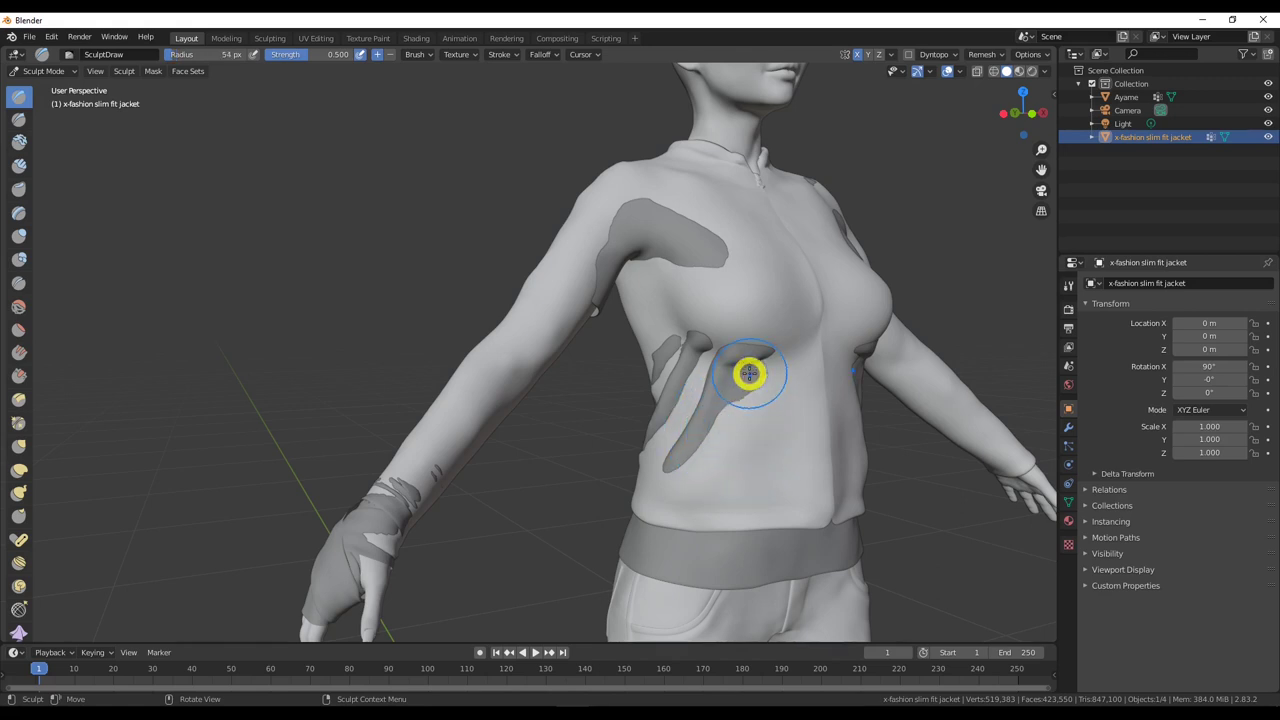
Sculpt the jacket outward over the poke-through along the waist side below the bust, enlarging the brush radius to about 73 px.
{"action": "left_click_drag", "start_coordinate": [743, 378], "coordinate": [729, 357]}
{"action": "key", "text": "bracketright"}
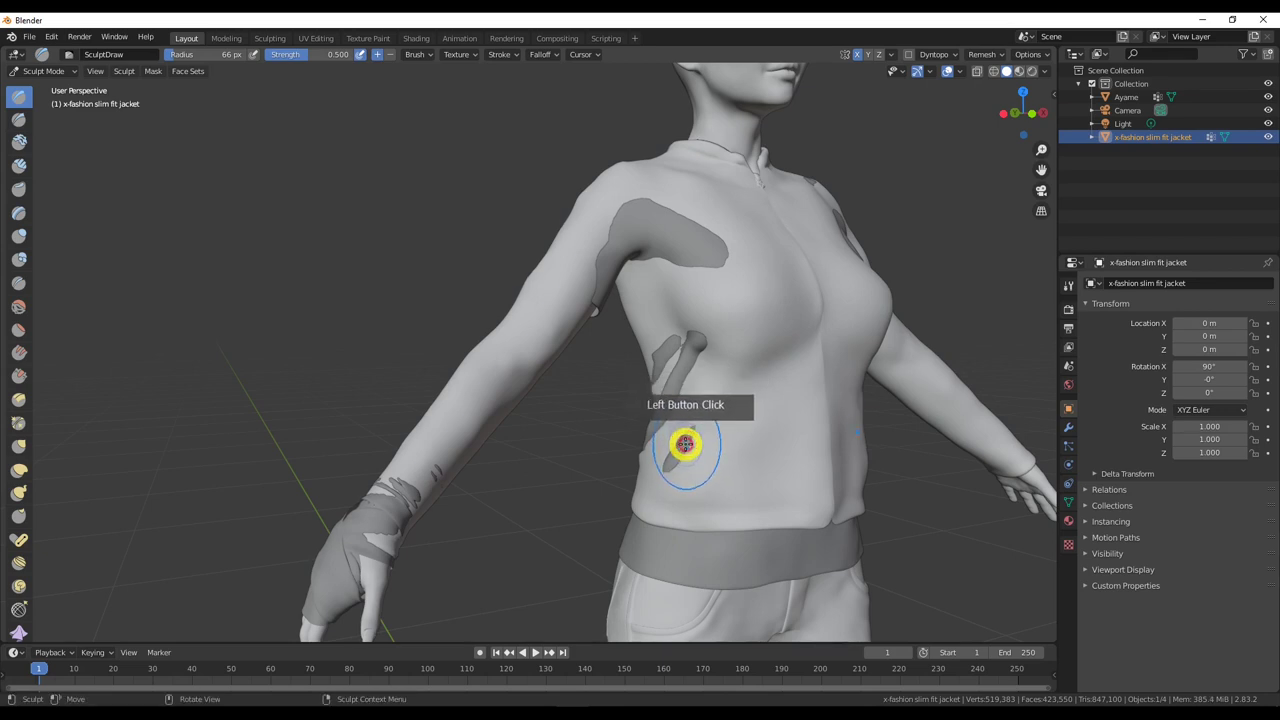
{"action": "left_click_drag", "start_coordinate": [680, 447], "coordinate": [704, 395]}
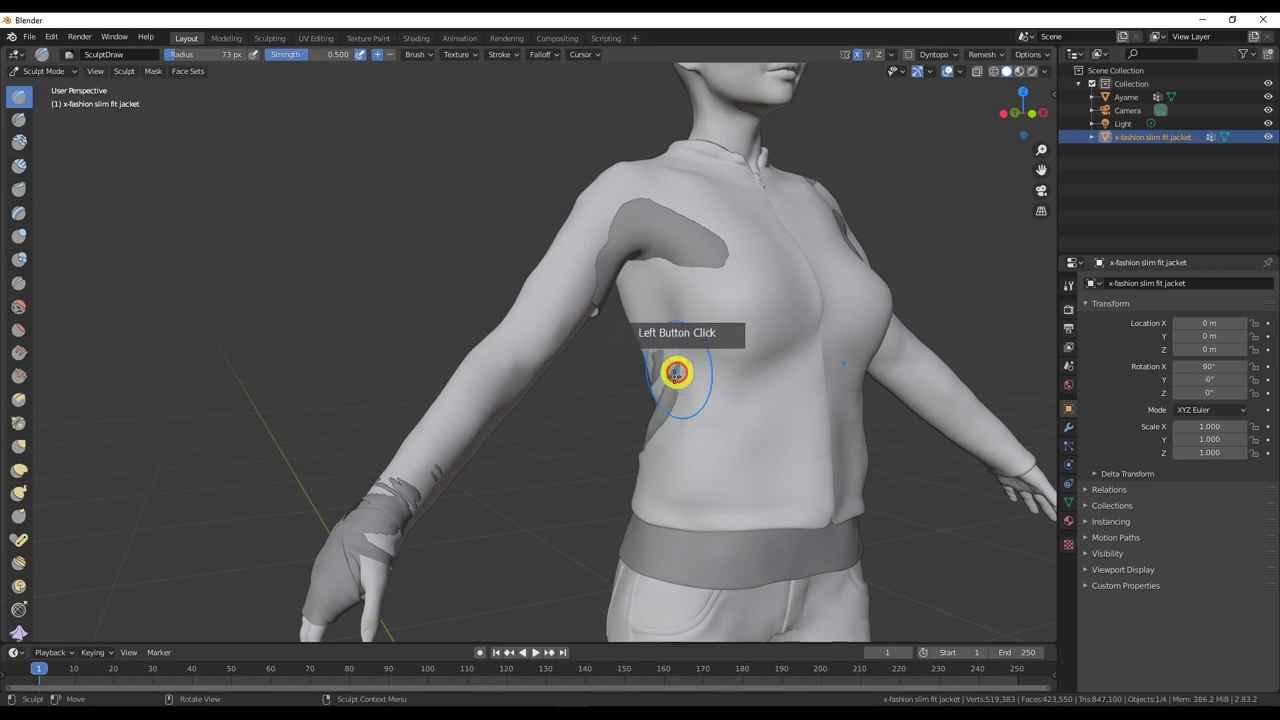
{"action": "mouse_move", "coordinate": [677, 410]}
{"action": "middle_mouse_down"}
{"action": "mouse_move", "coordinate": [729, 406]}
{"action": "mouse_move", "coordinate": [740, 343]}
{"action": "middle_mouse_up"}
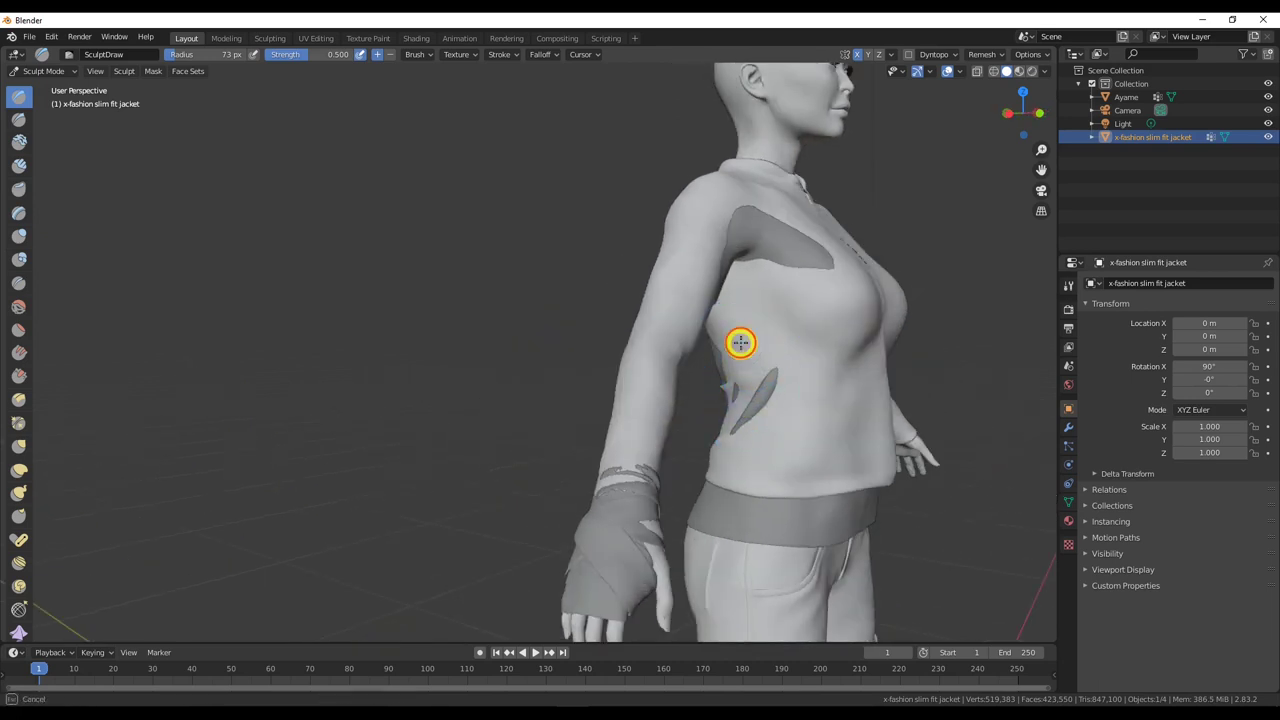
{"action": "left_click_drag", "start_coordinate": [735, 422], "coordinate": [843, 340]}
Enlarge the brush and sculpt the jacket outward over the poke-through between the chest and the front of the armpit.
{"action": "middle_click_drag", "start_coordinate": [843, 340], "coordinate": [763, 366]}
{"action": "key", "text": "bracketright"}
{"action": "key", "text": "bracketright"}
{"action": "key", "text": "bracketright"}
{"action": "mouse_move", "coordinate": [689, 346]}
{"action": "left_mouse_down"}
{"action": "mouse_move", "coordinate": [620, 294]}
{"action": "mouse_move", "coordinate": [636, 320]}
{"action": "left_mouse_up"}
{"action": "middle_click_drag", "start_coordinate": [636, 320], "coordinate": [597, 277]}
Sculpt the jacket's underarm areas outward over the body, using a brush radius of 100 px and then about 72 px.
{"action": "left_click_drag", "start_coordinate": [463, 191], "coordinate": [474, 190]}
{"action": "key", "text": "bracketleft"}
{"action": "key", "text": "bracketleft"}
{"action": "key", "text": "bracketright"}
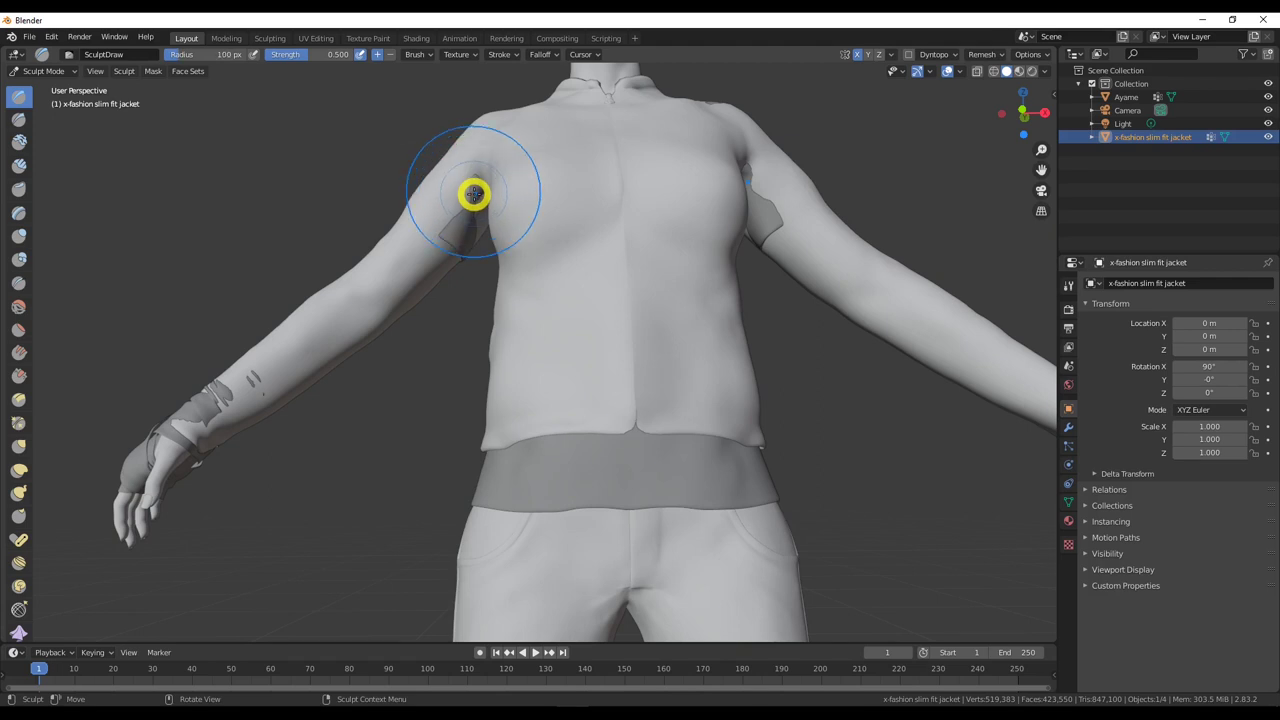
{"action": "mouse_move", "coordinate": [474, 194]}
{"action": "left_mouse_down"}
{"action": "mouse_move", "coordinate": [471, 214]}
{"action": "mouse_move", "coordinate": [477, 189]}
{"action": "mouse_move", "coordinate": [520, 209]}
{"action": "left_mouse_up"}
{"action": "mouse_move", "coordinate": [520, 209]}
{"action": "middle_mouse_down"}
{"action": "mouse_move", "coordinate": [566, 229]}
{"action": "mouse_move", "coordinate": [537, 206]}
{"action": "mouse_move", "coordinate": [491, 200]}
{"action": "middle_mouse_up"}
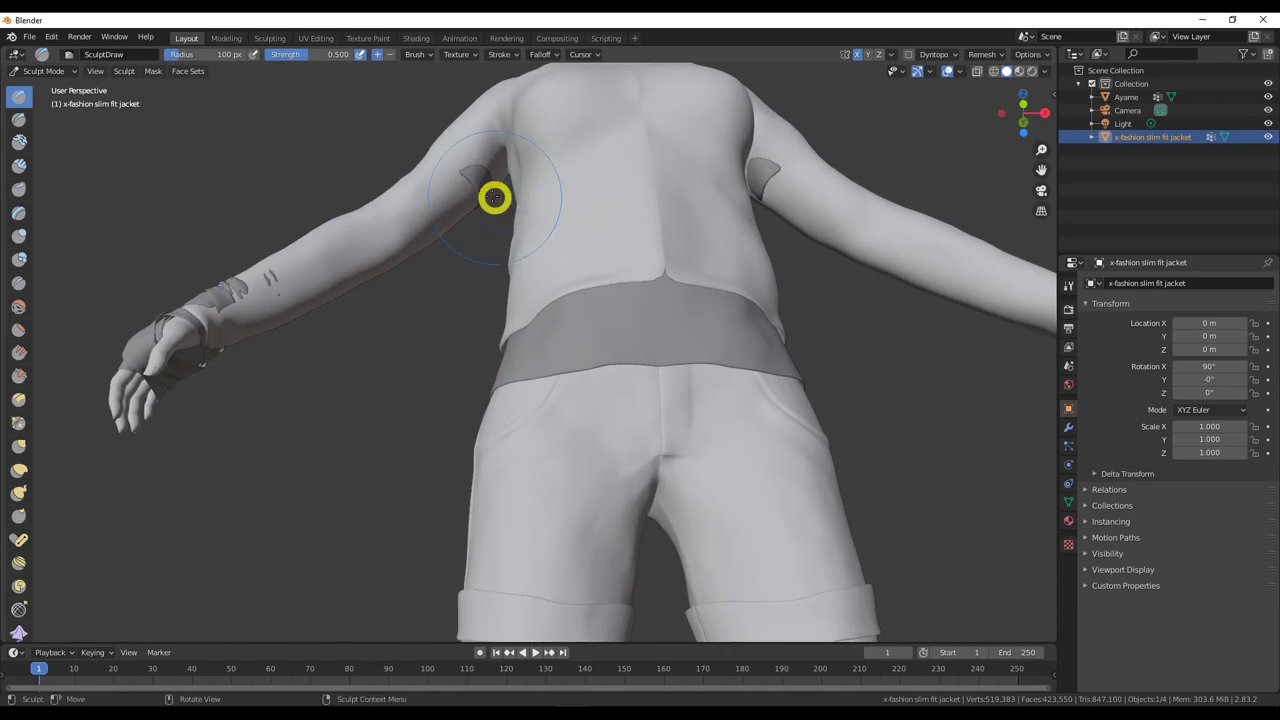
{"action": "key", "text": "bracketleft"}
{"action": "key", "text": "bracketleft"}
{"action": "mouse_move", "coordinate": [475, 181]}
{"action": "left_mouse_down"}
{"action": "mouse_move", "coordinate": [672, 177]}
{"action": "mouse_move", "coordinate": [579, 186]}
{"action": "mouse_move", "coordinate": [704, 192]}
{"action": "mouse_move", "coordinate": [660, 213]}
{"action": "mouse_move", "coordinate": [733, 208]}
{"action": "mouse_move", "coordinate": [788, 185]}
{"action": "mouse_move", "coordinate": [765, 176]}
{"action": "mouse_move", "coordinate": [850, 204]}
{"action": "left_mouse_up"}
Reduce the brush radius to about 51 px and sculpt over the small poke-through spot on the front of the left shoulder.
{"action": "mouse_move", "coordinate": [850, 204]}
{"action": "middle_mouse_down"}
{"action": "mouse_move", "coordinate": [837, 263]}
{"action": "mouse_move", "coordinate": [795, 259]}
{"action": "middle_mouse_up"}
{"action": "middle_click_drag", "start_coordinate": [638, 207], "coordinate": [407, 217]}
{"action": "left_click", "coordinate": [254, 213]}
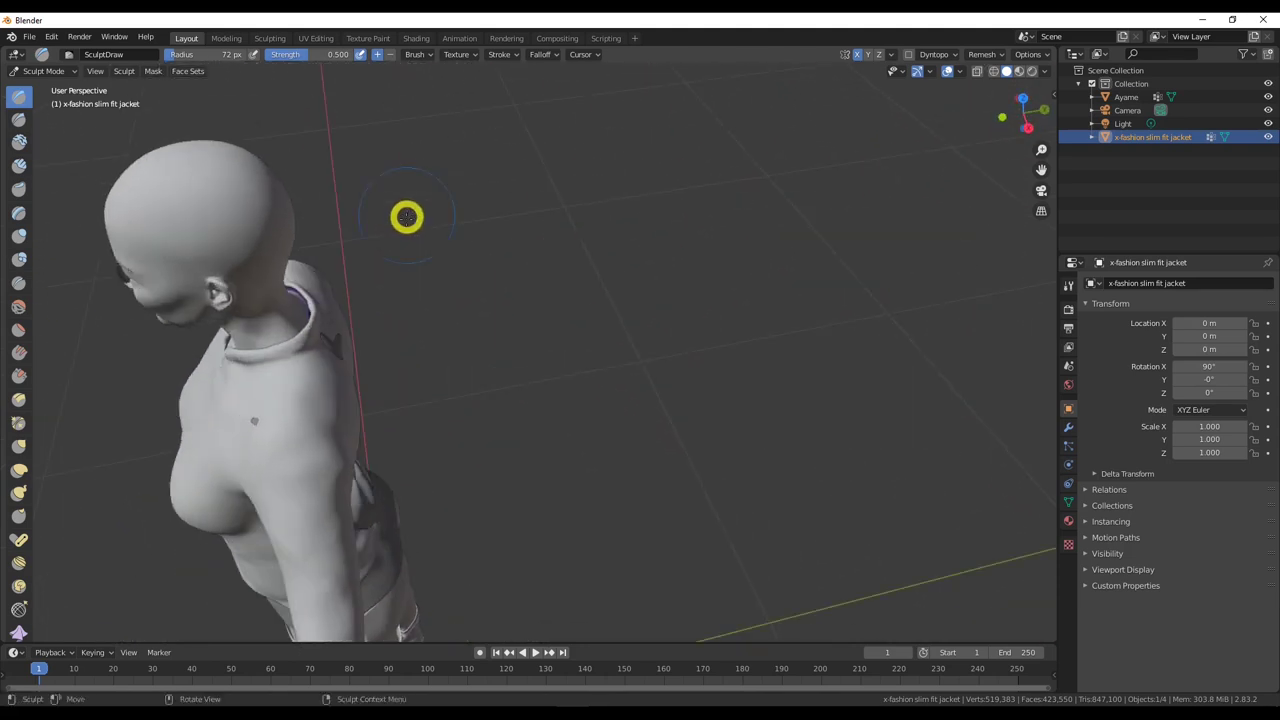
{"action": "key", "text": "f"}
{"action": "left_click", "coordinate": [347, 396]}
{"action": "middle_click_drag", "start_coordinate": [347, 396], "coordinate": [189, 318]}
{"action": "left_click_drag", "start_coordinate": [435, 436], "coordinate": [449, 457]}
Turn off X-axis mirroring and sculpt the jacket outward over the large poke-through patches on the lower back.
{"action": "middle_click_drag", "start_coordinate": [549, 443], "coordinate": [563, 450]}
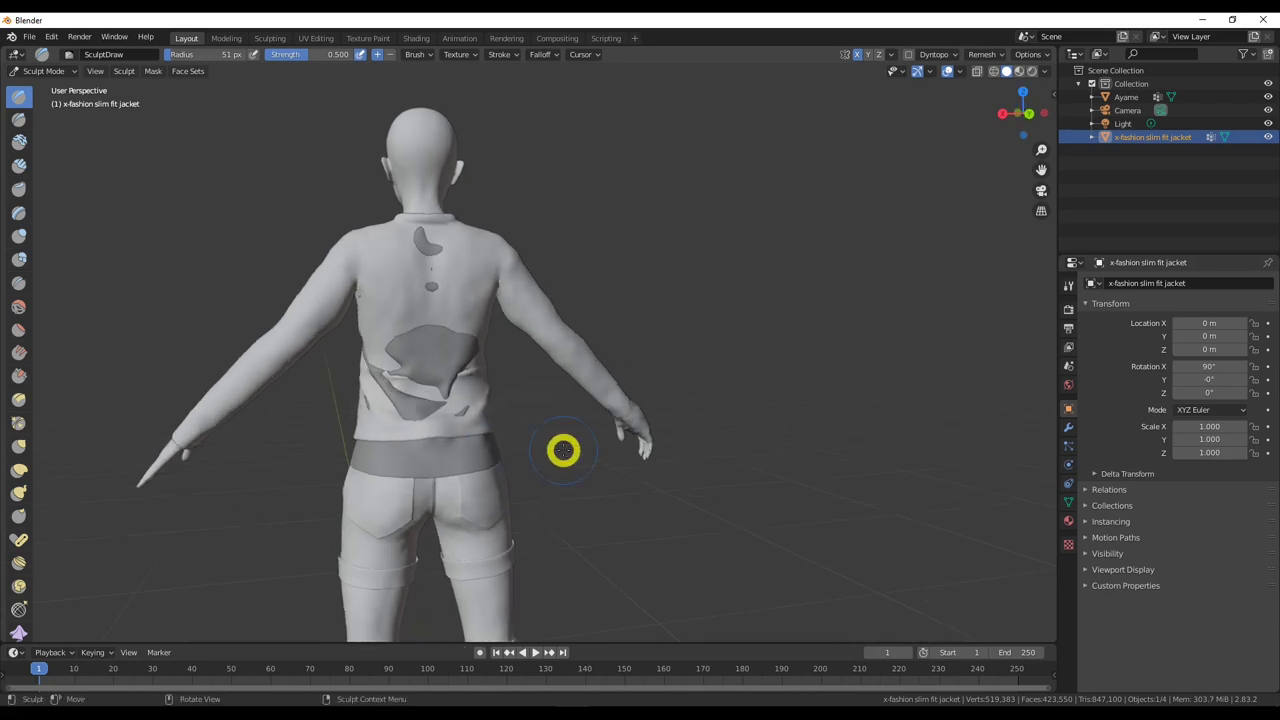
{"action": "middle_click_drag", "start_coordinate": [405, 383], "coordinate": [471, 386]}
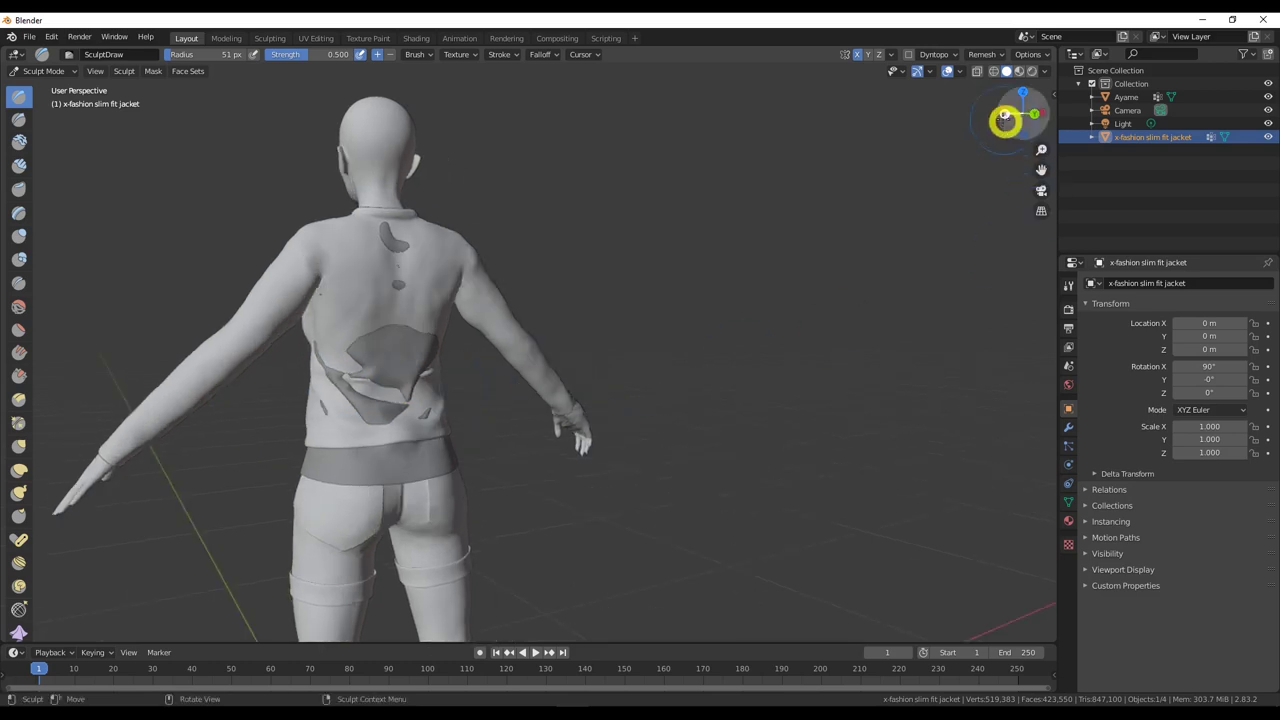
{"action": "left_click", "coordinate": [858, 55]}
{"action": "mouse_move", "coordinate": [380, 340]}
{"action": "left_mouse_down"}
{"action": "mouse_move", "coordinate": [391, 371]}
{"action": "mouse_move", "coordinate": [372, 363]}
{"action": "left_mouse_up"}
{"action": "middle_click_drag", "start_coordinate": [372, 363], "coordinate": [423, 369]}
{"action": "left_click_drag", "start_coordinate": [260, 424], "coordinate": [352, 428]}
{"action": "middle_click_drag", "start_coordinate": [352, 428], "coordinate": [282, 421]}
{"action": "left_click_drag", "start_coordinate": [463, 403], "coordinate": [463, 371]}
{"action": "middle_click_drag", "start_coordinate": [463, 371], "coordinate": [403, 385]}
Sculpt over the remaining poke-through around the sides of the jacket's lower back with a brush radius of about 68 px.
{"action": "mouse_move", "coordinate": [609, 326]}
{"action": "left_mouse_down"}
{"action": "mouse_move", "coordinate": [520, 287]}
{"action": "mouse_move", "coordinate": [543, 369]}
{"action": "mouse_move", "coordinate": [468, 340]}
{"action": "mouse_move", "coordinate": [538, 318]}
{"action": "left_mouse_up"}
{"action": "mouse_move", "coordinate": [538, 318]}
{"action": "middle_mouse_down"}
{"action": "mouse_move", "coordinate": [600, 311]}
{"action": "mouse_move", "coordinate": [523, 314]}
{"action": "middle_mouse_up"}
{"action": "mouse_move", "coordinate": [291, 349]}
{"action": "left_mouse_down"}
{"action": "mouse_move", "coordinate": [325, 404]}
{"action": "mouse_move", "coordinate": [357, 423]}
{"action": "mouse_move", "coordinate": [343, 417]}
{"action": "left_mouse_up"}
{"action": "middle_click_drag", "start_coordinate": [409, 340], "coordinate": [400, 347]}
{"action": "mouse_move", "coordinate": [401, 347]}
{"action": "left_mouse_down"}
{"action": "mouse_move", "coordinate": [435, 347]}
{"action": "mouse_move", "coordinate": [459, 379]}
{"action": "mouse_move", "coordinate": [479, 359]}
{"action": "mouse_move", "coordinate": [473, 373]}
{"action": "mouse_move", "coordinate": [443, 375]}
{"action": "mouse_move", "coordinate": [405, 357]}
{"action": "mouse_move", "coordinate": [421, 374]}
{"action": "mouse_move", "coordinate": [463, 351]}
{"action": "left_mouse_up"}
{"action": "middle_click_drag", "start_coordinate": [463, 351], "coordinate": [324, 357]}
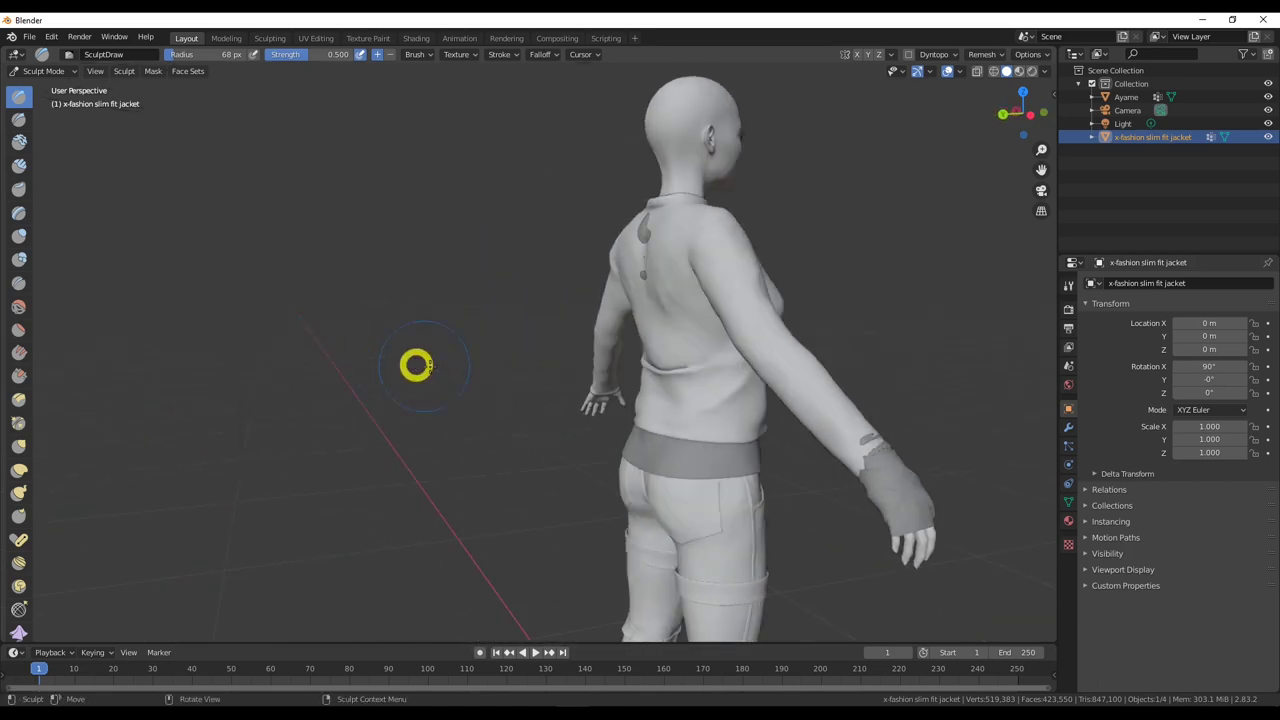
Try to sculpt out the crease across the jacket's lower back, and undo the last two strokes.
{"action": "middle_click_drag", "start_coordinate": [686, 374], "coordinate": [707, 353]}
{"action": "scroll", "coordinate": [707, 353], "scroll_direction": "up", "scroll_amount": 6}
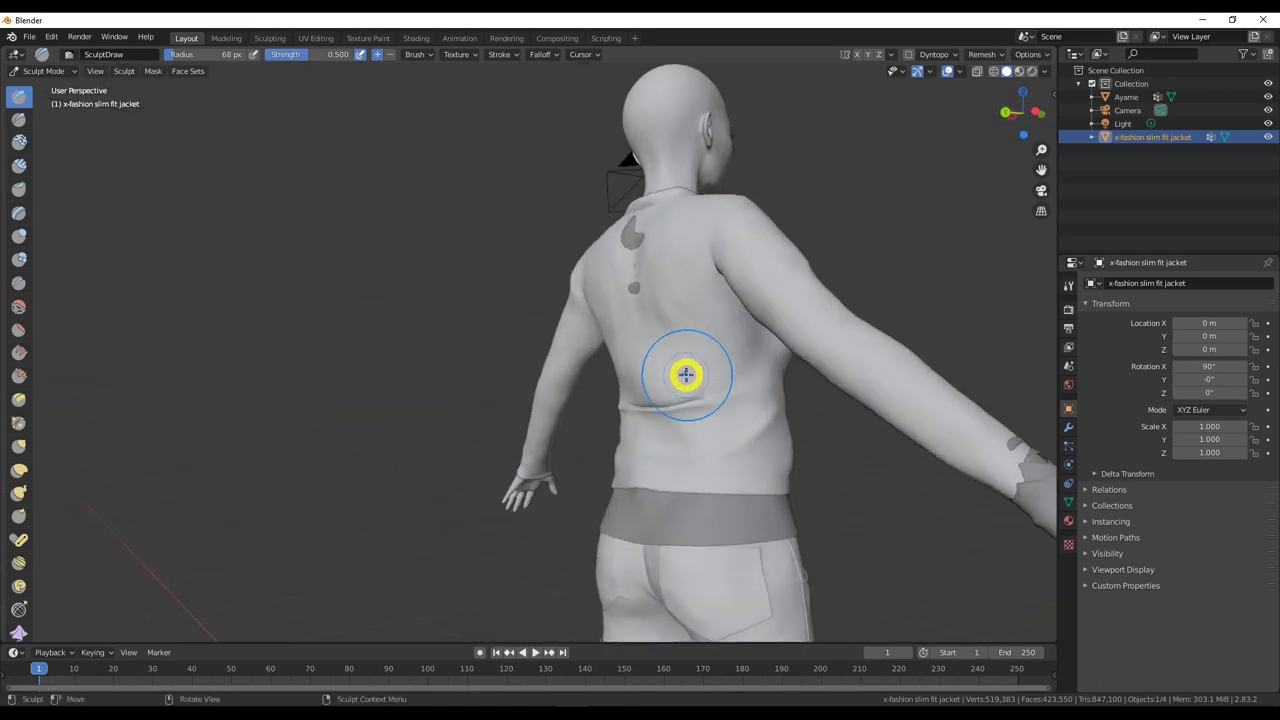
{"action": "middle_click_drag", "start_coordinate": [838, 402], "coordinate": [851, 403]}
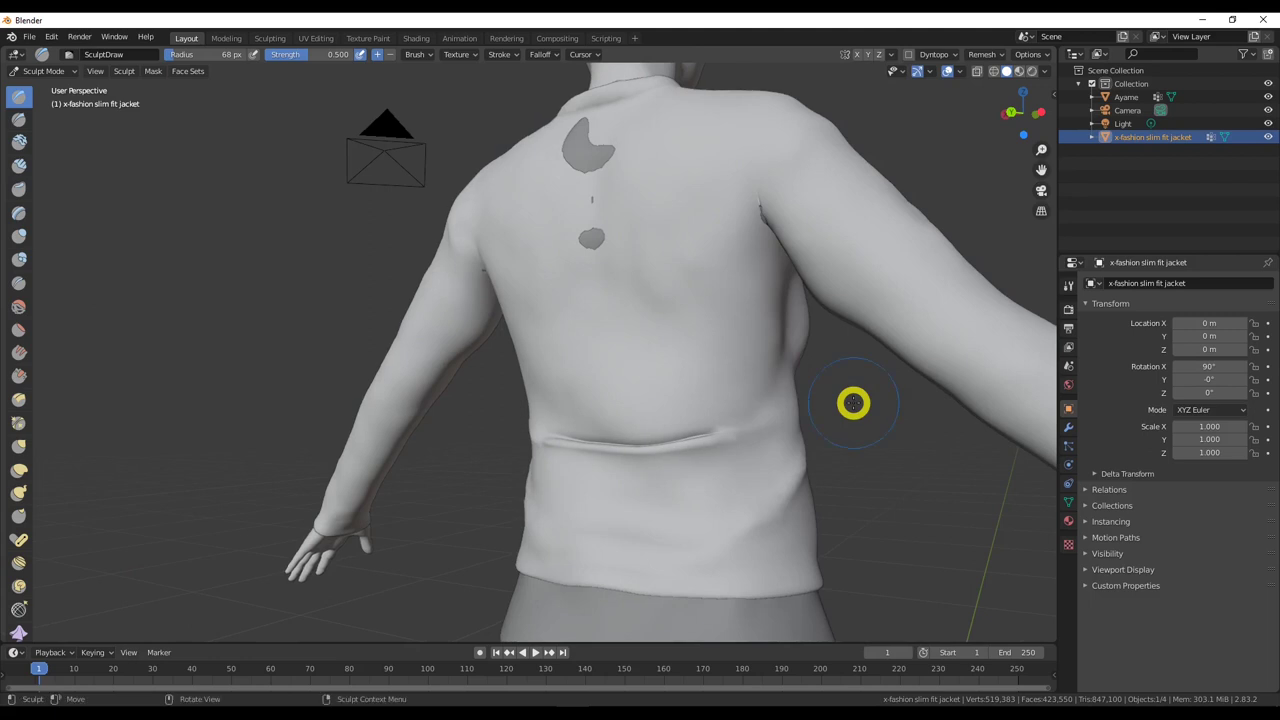
{"action": "mouse_move", "coordinate": [629, 366]}
{"action": "left_mouse_down"}
{"action": "mouse_move", "coordinate": [623, 446]}
{"action": "mouse_move", "coordinate": [711, 417]}
{"action": "left_mouse_up"}
{"action": "mouse_move", "coordinate": [711, 417]}
{"action": "middle_mouse_down"}
{"action": "mouse_move", "coordinate": [623, 411]}
{"action": "mouse_move", "coordinate": [695, 434]}
{"action": "middle_mouse_up"}
{"action": "middle_click_drag", "start_coordinate": [770, 453], "coordinate": [705, 439]}
{"action": "mouse_move", "coordinate": [669, 327]}
{"action": "middle_mouse_down", "text": "shift"}
{"action": "mouse_move", "coordinate": [883, 389]}
{"action": "mouse_move", "coordinate": [771, 357]}
{"action": "middle_mouse_up", "text": "shift"}
{"action": "key", "text": "shift+c"}
{"action": "scroll", "coordinate": [774, 366], "scroll_direction": "up", "scroll_amount": 5}
{"action": "mouse_move", "coordinate": [647, 320]}
{"action": "left_mouse_down"}
{"action": "mouse_move", "coordinate": [770, 326]}
{"action": "mouse_move", "coordinate": [671, 328]}
{"action": "mouse_move", "coordinate": [695, 298]}
{"action": "left_mouse_up"}
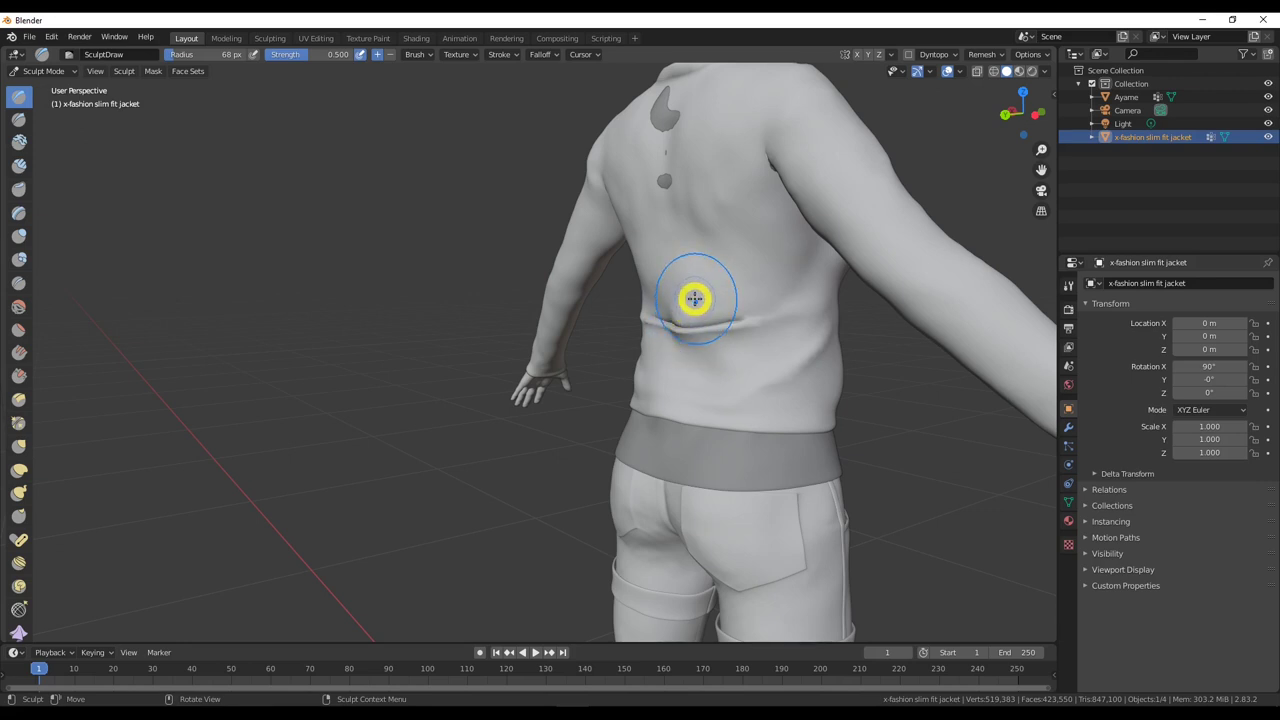
{"action": "key", "text": "ctrl+z"}
{"action": "key", "text": "ctrl+z"}
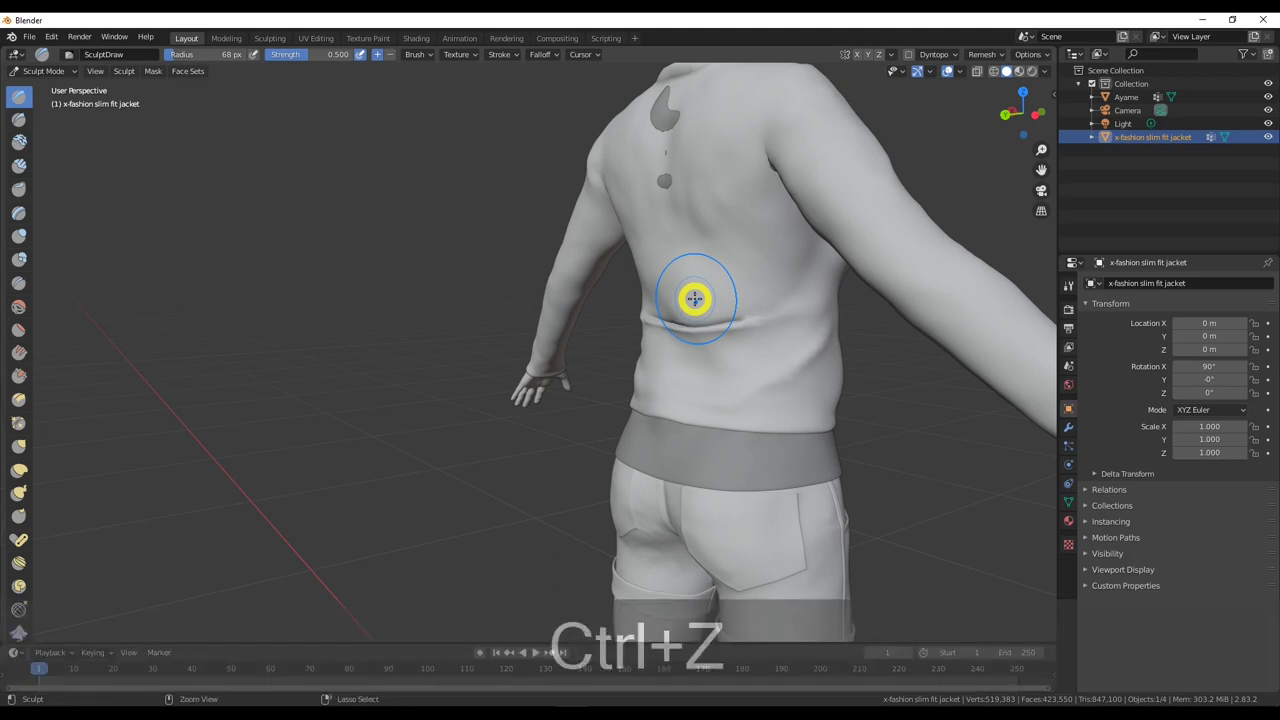
Sculpt over the poke-through spots between the shoulder blades and below the collar, reducing the brush radius to 43 and 30 px.
{"action": "mouse_move", "coordinate": [703, 286]}
{"action": "middle_mouse_down"}
{"action": "mouse_move", "coordinate": [723, 263]}
{"action": "mouse_move", "coordinate": [743, 271]}
{"action": "middle_mouse_up"}
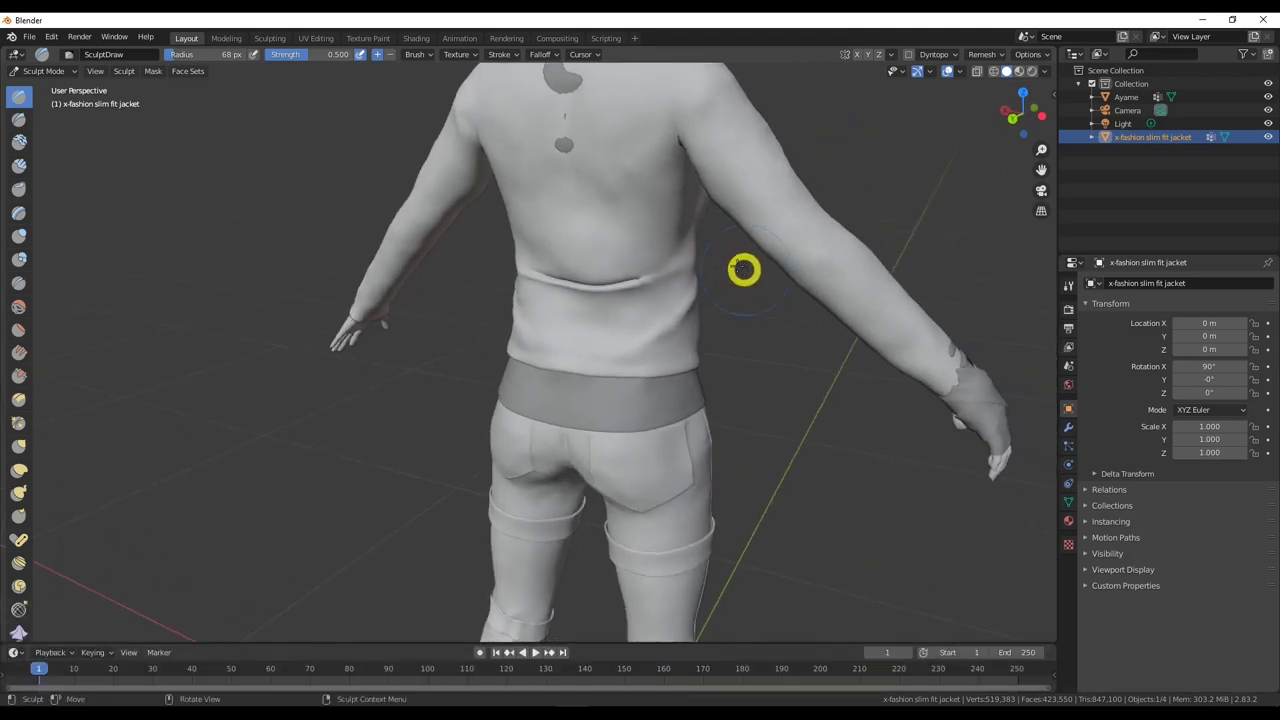
{"action": "left_click", "coordinate": [565, 145]}
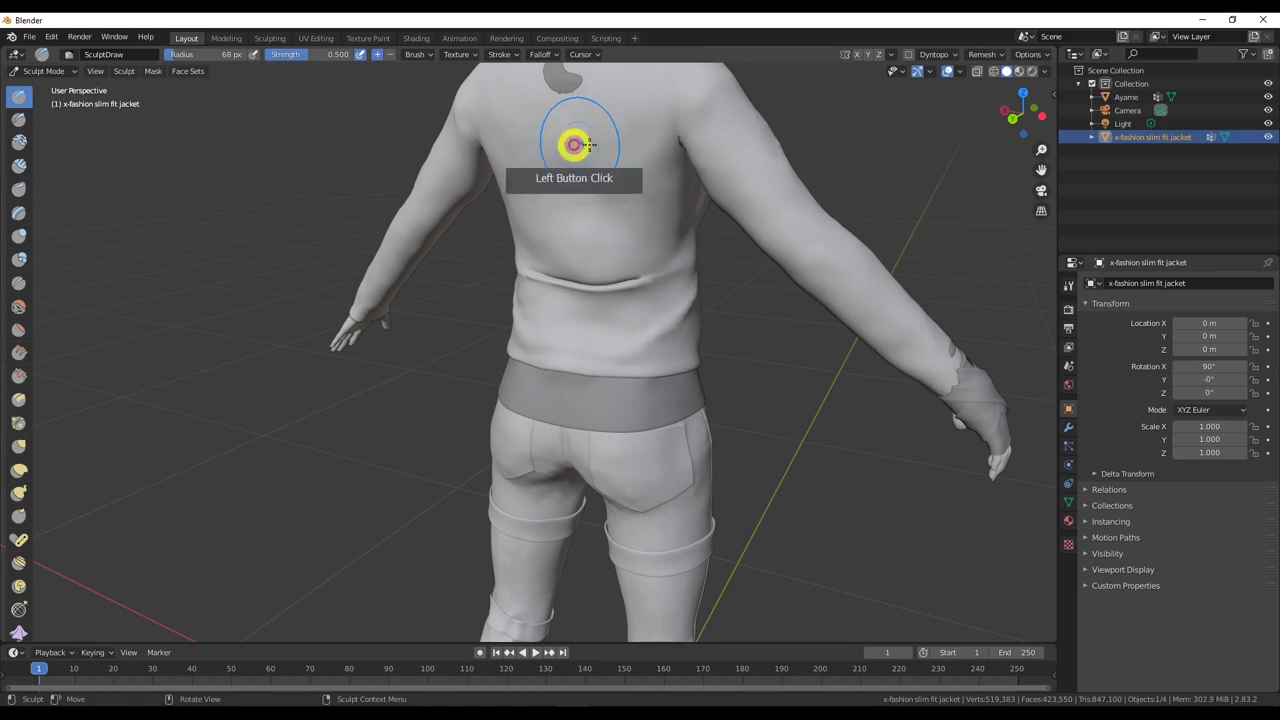
{"action": "middle_click_drag", "start_coordinate": [609, 151], "coordinate": [632, 291]}
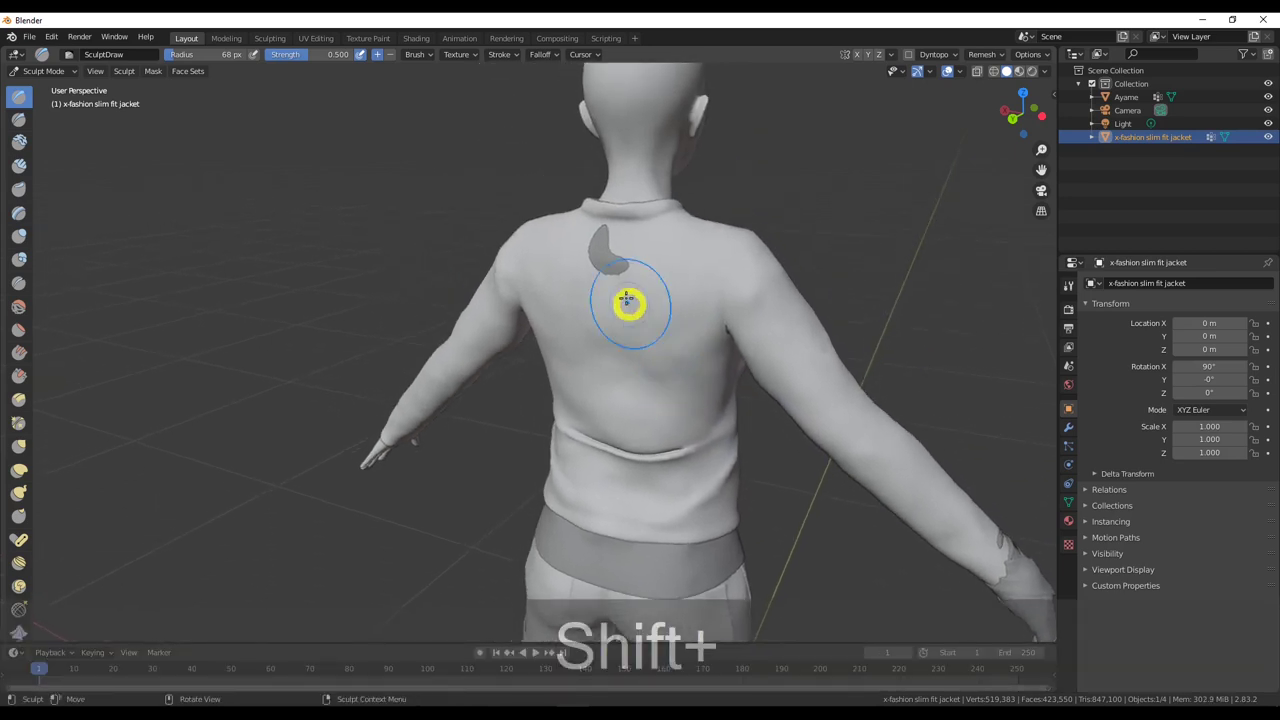
{"action": "left_click", "coordinate": [600, 263]}
{"action": "key", "text": "f"}
{"action": "left_click", "coordinate": [622, 267]}
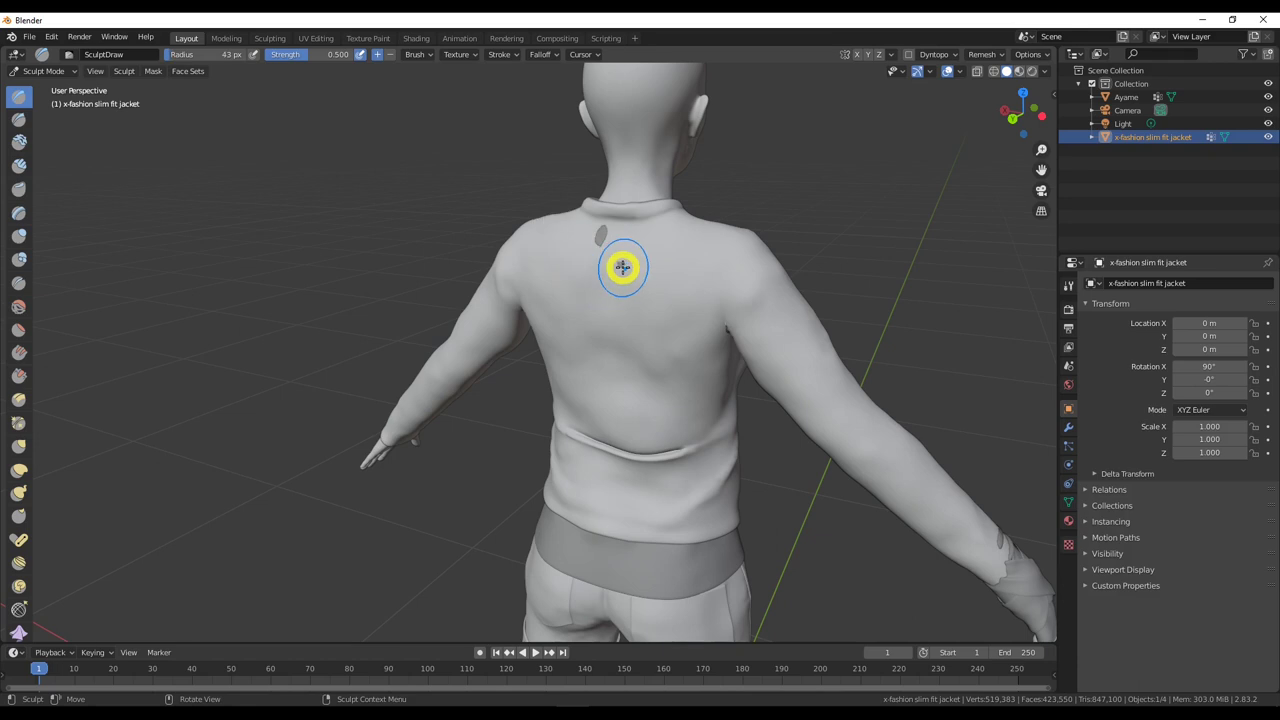
{"action": "key", "text": "f"}
{"action": "left_click", "coordinate": [603, 237]}
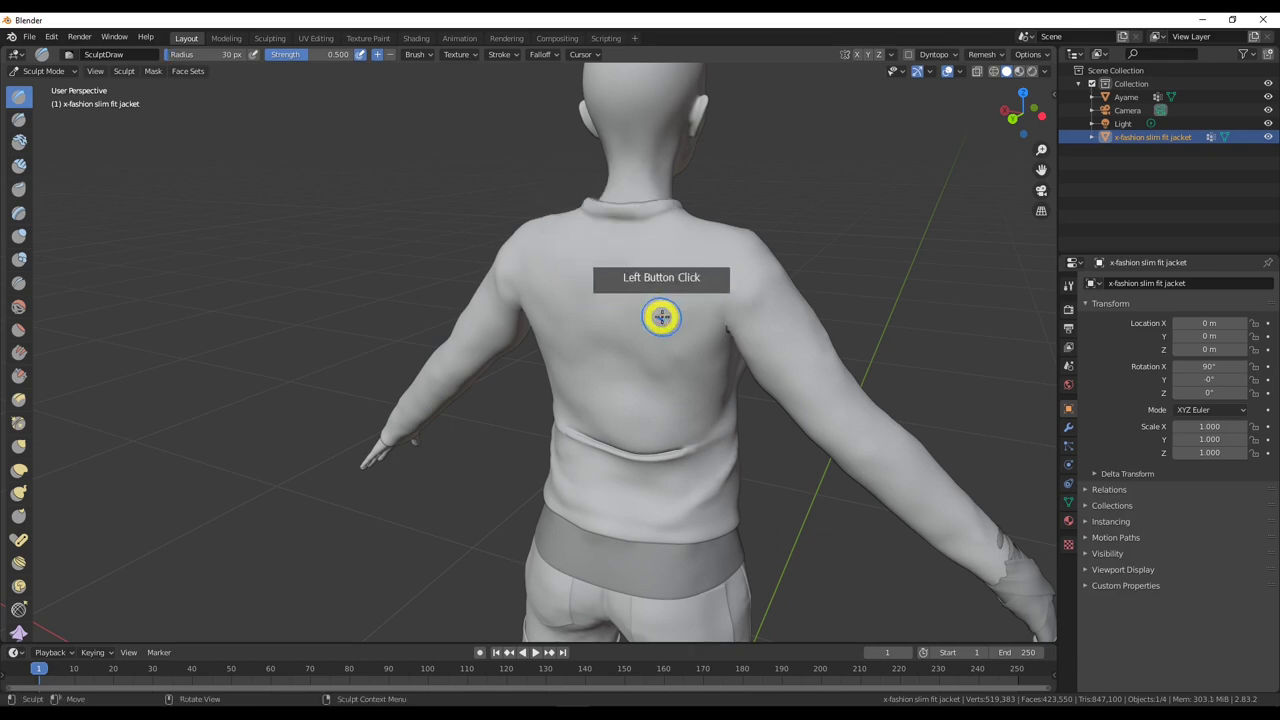
Sculpt the jacket outward over the gap behind the left underarm, enlarging the brush radius from 30 to 44 px.
{"action": "mouse_move", "coordinate": [650, 342]}
{"action": "middle_mouse_down"}
{"action": "mouse_move", "coordinate": [646, 286]}
{"action": "mouse_move", "coordinate": [709, 246]}
{"action": "mouse_move", "coordinate": [664, 414]}
{"action": "middle_mouse_up"}
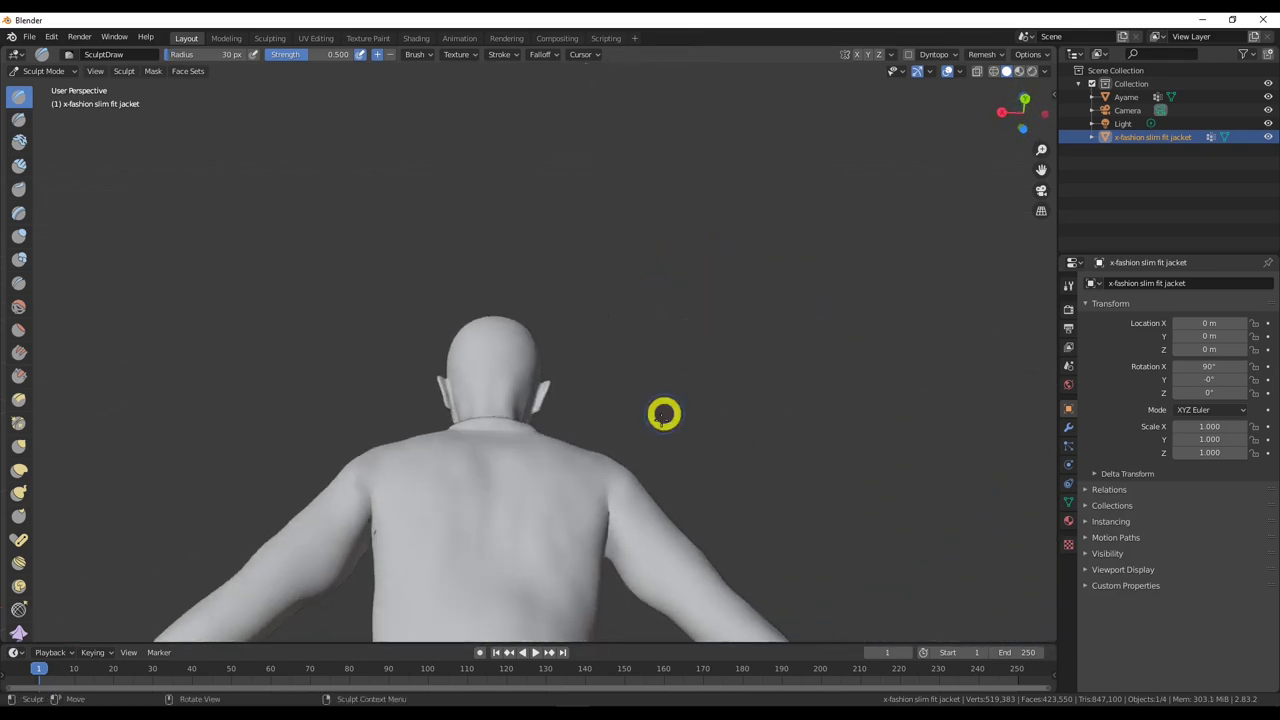
{"action": "mouse_move", "coordinate": [632, 506]}
{"action": "middle_mouse_down"}
{"action": "mouse_move", "coordinate": [451, 480]}
{"action": "mouse_move", "coordinate": [357, 594]}
{"action": "mouse_move", "coordinate": [394, 583]}
{"action": "middle_mouse_up"}
{"action": "middle_click_drag", "start_coordinate": [309, 585], "coordinate": [471, 443], "text": "shift"}
{"action": "left_click", "coordinate": [286, 500]}
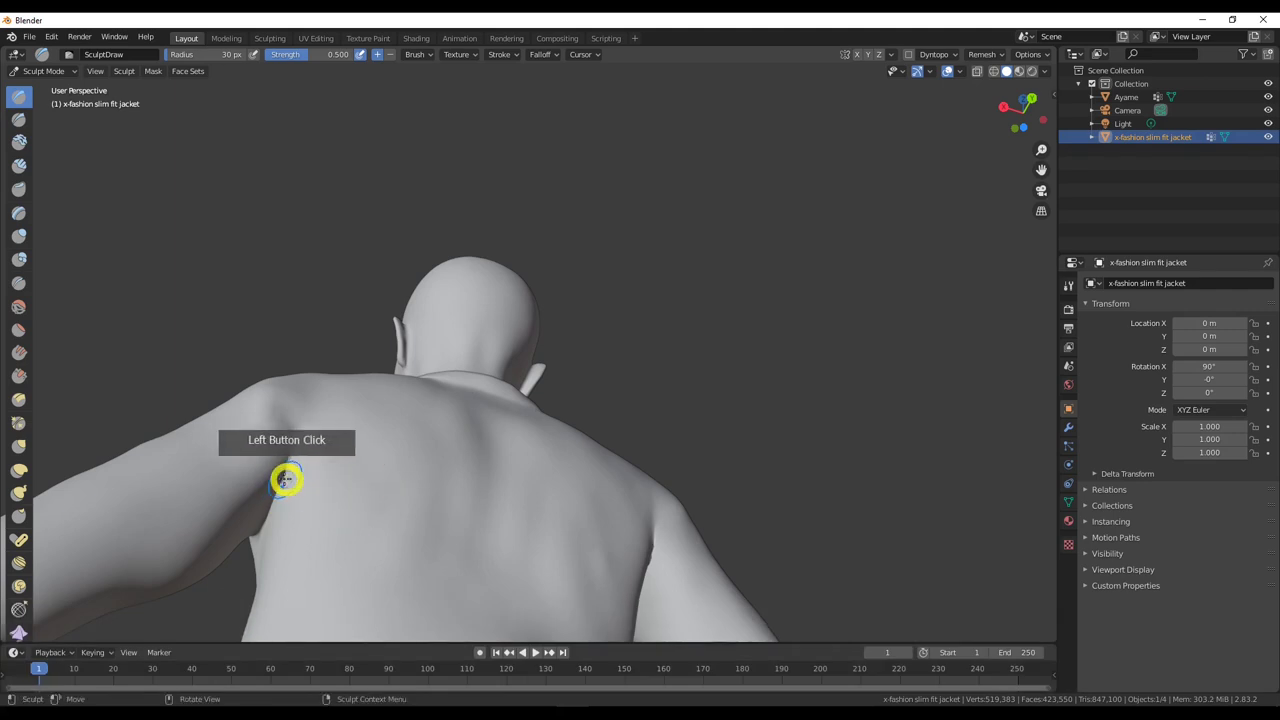
{"action": "middle_click_drag", "start_coordinate": [417, 526], "coordinate": [314, 534]}
{"action": "left_click", "coordinate": [337, 546]}
{"action": "left_click", "coordinate": [309, 543]}
{"action": "mouse_move", "coordinate": [309, 543]}
{"action": "left_mouse_down"}
{"action": "mouse_move", "coordinate": [492, 575]}
{"action": "mouse_move", "coordinate": [429, 573]}
{"action": "mouse_move", "coordinate": [484, 596]}
{"action": "left_mouse_up"}
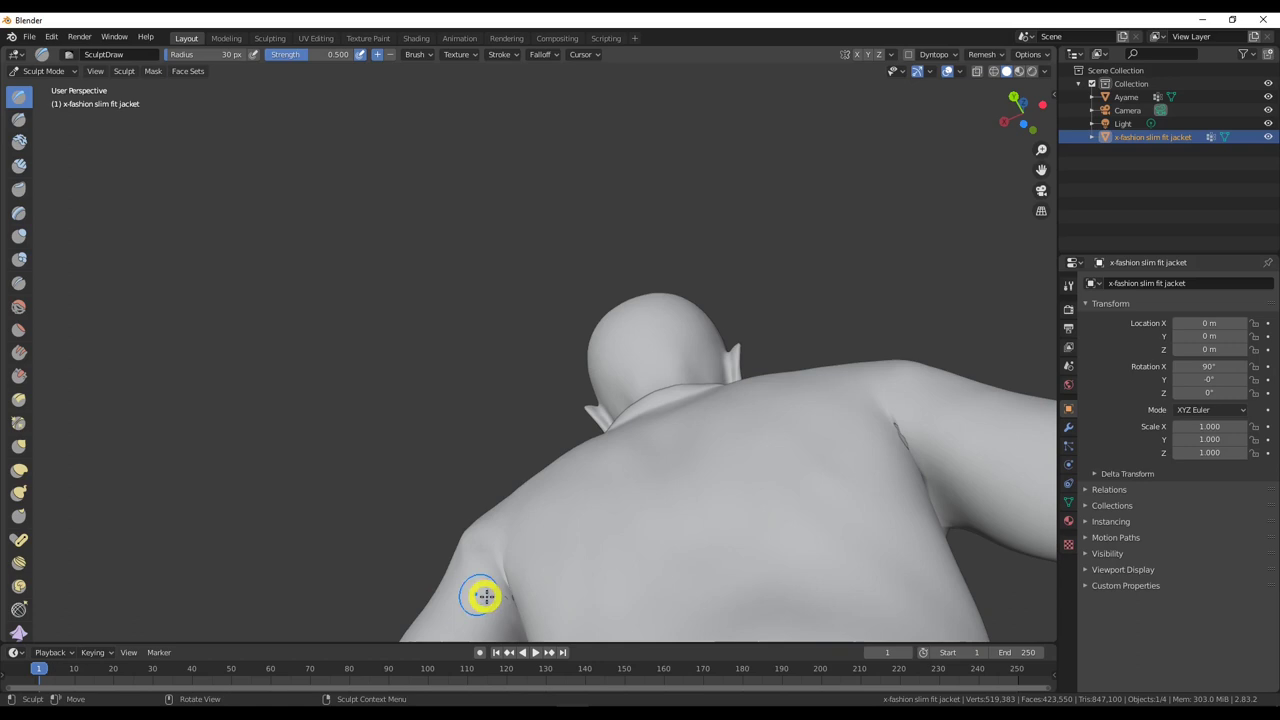
{"action": "key", "text": "f"}
{"action": "double_click", "coordinate": [523, 606]}
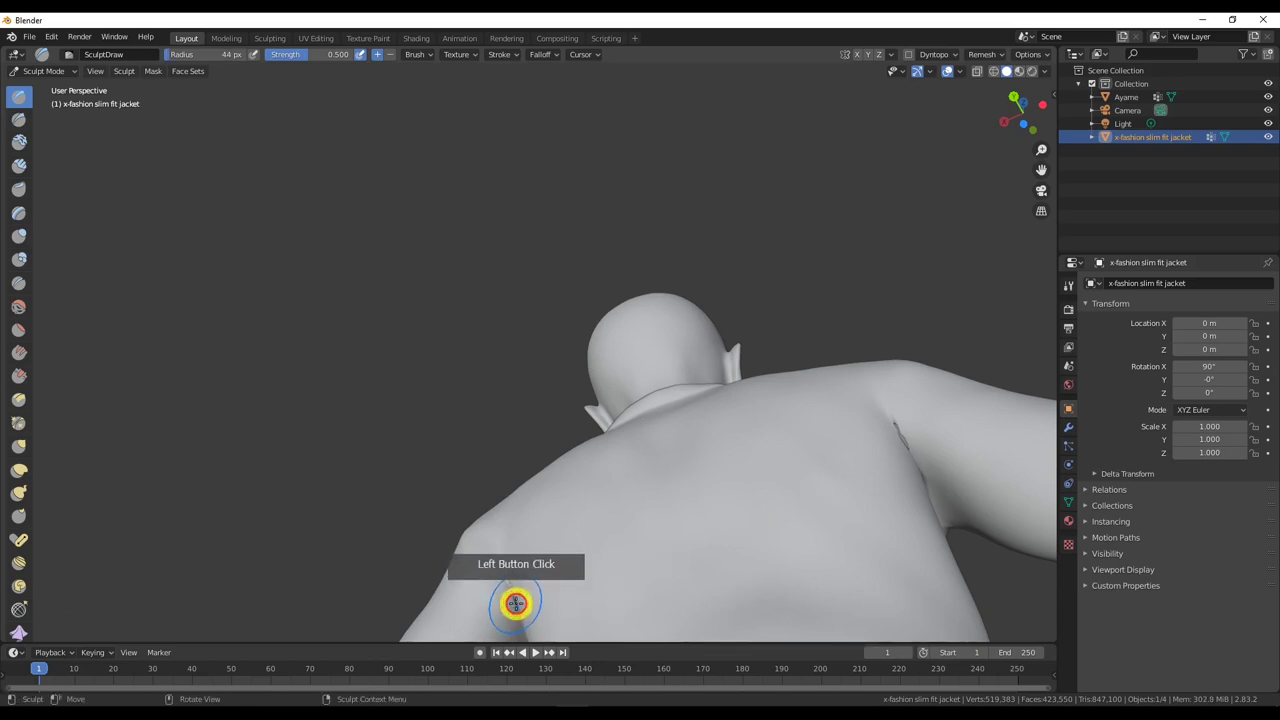
{"action": "mouse_move", "coordinate": [523, 603]}
{"action": "left_mouse_down"}
{"action": "mouse_move", "coordinate": [773, 601]}
{"action": "mouse_move", "coordinate": [431, 526]}
{"action": "mouse_move", "coordinate": [754, 545]}
{"action": "mouse_move", "coordinate": [680, 546]}
{"action": "left_mouse_up"}
Sculpt the jacket outward over the remaining gap behind the right shoulder, where the back meets the sleeve.
{"action": "left_click", "coordinate": [247, 505]}
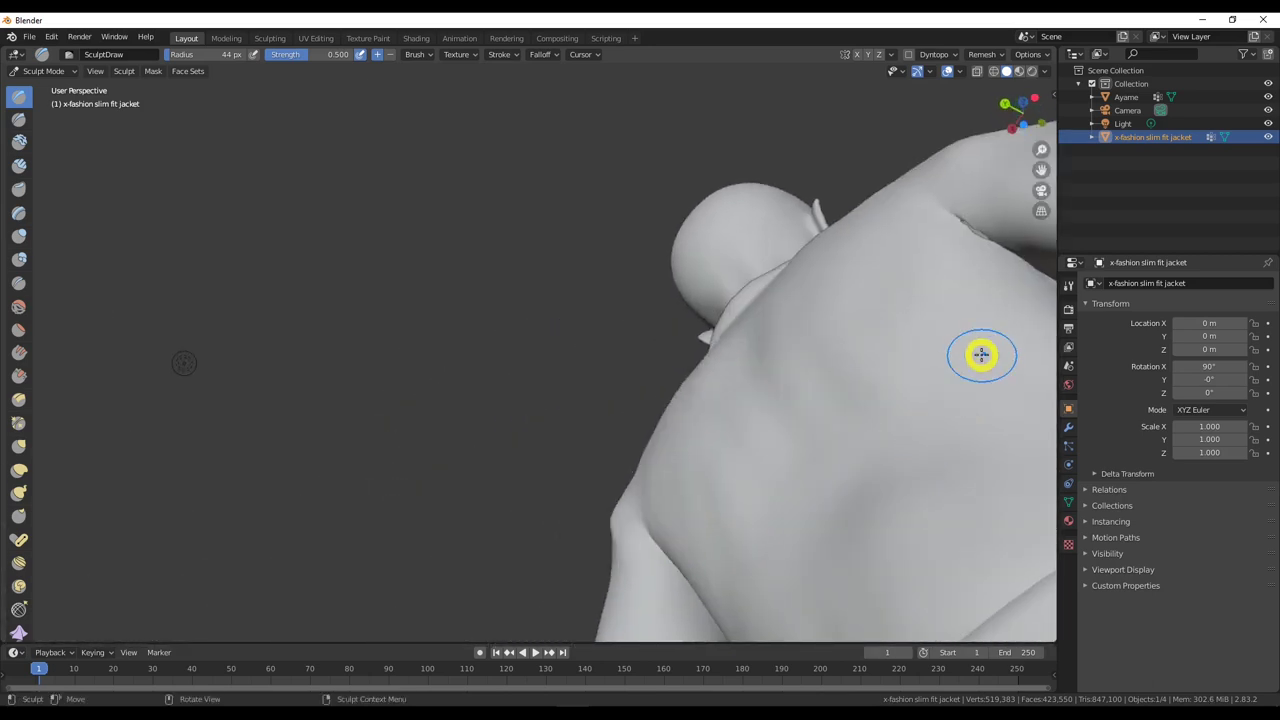
{"action": "mouse_move", "coordinate": [981, 355]}
{"action": "middle_mouse_down", "text": "shift"}
{"action": "mouse_move", "coordinate": [883, 437]}
{"action": "mouse_move", "coordinate": [857, 418]}
{"action": "middle_mouse_up", "text": "shift"}
{"action": "mouse_move", "coordinate": [847, 352]}
{"action": "left_mouse_down"}
{"action": "mouse_move", "coordinate": [826, 335]}
{"action": "mouse_move", "coordinate": [877, 371]}
{"action": "mouse_move", "coordinate": [837, 346]}
{"action": "left_mouse_up"}
{"action": "mouse_move", "coordinate": [829, 336]}
{"action": "middle_mouse_down"}
{"action": "mouse_move", "coordinate": [923, 406]}
{"action": "mouse_move", "coordinate": [960, 386]}
{"action": "mouse_move", "coordinate": [909, 400]}
{"action": "middle_mouse_up"}
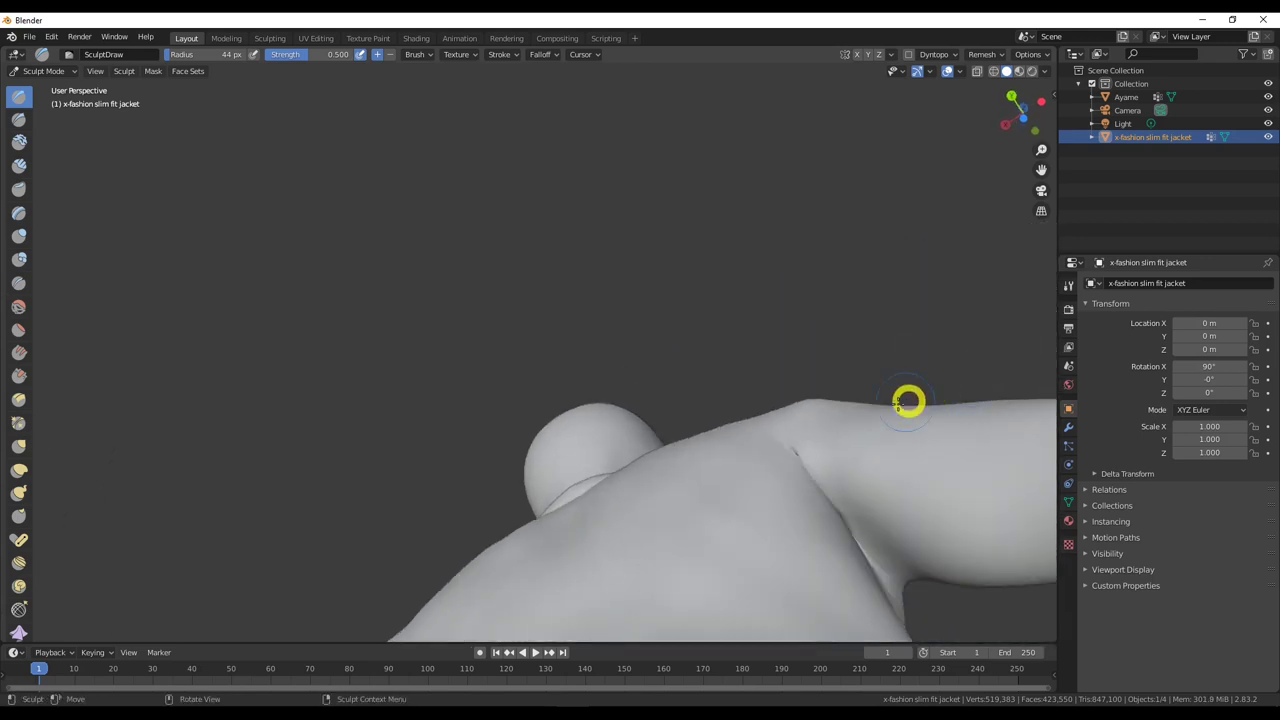
{"action": "double_click", "coordinate": [796, 443]}
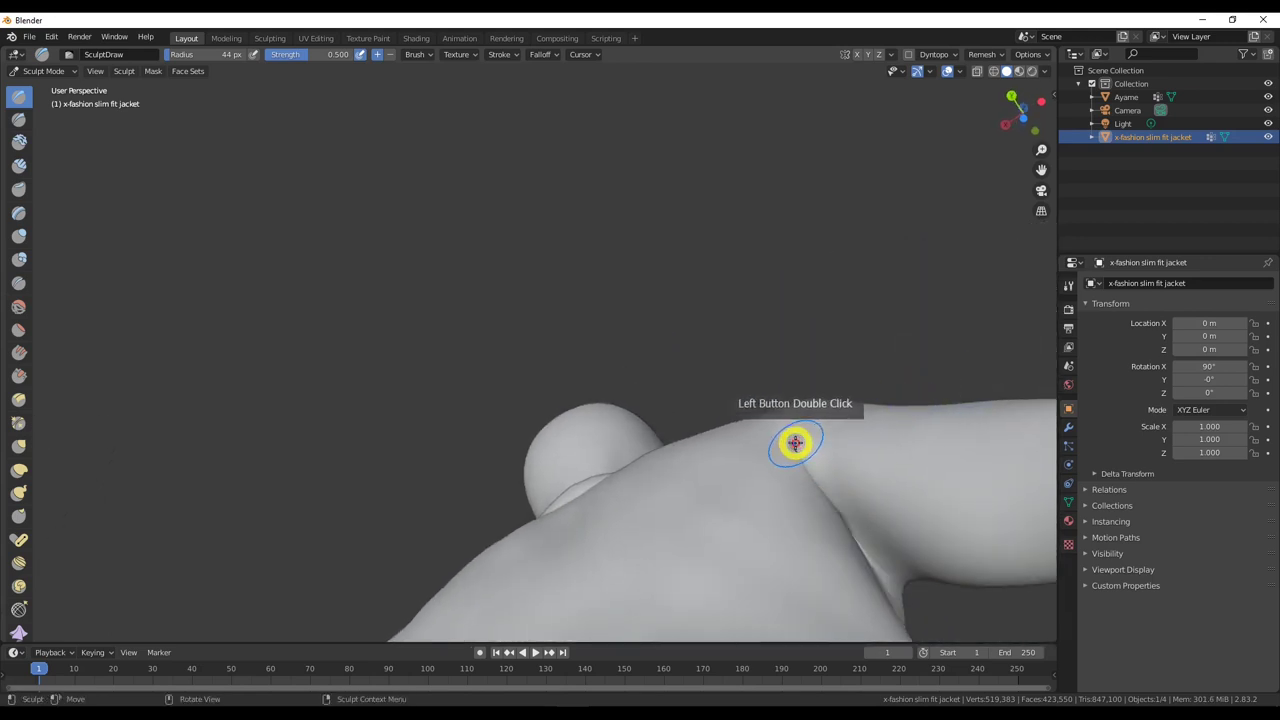
{"action": "middle_click_drag", "start_coordinate": [886, 486], "coordinate": [729, 500]}
Examine the jacket's front and right cuff with the Ayame figure hidden, and show the figure again.
{"action": "scroll", "coordinate": [734, 491], "scroll_direction": "down", "scroll_amount": 10}
{"action": "middle_click_drag", "start_coordinate": [693, 461], "coordinate": [501, 462]}
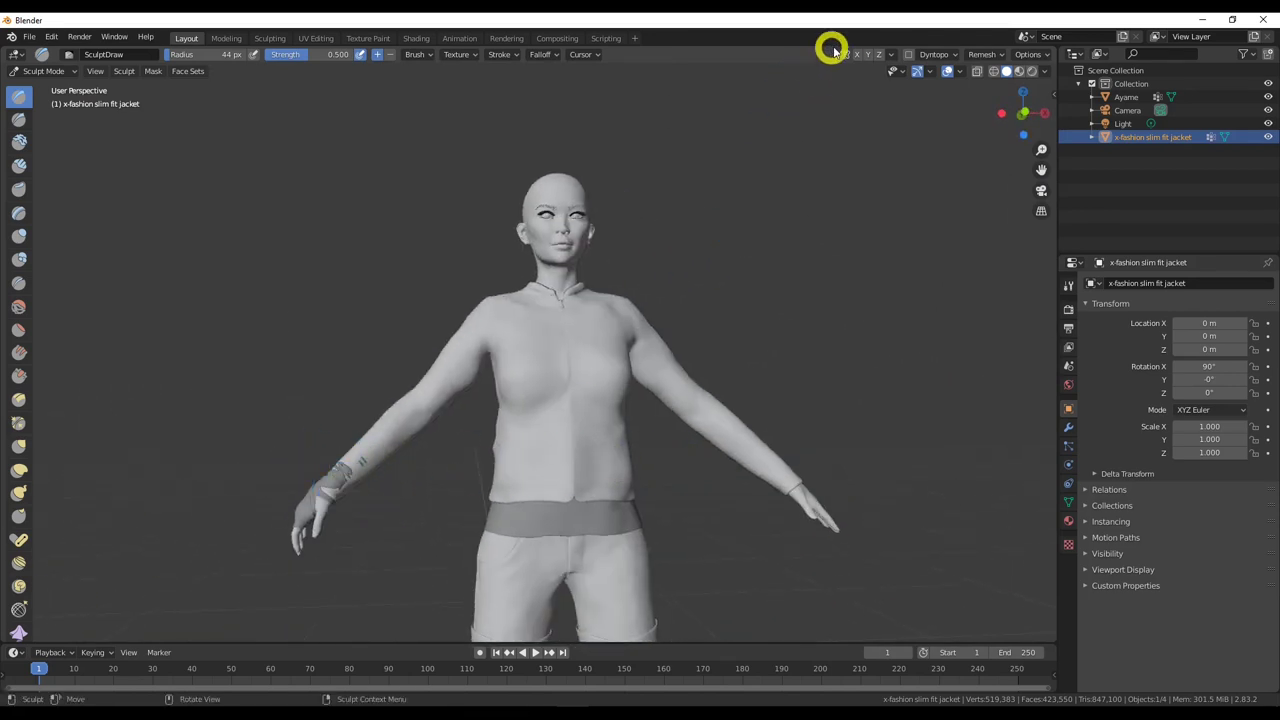
{"action": "middle_click_drag", "start_coordinate": [422, 461], "coordinate": [485, 469]}
{"action": "middle_click_drag", "start_coordinate": [596, 404], "coordinate": [554, 394]}
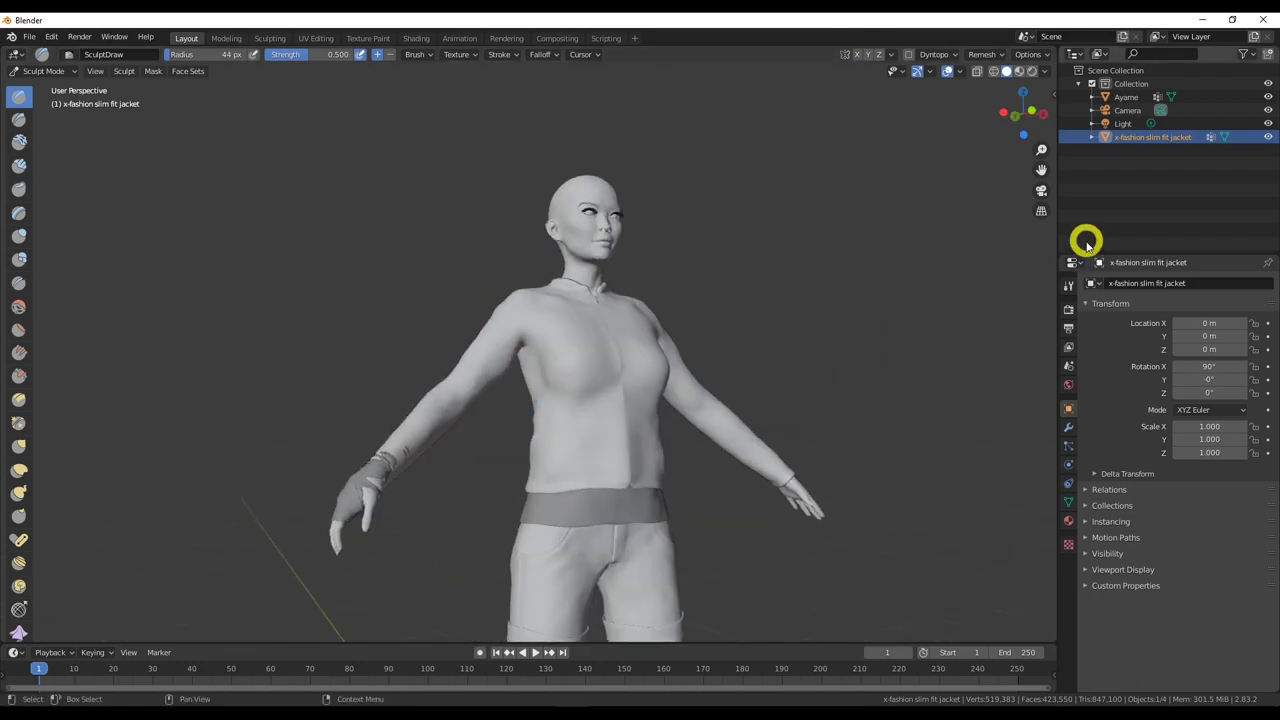
{"action": "left_click", "coordinate": [1268, 97]}
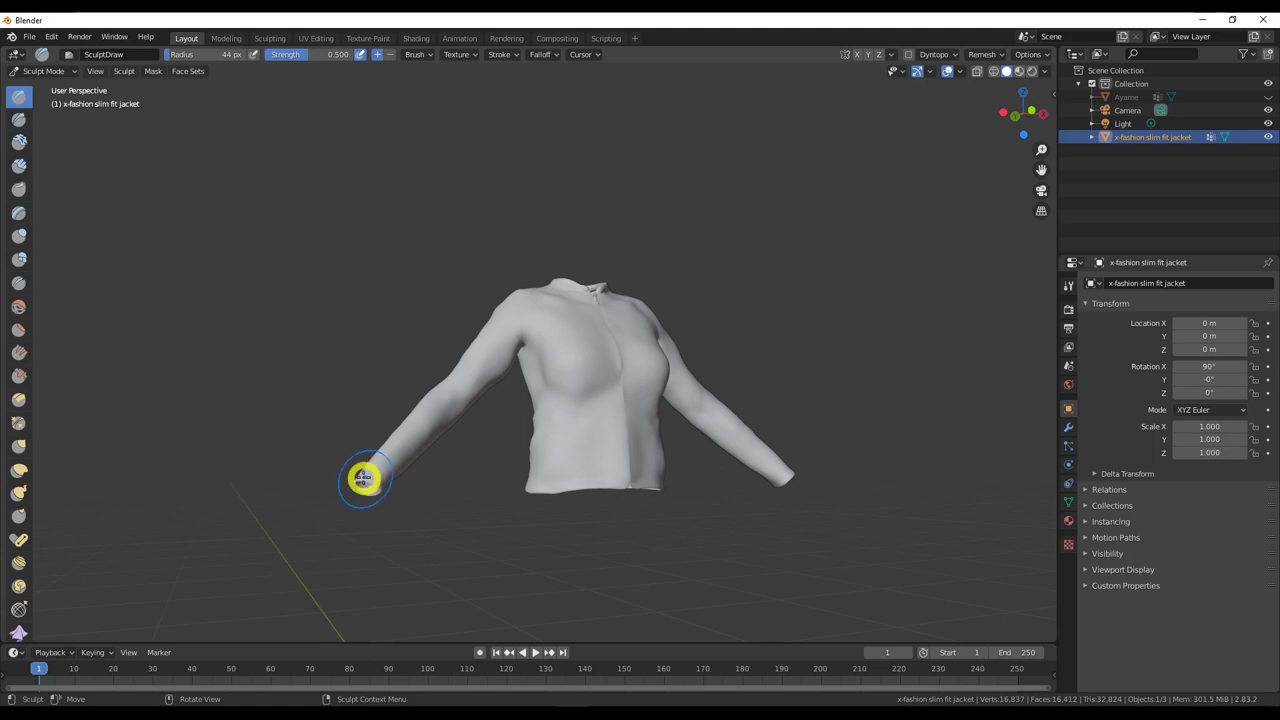
{"action": "left_click", "coordinate": [1268, 97]}
Sculpt the end of the right sleeve outward over the poke-through at the wrist, and undo the last stroke.
{"action": "middle_click_drag", "start_coordinate": [460, 423], "coordinate": [401, 481]}
{"action": "left_click", "coordinate": [382, 479]}
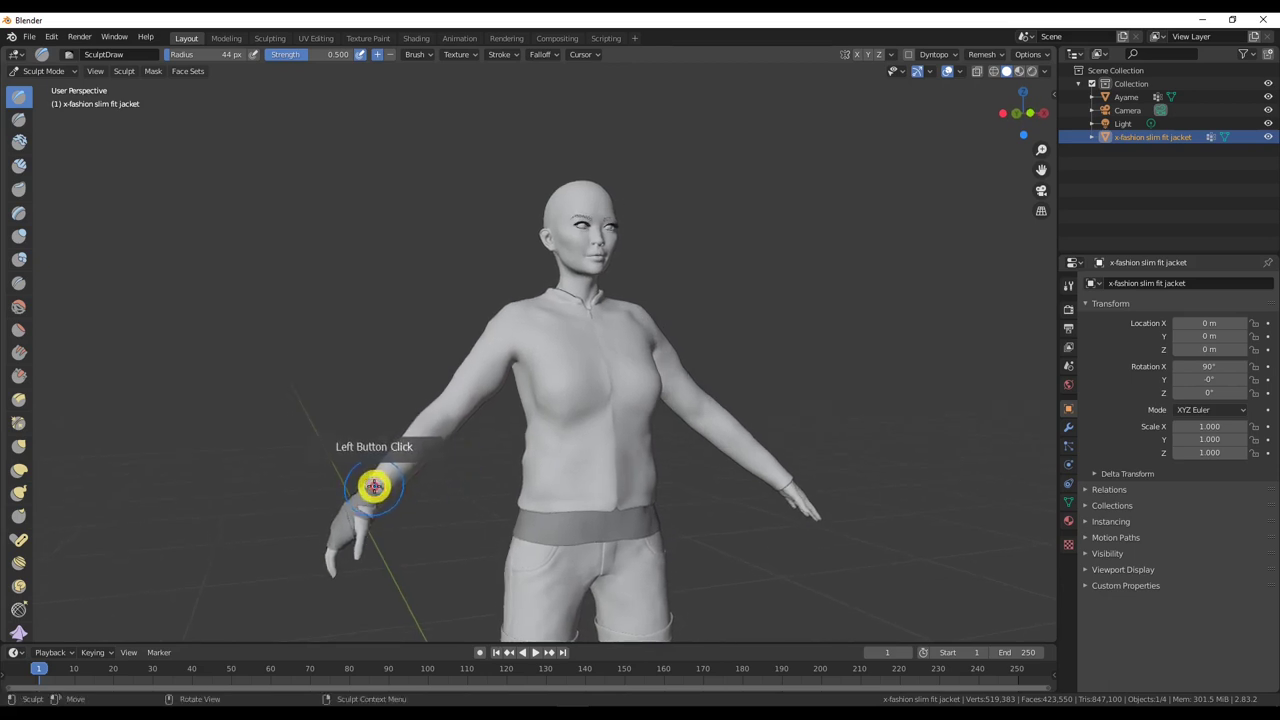
{"action": "mouse_move", "coordinate": [430, 496]}
{"action": "left_mouse_down"}
{"action": "mouse_move", "coordinate": [483, 526]}
{"action": "mouse_move", "coordinate": [587, 540]}
{"action": "mouse_move", "coordinate": [554, 543]}
{"action": "mouse_move", "coordinate": [560, 531]}
{"action": "mouse_move", "coordinate": [694, 528]}
{"action": "mouse_move", "coordinate": [667, 521]}
{"action": "mouse_move", "coordinate": [691, 517]}
{"action": "left_mouse_up"}
{"action": "left_click_drag", "start_coordinate": [766, 506], "coordinate": [880, 433]}
{"action": "mouse_move", "coordinate": [721, 497]}
{"action": "left_mouse_down"}
{"action": "mouse_move", "coordinate": [787, 492]}
{"action": "mouse_move", "coordinate": [620, 537]}
{"action": "left_mouse_up"}
{"action": "mouse_move", "coordinate": [620, 537]}
{"action": "middle_mouse_down"}
{"action": "mouse_move", "coordinate": [506, 540]}
{"action": "mouse_move", "coordinate": [554, 544]}
{"action": "middle_mouse_up"}
{"action": "mouse_move", "coordinate": [428, 459]}
{"action": "left_mouse_down"}
{"action": "mouse_move", "coordinate": [405, 482]}
{"action": "mouse_move", "coordinate": [447, 450]}
{"action": "mouse_move", "coordinate": [420, 467]}
{"action": "mouse_move", "coordinate": [435, 440]}
{"action": "left_mouse_up"}
{"action": "mouse_move", "coordinate": [435, 440]}
{"action": "middle_mouse_down"}
{"action": "mouse_move", "coordinate": [446, 423]}
{"action": "mouse_move", "coordinate": [401, 403]}
{"action": "mouse_move", "coordinate": [432, 430]}
{"action": "middle_mouse_up"}
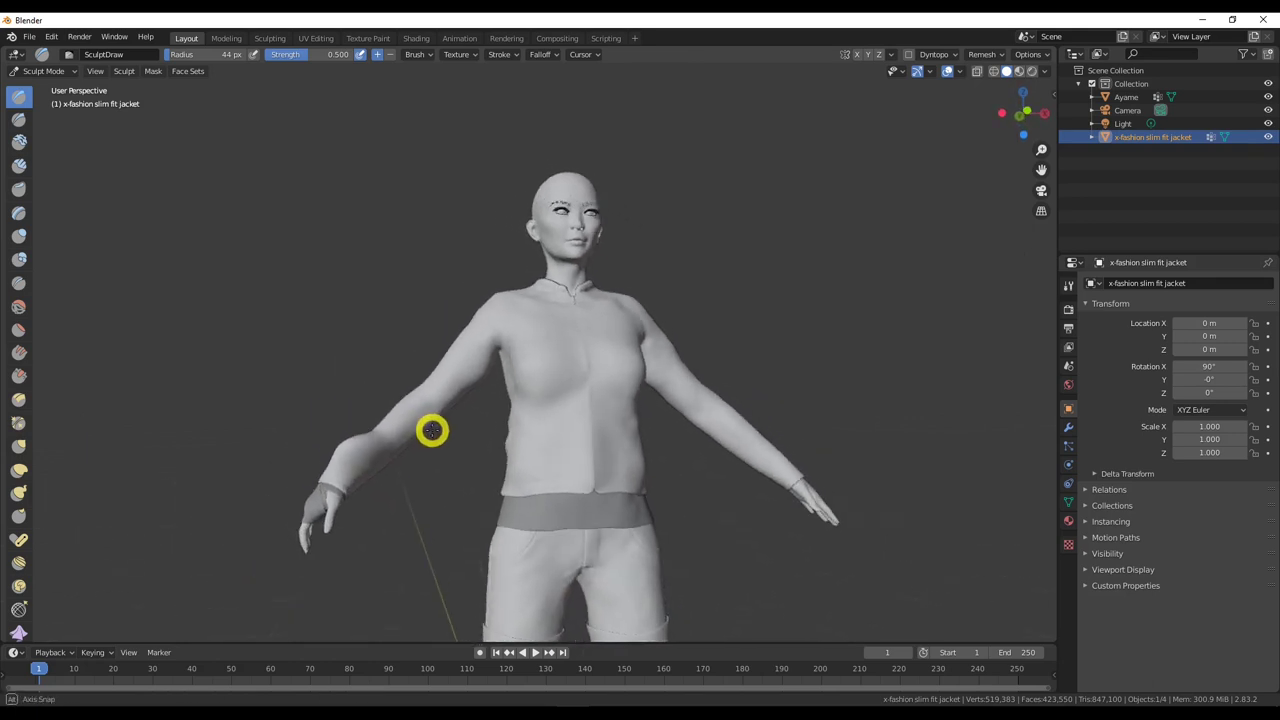
{"action": "key", "text": "ctrl+z"}
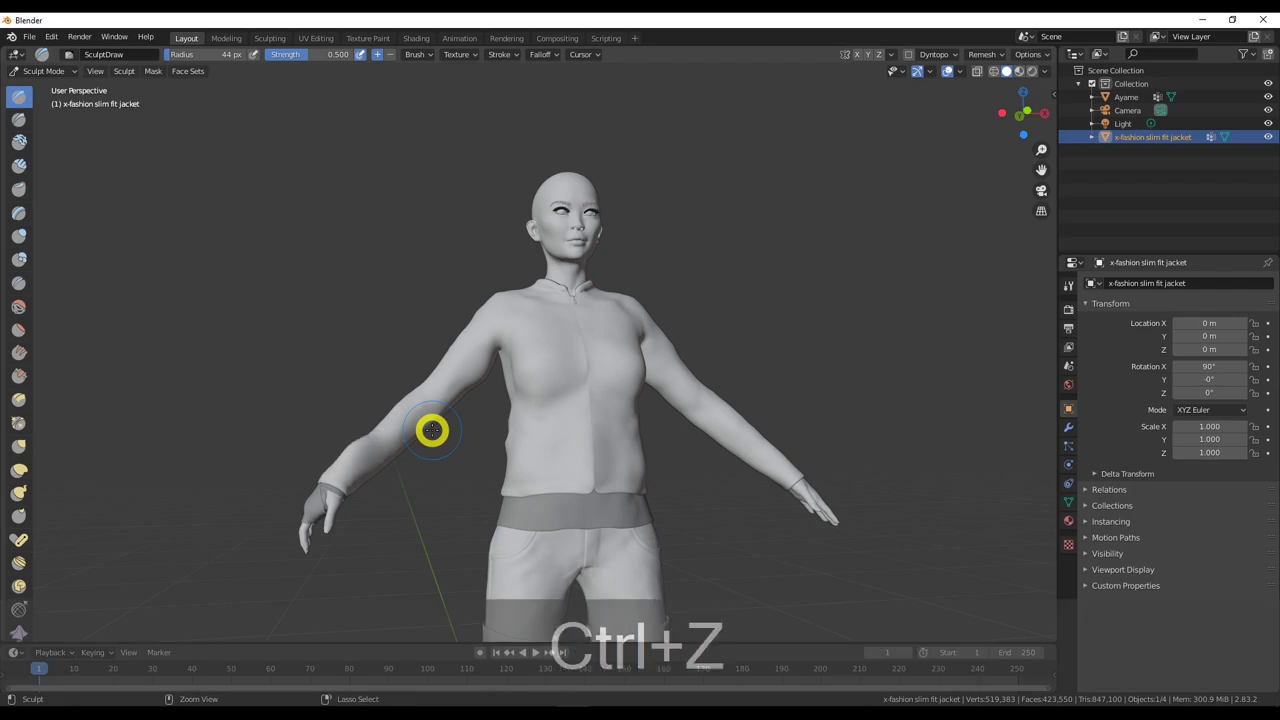
Sculpt the swollen right cuff back inward around the wrist with the inverted Draw brush.
{"action": "middle_click_drag", "start_coordinate": [432, 430], "coordinate": [478, 430]}
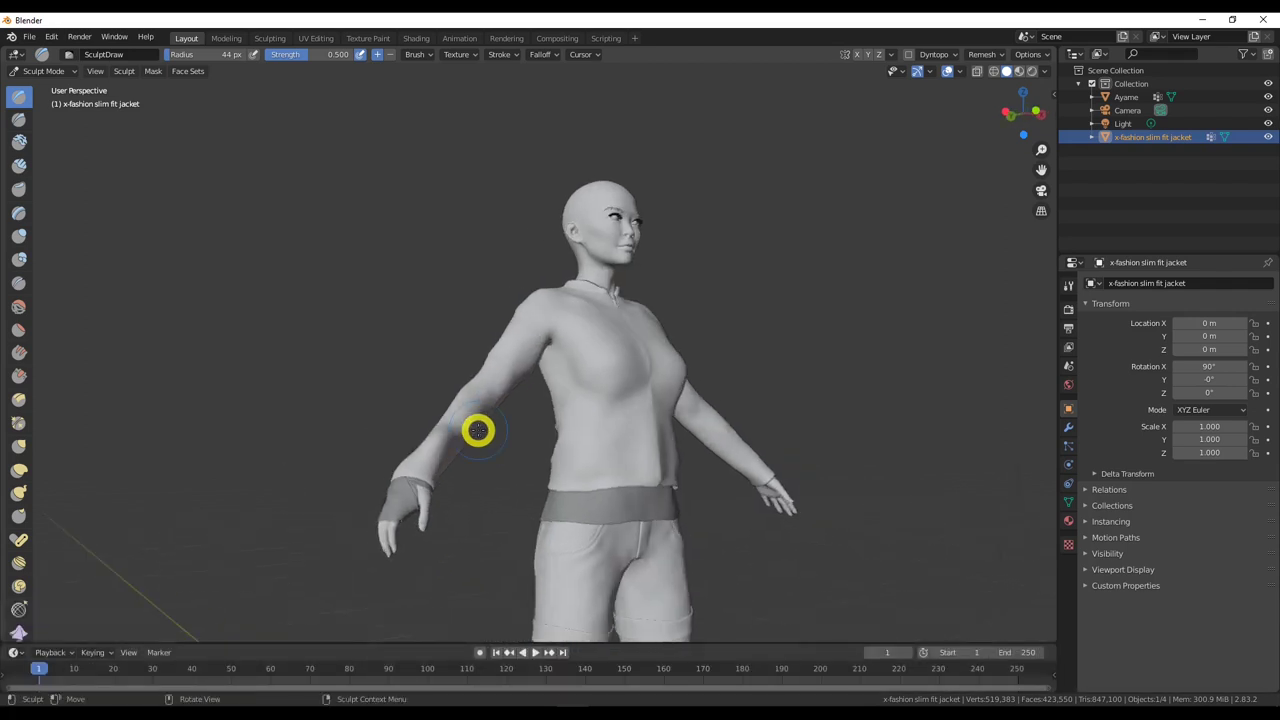
{"action": "key", "text": "ctrl"}
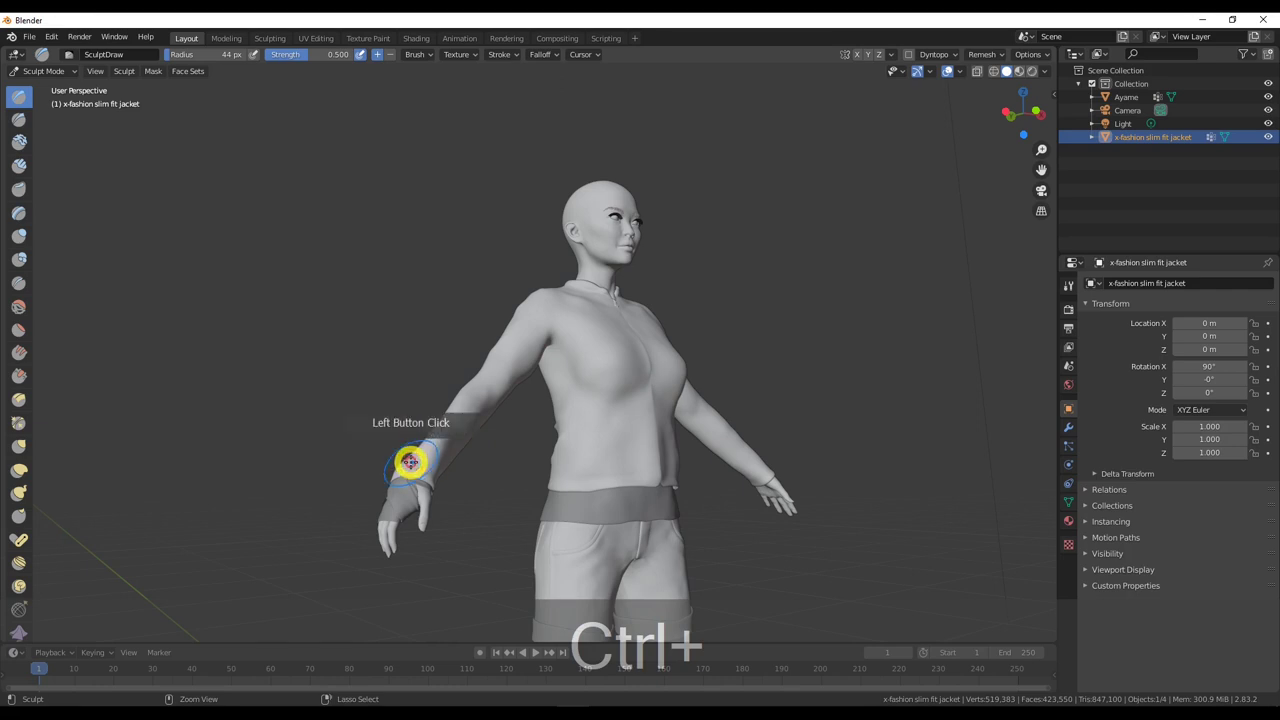
{"action": "middle_click_drag", "start_coordinate": [429, 451], "coordinate": [500, 486]}
{"action": "middle_click_drag", "start_coordinate": [580, 543], "coordinate": [594, 334]}
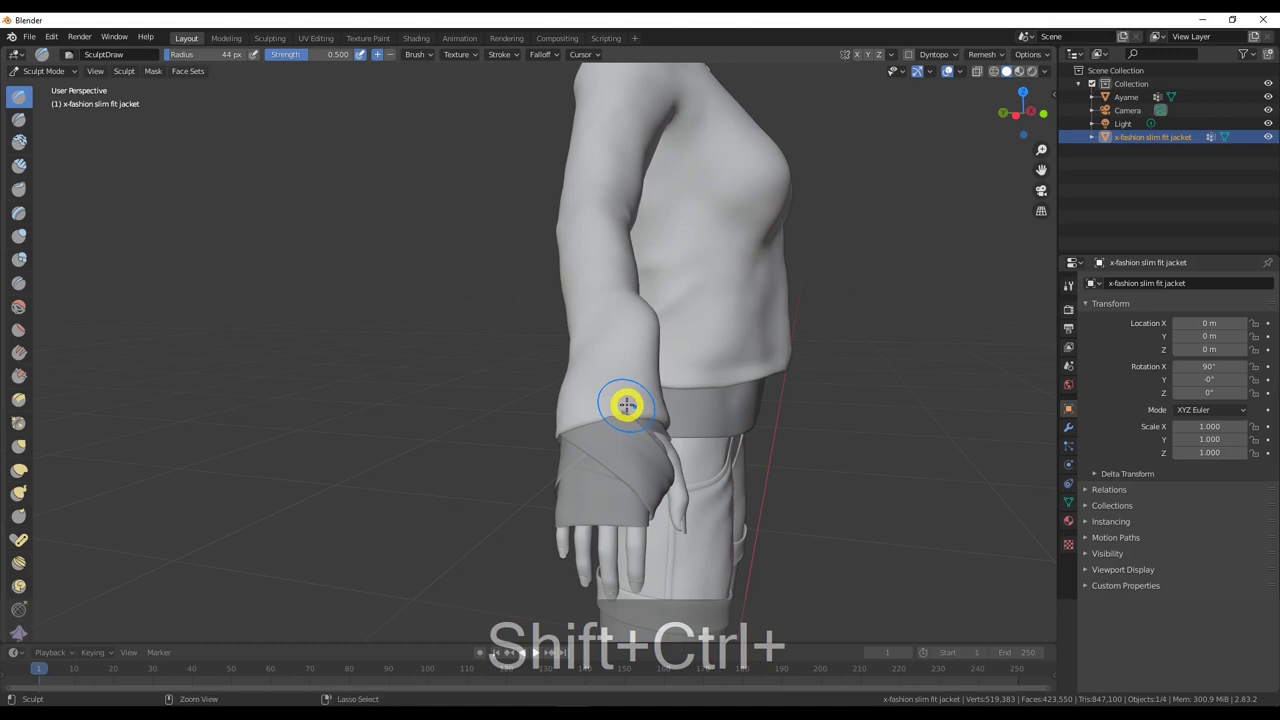
{"action": "left_click", "coordinate": [620, 404], "text": "ctrl+shift"}
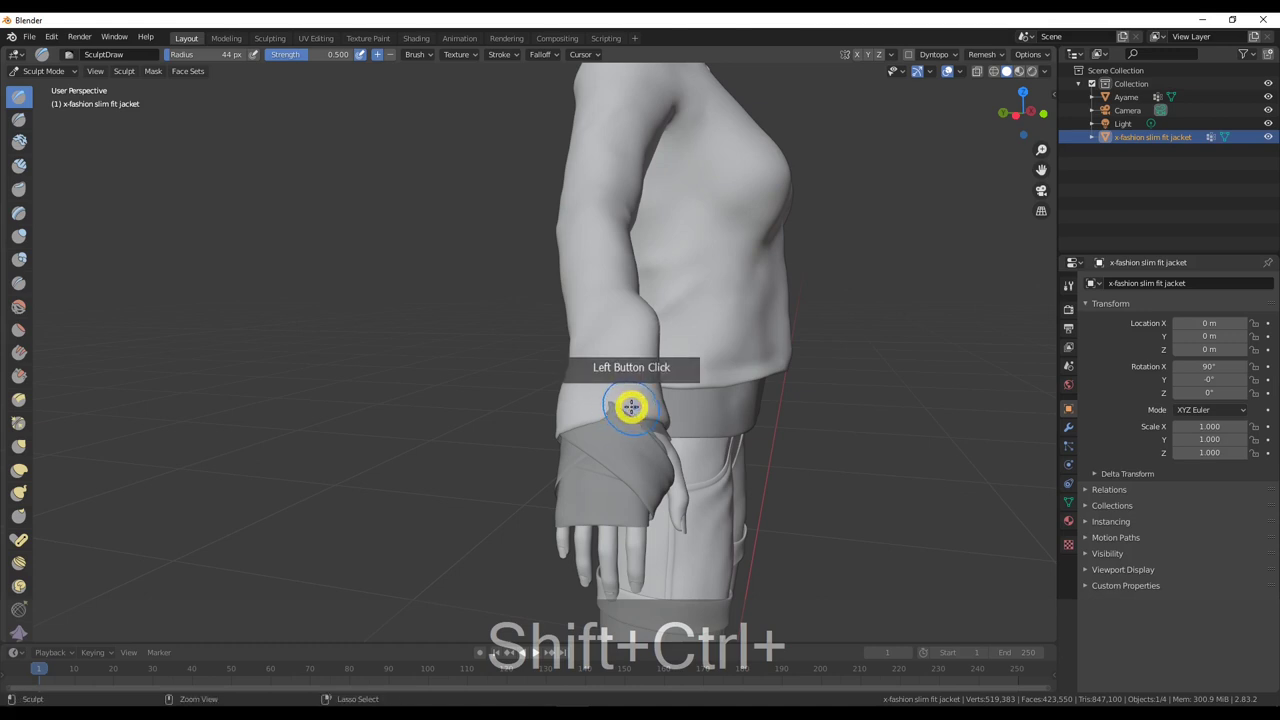
{"action": "left_click_drag", "start_coordinate": [631, 406], "coordinate": [629, 402], "text": "ctrl+shift"}
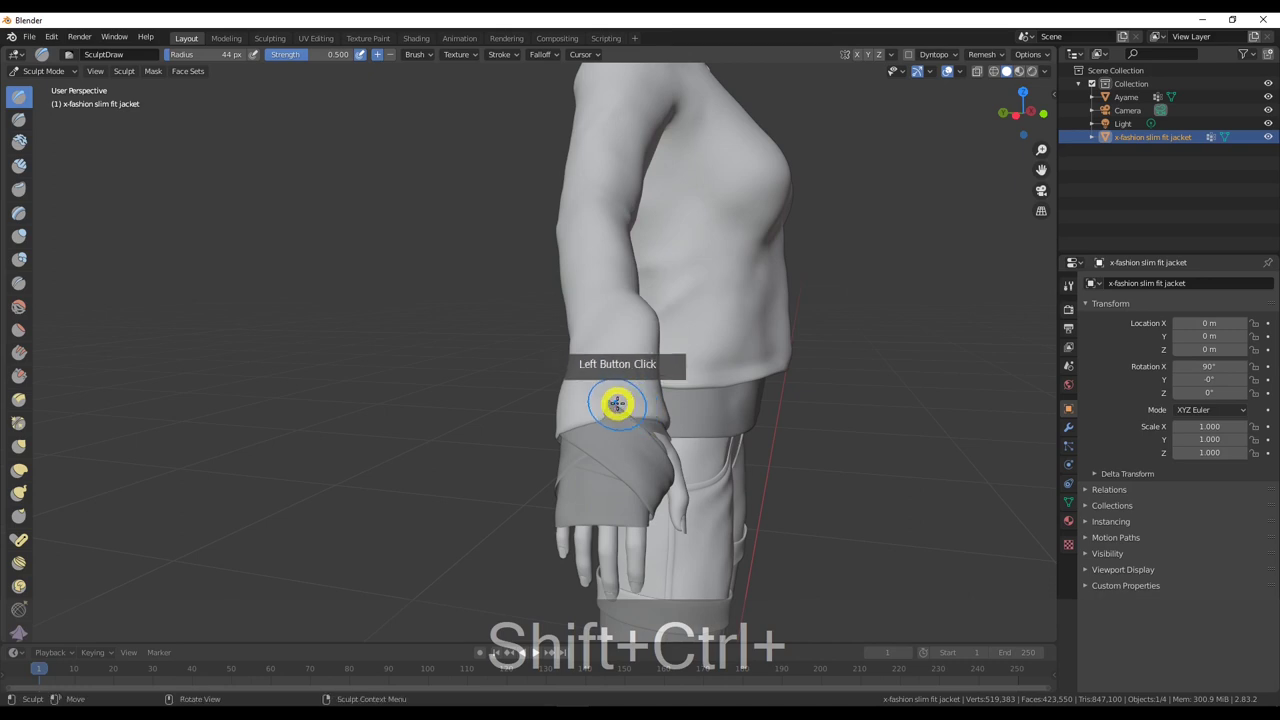
{"action": "left_click", "coordinate": [619, 410]}
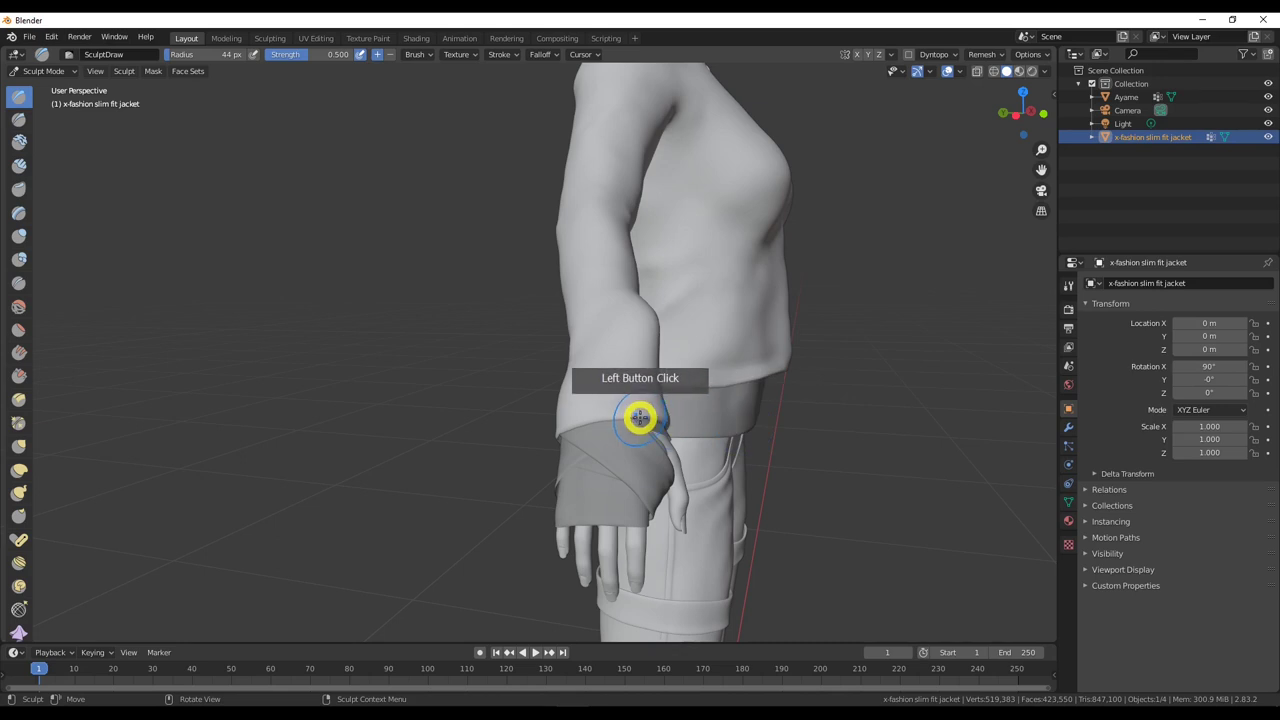
Sculpt the bulge along the right sleeve's forearm inward towards the arm.
{"action": "middle_click_drag", "start_coordinate": [769, 423], "coordinate": [710, 437]}
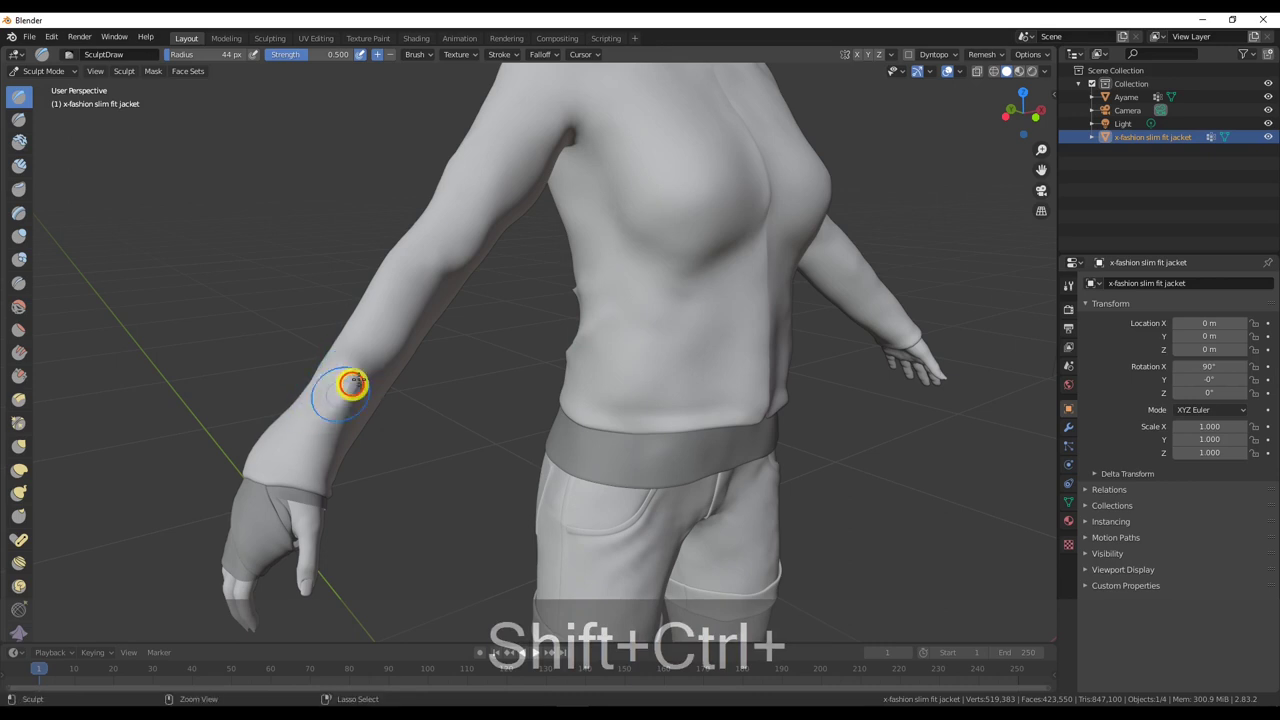
{"action": "middle_click_drag", "start_coordinate": [337, 389], "coordinate": [346, 354]}
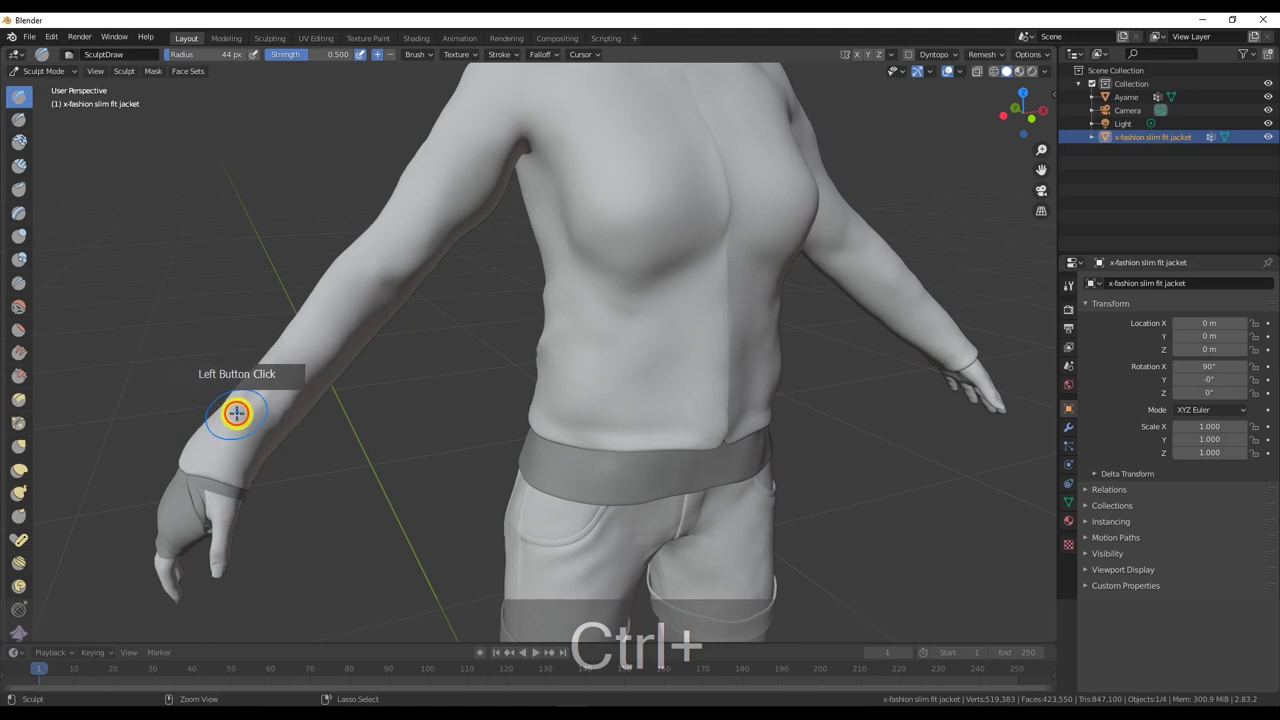
{"action": "middle_click_drag", "start_coordinate": [229, 437], "coordinate": [343, 394]}
{"action": "middle_click_drag", "start_coordinate": [311, 223], "coordinate": [395, 428]}
{"action": "mouse_move", "coordinate": [395, 428]}
{"action": "left_mouse_down"}
{"action": "mouse_move", "coordinate": [347, 497]}
{"action": "mouse_move", "coordinate": [385, 446]}
{"action": "mouse_move", "coordinate": [357, 495]}
{"action": "mouse_move", "coordinate": [397, 477]}
{"action": "left_mouse_up"}
Touch up the shape of the right sleeve near the wrist from several angles.
{"action": "middle_click_drag", "start_coordinate": [477, 489], "coordinate": [360, 408]}
{"action": "middle_click_drag", "start_coordinate": [228, 354], "coordinate": [360, 383]}
{"action": "left_click", "coordinate": [486, 400]}
{"action": "double_click", "coordinate": [491, 406]}
{"action": "left_click", "coordinate": [383, 369]}
{"action": "double_click", "coordinate": [406, 377]}
{"action": "scroll", "coordinate": [361, 384], "scroll_direction": "up", "scroll_amount": 3}
{"action": "scroll", "coordinate": [361, 384], "scroll_direction": "down", "scroll_amount": 5}
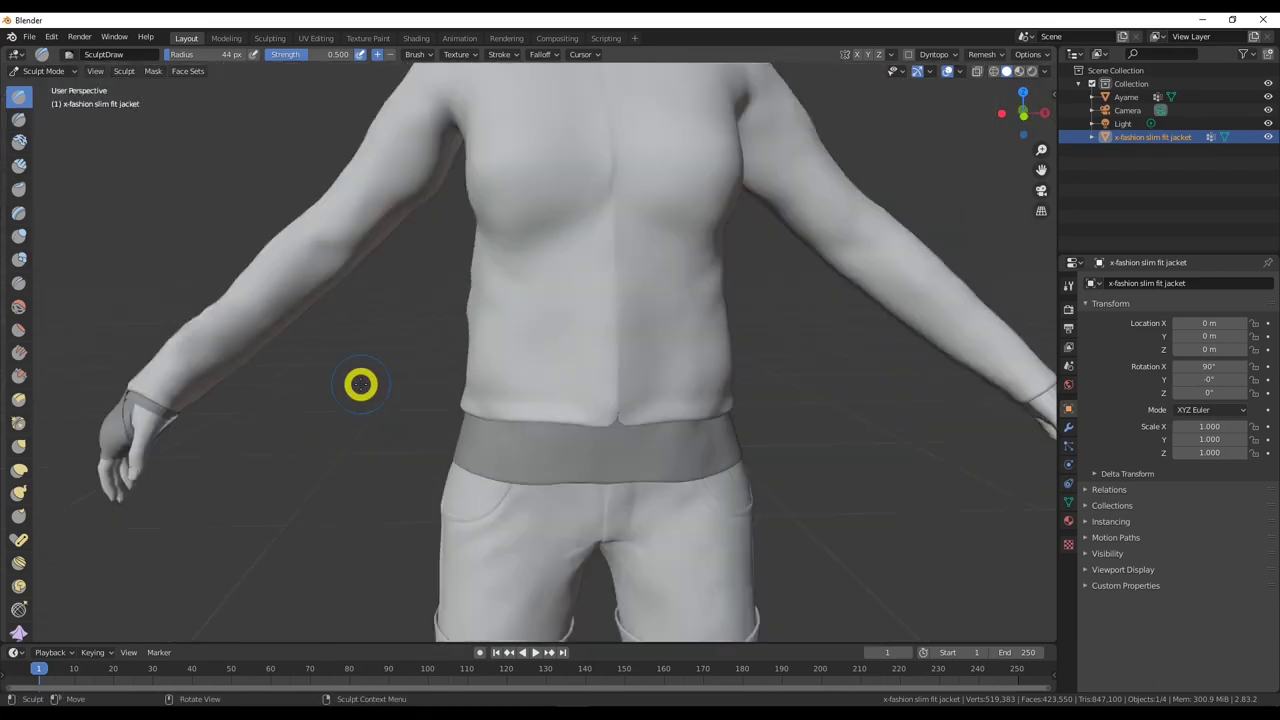
Touch up the jacket's back beside the underarms and check it for remaining poke-through from all sides.
{"action": "middle_click_drag", "start_coordinate": [667, 325], "coordinate": [600, 255]}
{"action": "scroll", "coordinate": [593, 219], "scroll_direction": "up", "scroll_amount": 5}
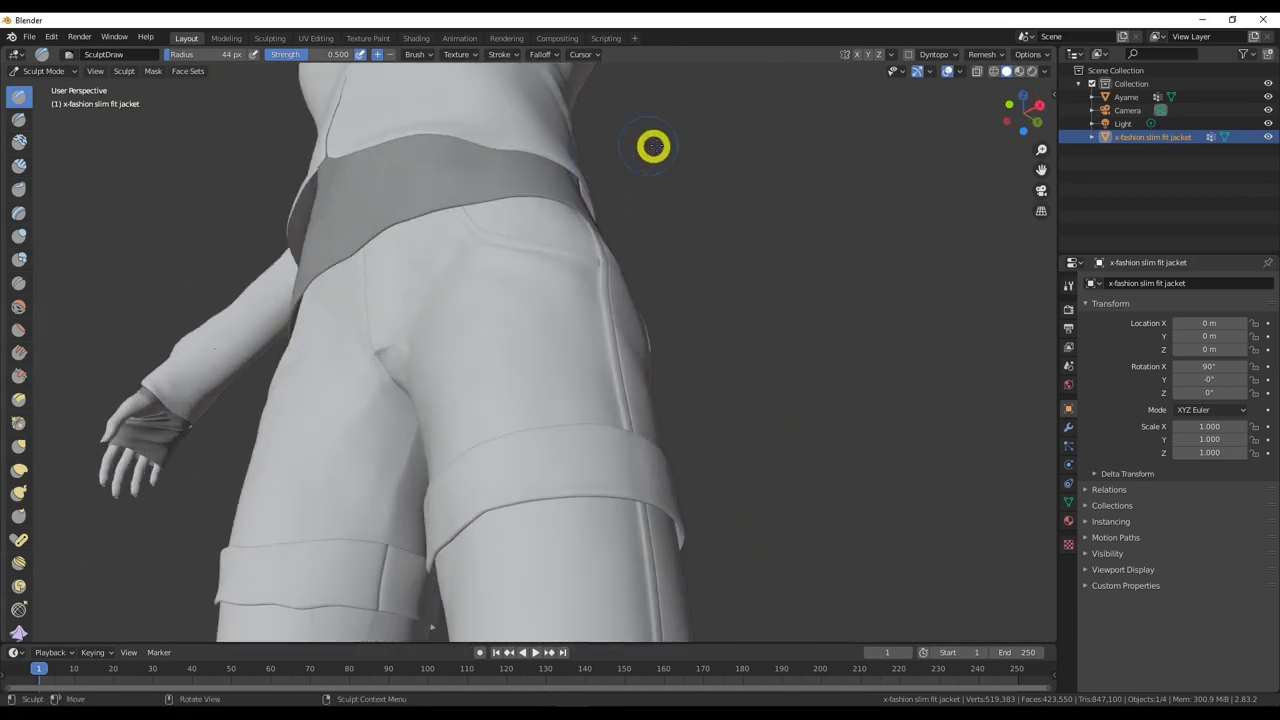
{"action": "middle_click_drag", "start_coordinate": [666, 143], "coordinate": [539, 355], "text": "shift"}
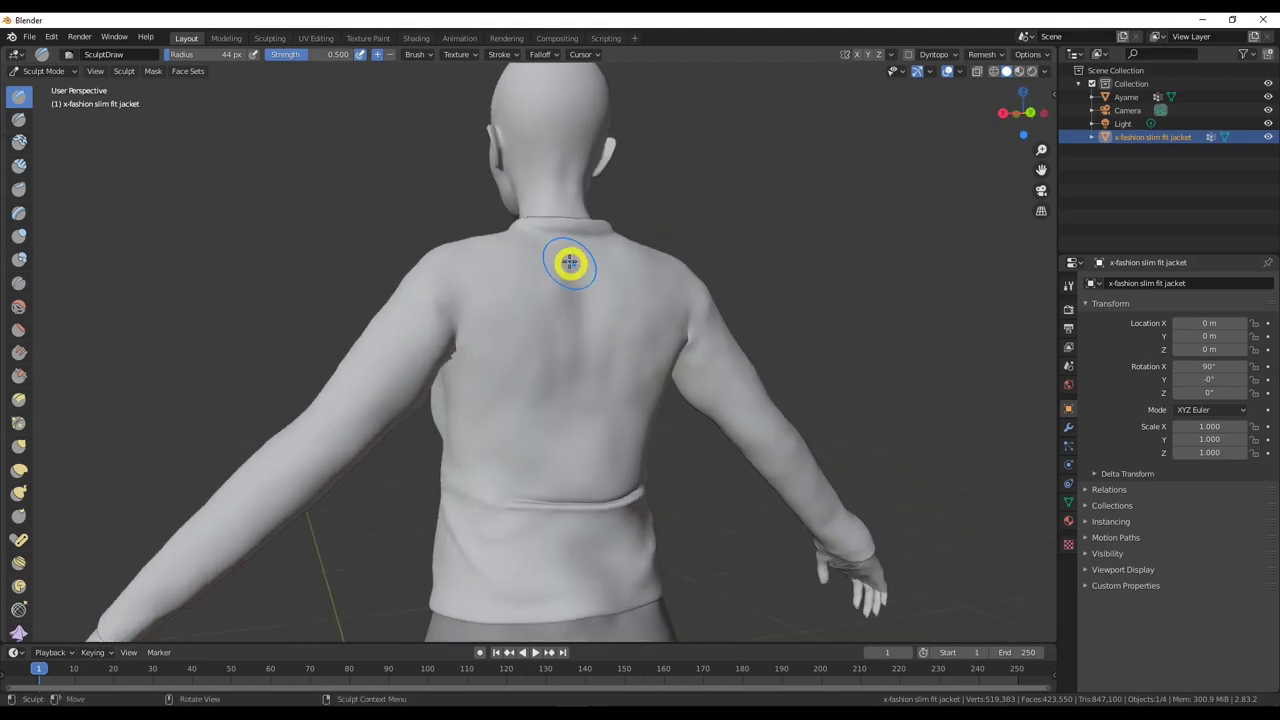
{"action": "left_click", "coordinate": [634, 354]}
{"action": "middle_click_drag", "start_coordinate": [634, 354], "coordinate": [485, 315]}
{"action": "left_click", "coordinate": [497, 326]}
{"action": "middle_click_drag", "start_coordinate": [634, 354], "coordinate": [957, 369]}
{"action": "scroll", "coordinate": [663, 431], "scroll_direction": "down", "scroll_amount": 2}
{"action": "scroll", "coordinate": [649, 514], "scroll_direction": "up", "scroll_amount": 3}
{"action": "scroll", "coordinate": [657, 500], "scroll_direction": "down", "scroll_amount": 5}
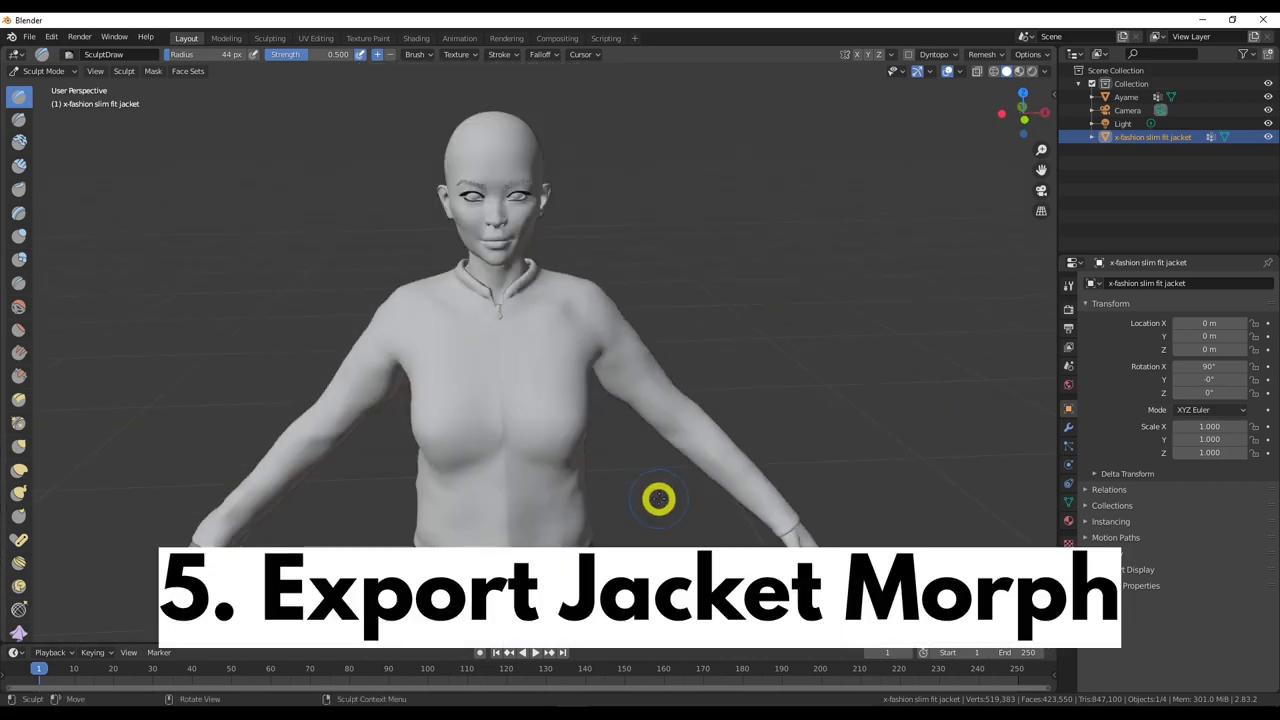
Start a Wavefront OBJ export into the Documents folder with the file name Ayame Jacket Fit 2.obj.
{"action": "middle_click_drag", "start_coordinate": [661, 490], "coordinate": [634, 475]}
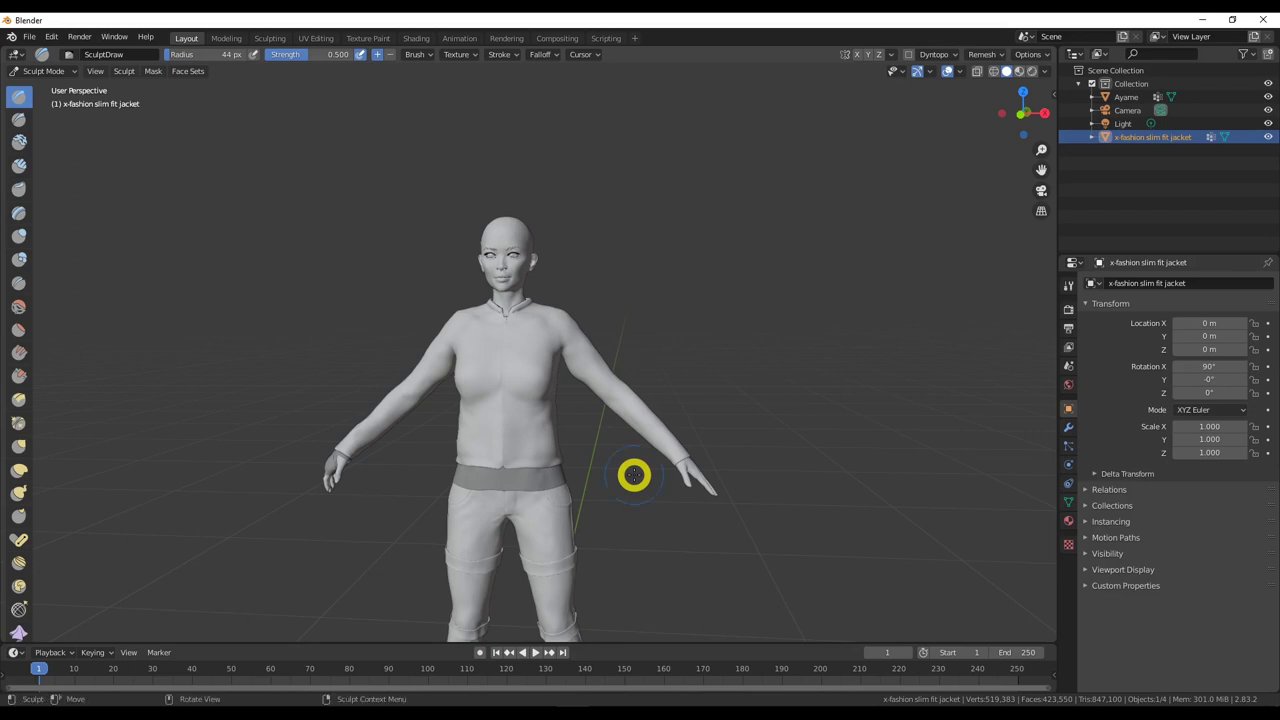
{"action": "left_click", "coordinate": [27, 37]}
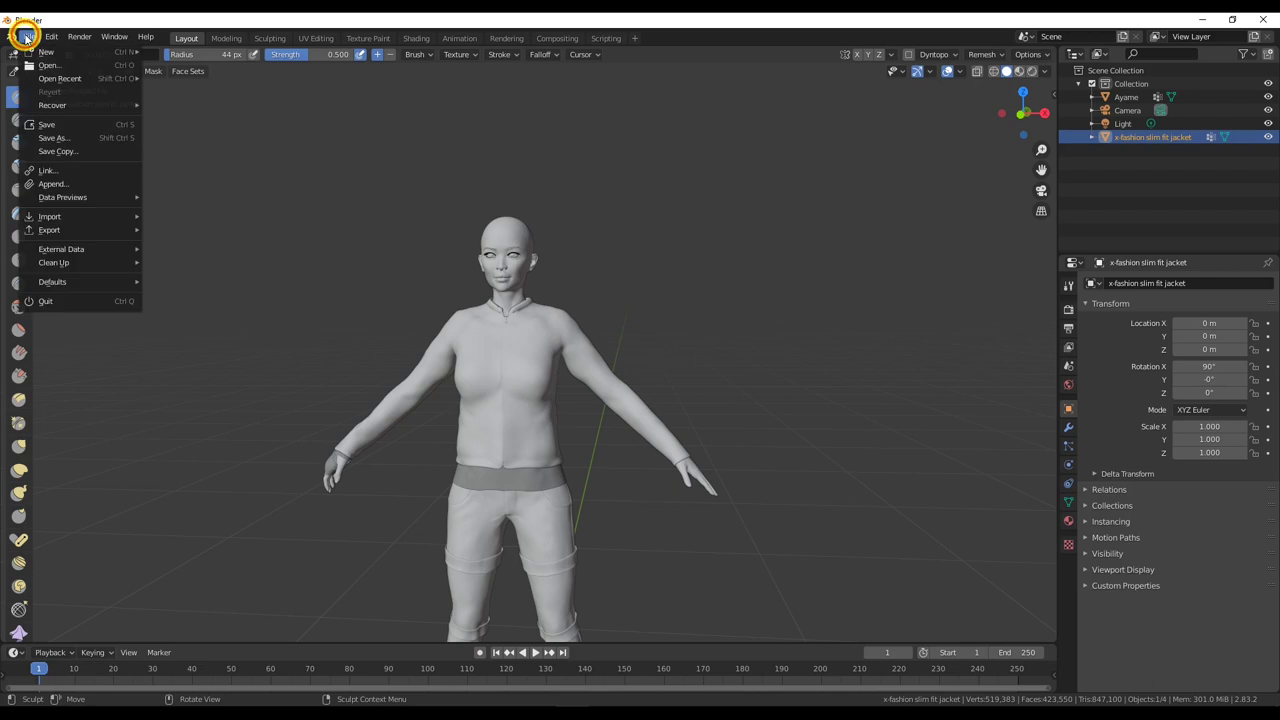
{"action": "mouse_move", "coordinate": [92, 230]}
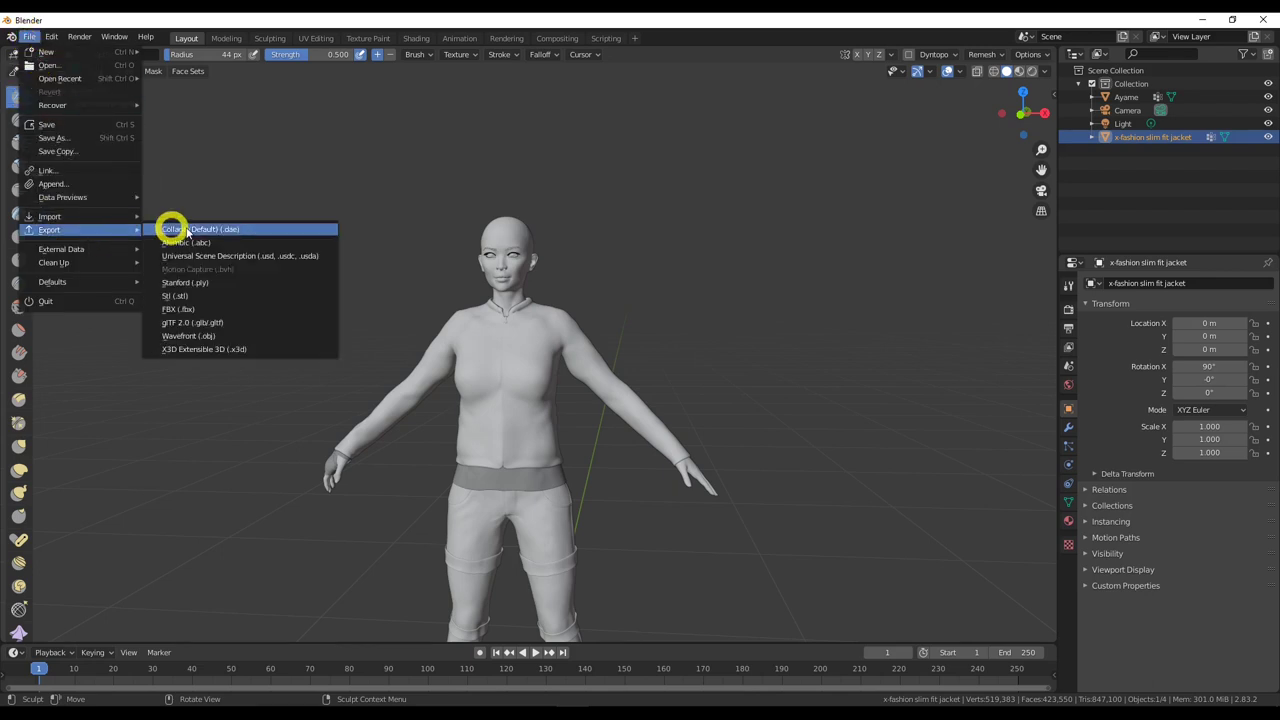
{"action": "left_click", "coordinate": [190, 336]}
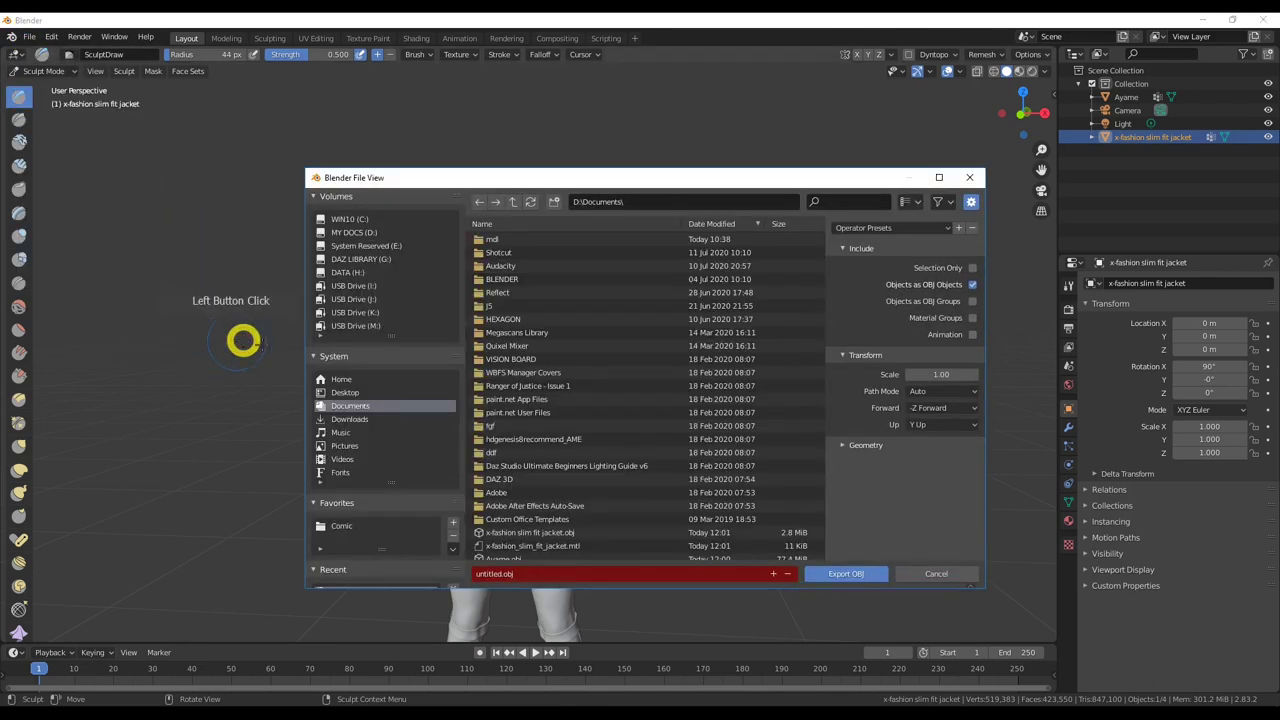
{"action": "scroll", "coordinate": [586, 532], "scroll_direction": "down", "scroll_amount": 2}
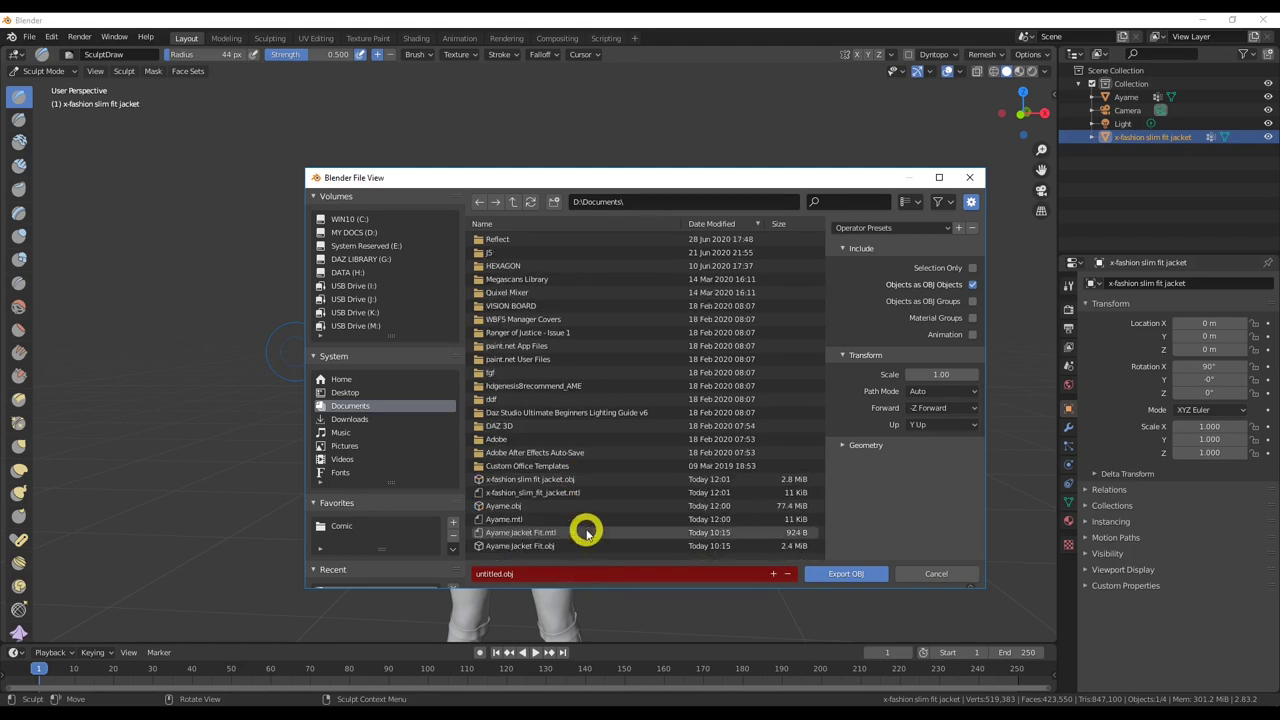
{"action": "scroll", "coordinate": [586, 532], "scroll_direction": "up", "scroll_amount": 1}
{"action": "scroll", "coordinate": [566, 526], "scroll_direction": "down", "scroll_amount": 2}
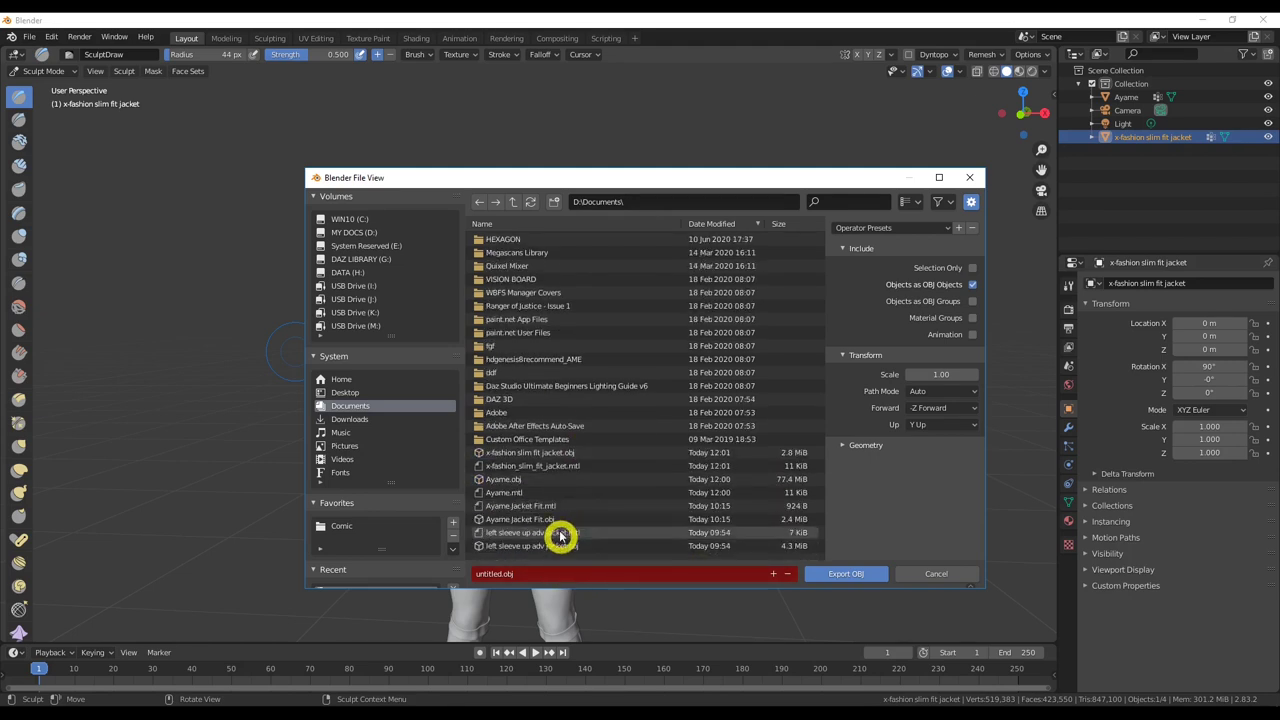
{"action": "left_click", "coordinate": [534, 505]}
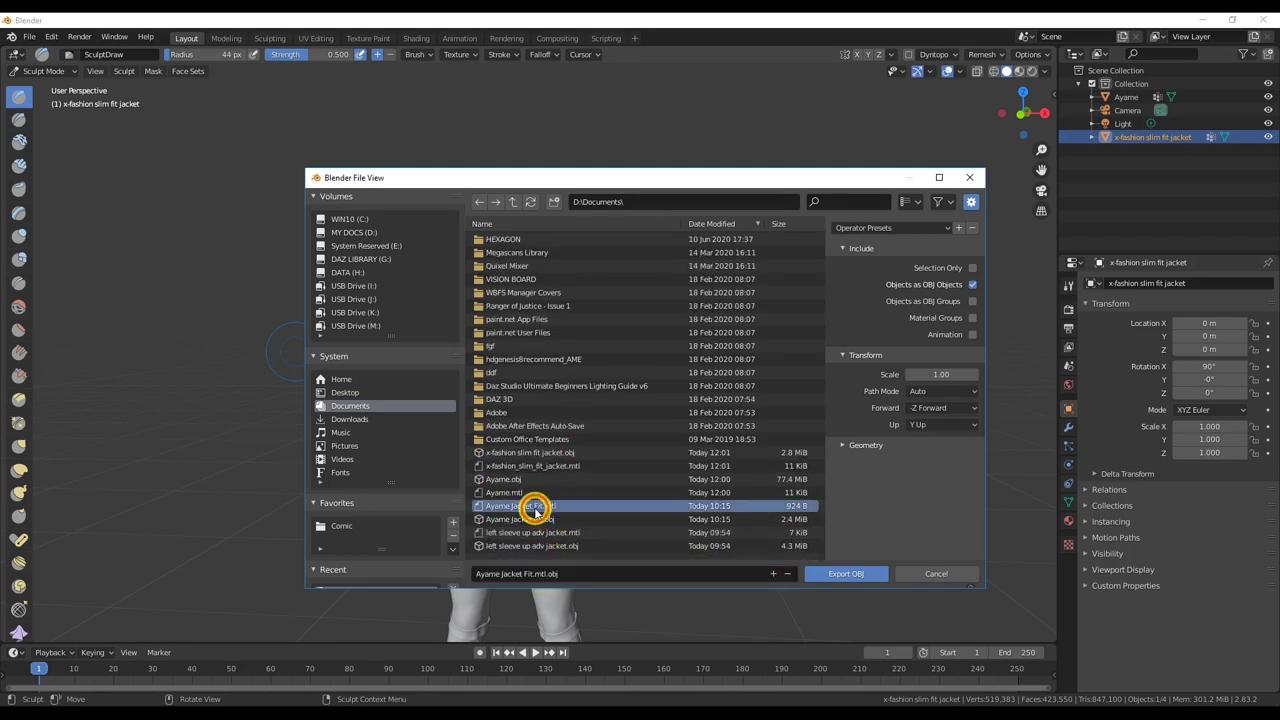
{"action": "left_click", "coordinate": [606, 573]}
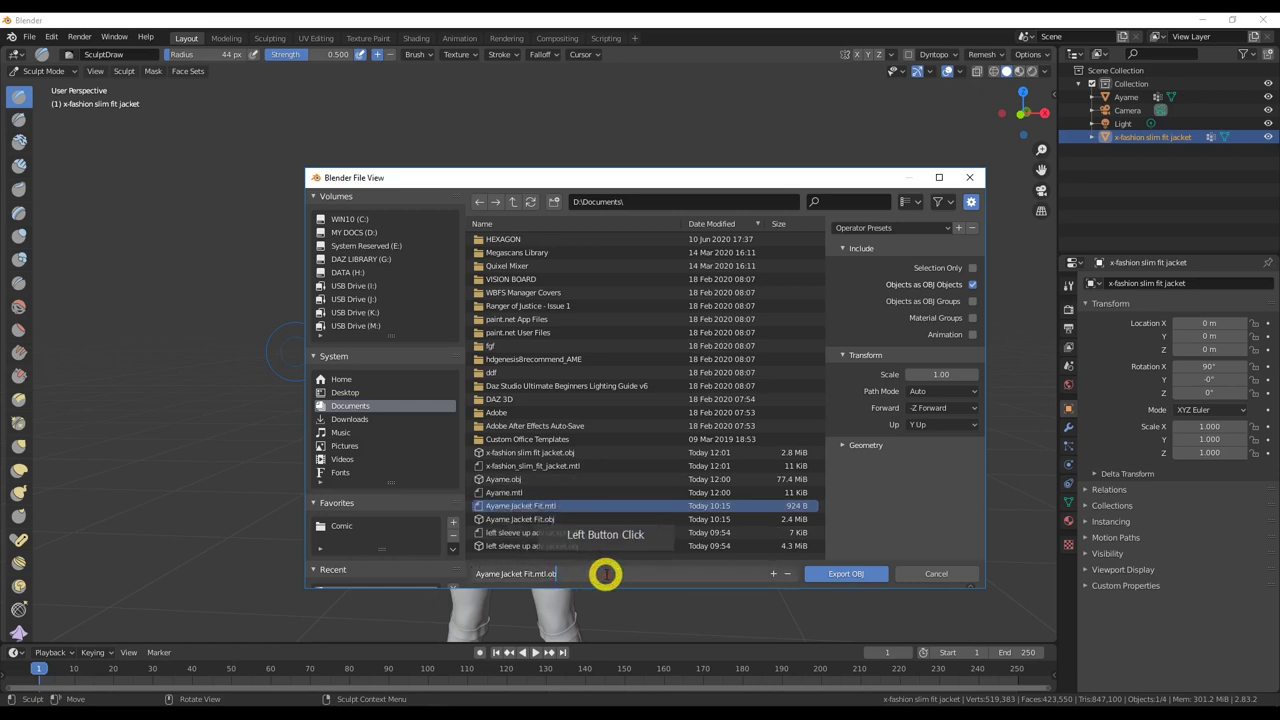
{"action": "key", "text": "BackSpace"}
{"action": "key", "text": "BackSpace"}
{"action": "key", "text": "BackSpace"}
{"action": "key", "text": "BackSpace"}
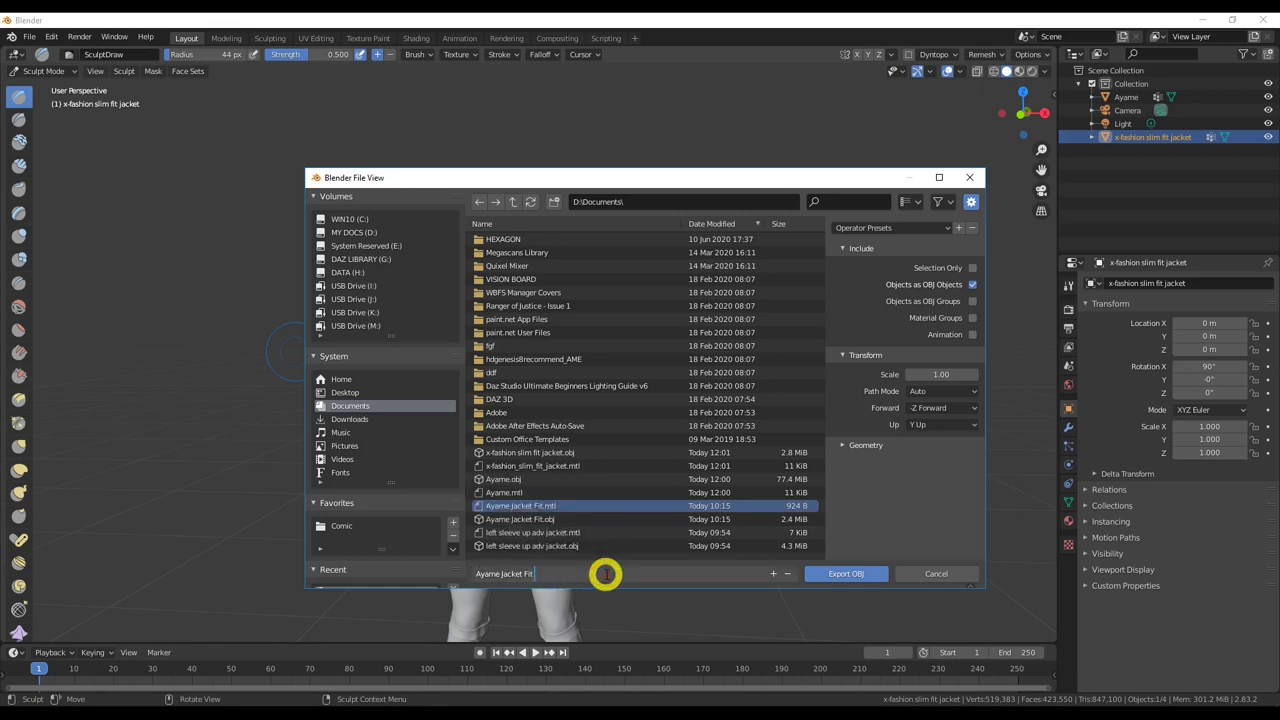
{"action": "key", "text": "Return"}
Apply the Daz operator preset to the OBJ export and review its expanded Geometry options.
{"action": "left_click", "coordinate": [892, 228]}
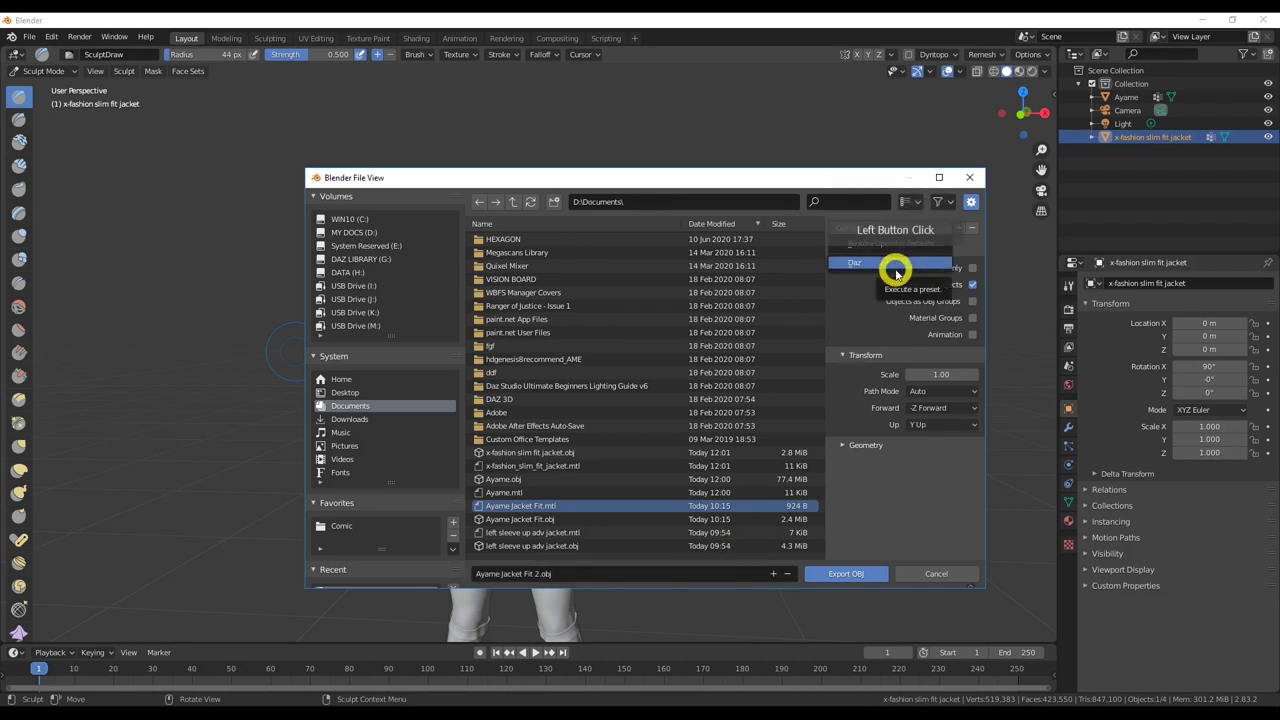
{"action": "left_click", "coordinate": [896, 268]}
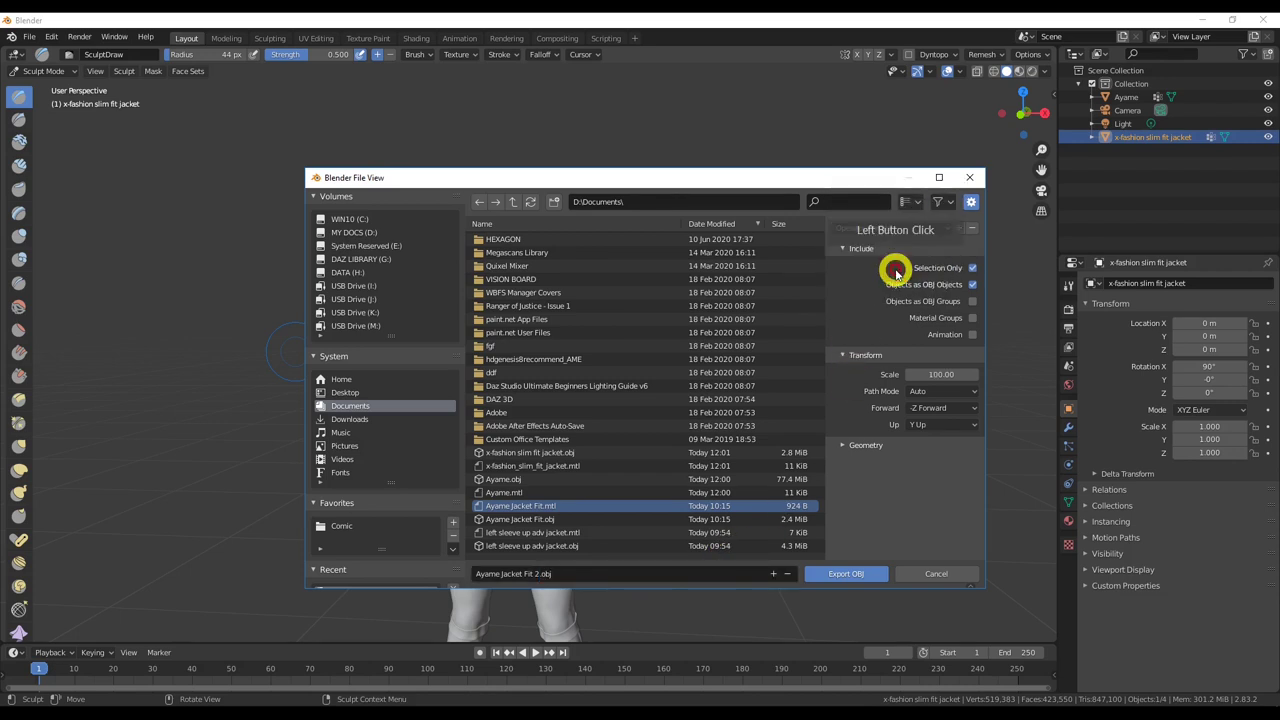
{"action": "left_click", "coordinate": [841, 445]}
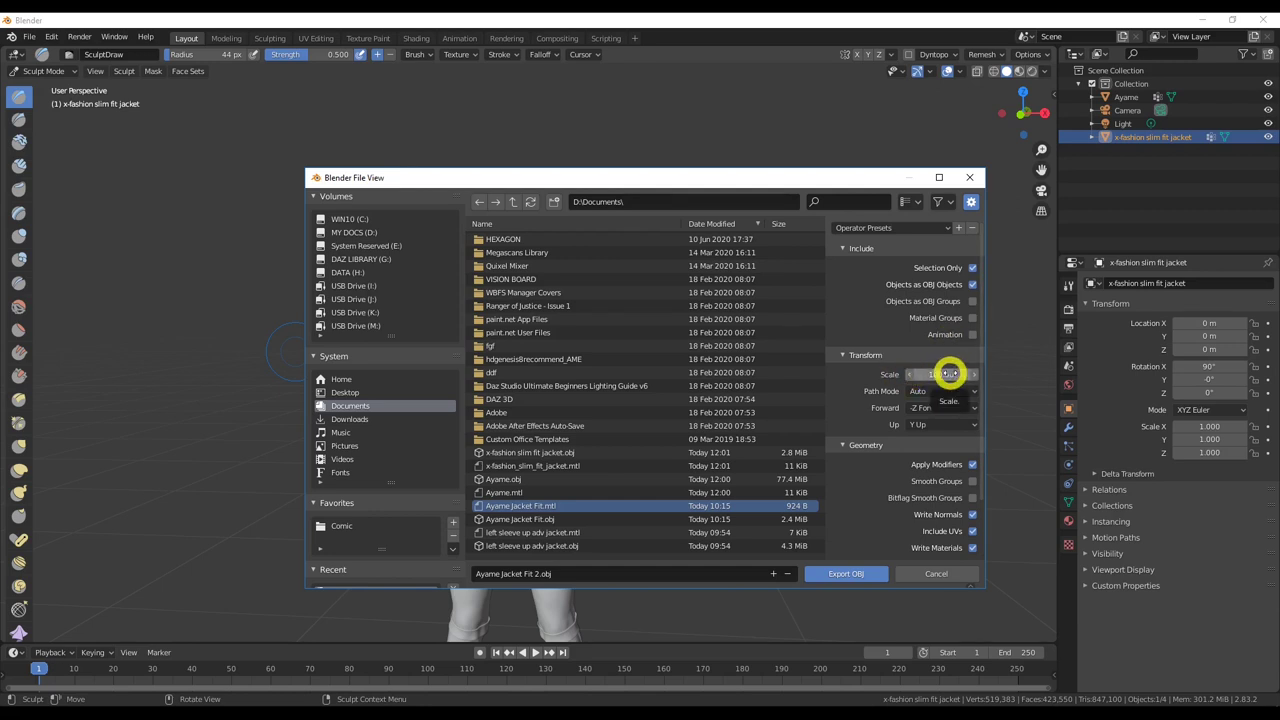
{"action": "scroll", "coordinate": [920, 494], "scroll_direction": "down", "scroll_amount": 3}
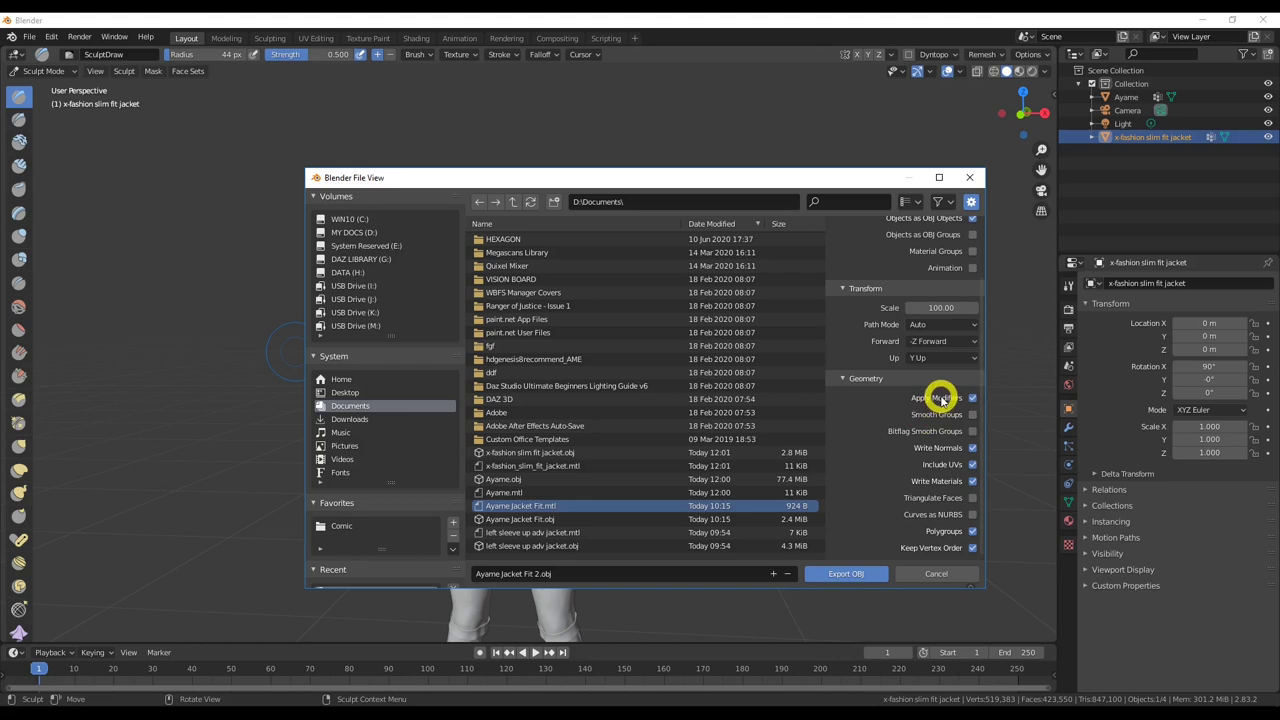
{"action": "left_click", "coordinate": [971, 465]}
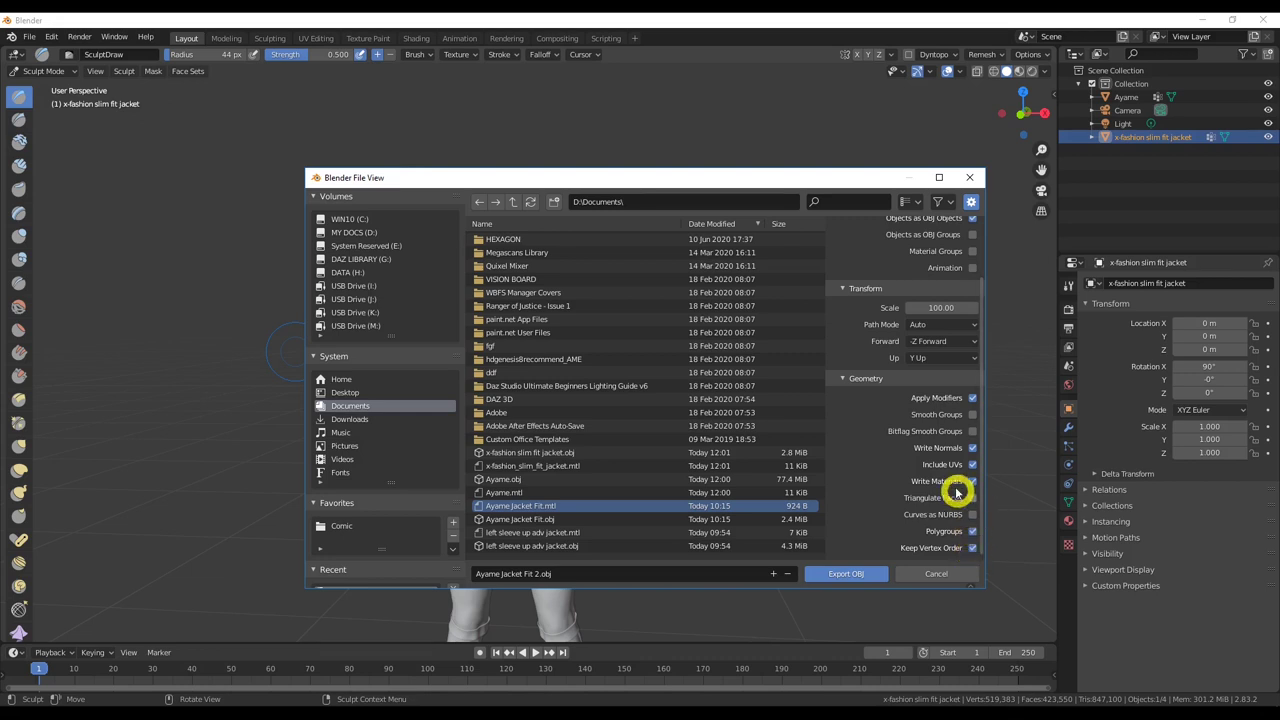
Go over the OBJ export options once more and export the jacket as Ayame Jacket Fit 2.obj.
{"action": "scroll", "coordinate": [955, 485], "scroll_direction": "up", "scroll_amount": 3}
{"action": "left_click", "coordinate": [947, 228]}
{"action": "left_click", "coordinate": [904, 226]}
{"action": "scroll", "coordinate": [877, 417], "scroll_direction": "down", "scroll_amount": 3}
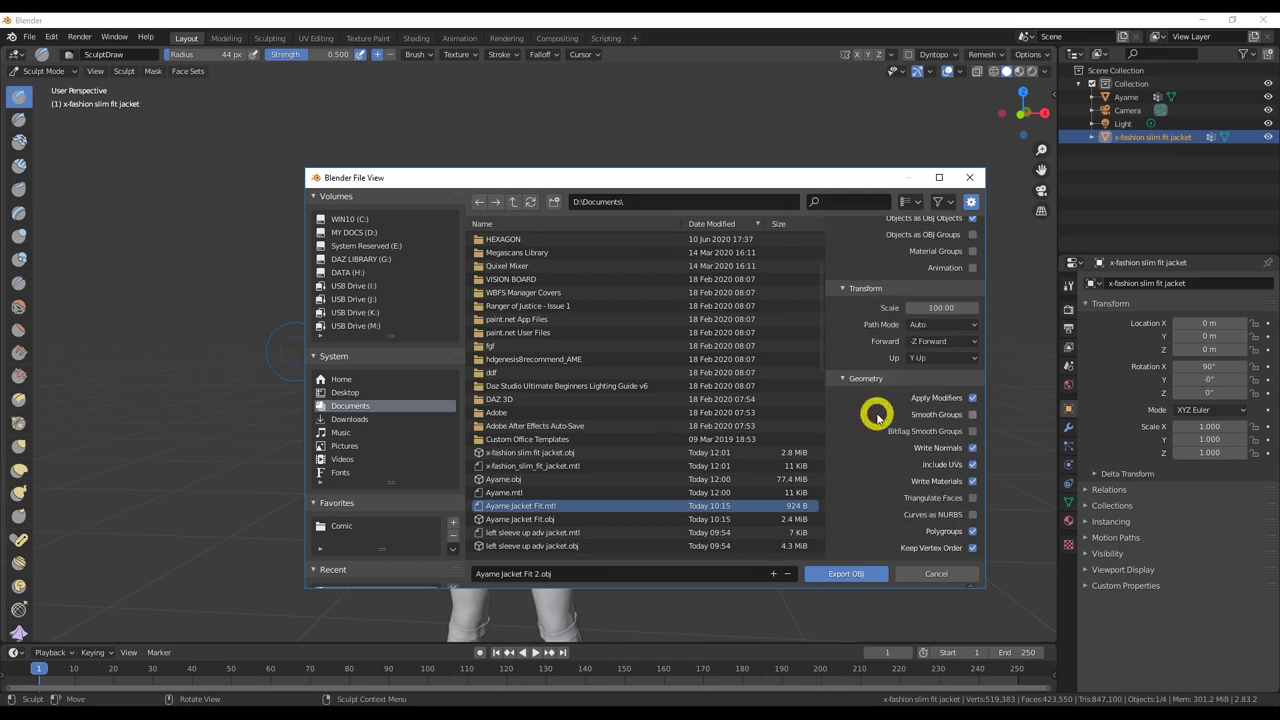
{"action": "left_click", "coordinate": [845, 573]}
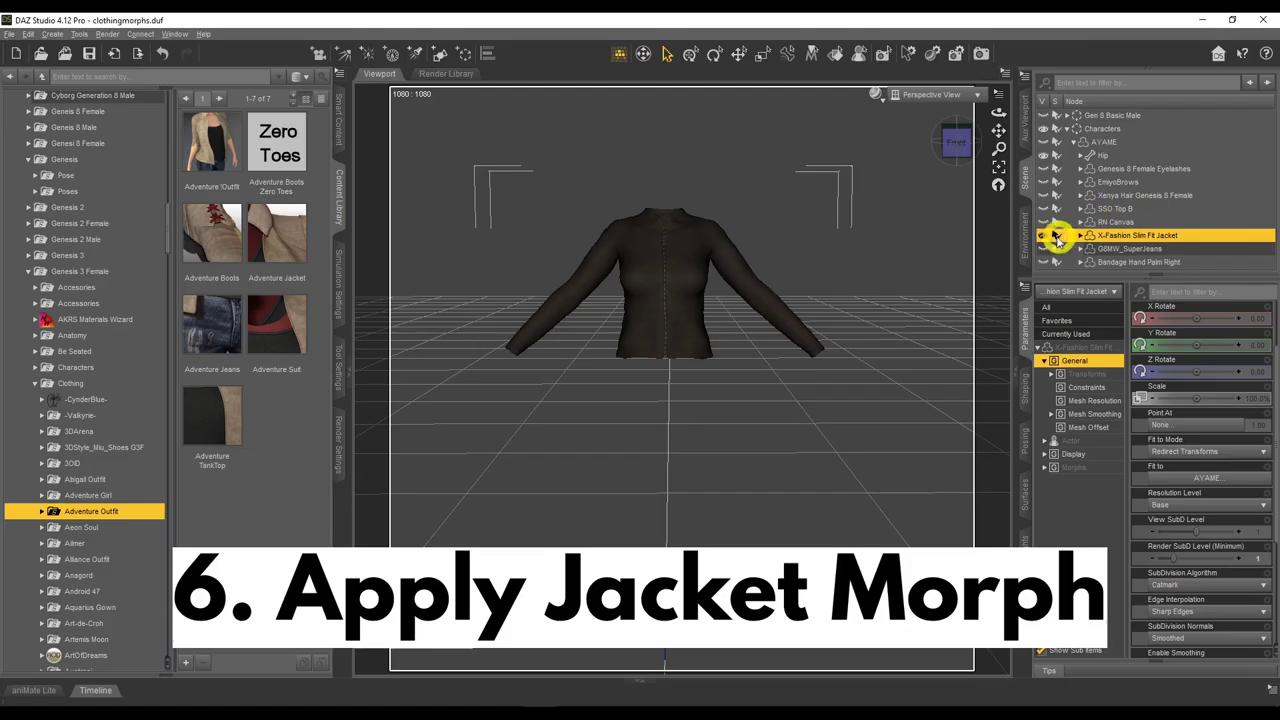
Switch to DAZ Studio and show the hidden Ayame figure again together with her hair, eyebrows, eyelashes and the rest of her outfit.
{"action": "left_click", "coordinate": [1043, 216]}
{"action": "left_click", "coordinate": [1042, 202]}
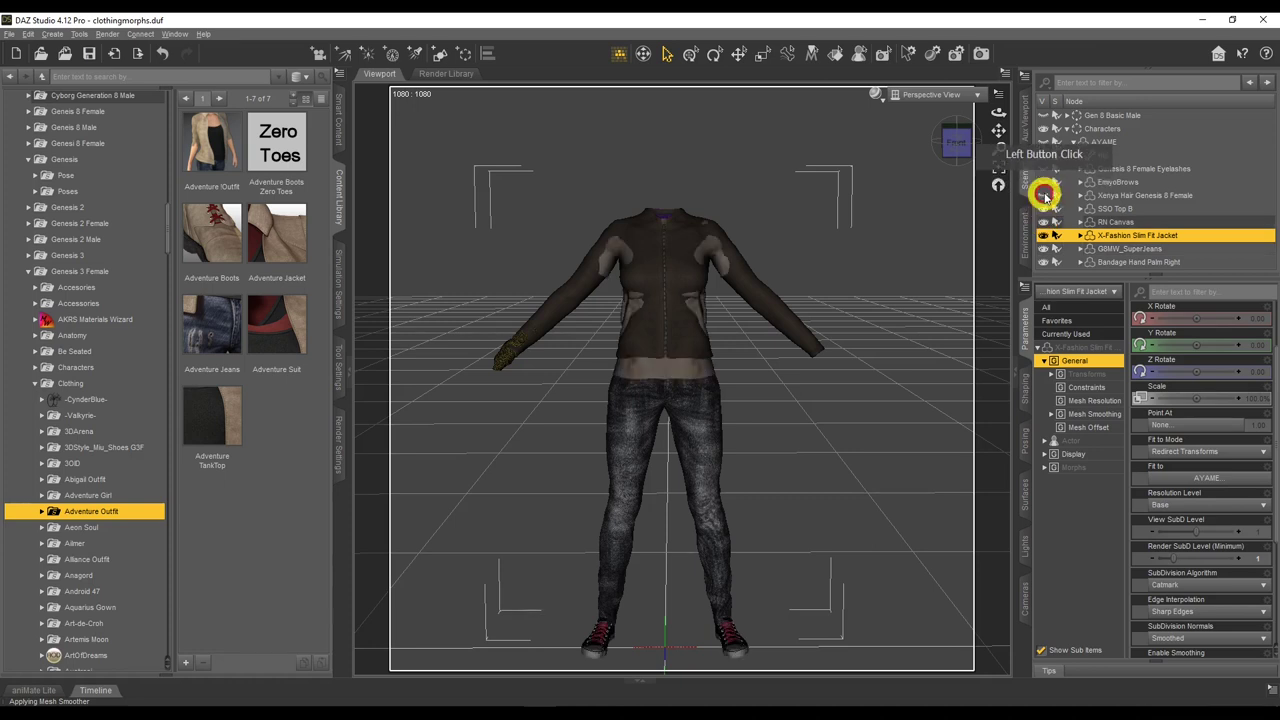
{"action": "left_click", "coordinate": [1045, 182]}
{"action": "left_click", "coordinate": [1046, 168]}
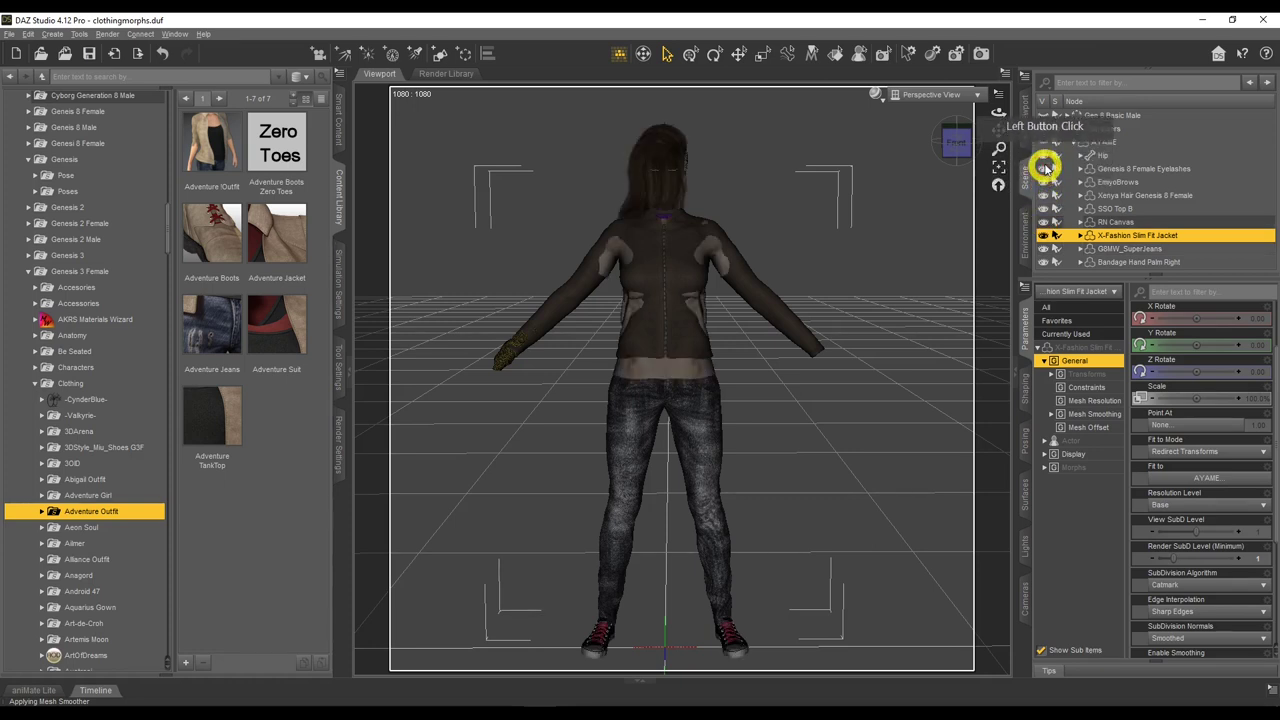
{"action": "left_click", "coordinate": [1043, 141]}
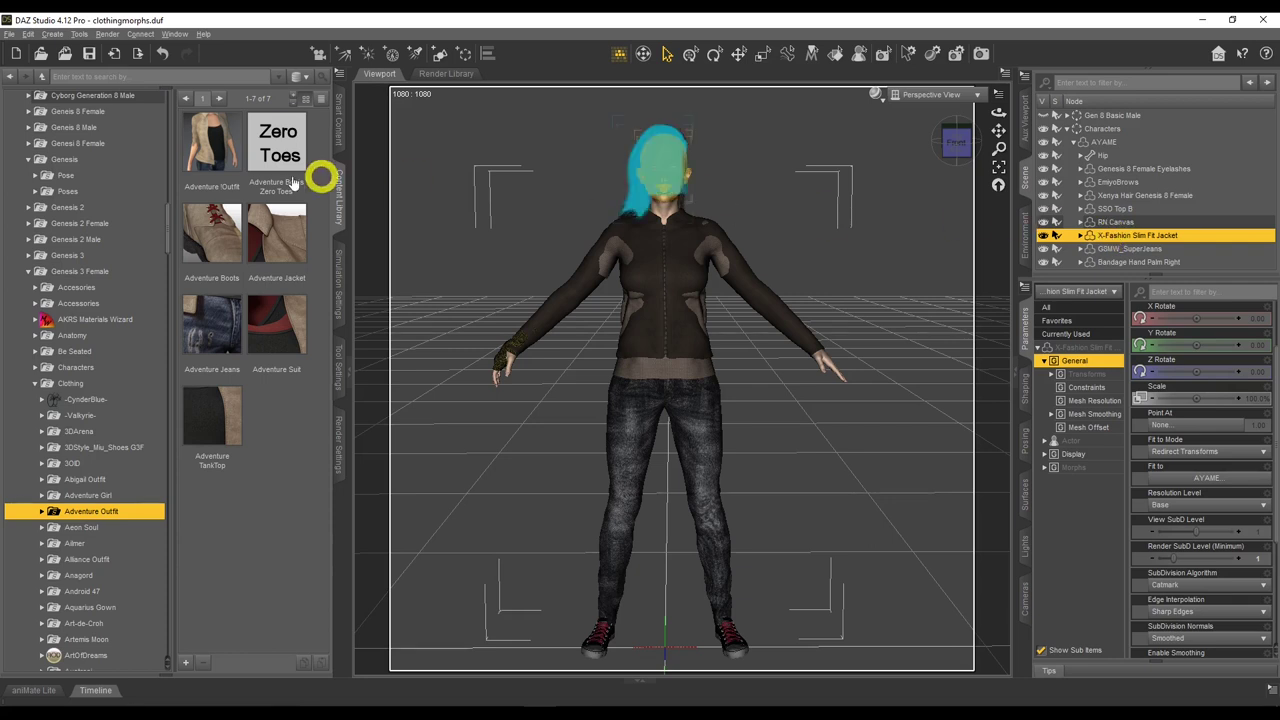
Open Morph Loader Pro for the slim fit jacket and keep the geometry conversion at DAZ Studio (1 unit = 1cm), scale 100%.
{"action": "left_click", "coordinate": [29, 34]}
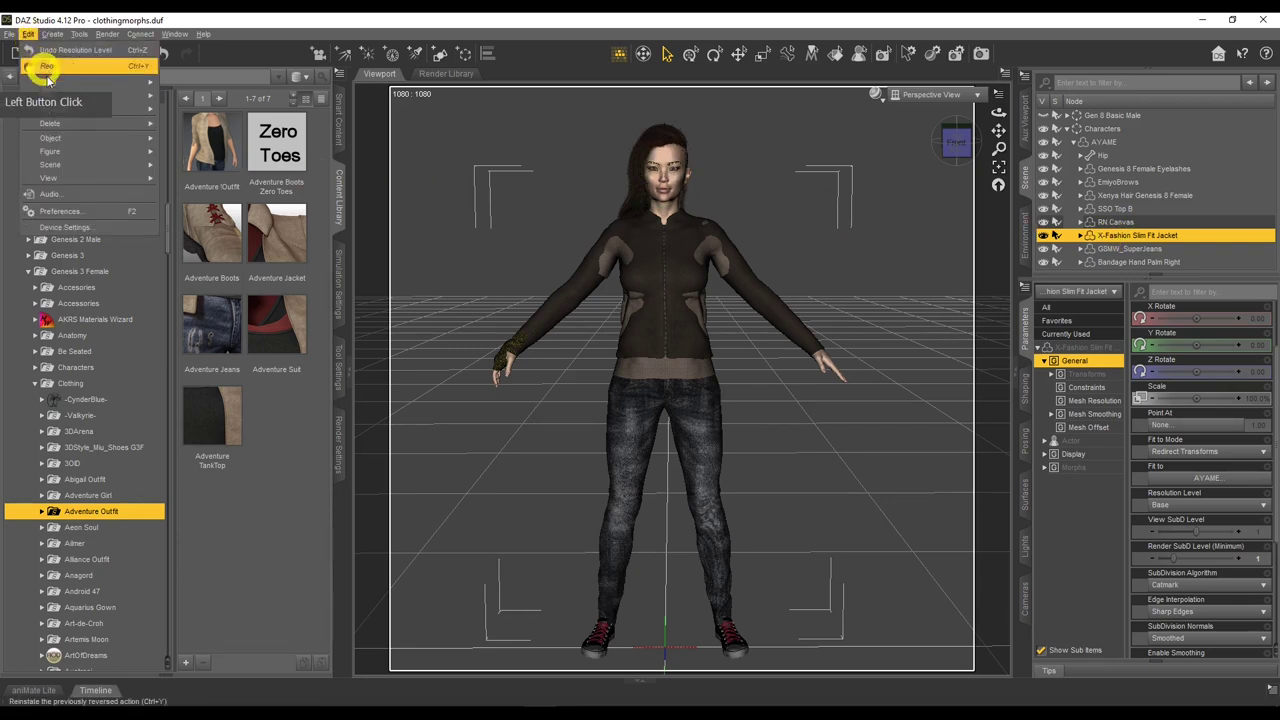
{"action": "mouse_move", "coordinate": [63, 137]}
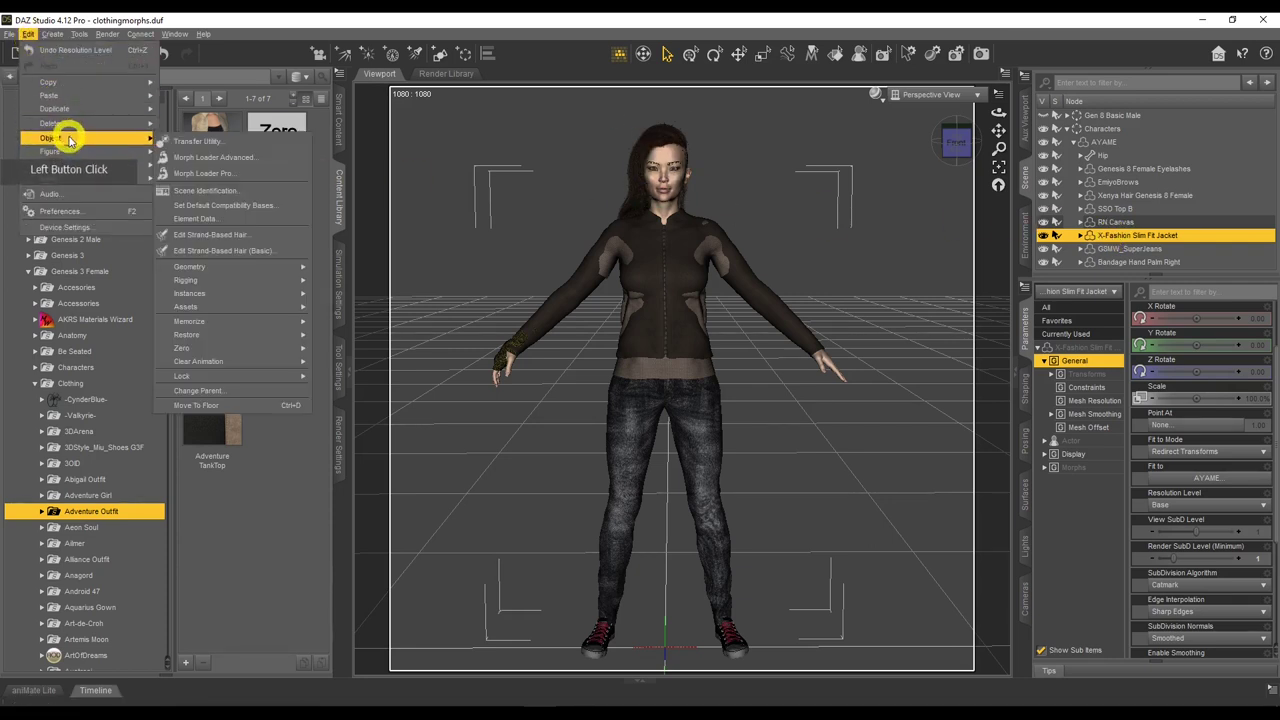
{"action": "left_click", "coordinate": [251, 176]}
{"action": "left_click", "coordinate": [604, 327]}
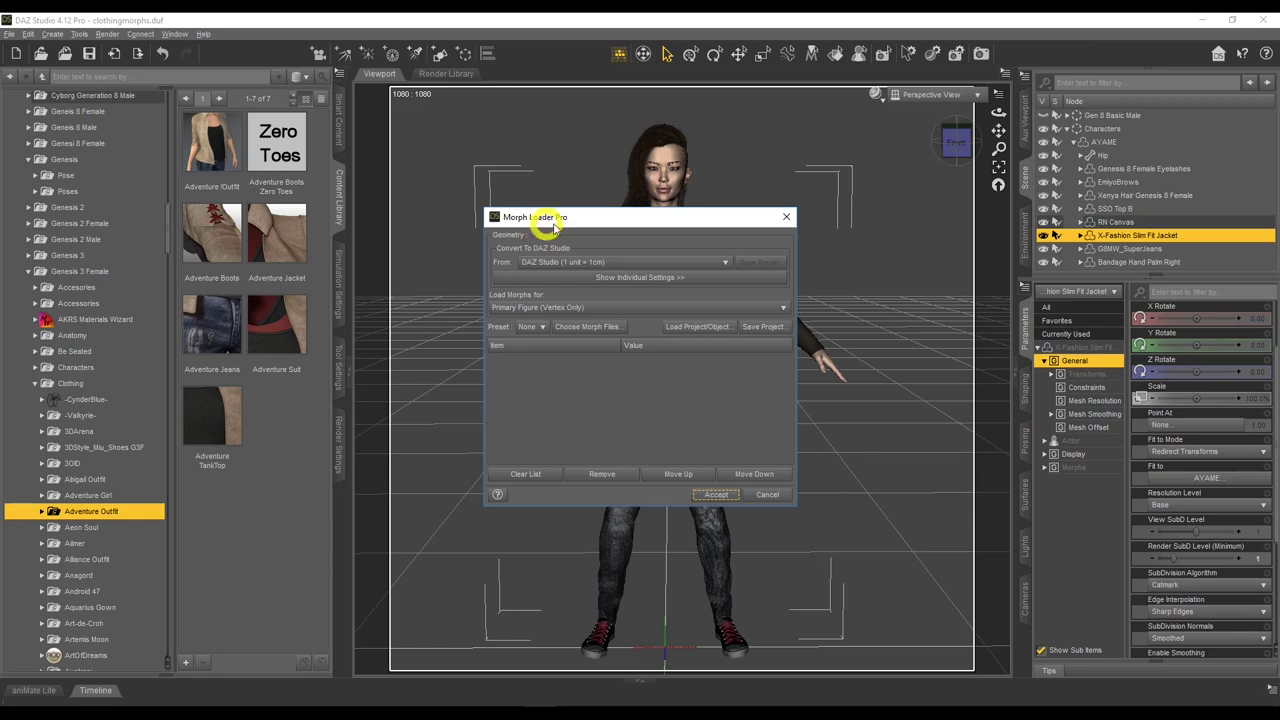
{"action": "left_click", "coordinate": [572, 277]}
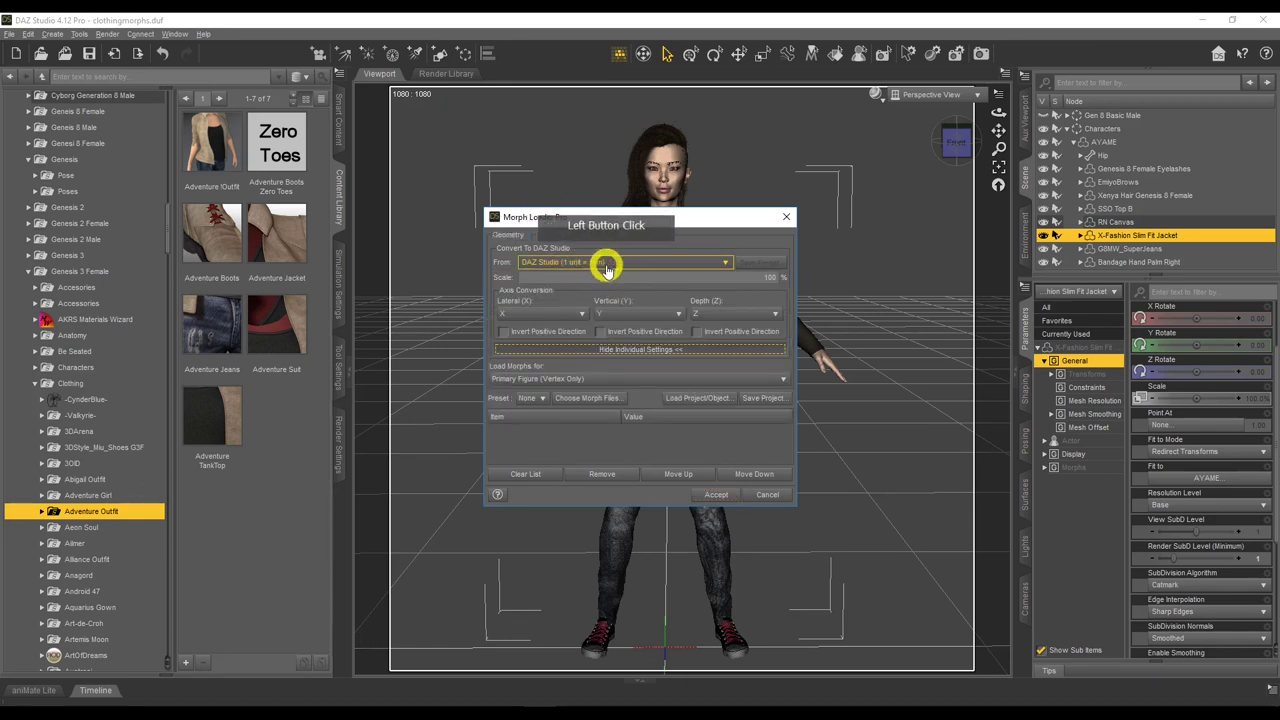
{"action": "left_click", "coordinate": [588, 263]}
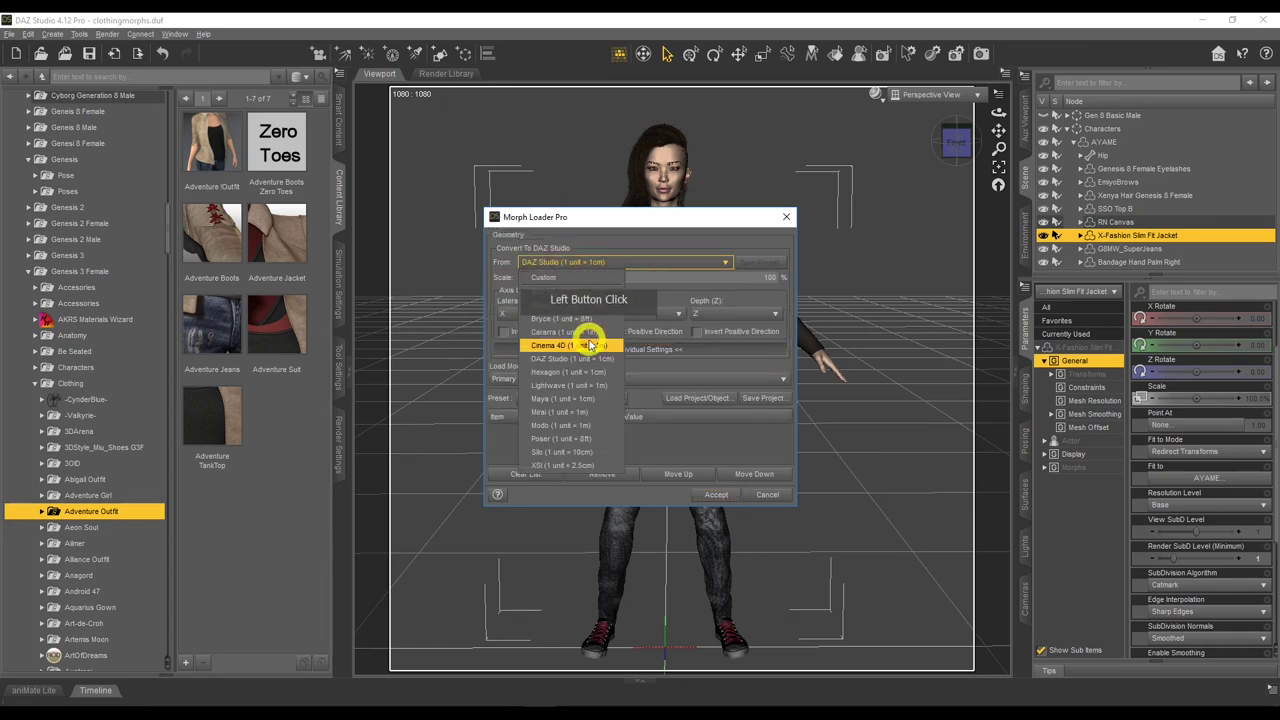
{"action": "left_click", "coordinate": [660, 283]}
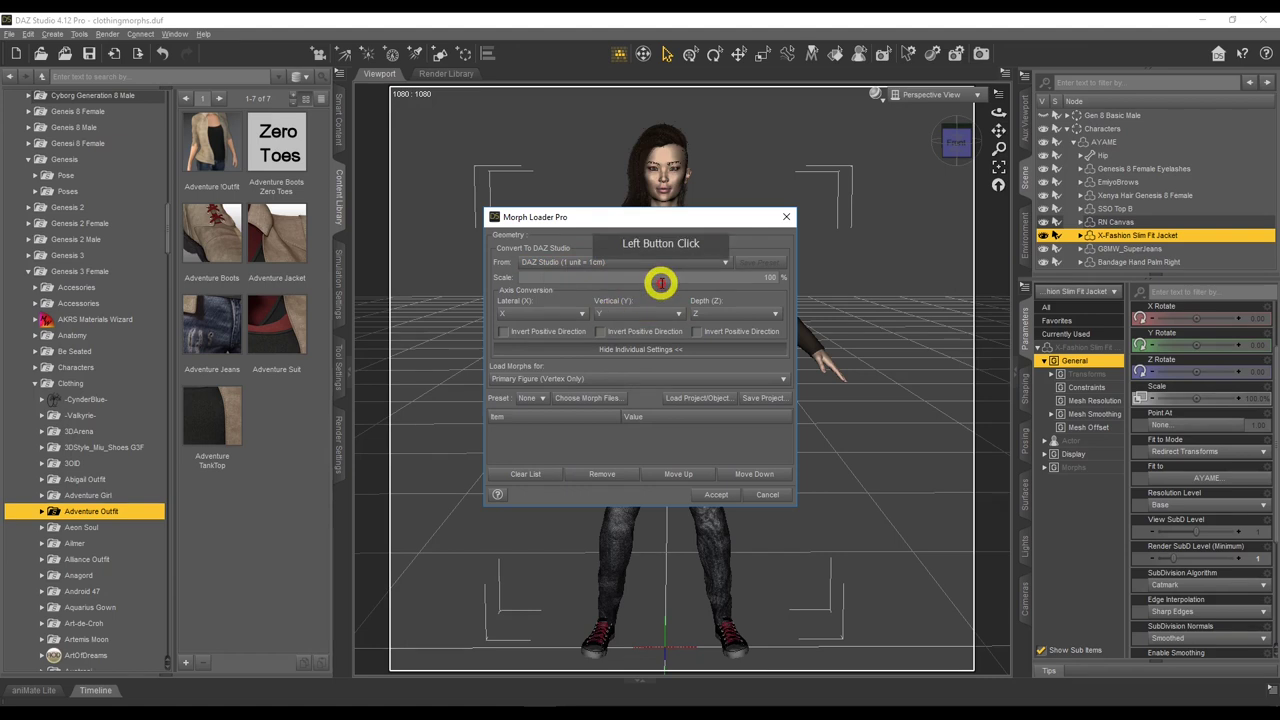
Load Ayame Jacket Fit 2.obj from Documents as a jacket morph with Reverse Deformations turned on.
{"action": "left_click", "coordinate": [605, 399]}
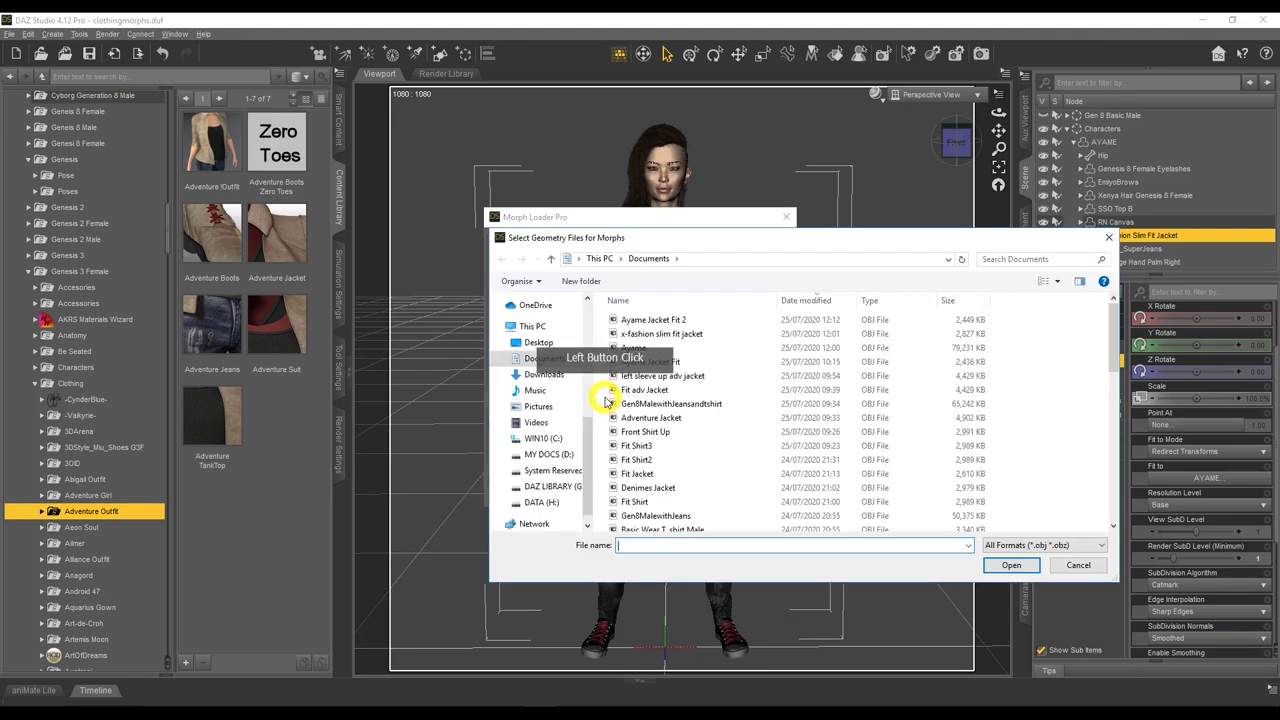
{"action": "double_click", "coordinate": [658, 320]}
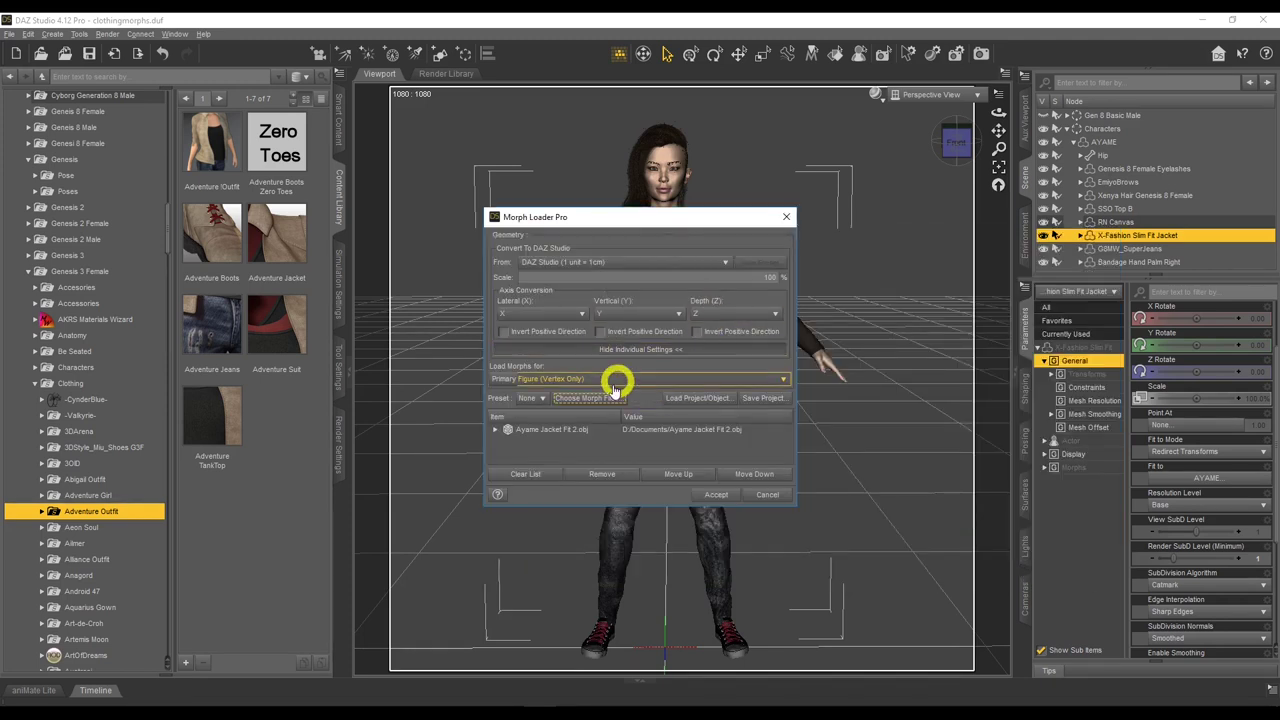
{"action": "left_click", "coordinate": [493, 429]}
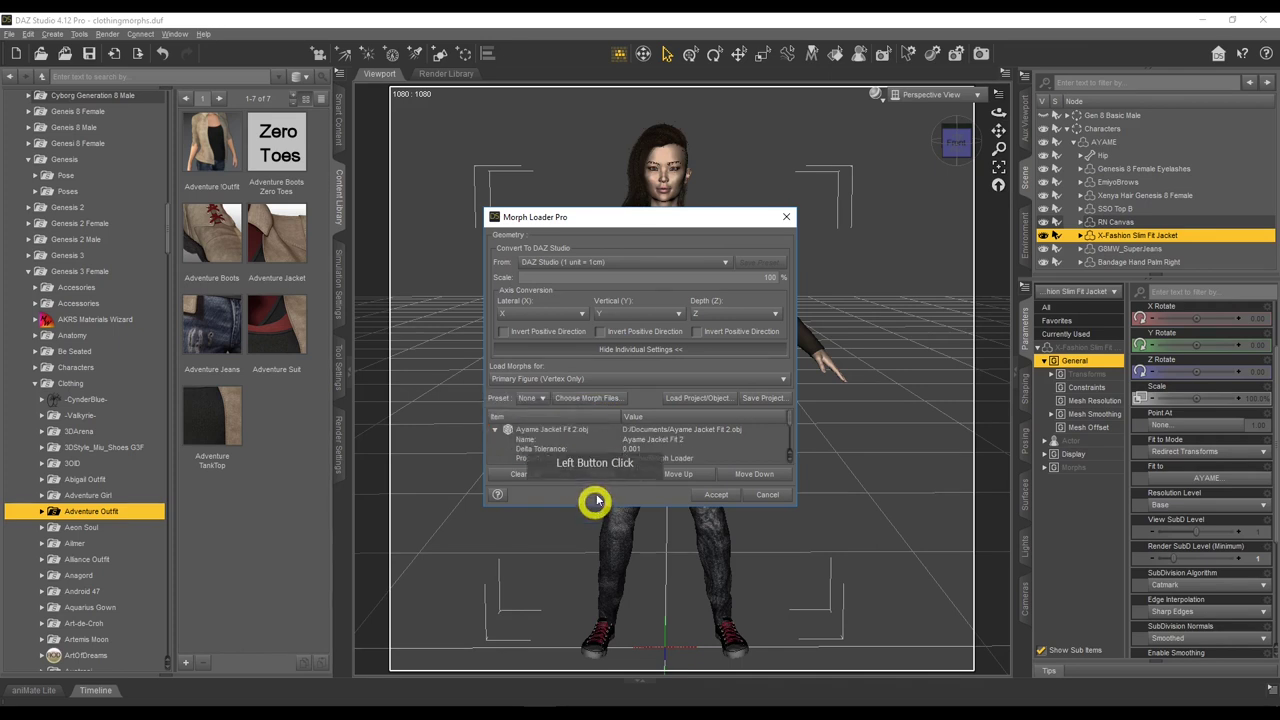
{"action": "left_click", "coordinate": [655, 348]}
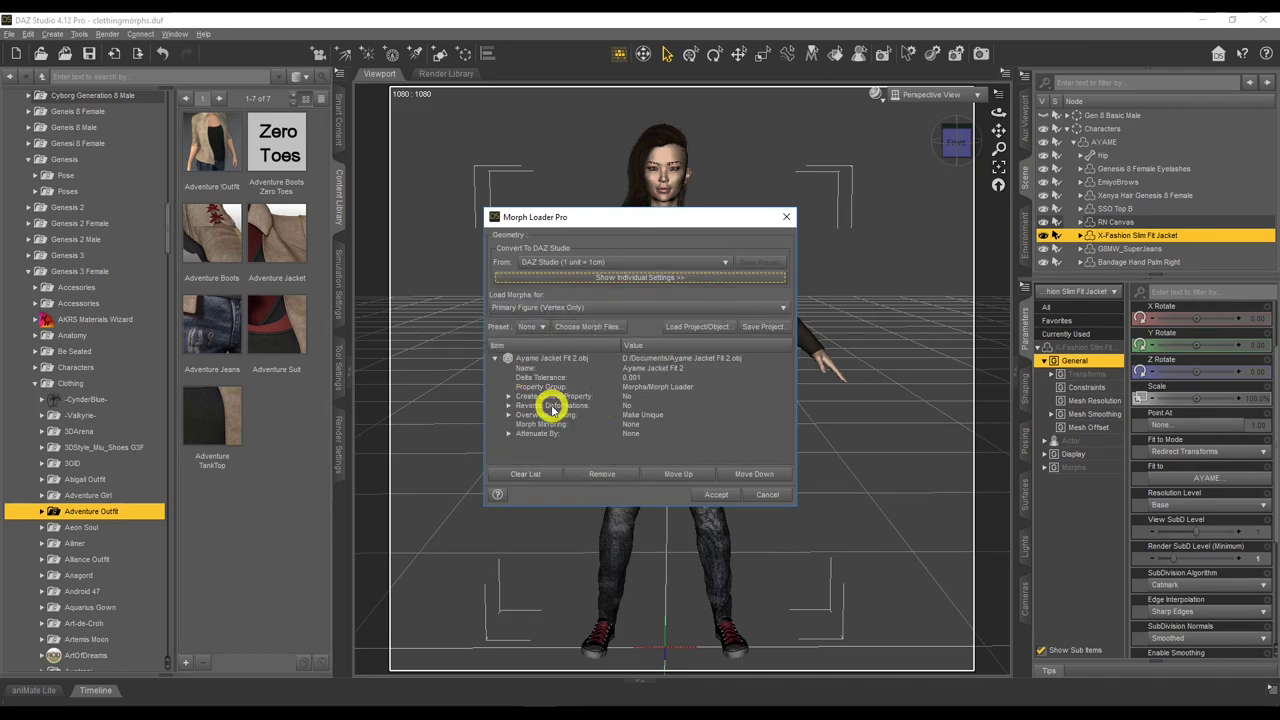
{"action": "right_click", "coordinate": [630, 406]}
{"action": "left_click", "coordinate": [640, 411]}
{"action": "left_click", "coordinate": [706, 495]}
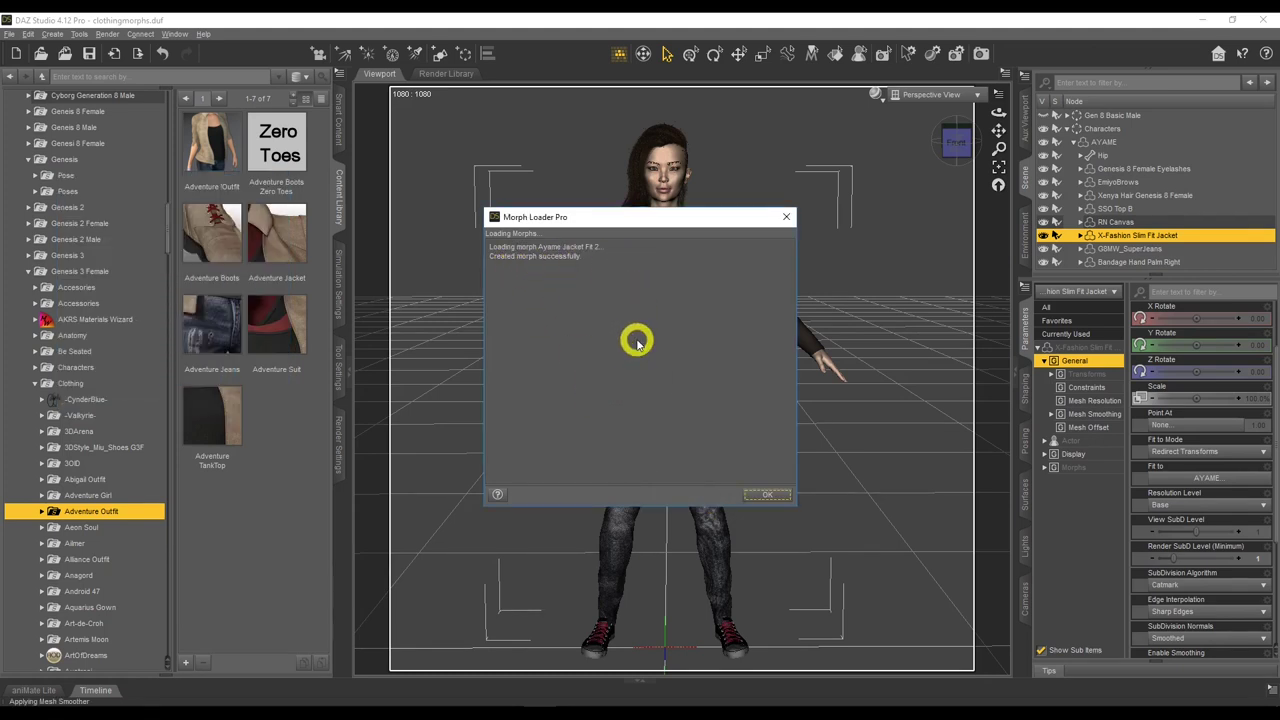
{"action": "left_click", "coordinate": [759, 496]}
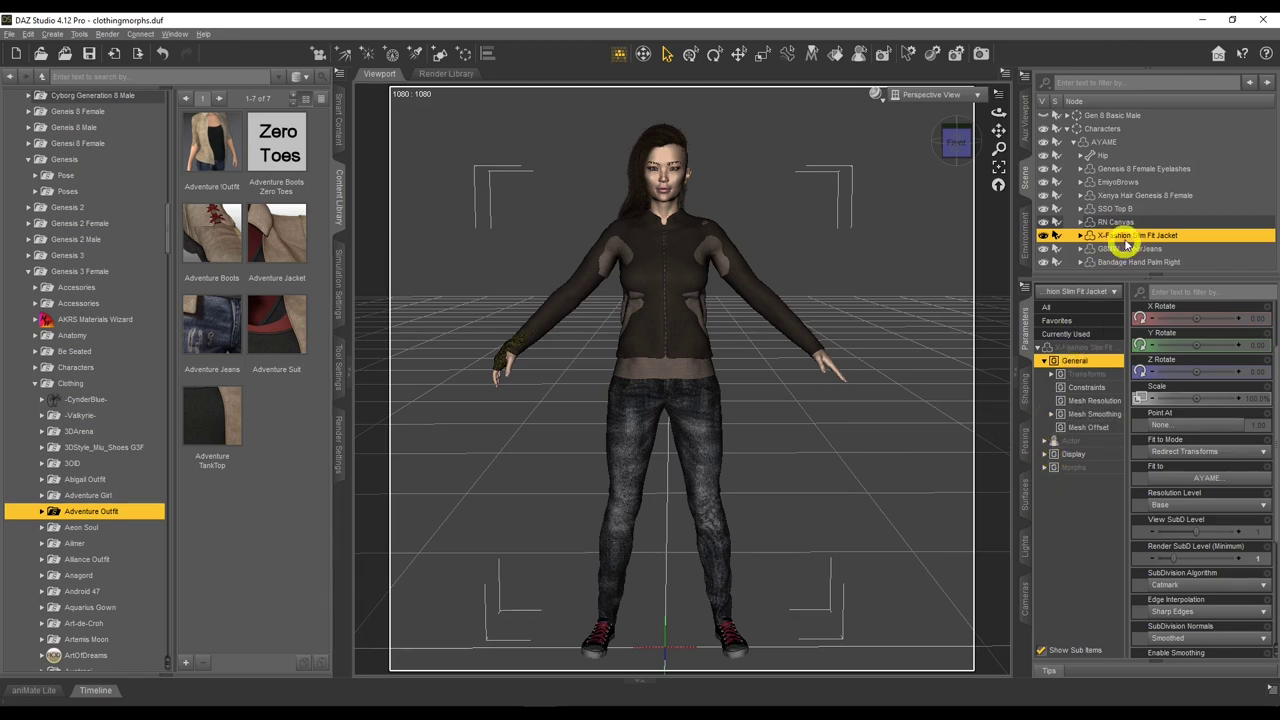
Set the jacket's Ayame Jacket Fit 2 morph to 100% and inspect the back of the jacket for poke-through.
{"action": "left_click", "coordinate": [1077, 467]}
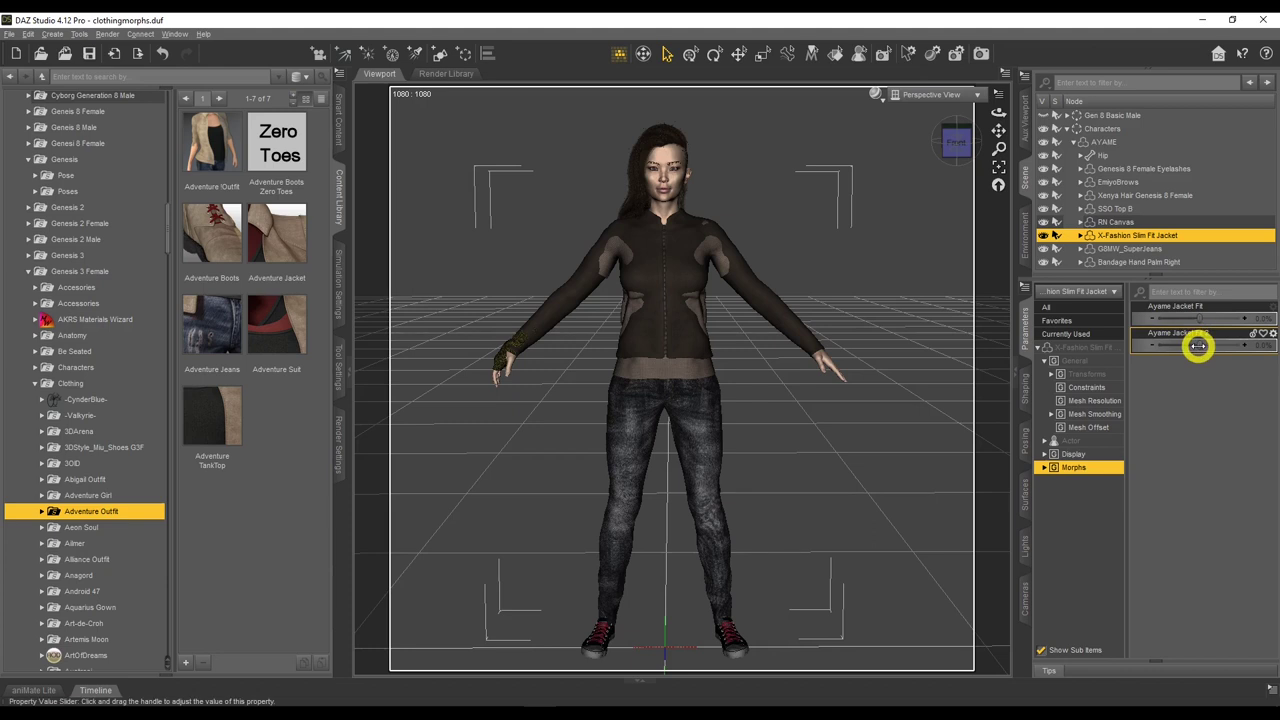
{"action": "left_click_drag", "start_coordinate": [1199, 345], "coordinate": [1278, 346]}
{"action": "mouse_move", "coordinate": [1003, 112]}
{"action": "left_mouse_down"}
{"action": "mouse_move", "coordinate": [1020, 112]}
{"action": "mouse_move", "coordinate": [1001, 113]}
{"action": "left_mouse_up"}
{"action": "scroll", "coordinate": [654, 277], "scroll_direction": "up", "scroll_amount": 5}
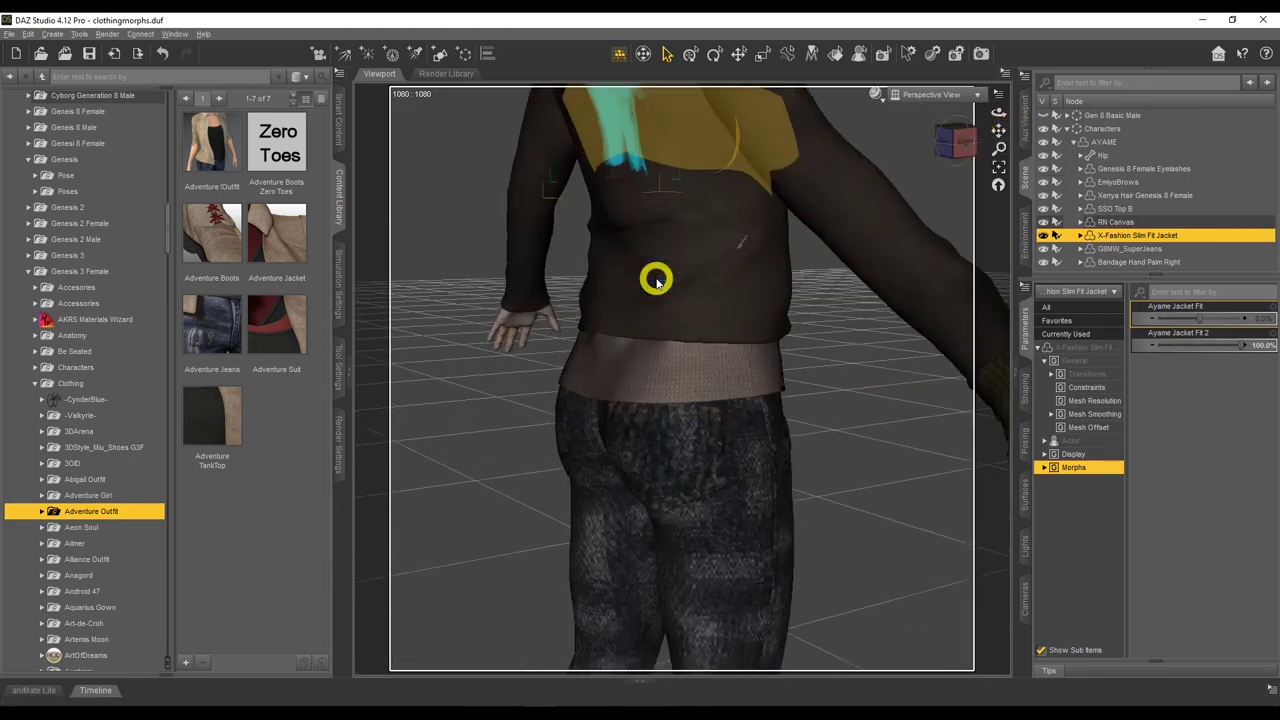
{"action": "left_click_drag", "start_coordinate": [1000, 134], "coordinate": [740, 355]}
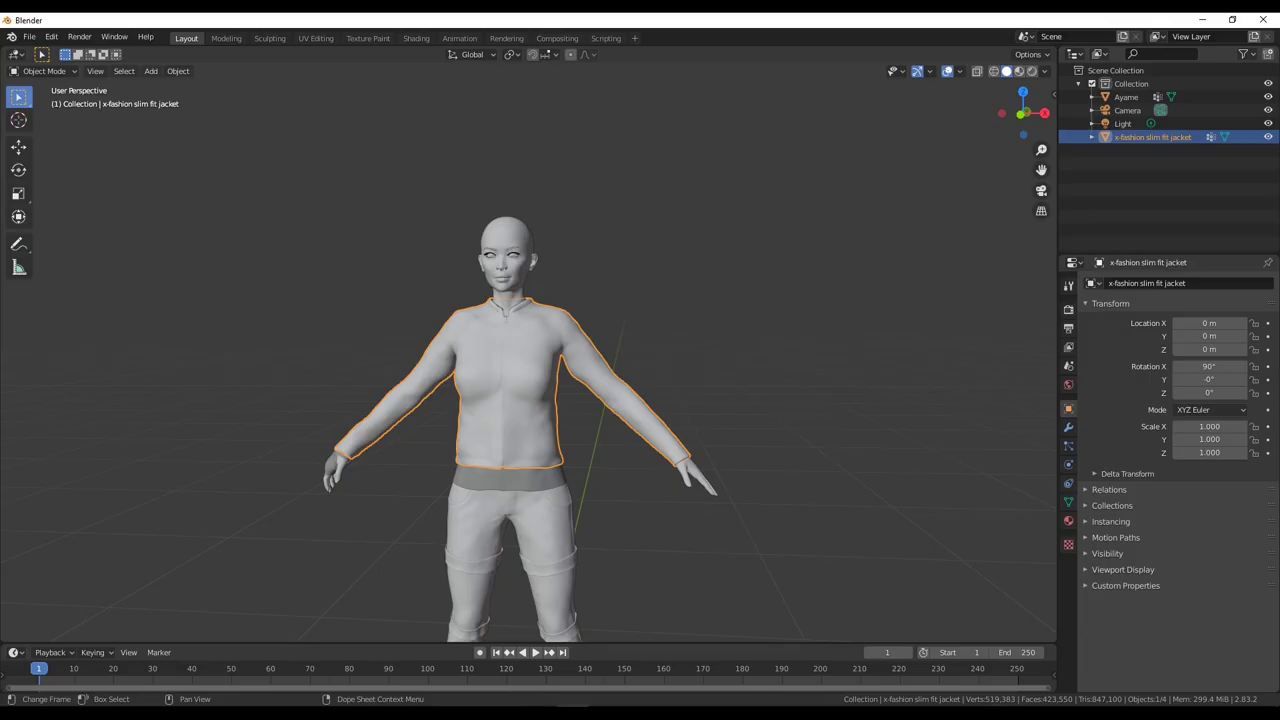
Switch to Blender and examine the back and underarm of the sculpted jacket for the area that pokes through in DAZ Studio.
{"action": "left_click", "coordinate": [610, 450]}
{"action": "middle_click_drag", "start_coordinate": [589, 434], "coordinate": [632, 418]}
{"action": "scroll", "coordinate": [632, 418], "scroll_direction": "up", "scroll_amount": 3}
{"action": "mouse_move", "coordinate": [674, 471]}
{"action": "middle_mouse_down"}
{"action": "mouse_move", "coordinate": [689, 451]}
{"action": "mouse_move", "coordinate": [694, 486]}
{"action": "mouse_move", "coordinate": [651, 491]}
{"action": "mouse_move", "coordinate": [686, 491]}
{"action": "middle_mouse_up"}
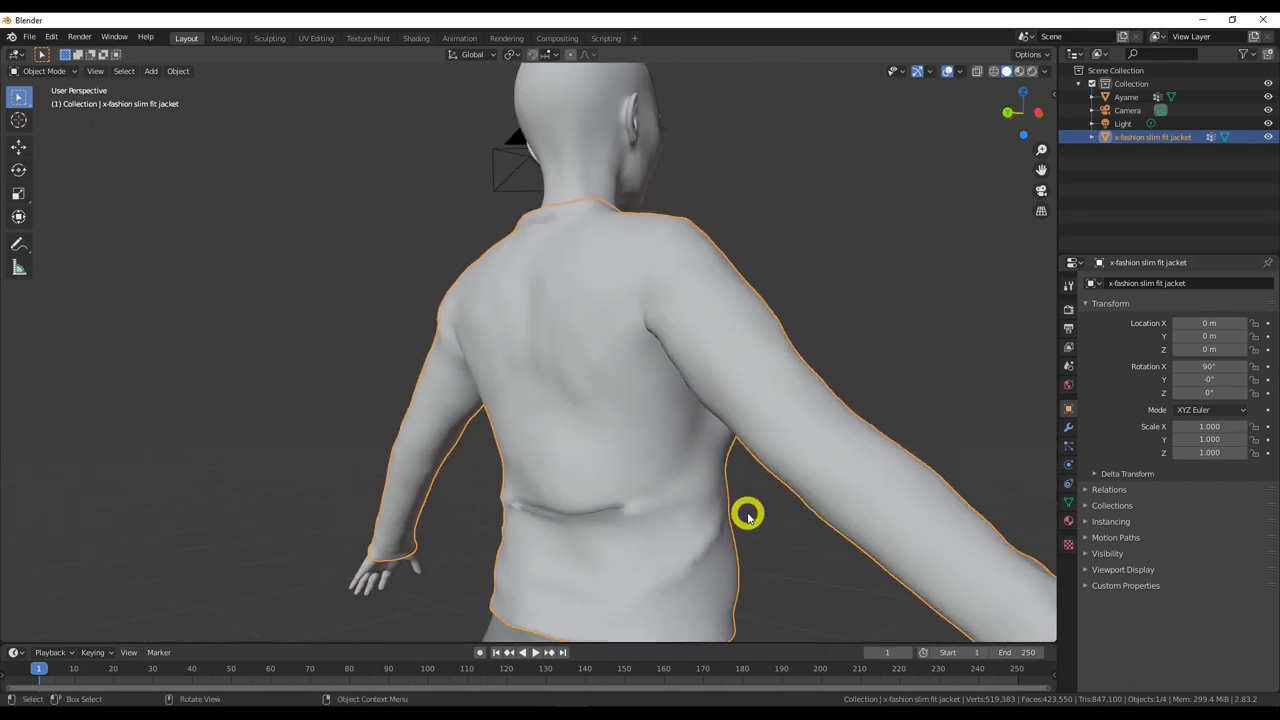
{"action": "scroll", "coordinate": [749, 512], "scroll_direction": "up", "scroll_amount": 2}
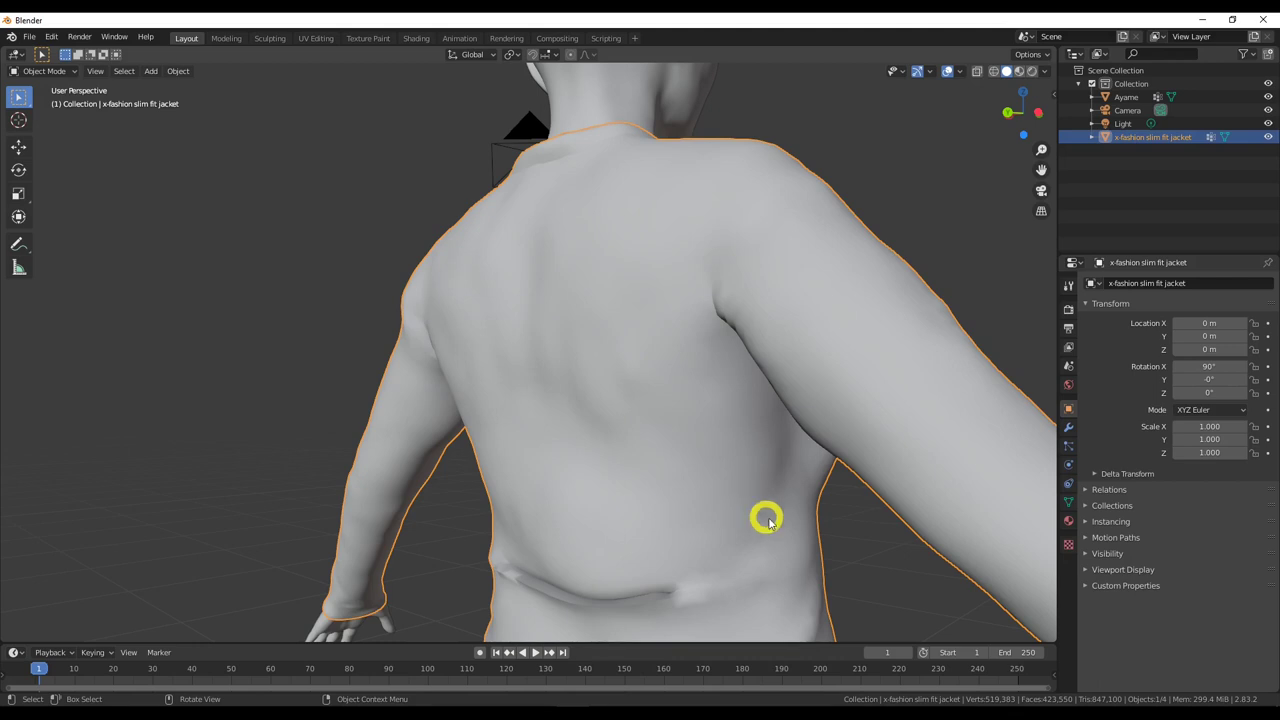
{"action": "middle_click_drag", "start_coordinate": [783, 522], "coordinate": [780, 494]}
{"action": "scroll", "coordinate": [813, 557], "scroll_direction": "down", "scroll_amount": 1}
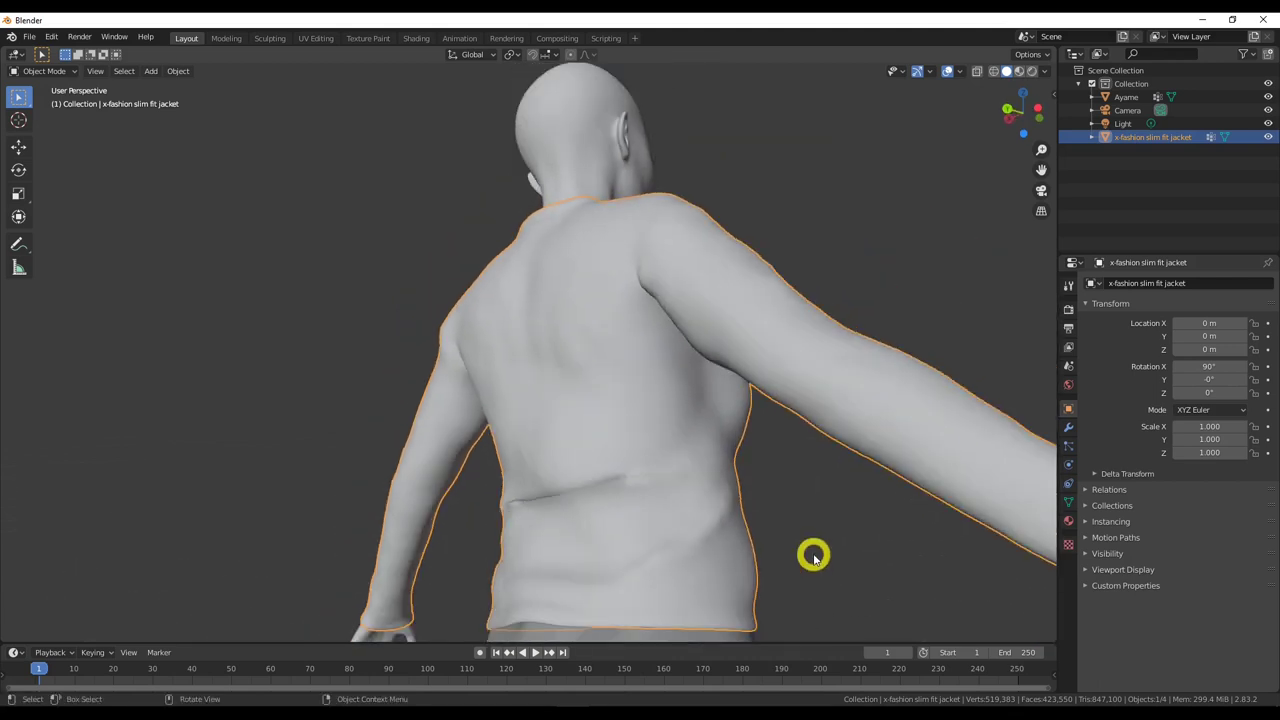
{"action": "left_click", "coordinate": [1194, 49]}
Return to DAZ Studio and check the jacket's lower back and the right sleeve down to the cuff.
{"action": "left_click", "coordinate": [729, 443]}
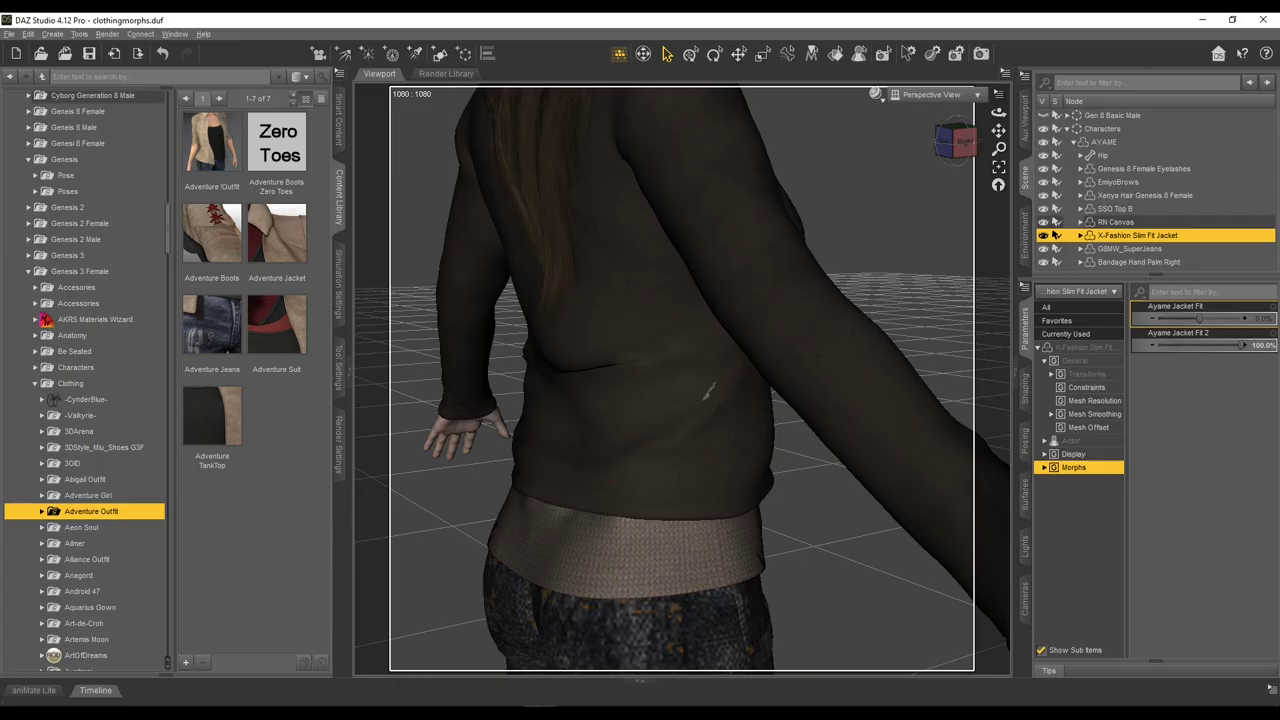
{"action": "left_click", "coordinate": [674, 486]}
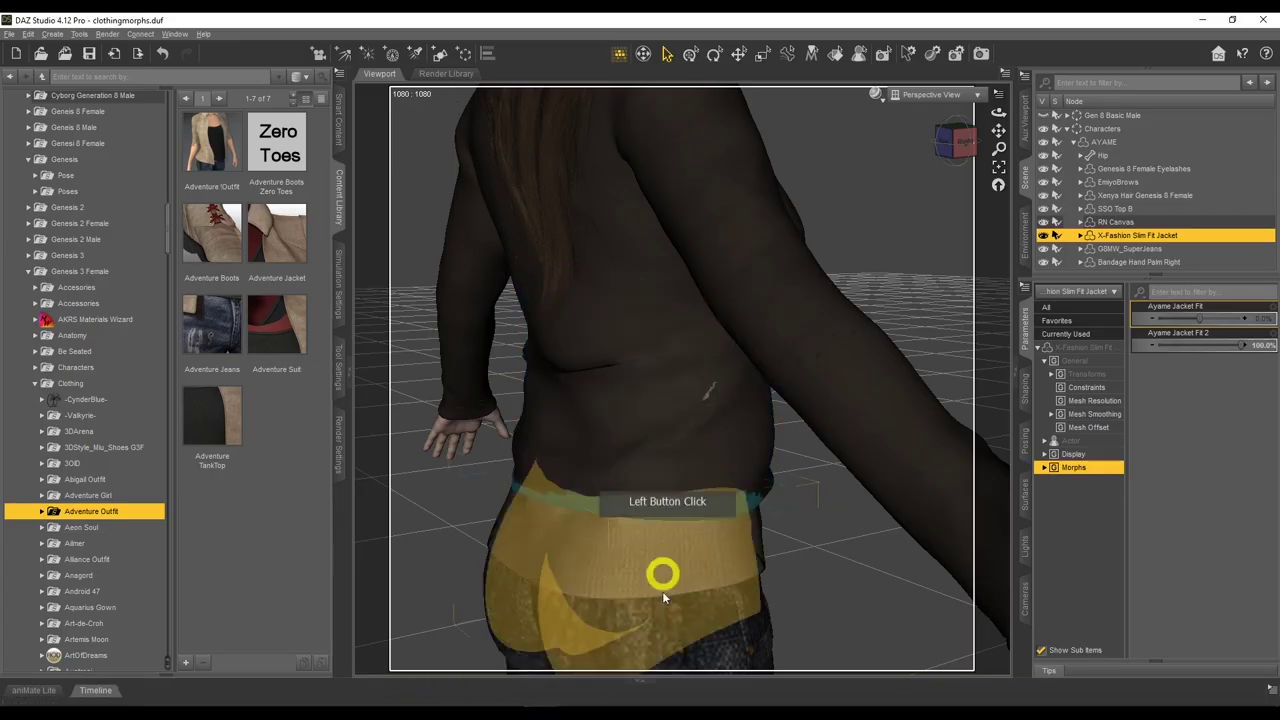
{"action": "left_click_drag", "start_coordinate": [997, 131], "coordinate": [614, 368]}
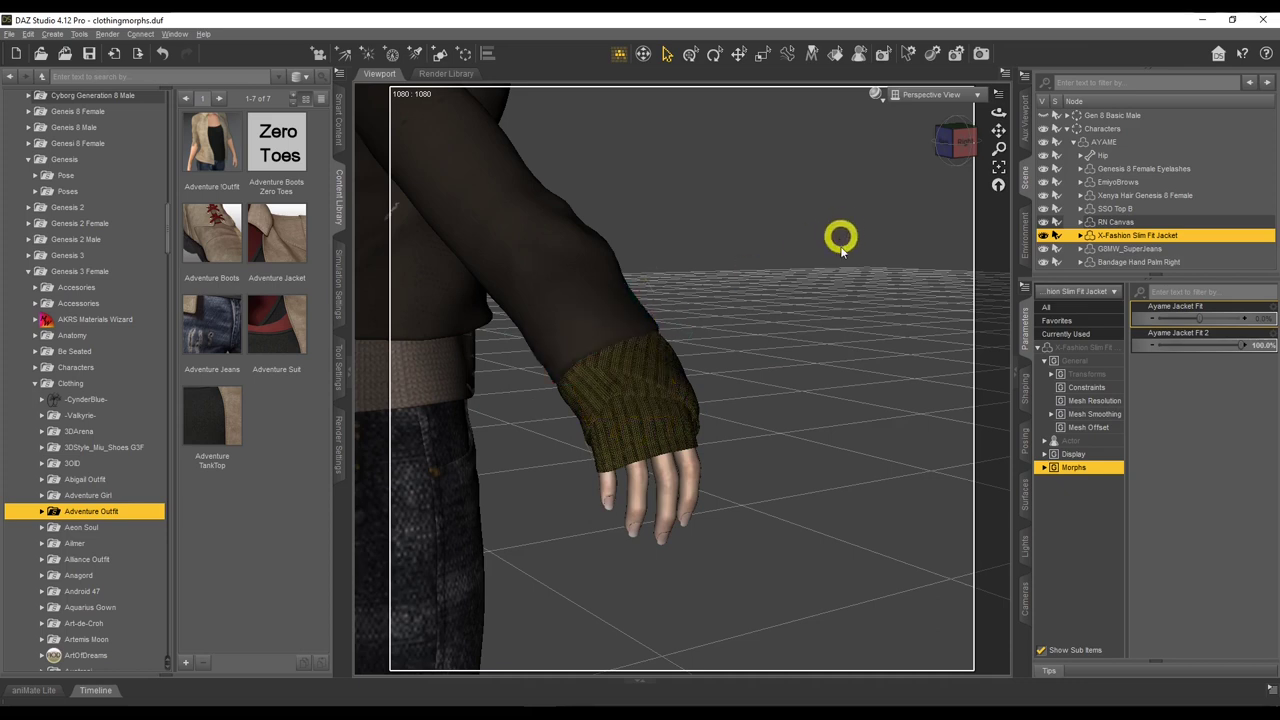
Preview the whole dressed figure from the front in a photorealistic rendered draw style, and restore the shaded viewport style.
{"action": "left_click_drag", "start_coordinate": [996, 109], "coordinate": [993, 131]}
{"action": "scroll", "coordinate": [826, 212], "scroll_direction": "down", "scroll_amount": 5}
{"action": "left_click", "coordinate": [875, 93]}
{"action": "left_click", "coordinate": [903, 262]}
{"action": "left_click", "coordinate": [940, 337]}
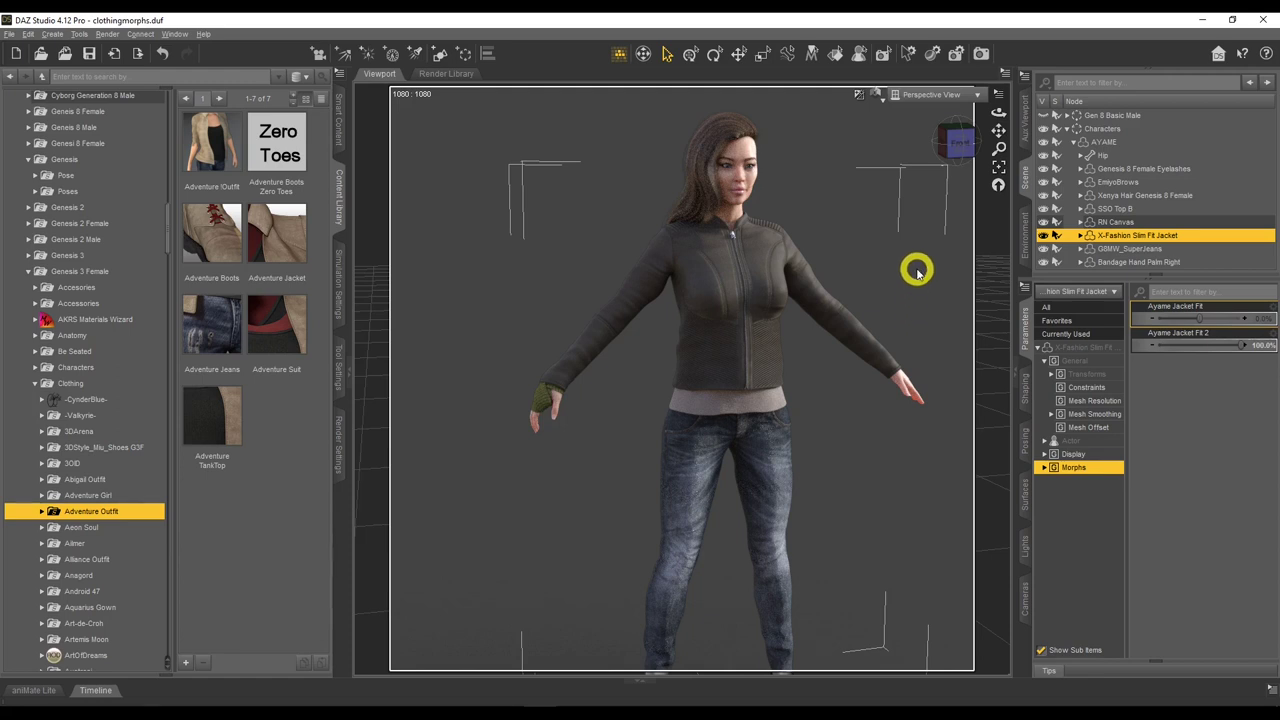
{"action": "left_click_drag", "start_coordinate": [996, 114], "coordinate": [996, 130]}
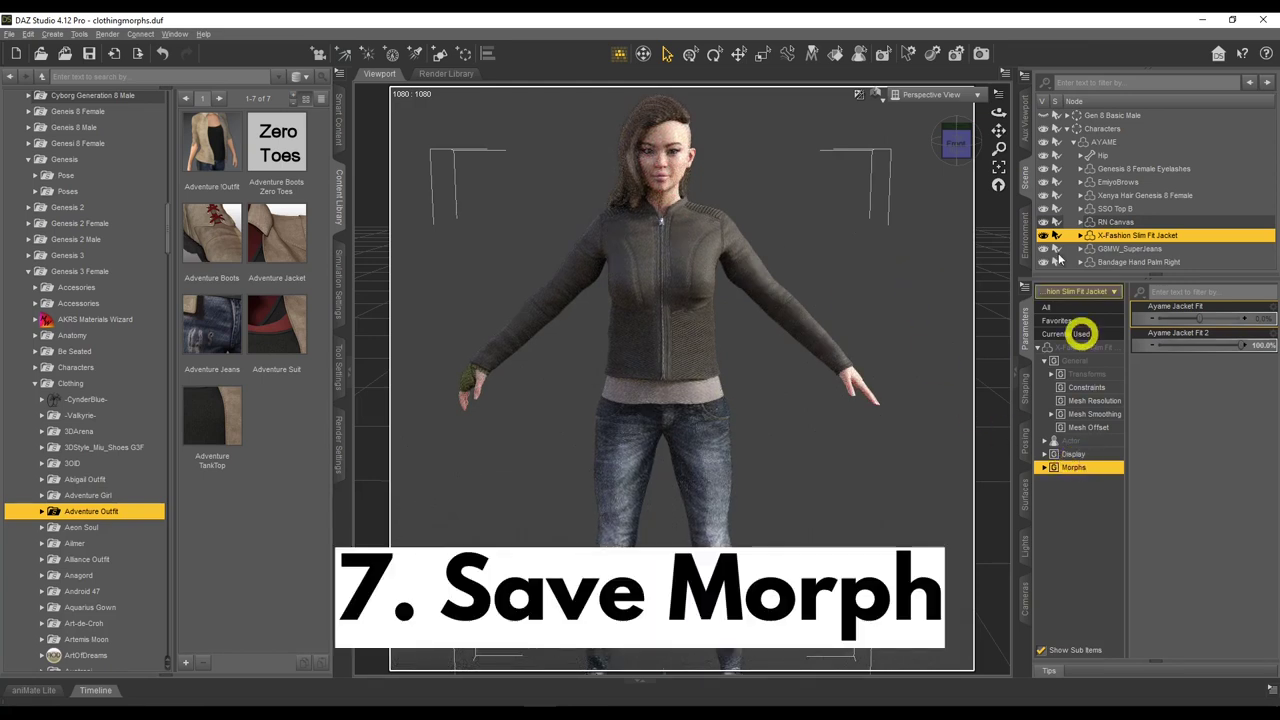
{"action": "left_click", "coordinate": [859, 95]}
{"action": "left_click", "coordinate": [887, 207]}
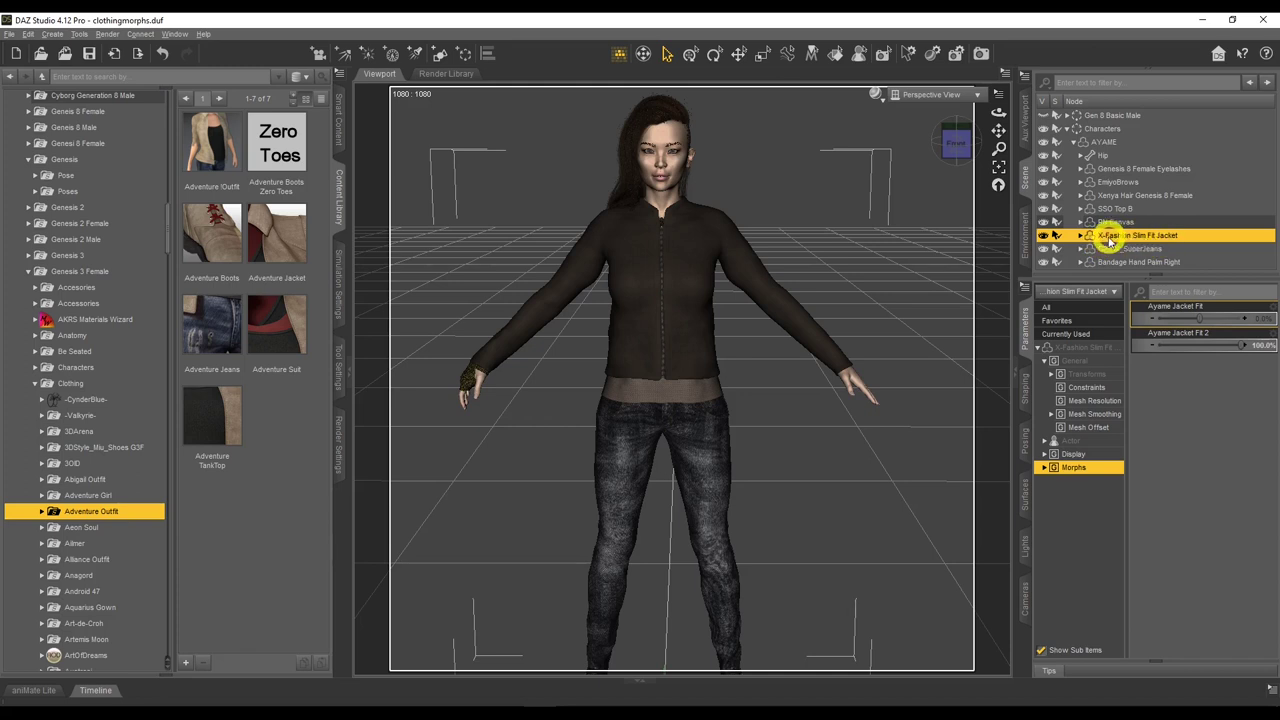
Save only the X-Fashion Slim Fit Jacket's Ayame Jacket Fit 2 morph as a morph support asset.
{"action": "left_click", "coordinate": [1133, 237]}
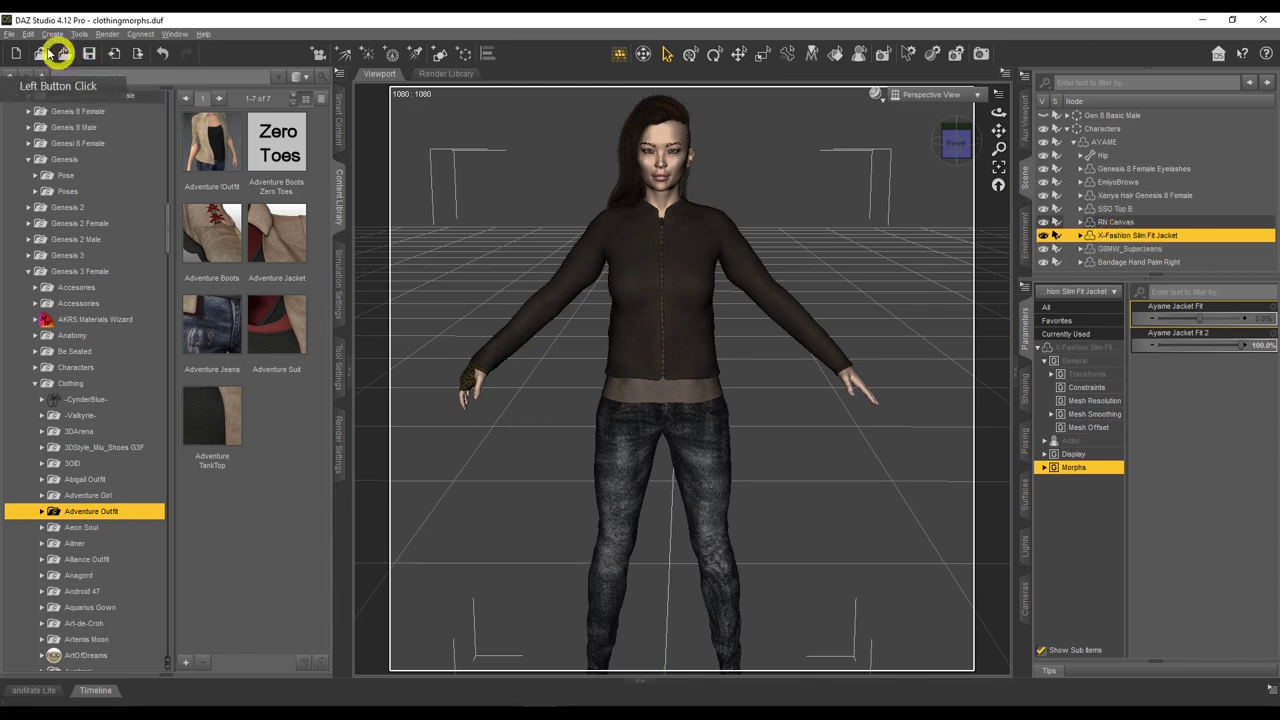
{"action": "left_click", "coordinate": [9, 34]}
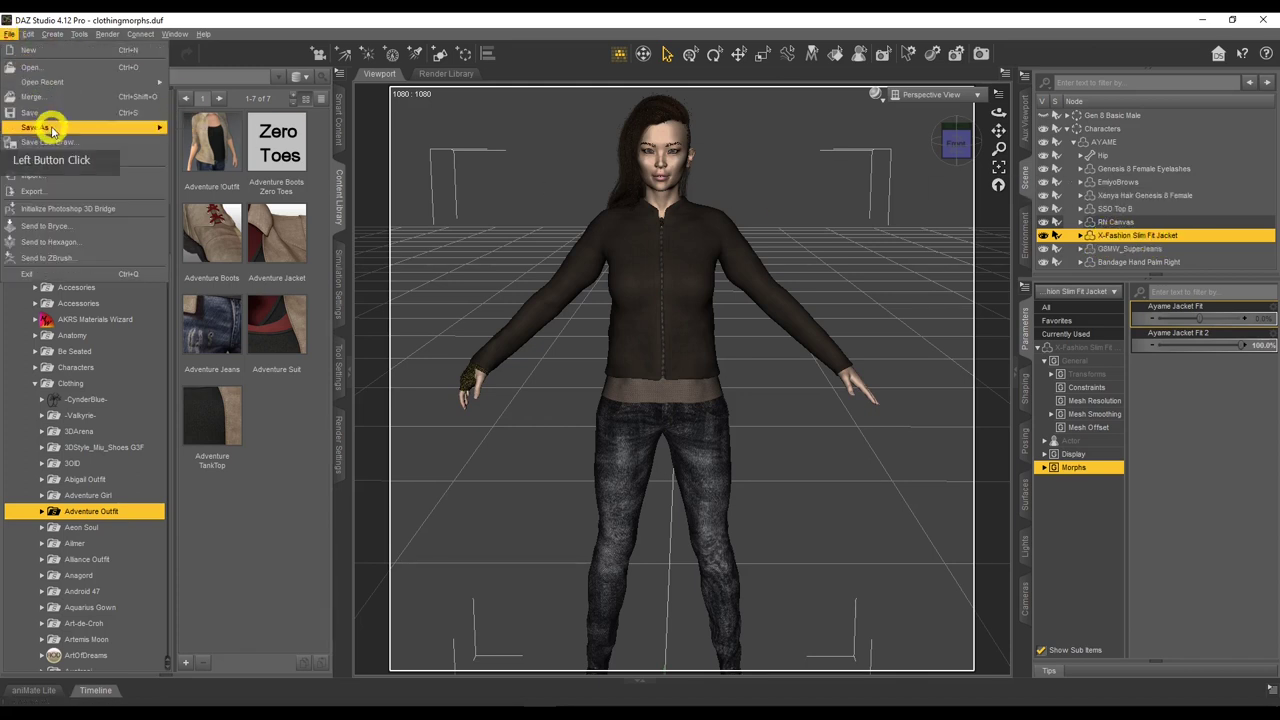
{"action": "mouse_move", "coordinate": [46, 127]}
{"action": "mouse_move", "coordinate": [257, 420]}
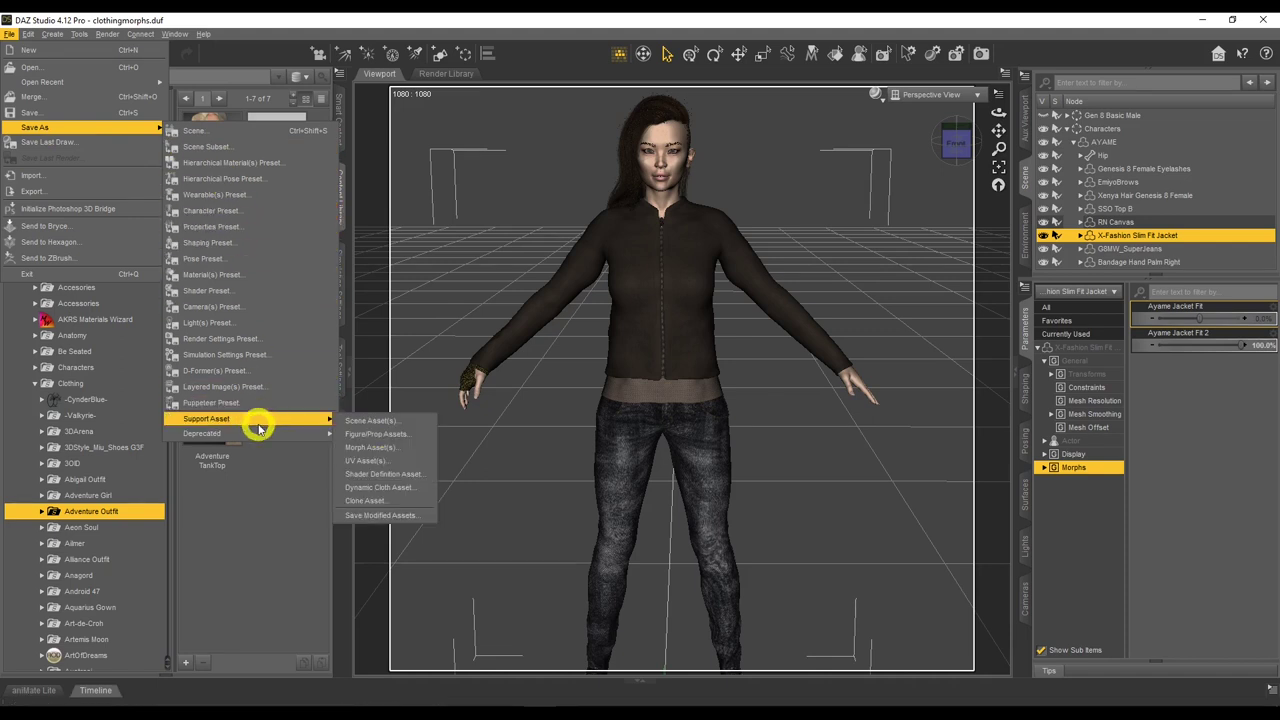
{"action": "left_click", "coordinate": [375, 448]}
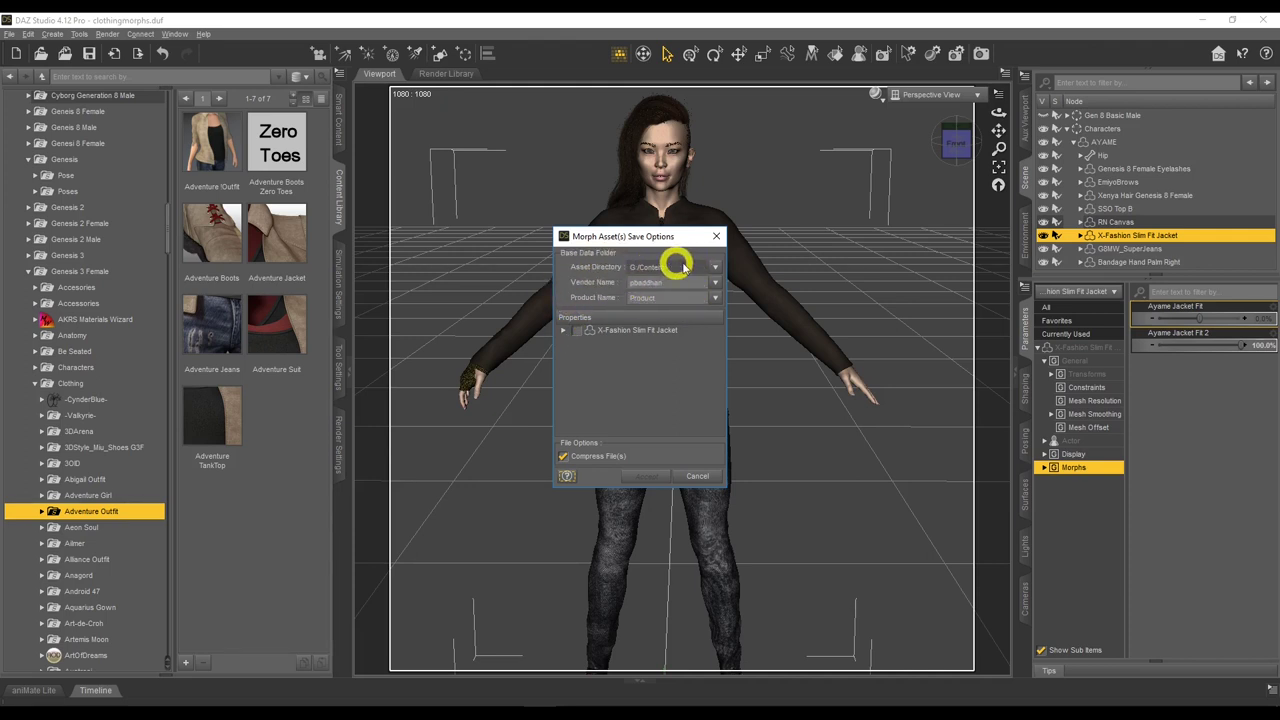
{"action": "left_click", "coordinate": [562, 331]}
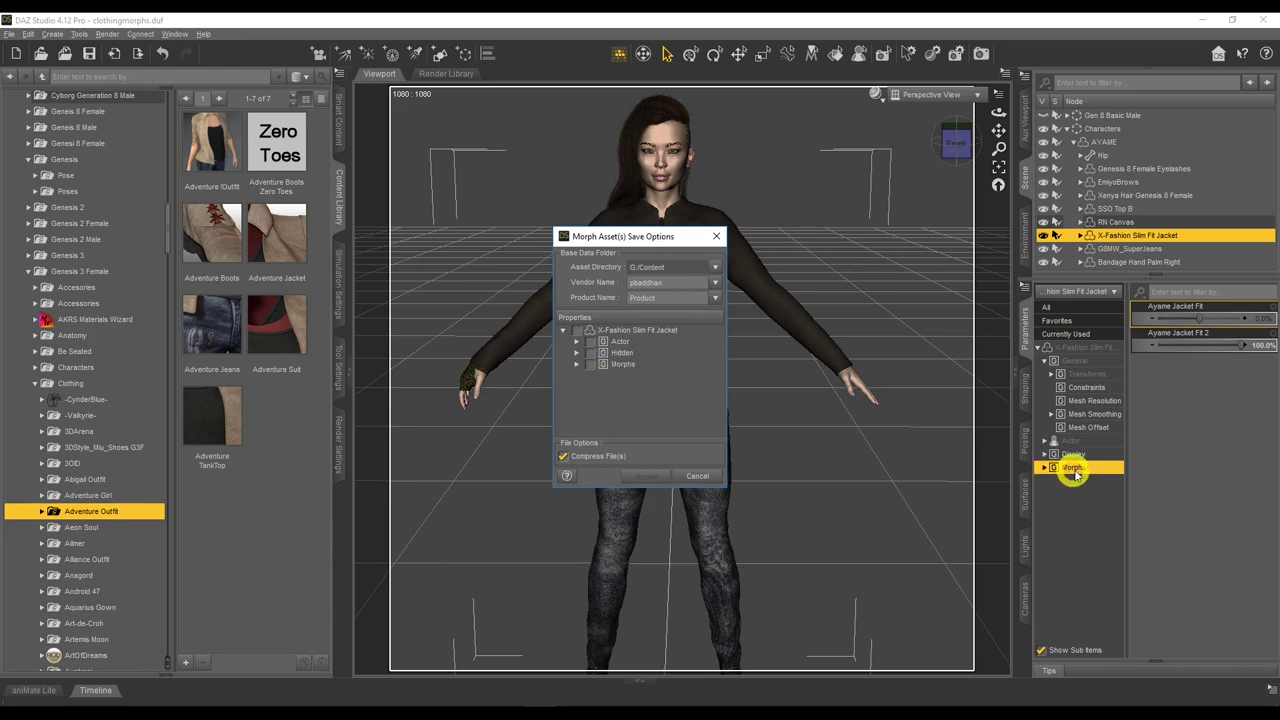
{"action": "left_click", "coordinate": [576, 366]}
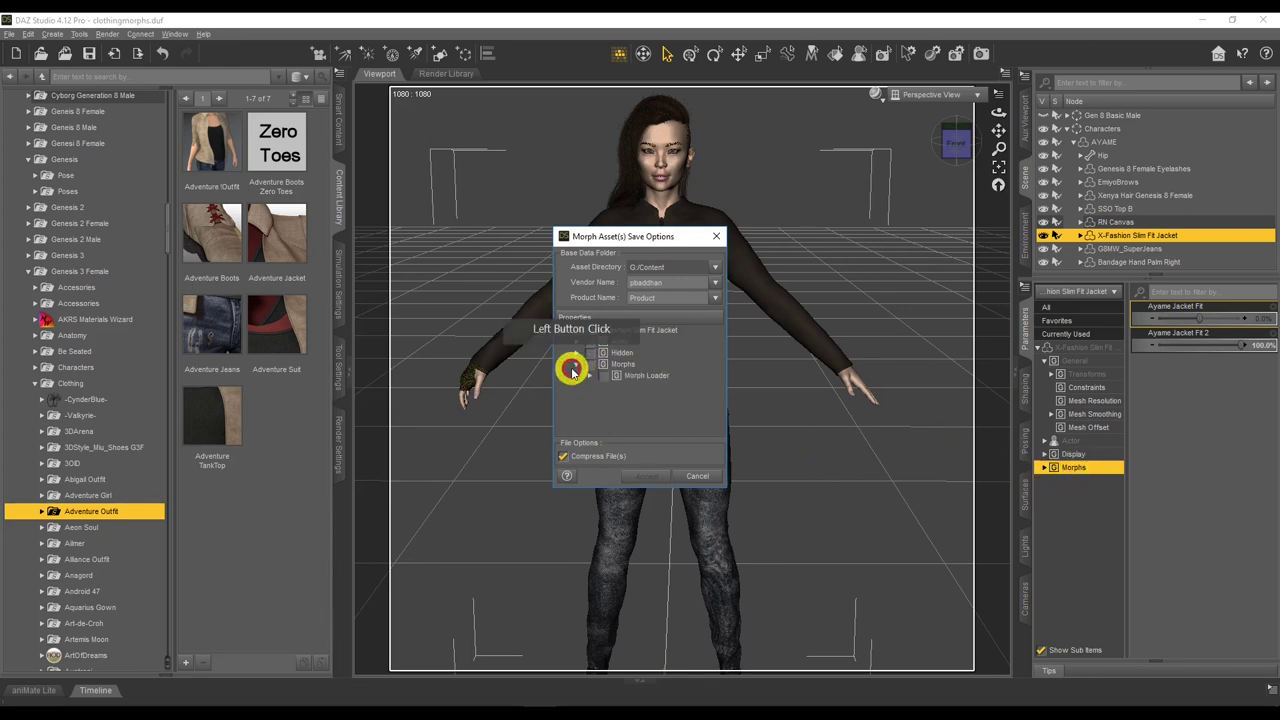
{"action": "left_click", "coordinate": [590, 375]}
{"action": "left_click", "coordinate": [683, 400]}
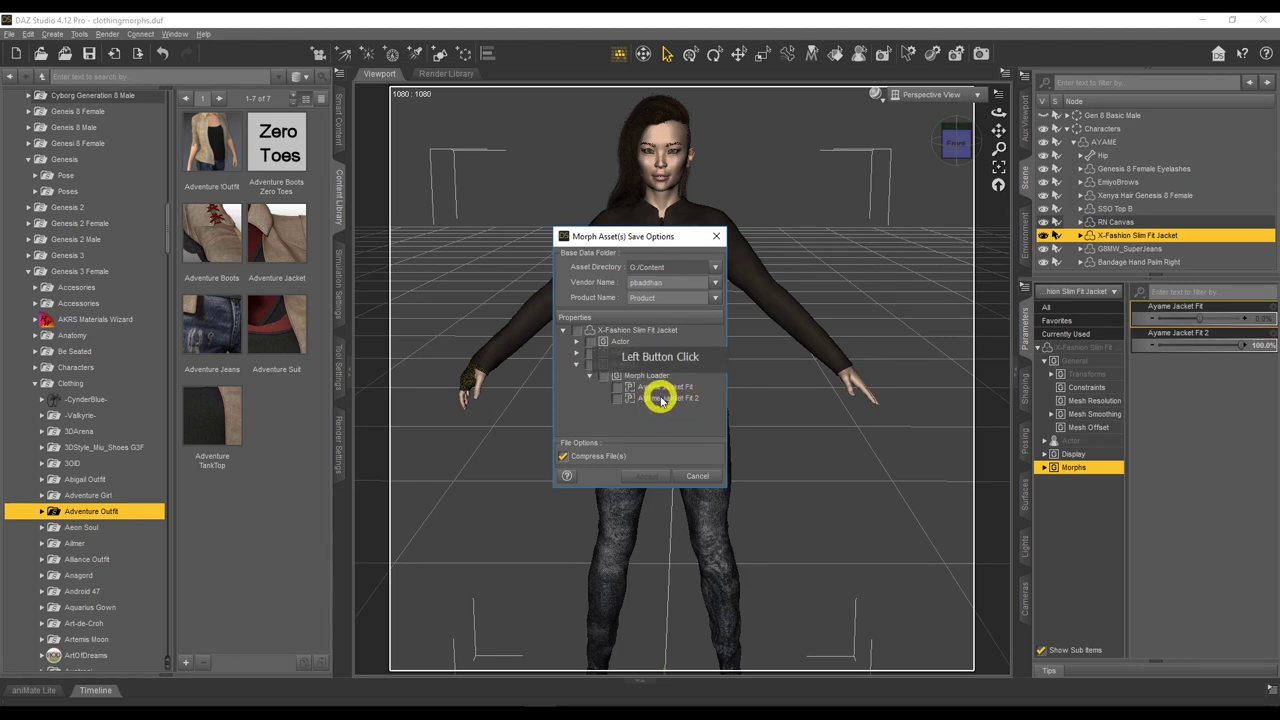
{"action": "left_click", "coordinate": [620, 400]}
{"action": "left_click", "coordinate": [645, 476]}
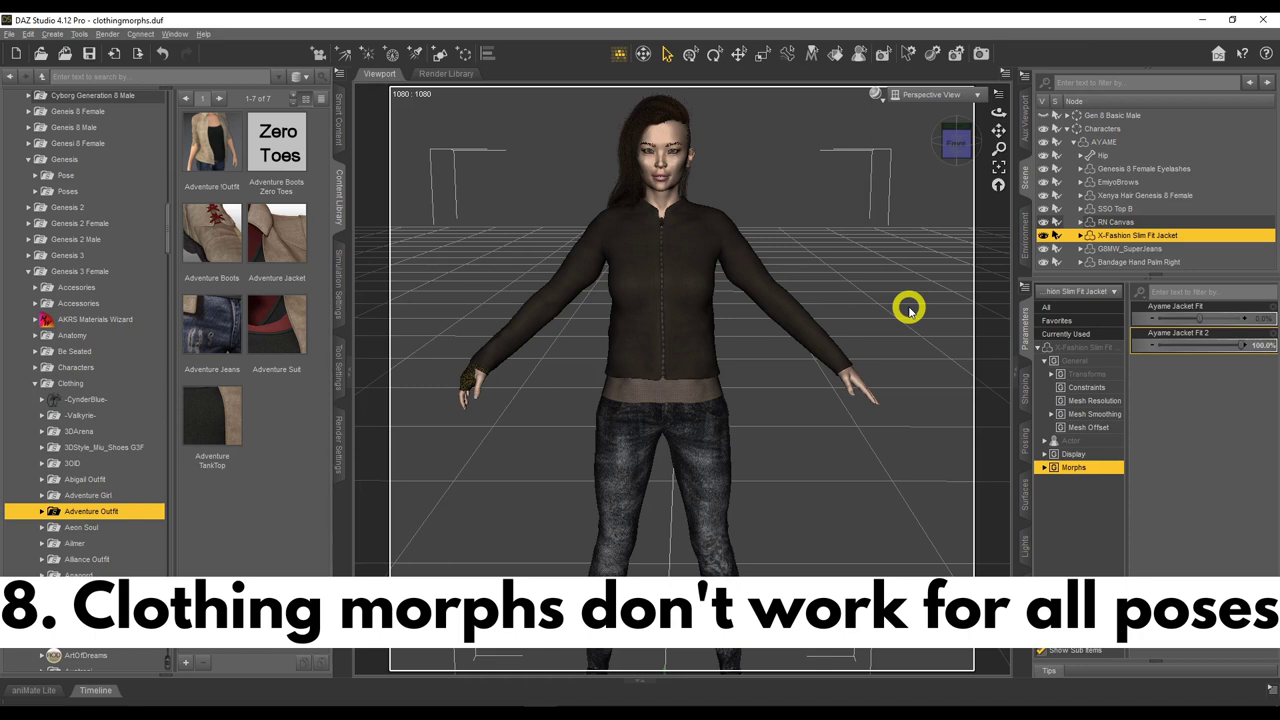
For the AYAME figure, clear the pose search filter and list the Action poses under By Function.
{"action": "left_click", "coordinate": [1105, 142]}
{"action": "left_click", "coordinate": [338, 118]}
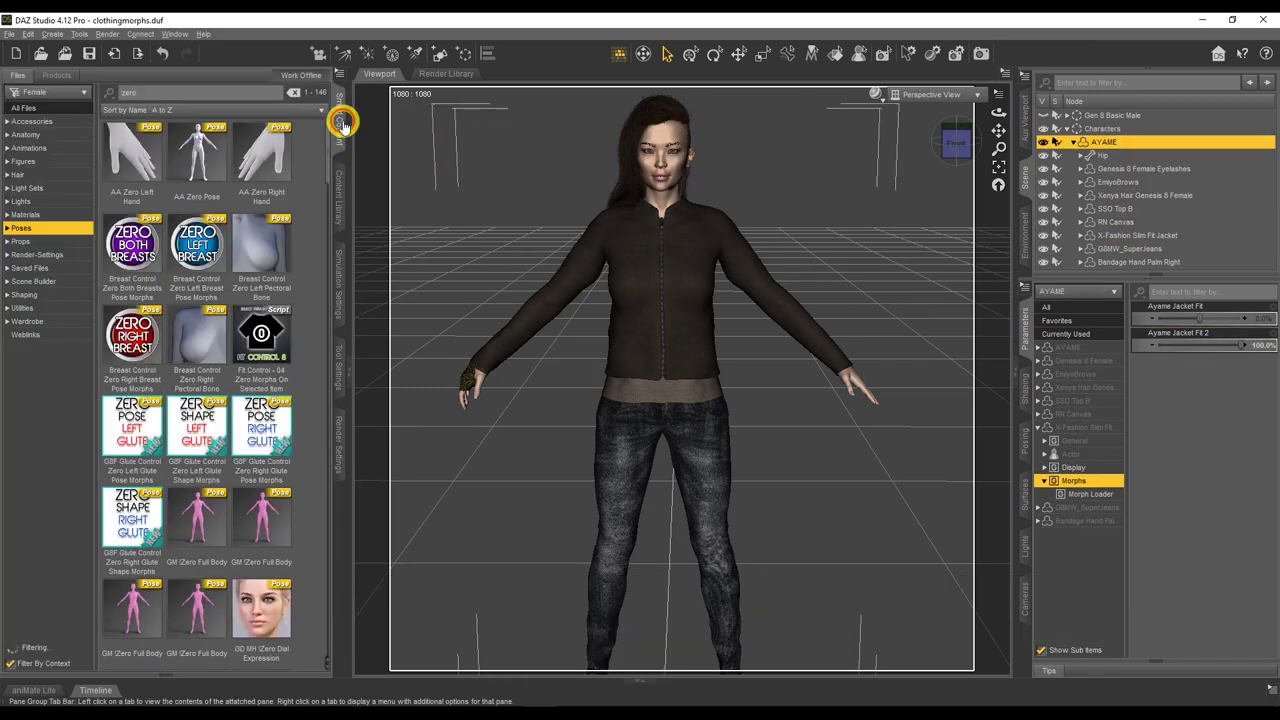
{"action": "left_click", "coordinate": [8, 254]}
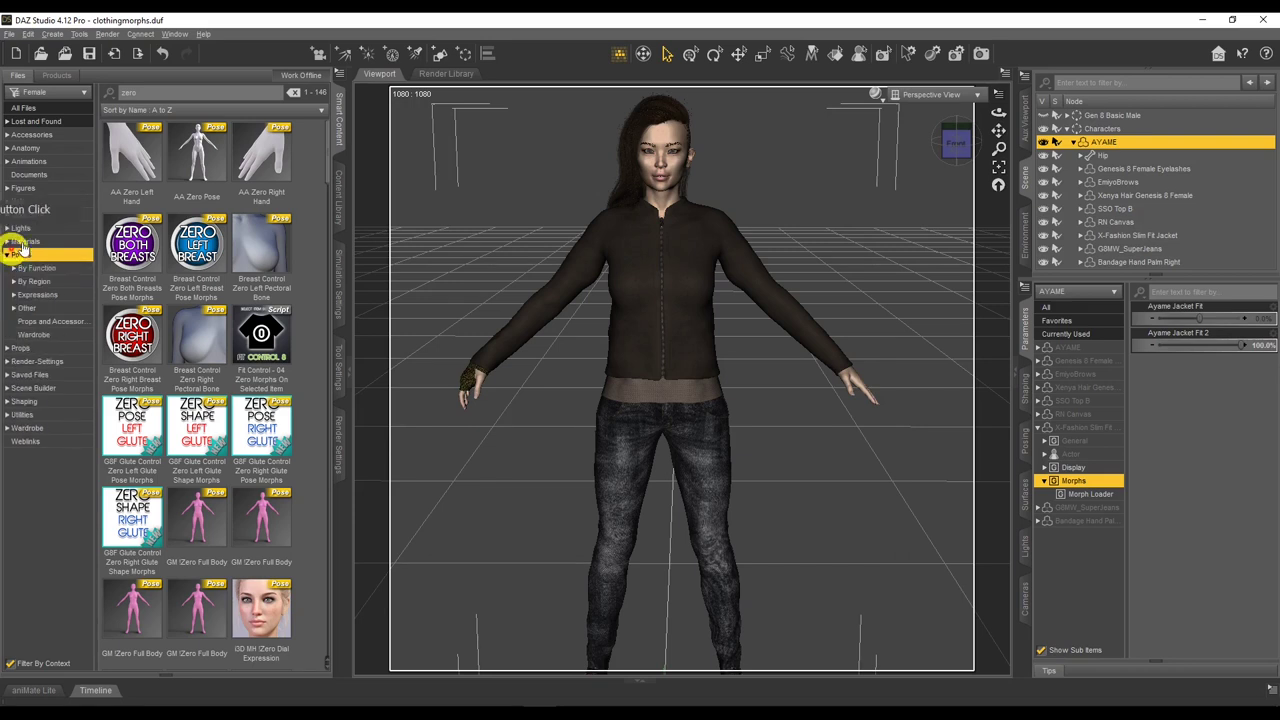
{"action": "left_click", "coordinate": [288, 103]}
{"action": "left_click", "coordinate": [36, 268]}
{"action": "left_click", "coordinate": [14, 270]}
{"action": "left_click", "coordinate": [30, 280]}
{"action": "left_click", "coordinate": [186, 357]}
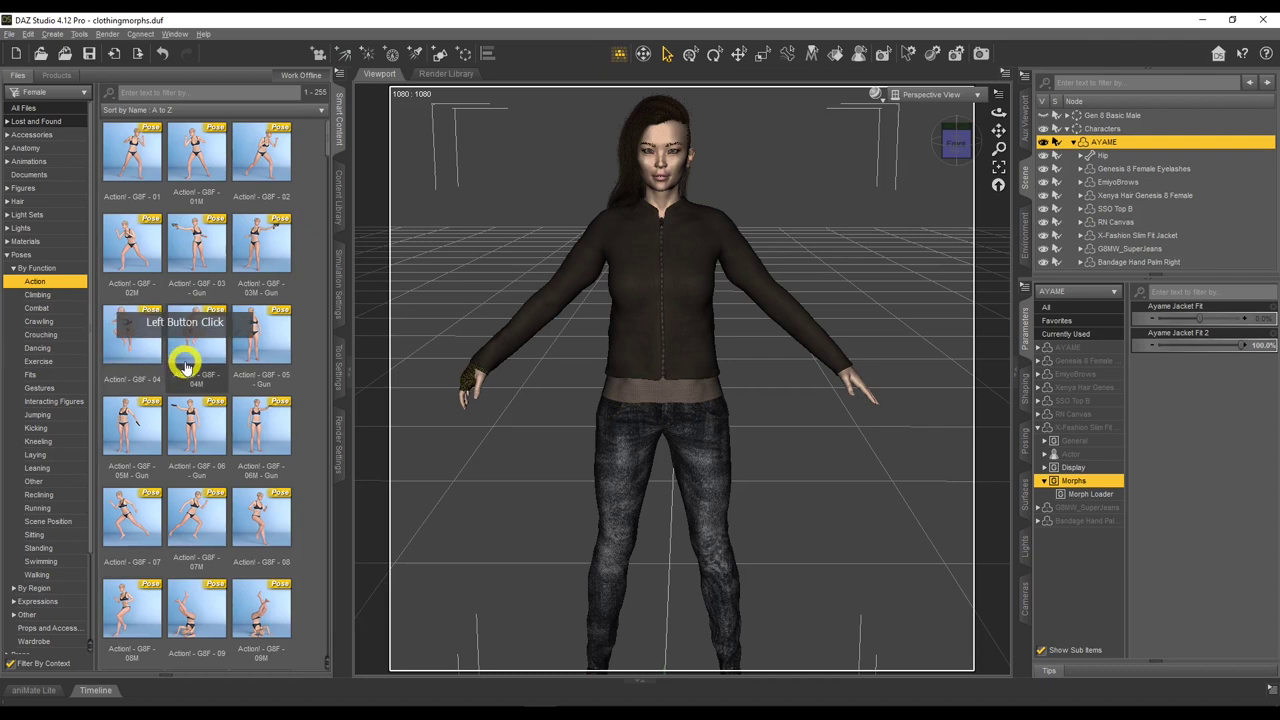
Apply the action pose Z FO 05 Mei Lin 8 Mirror to AYAME.
{"action": "scroll", "coordinate": [184, 366], "scroll_direction": "down", "scroll_amount": 5}
{"action": "scroll", "coordinate": [184, 366], "scroll_direction": "down", "scroll_amount": 10}
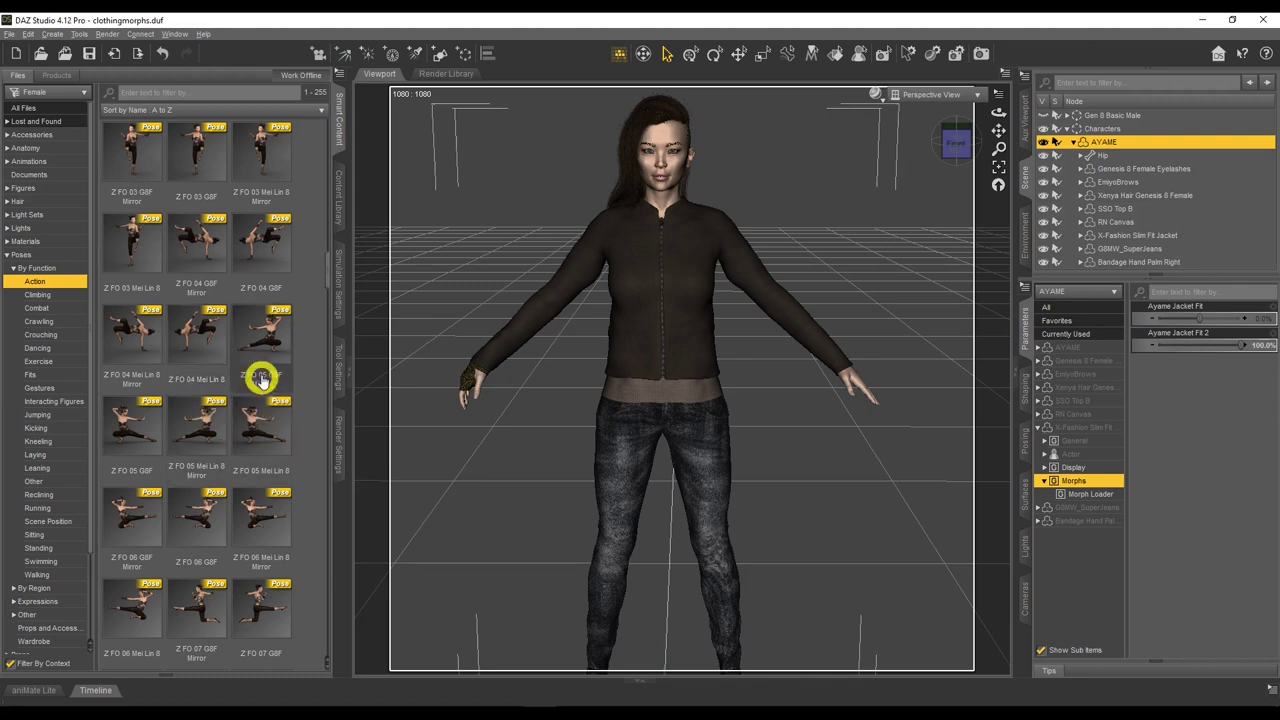
{"action": "double_click", "coordinate": [222, 428]}
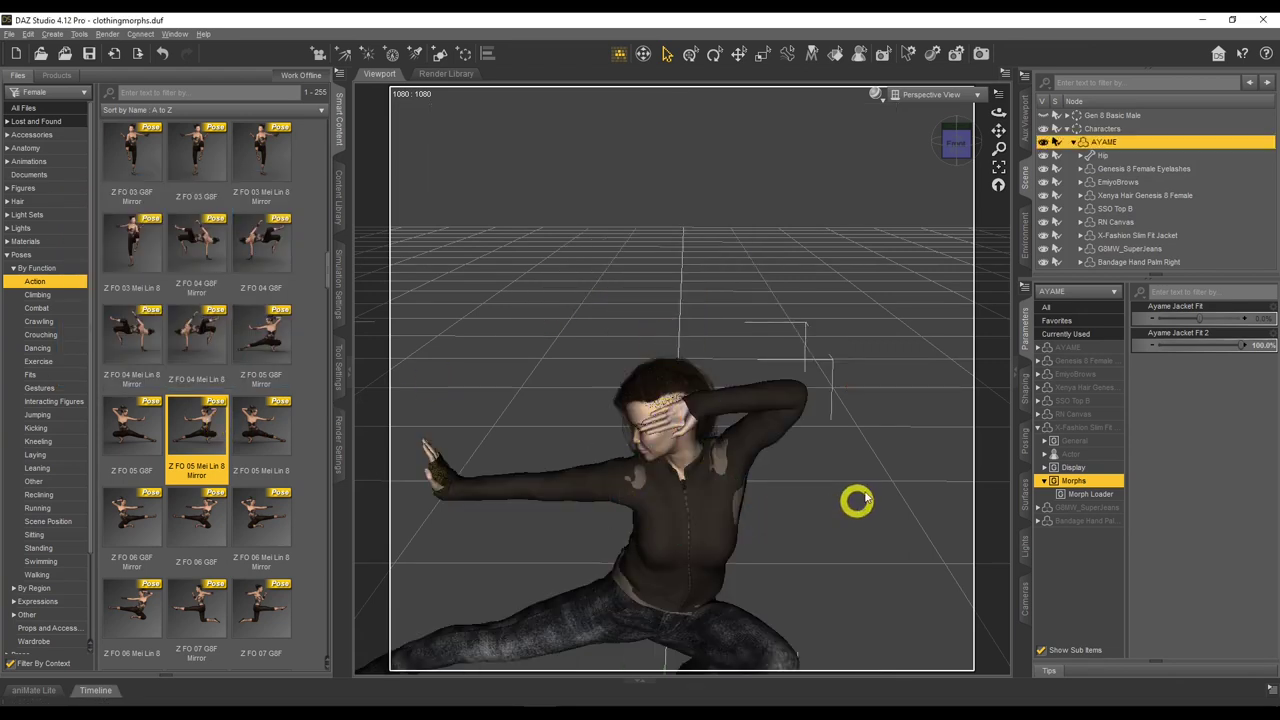
Inspect the fitted jacket's shoulders, underarms and raised sleeve on the posed AYAME figure for poke-through.
{"action": "left_click_drag", "start_coordinate": [998, 106], "coordinate": [1012, 210]}
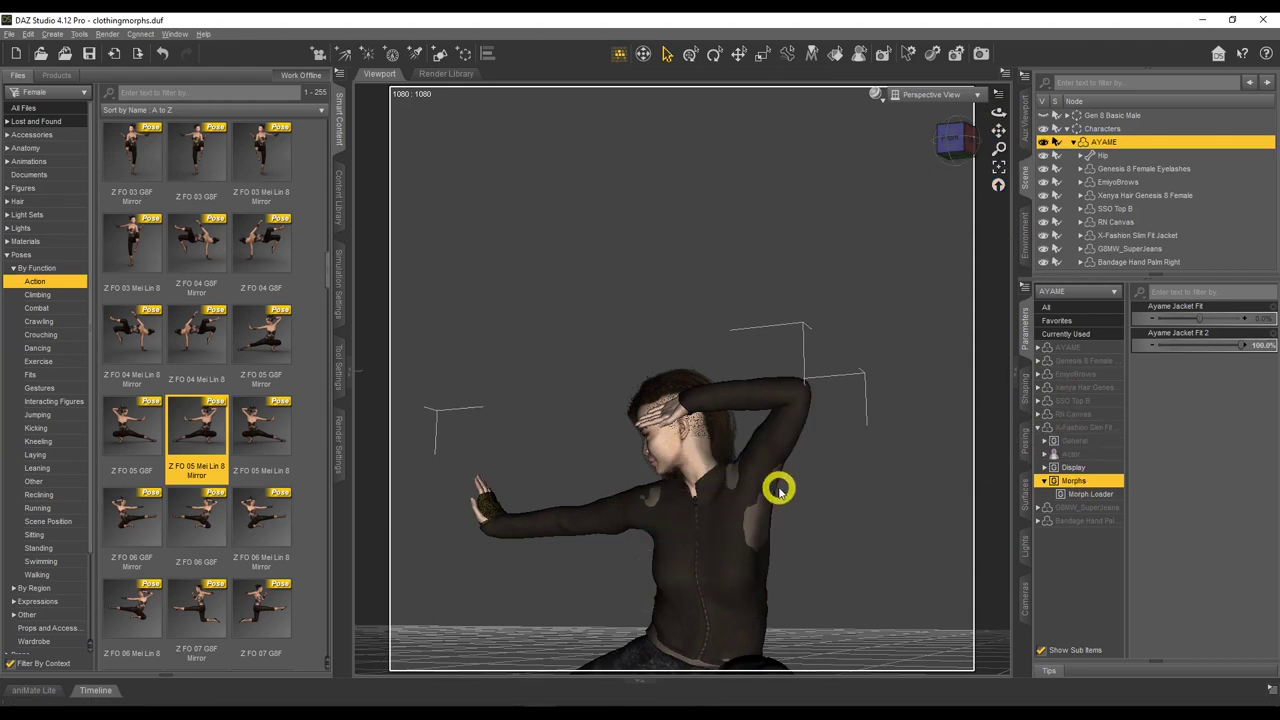
{"action": "left_click_drag", "start_coordinate": [1004, 110], "coordinate": [997, 147]}
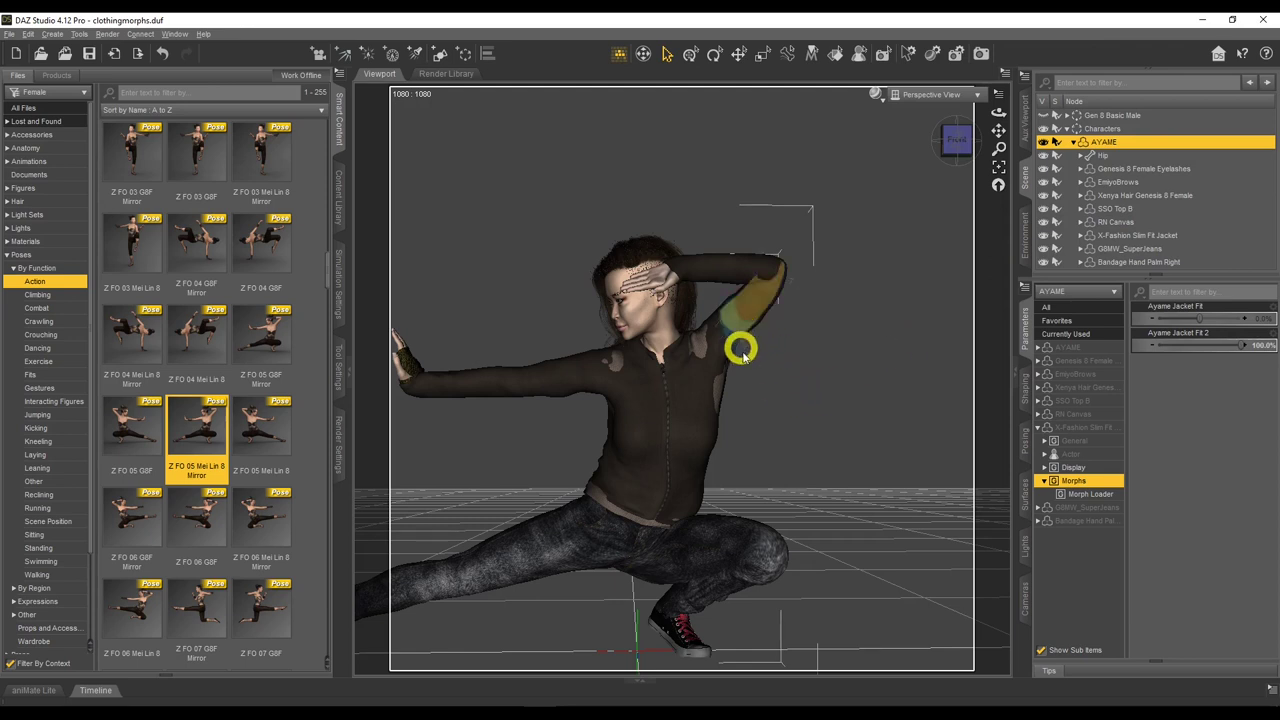
{"action": "left_click", "coordinate": [1232, 346]}
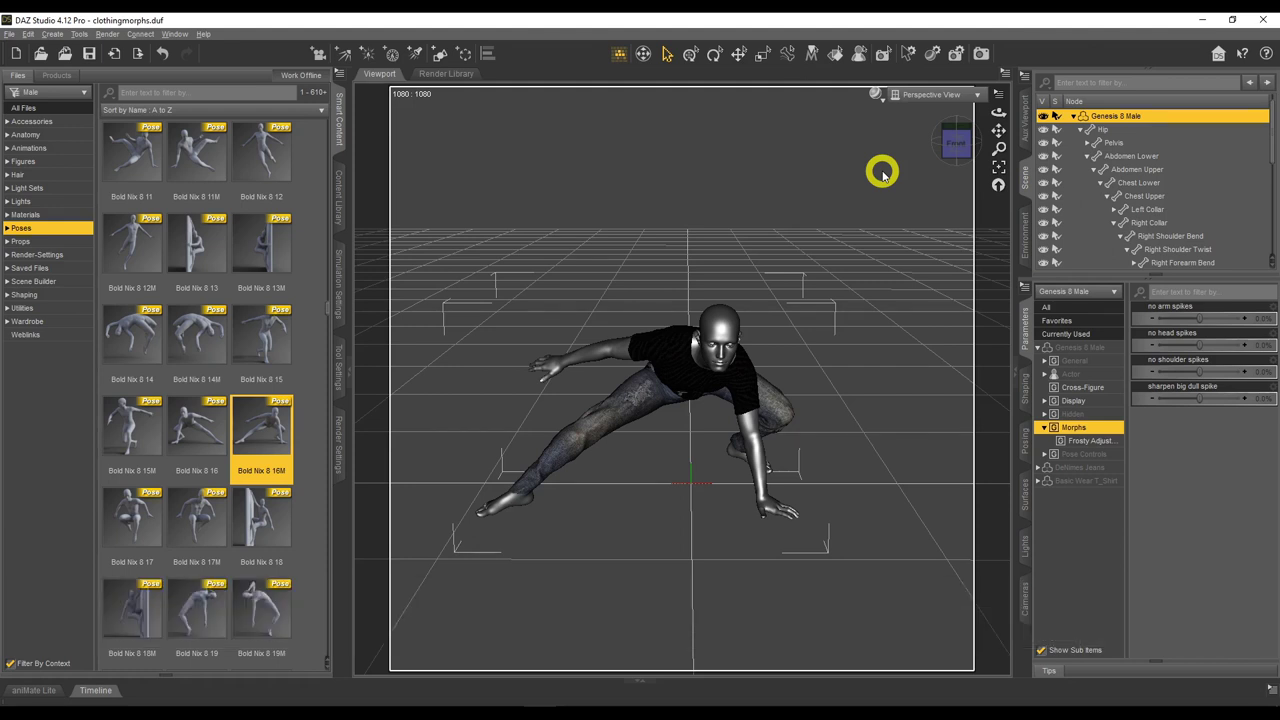
Collapse the Genesis 8 Male, Characters and Gen 8 Basic Male entries in the scene hierarchy and view the posed male figure.
{"action": "left_click", "coordinate": [1075, 118]}
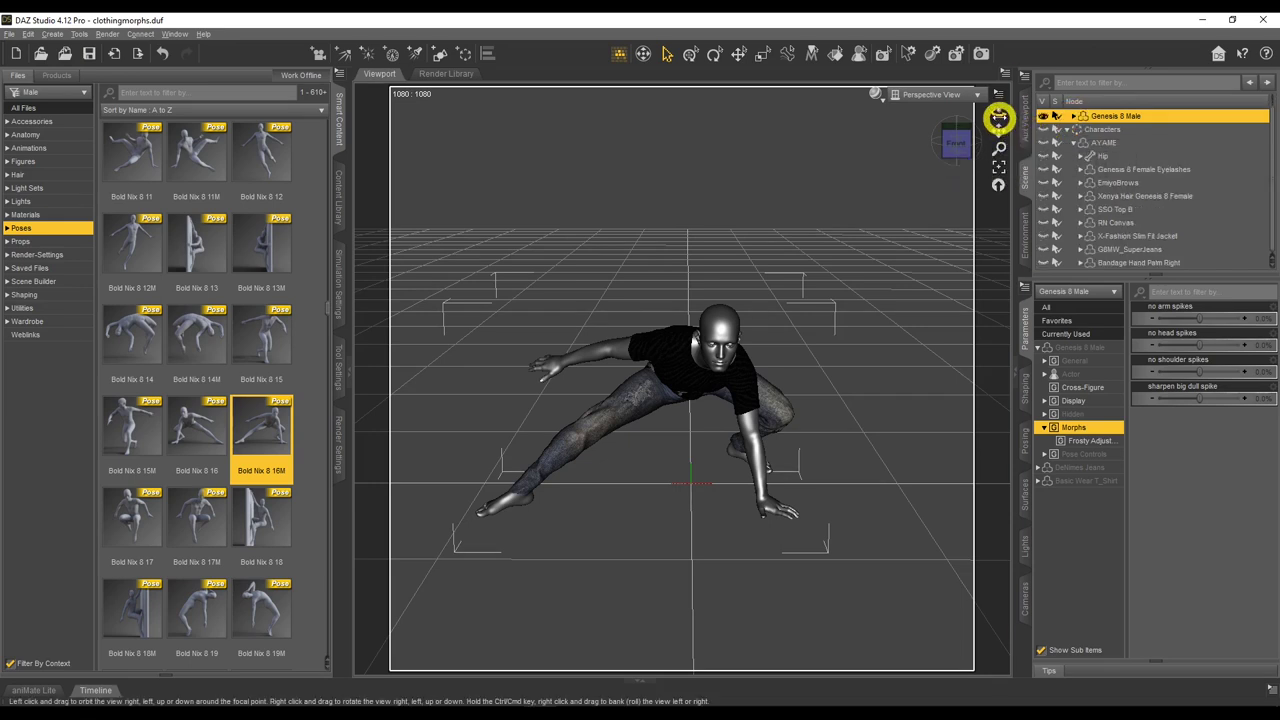
{"action": "left_click", "coordinate": [1067, 129]}
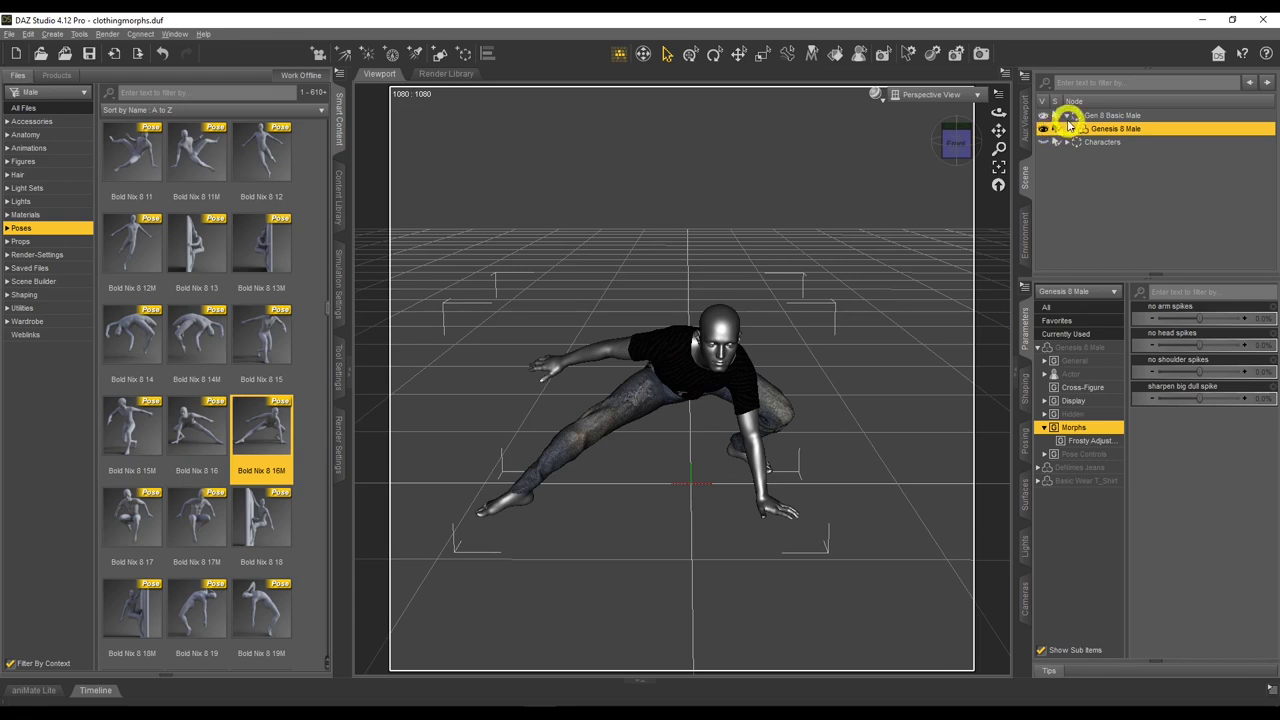
{"action": "left_click", "coordinate": [1066, 116]}
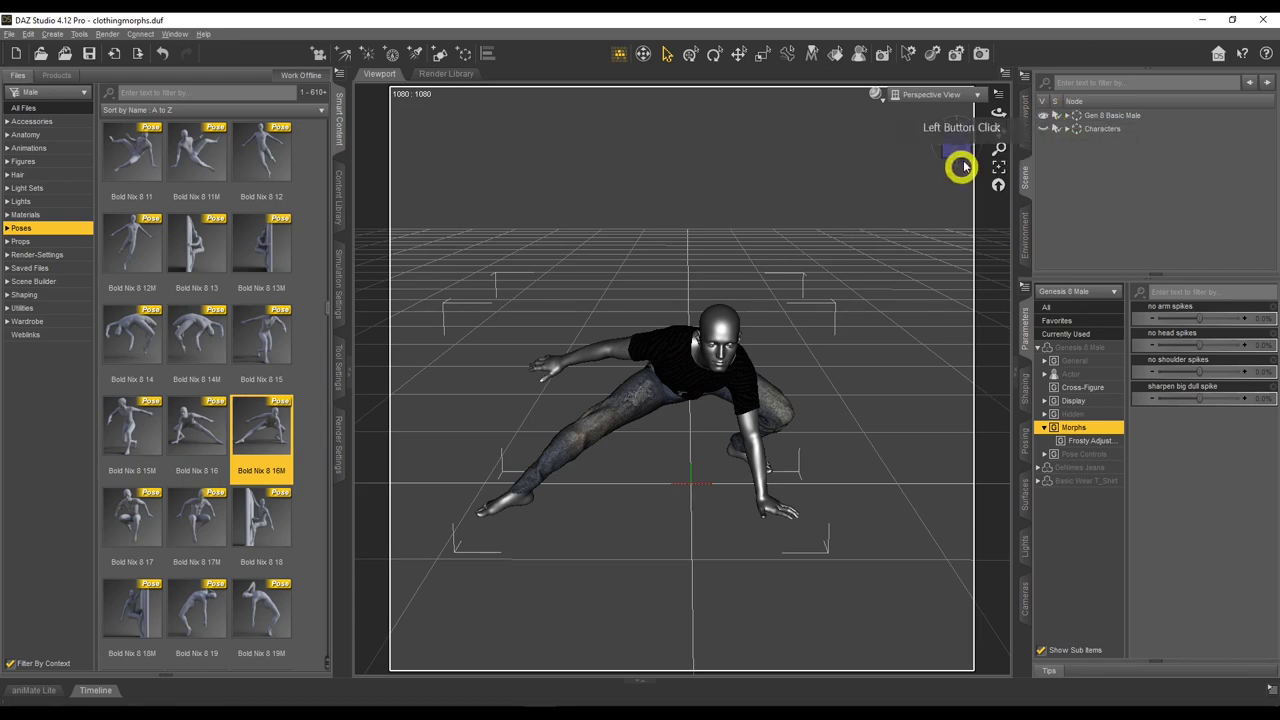
{"action": "left_click_drag", "start_coordinate": [992, 114], "coordinate": [991, 114]}
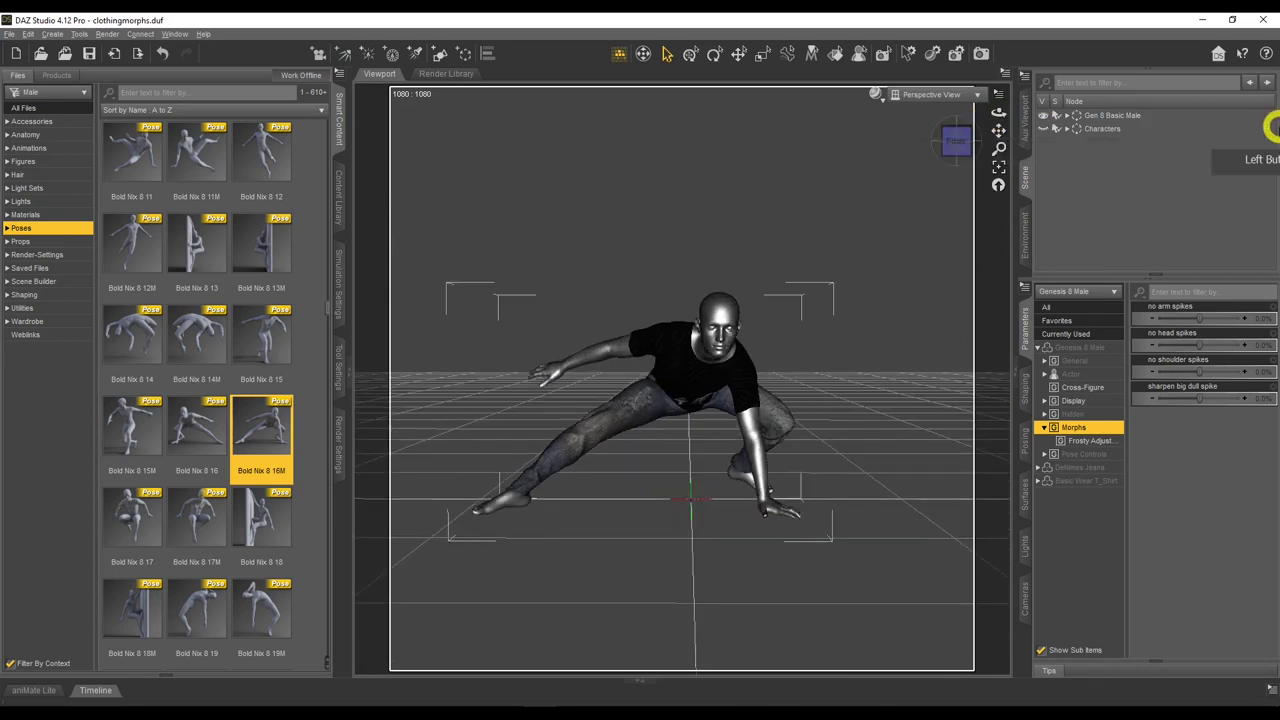
Select the Basic Wear T_Shirt on the posed Genesis 8 Male and show its Actor morph parameters.
{"action": "left_click", "coordinate": [1065, 115]}
{"action": "left_click", "coordinate": [1073, 128]}
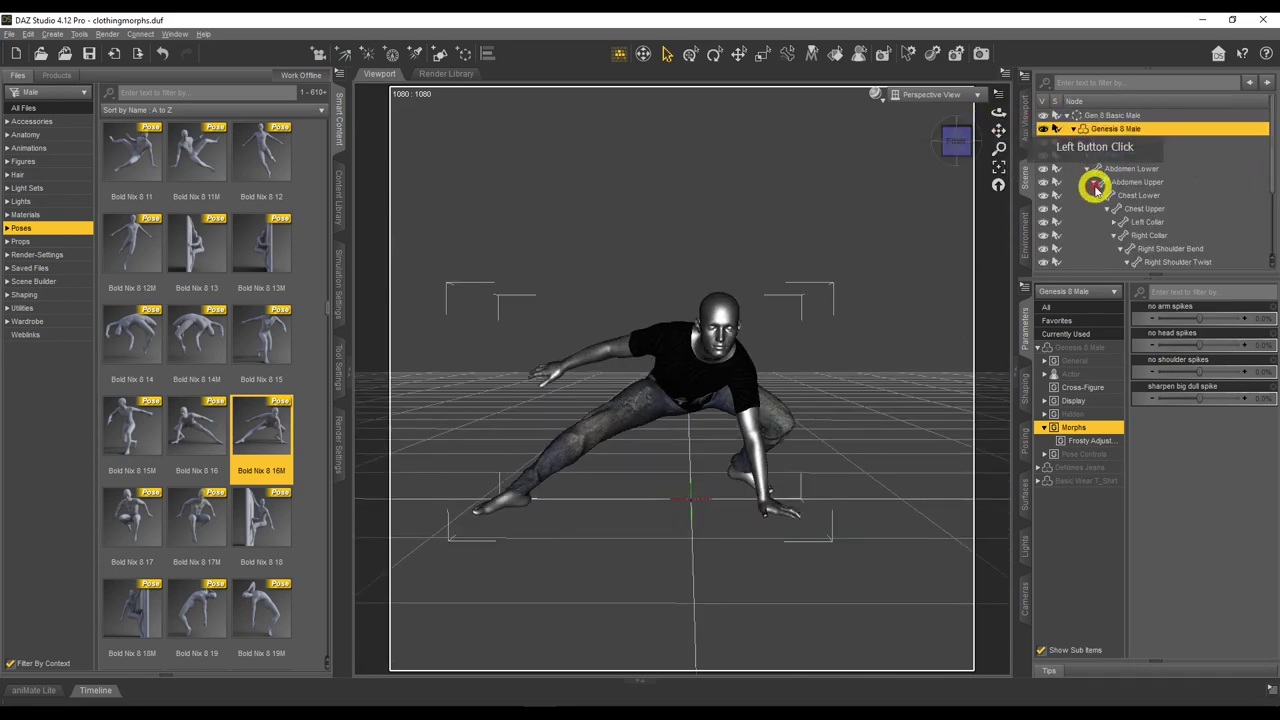
{"action": "left_click", "coordinate": [1087, 148]}
{"action": "left_click", "coordinate": [1115, 168]}
{"action": "left_click", "coordinate": [1075, 402]}
{"action": "left_click", "coordinate": [1073, 376]}
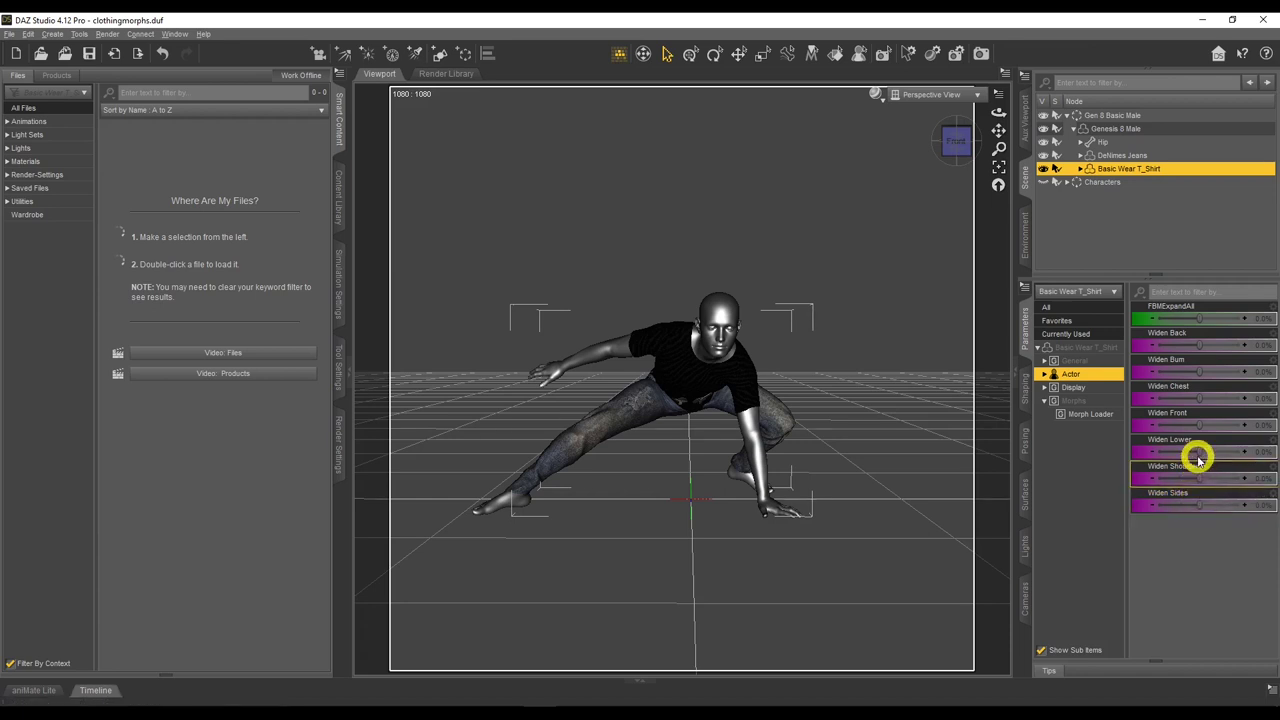
Set the T-shirt's Widen Lower morph to 100% and inspect the shirt's lower edge from several angles.
{"action": "left_click_drag", "start_coordinate": [1197, 451], "coordinate": [1263, 443]}
{"action": "mouse_move", "coordinate": [997, 114]}
{"action": "left_mouse_down"}
{"action": "mouse_move", "coordinate": [1006, 120]}
{"action": "mouse_move", "coordinate": [994, 116]}
{"action": "left_mouse_up"}
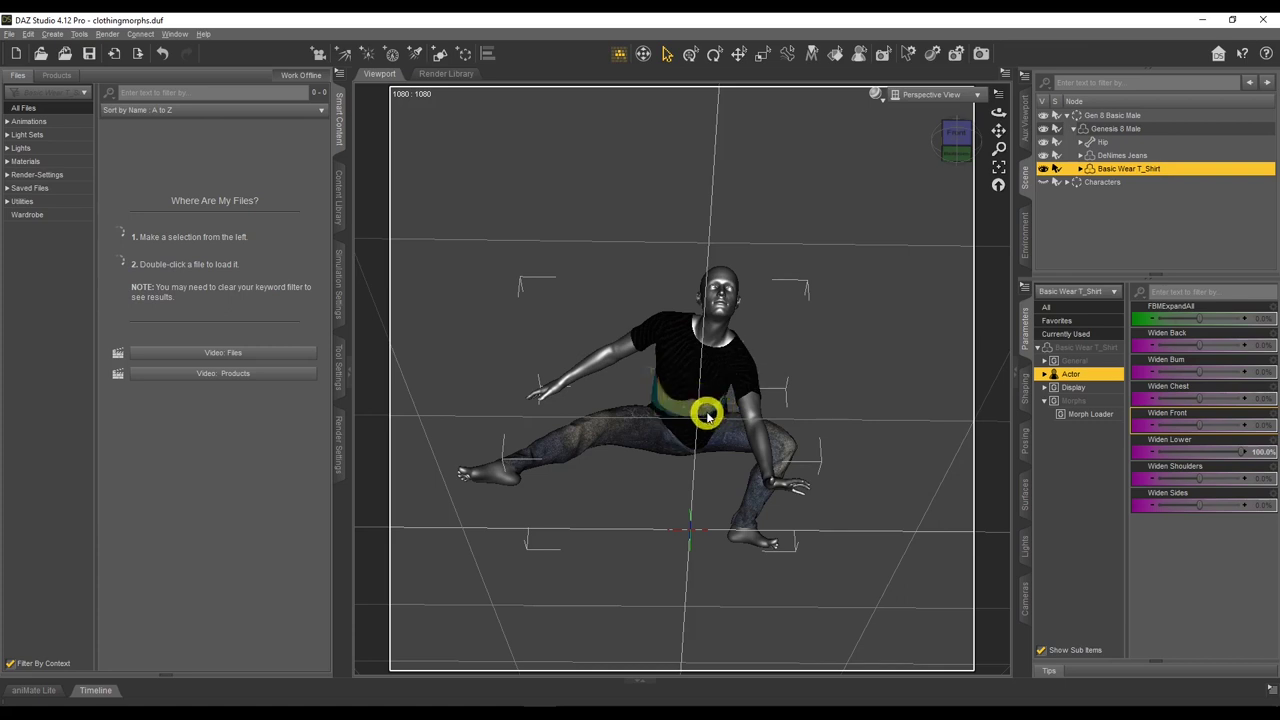
{"action": "left_click_drag", "start_coordinate": [1003, 114], "coordinate": [1002, 114]}
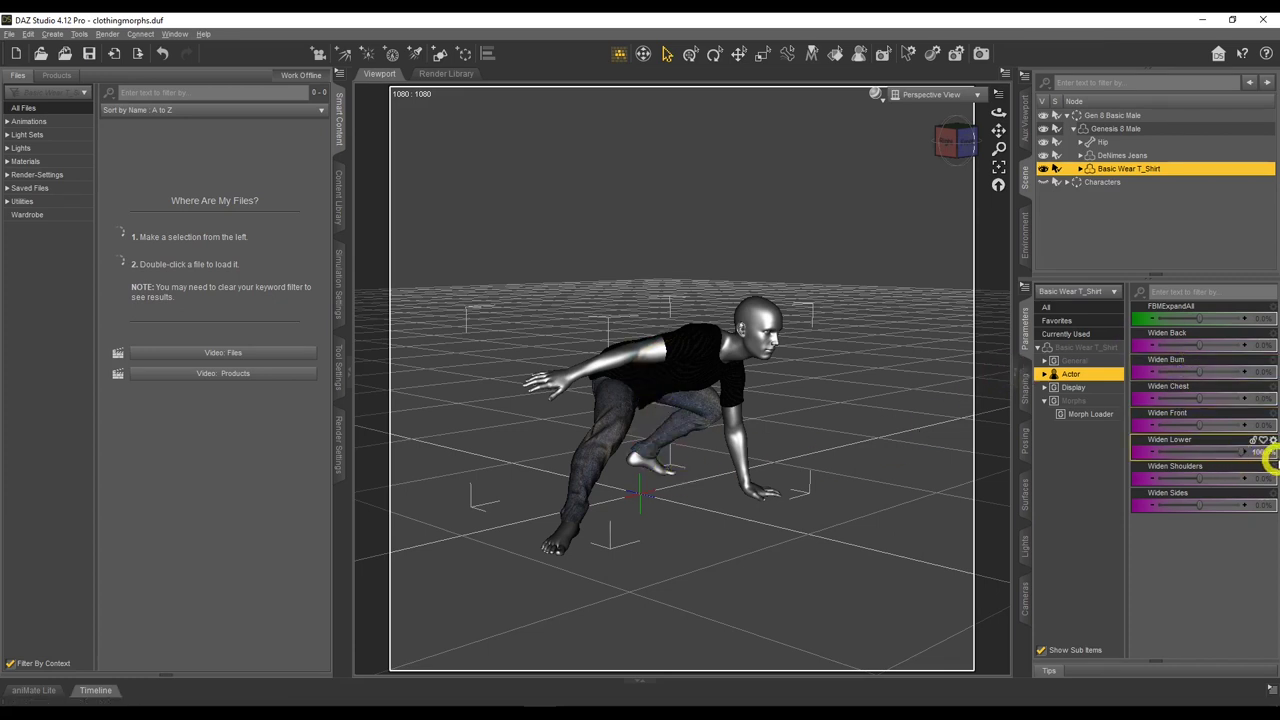
Reset the T-shirt's Widen Lower morph to 0% and view the figure from the front.
{"action": "left_click", "coordinate": [1263, 450]}
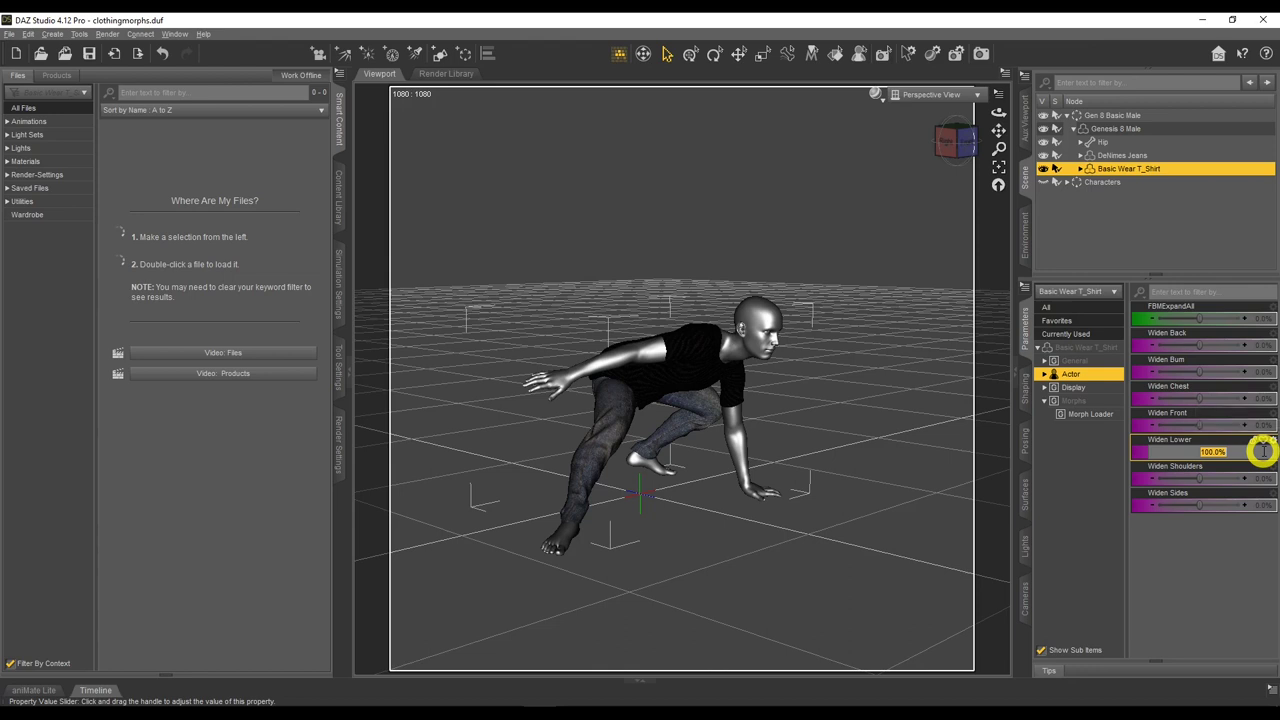
{"action": "type", "text": "0"}
{"action": "key", "text": "Return"}
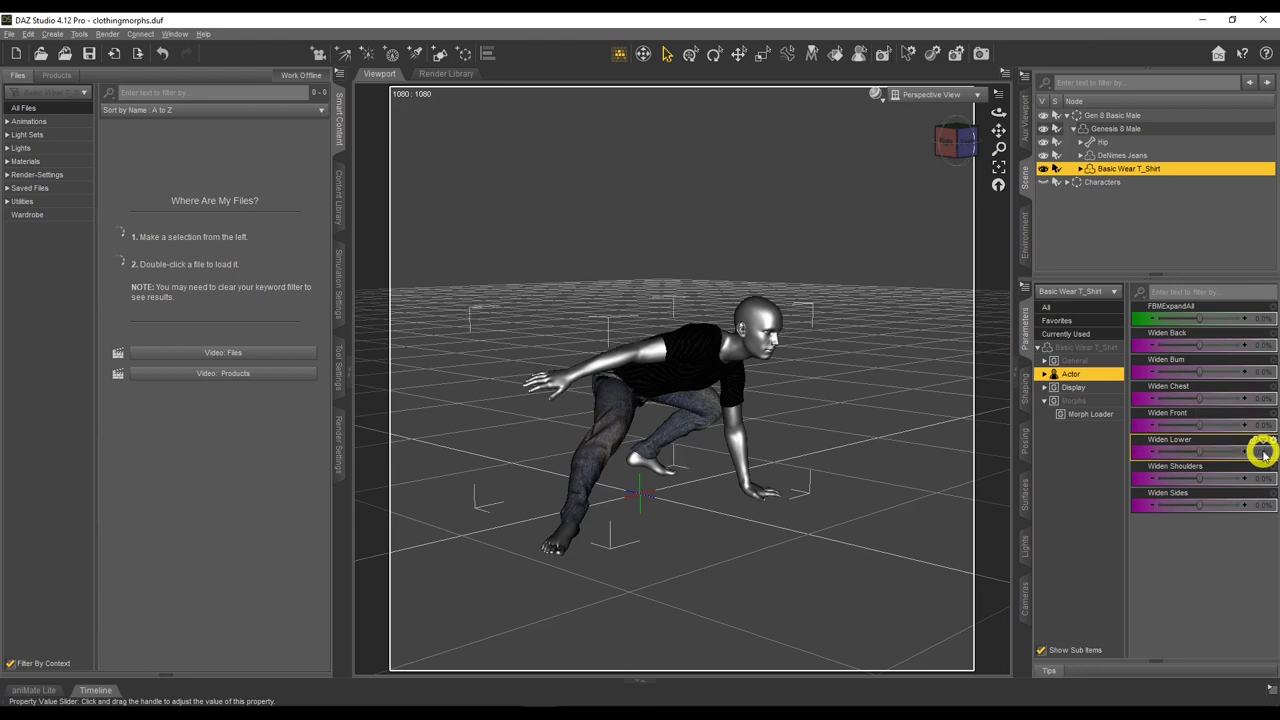
{"action": "left_click_drag", "start_coordinate": [1004, 113], "coordinate": [1180, 235]}
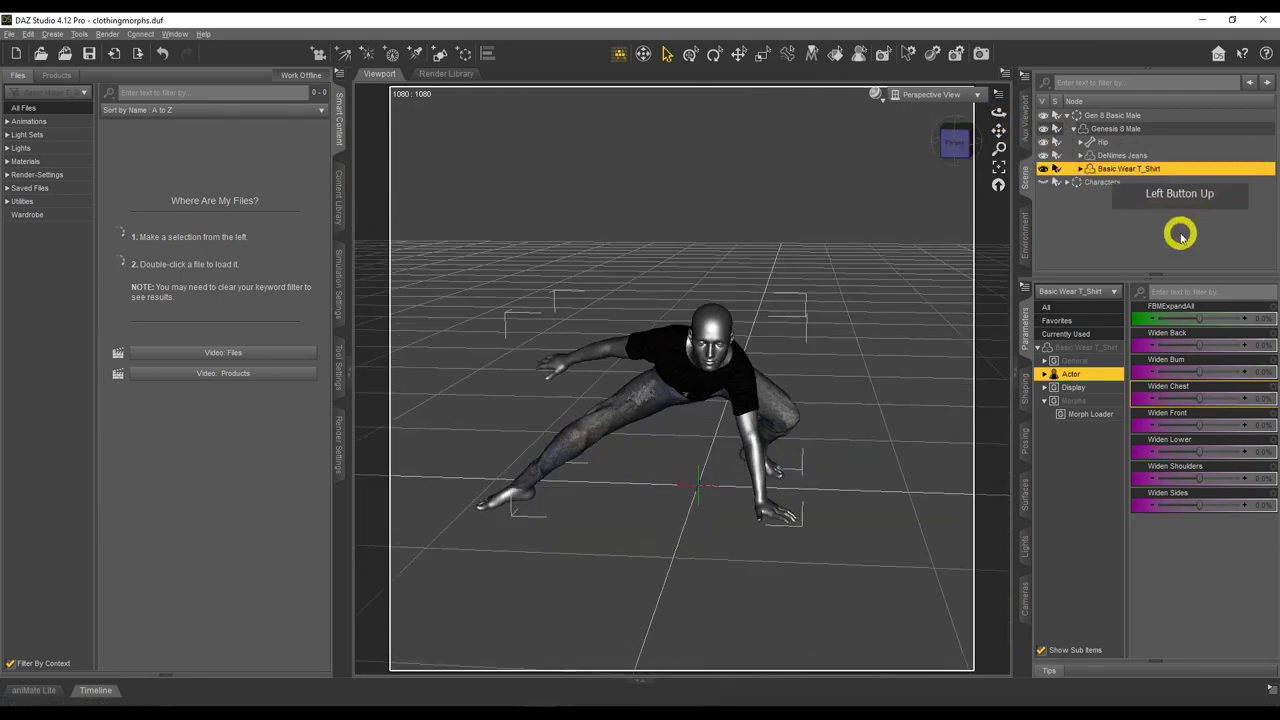
Set the Basic Wear T_Shirt's resolution level to Base and hide the shirt in the scene.
{"action": "left_click", "coordinate": [1089, 347]}
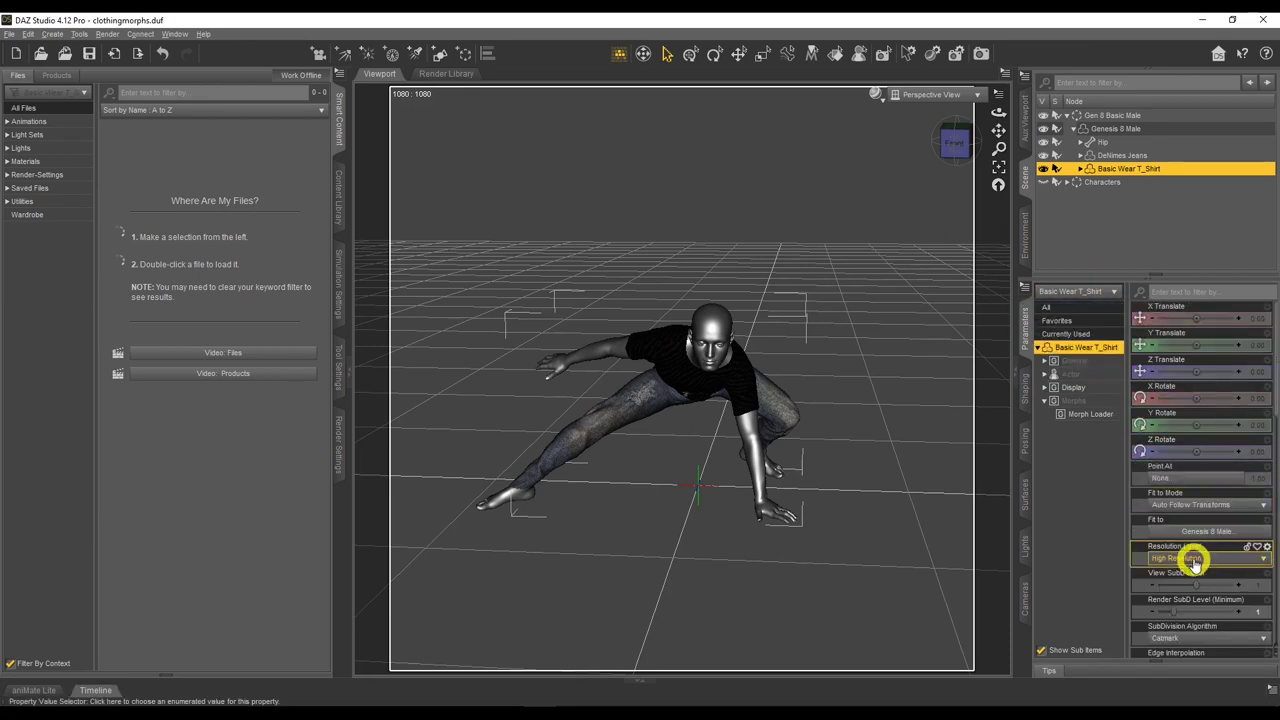
{"action": "left_click", "coordinate": [1262, 558]}
{"action": "left_click", "coordinate": [1190, 574]}
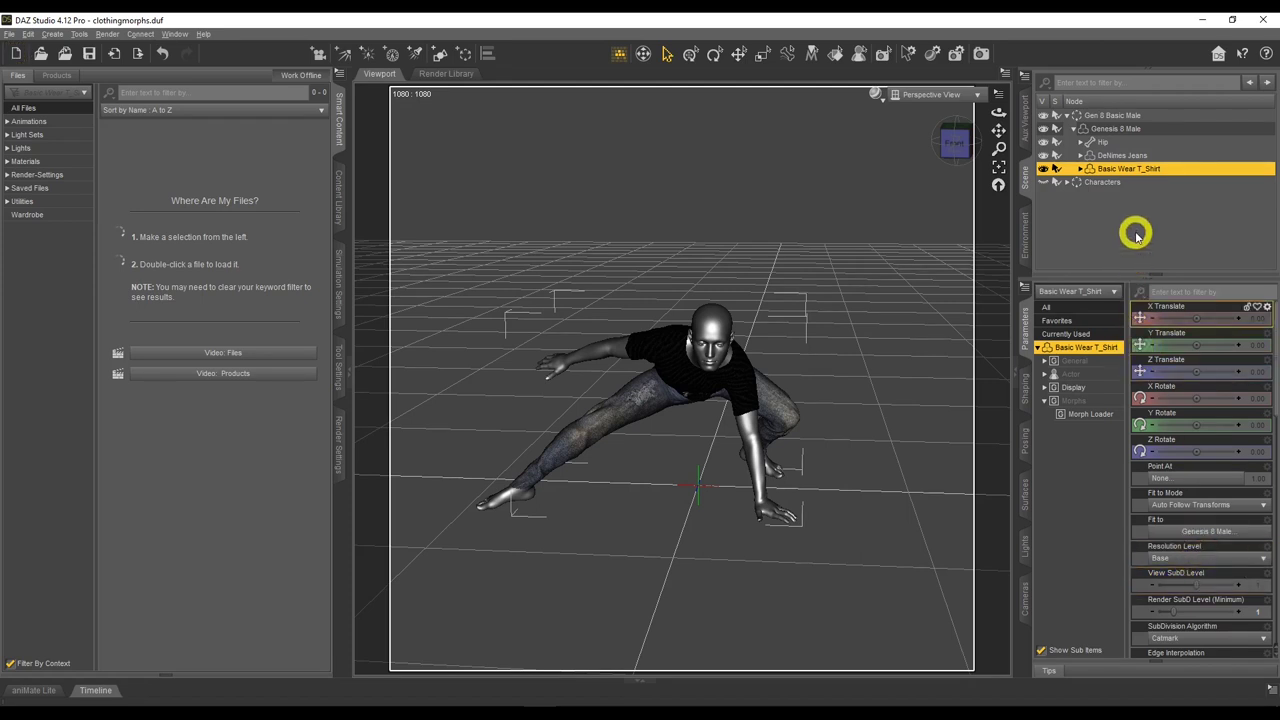
{"action": "left_click", "coordinate": [1044, 169]}
{"action": "left_click", "coordinate": [592, 243]}
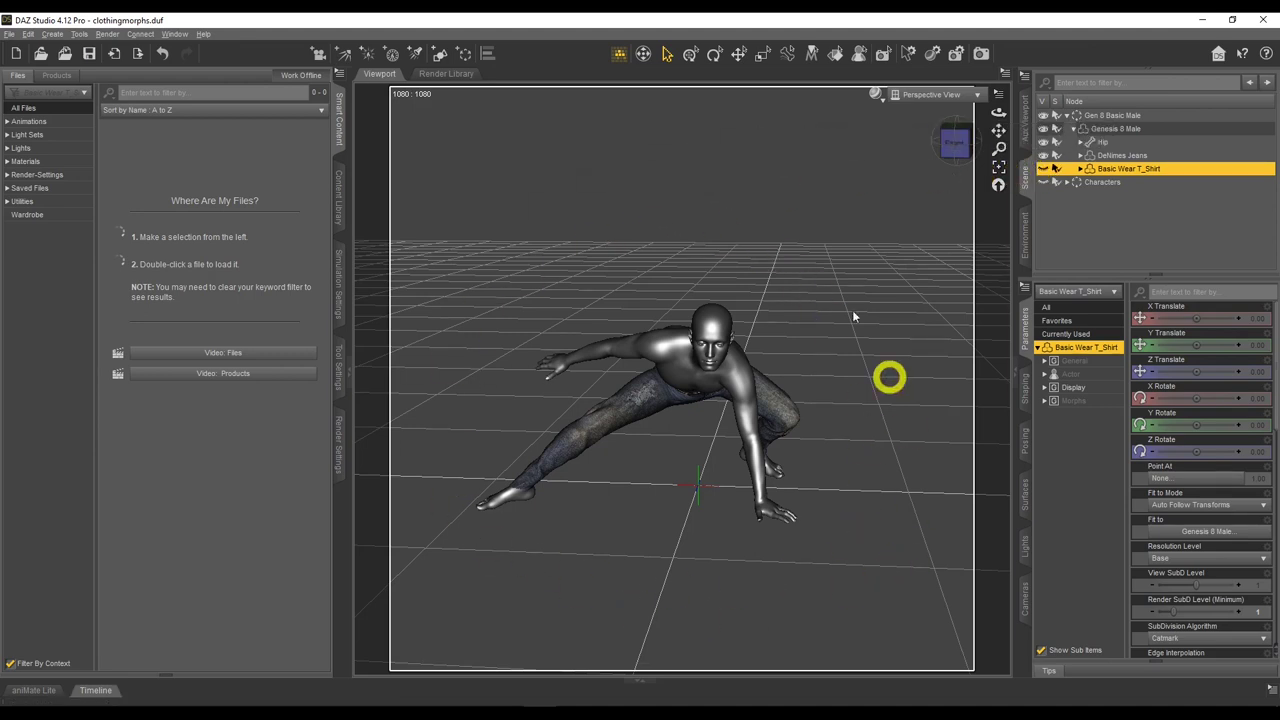
Export the posed Genesis 8 Male wearing jeans to the Documents folder as the Wavefront OBJ file Gen8MalewithJeans2, using the Blender Export settings.
{"action": "left_click", "coordinate": [9, 33]}
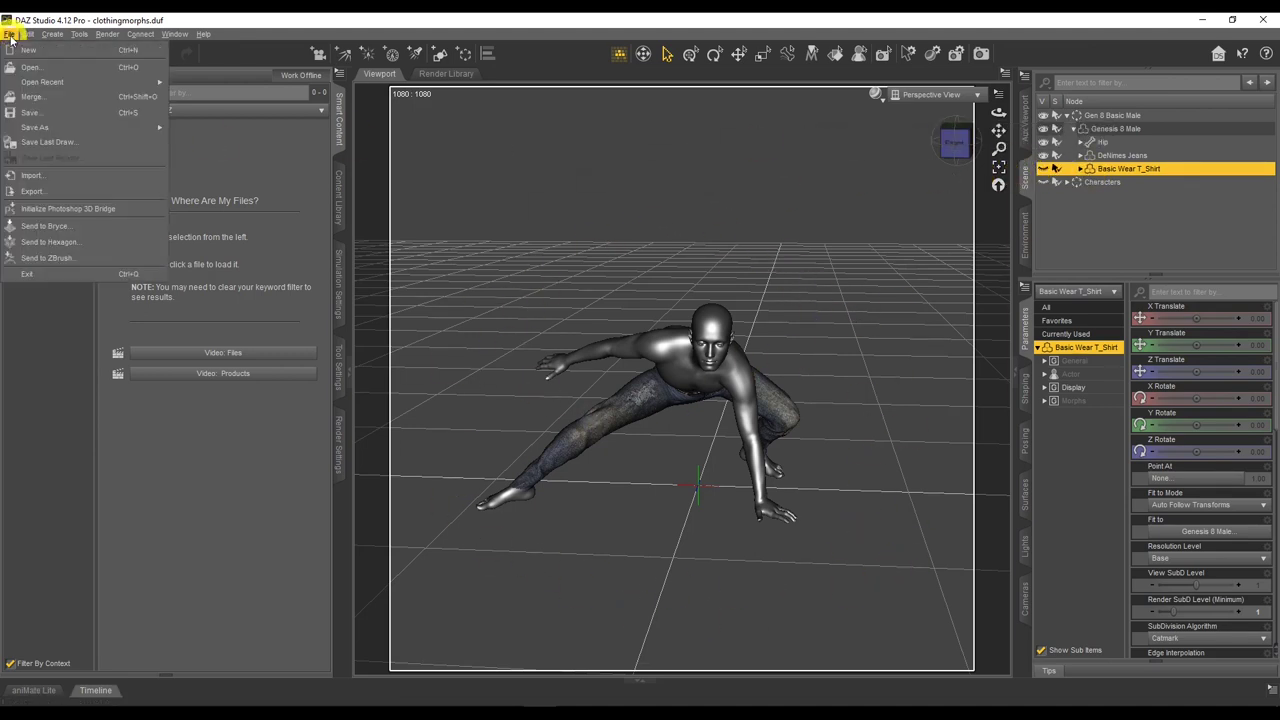
{"action": "left_click", "coordinate": [46, 184]}
{"action": "left_click", "coordinate": [194, 320]}
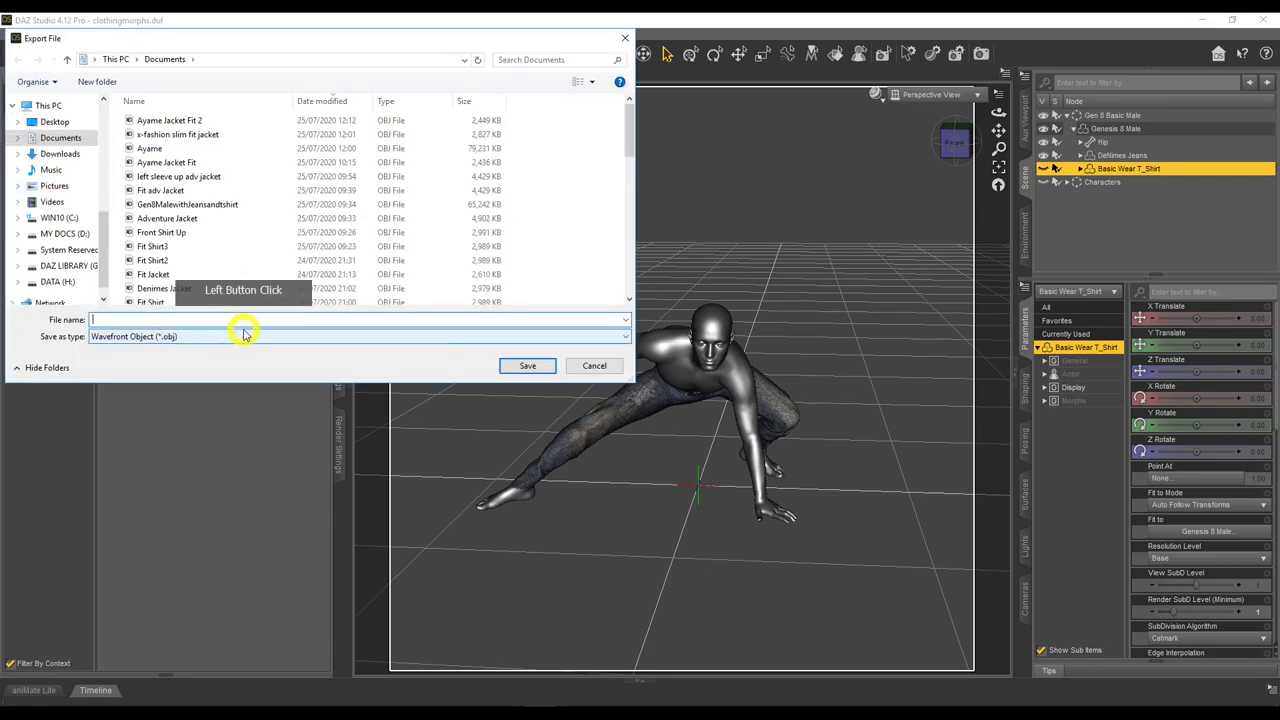
{"action": "left_click", "coordinate": [232, 320]}
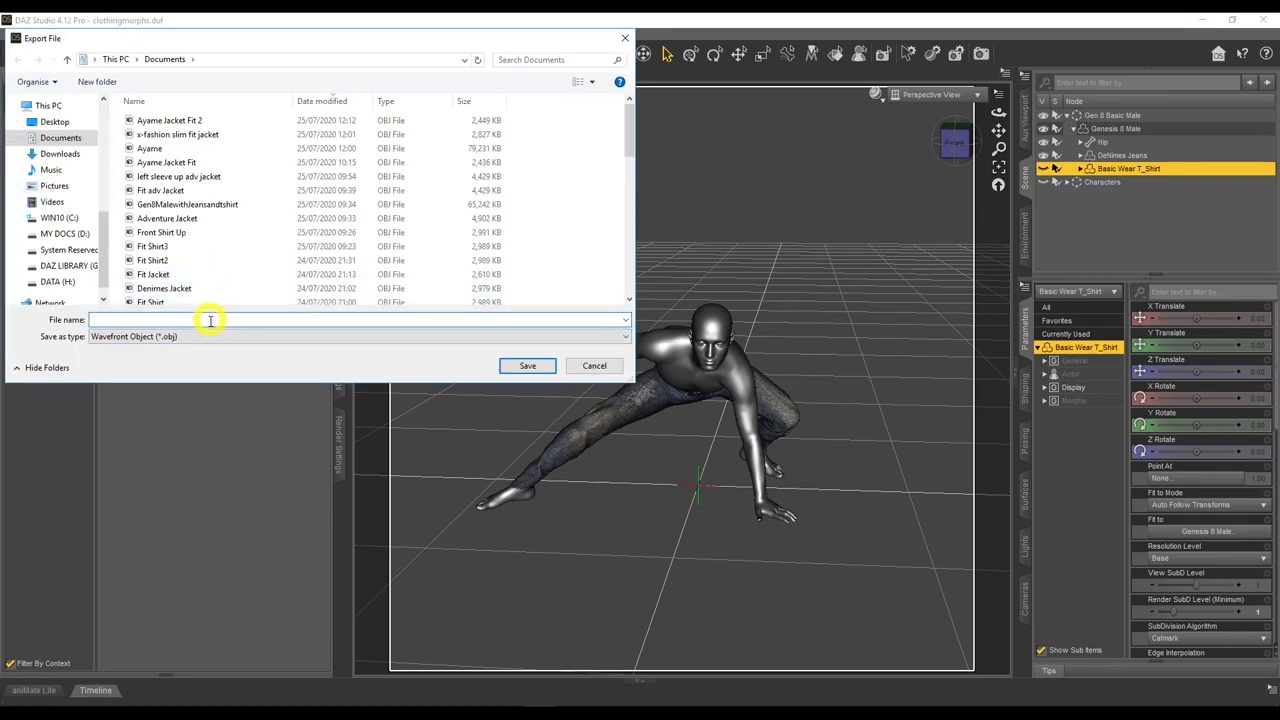
{"action": "left_click", "coordinate": [199, 206]}
{"action": "left_click", "coordinate": [189, 320]}
{"action": "double_click", "coordinate": [177, 320]}
{"action": "left_click", "coordinate": [163, 319]}
{"action": "left_click_drag", "start_coordinate": [163, 319], "coordinate": [294, 320]}
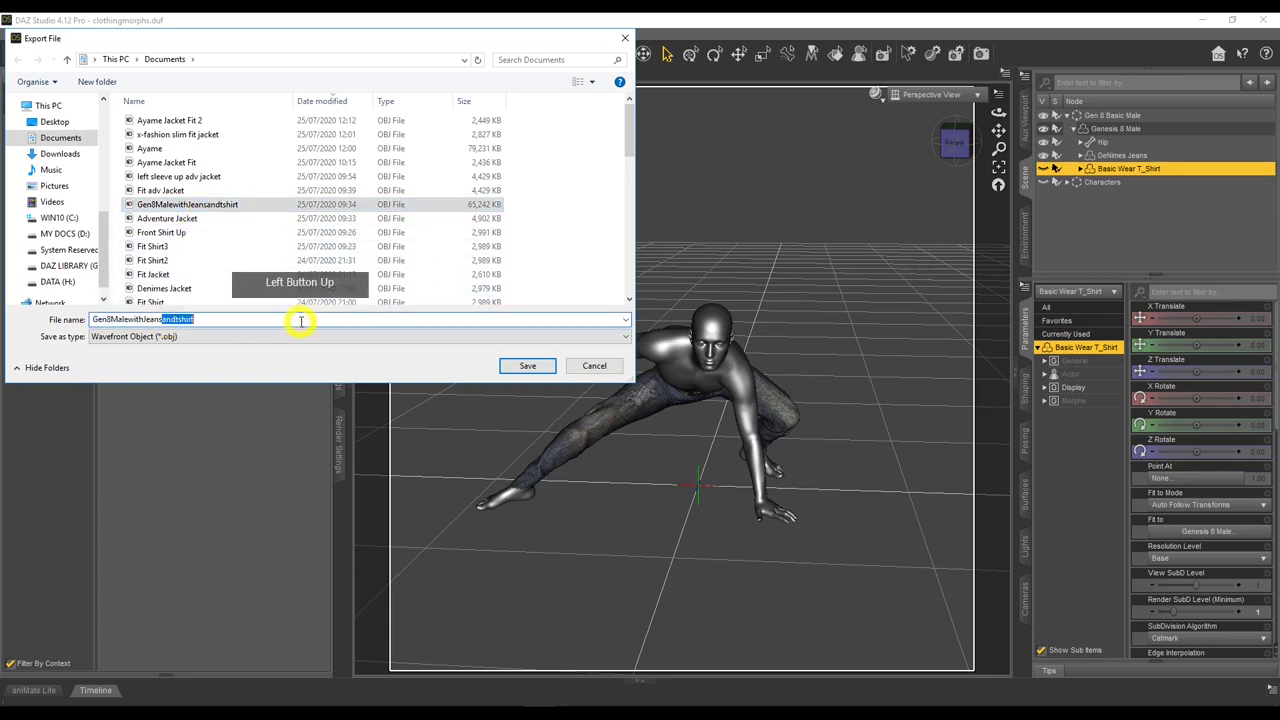
{"action": "key", "text": "BackSpace"}
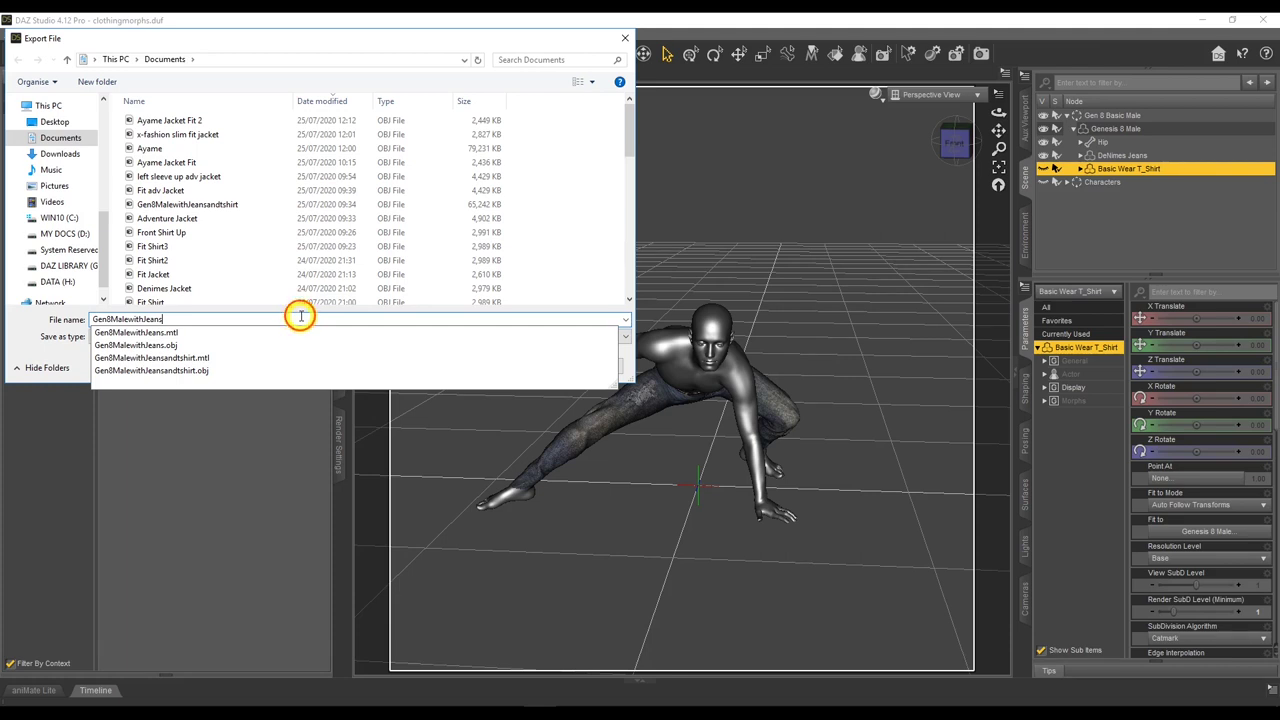
{"action": "left_click", "coordinate": [300, 316]}
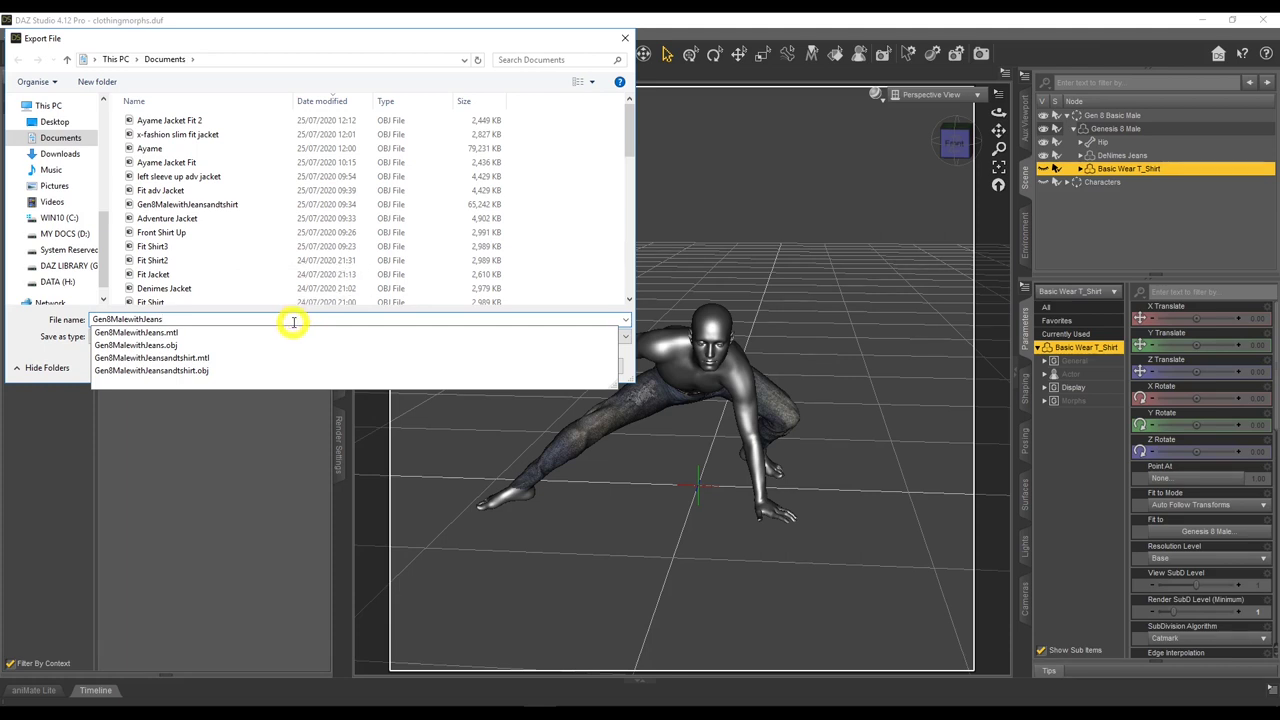
{"action": "type", "text": "2"}
{"action": "left_click", "coordinate": [520, 366]}
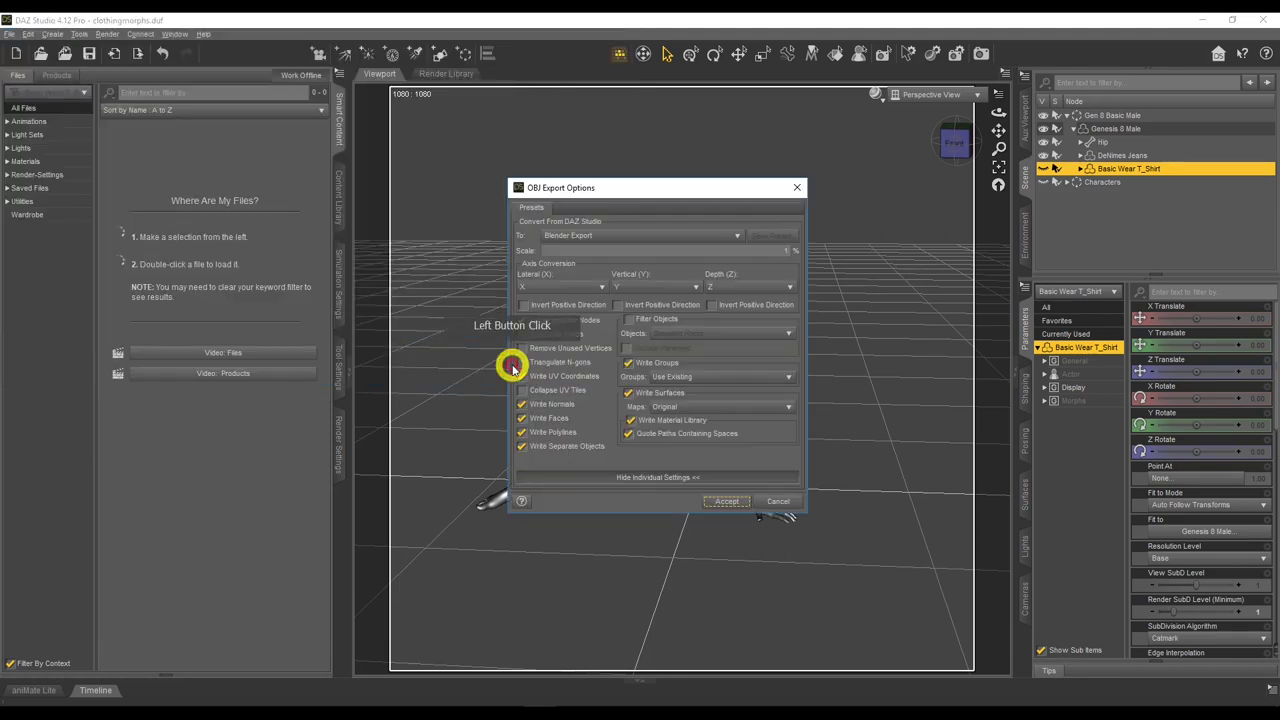
{"action": "left_click", "coordinate": [722, 503]}
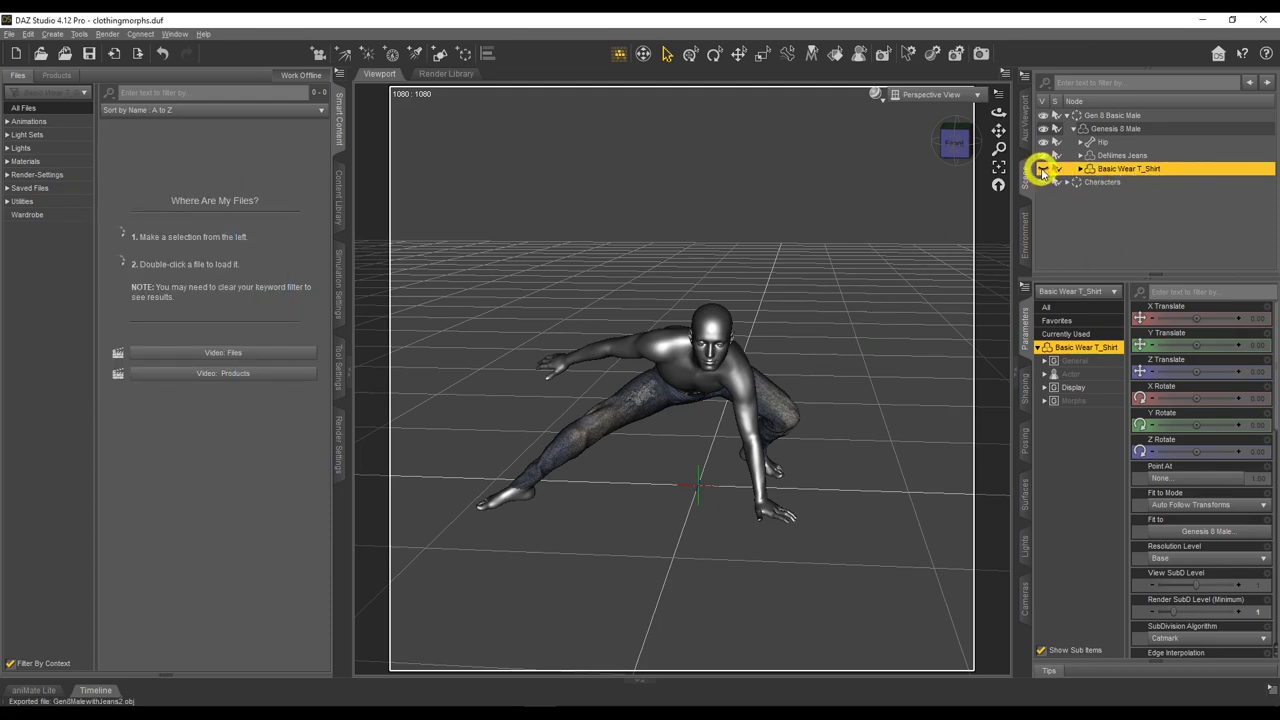
Show the Basic Wear T_Shirt in the scene and hide the Genesis 8 Male and the DeNimes Jeans.
{"action": "left_click", "coordinate": [1043, 170]}
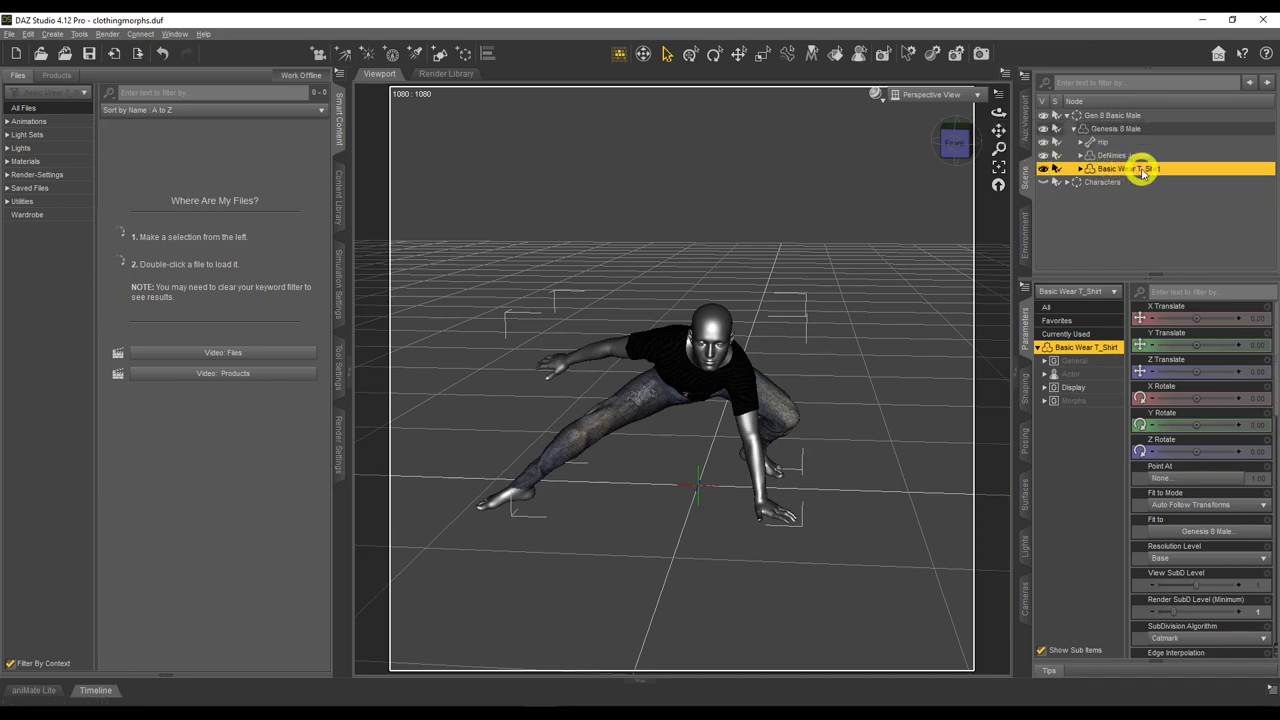
{"action": "left_click", "coordinate": [1043, 129]}
{"action": "left_click", "coordinate": [1043, 155]}
{"action": "left_click", "coordinate": [672, 193]}
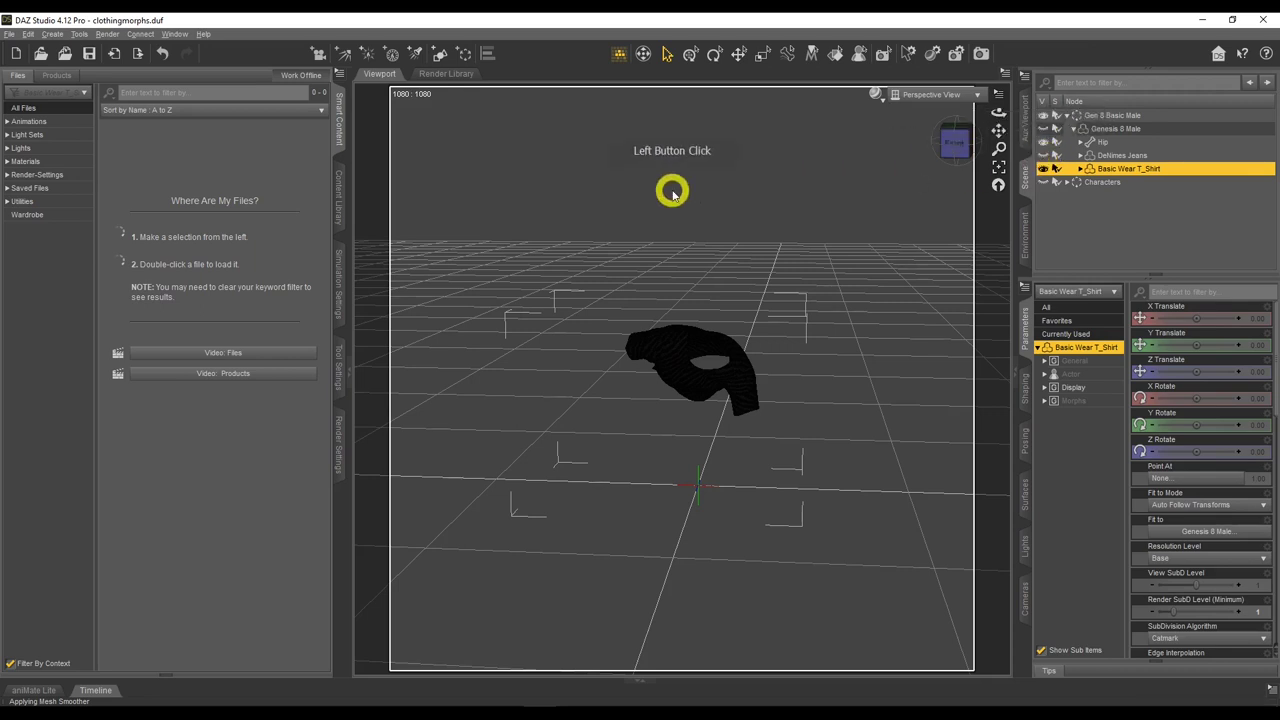
Export the T-shirt alone to the Documents folder as Basic Wear T_shirt Male2.obj, using the Blender Export settings.
{"action": "left_click", "coordinate": [9, 34]}
{"action": "left_click", "coordinate": [33, 191]}
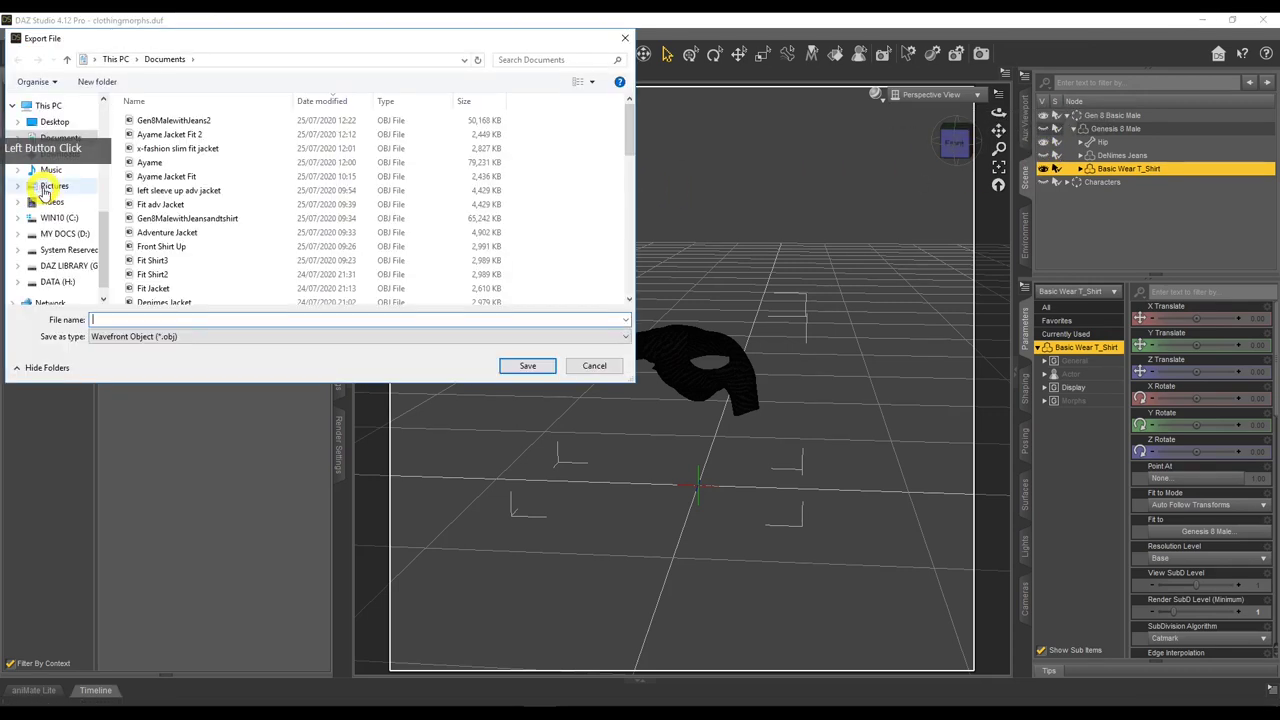
{"action": "left_click", "coordinate": [196, 318]}
{"action": "type", "text": "ba"}
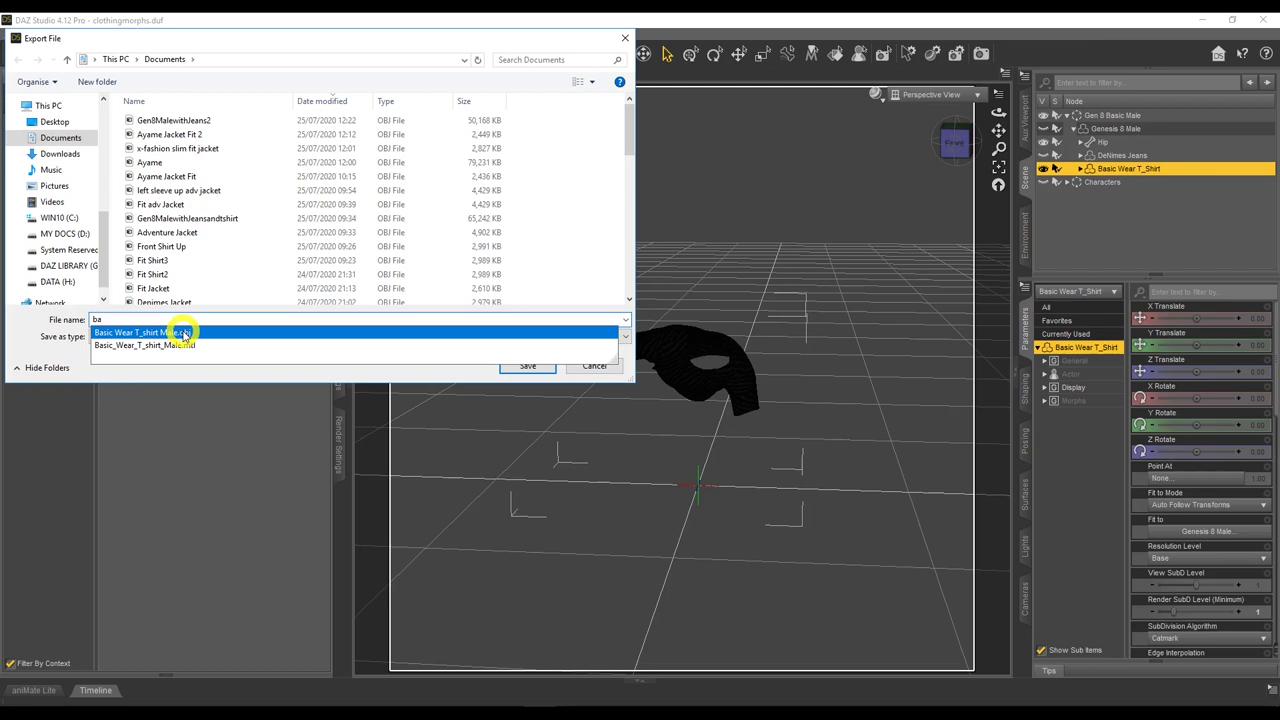
{"action": "left_click", "coordinate": [184, 332]}
{"action": "left_click", "coordinate": [177, 318]}
{"action": "type", "text": "2.obj"}
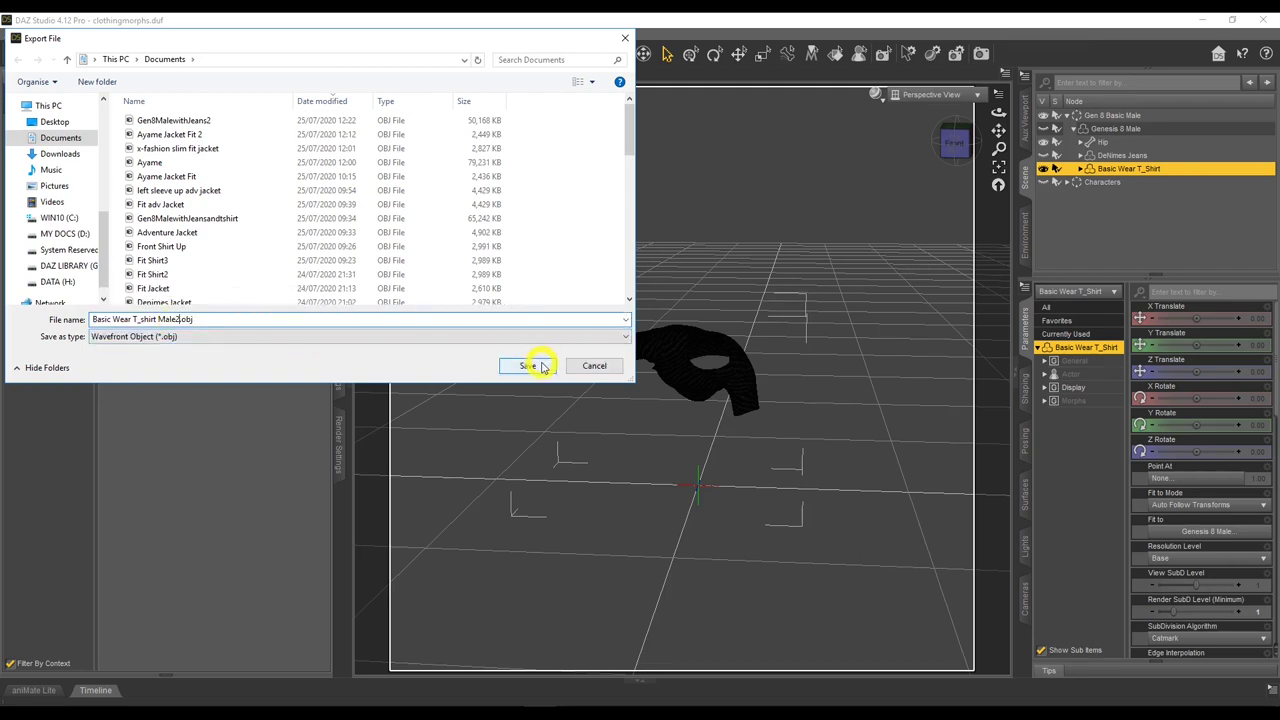
{"action": "left_click", "coordinate": [532, 366]}
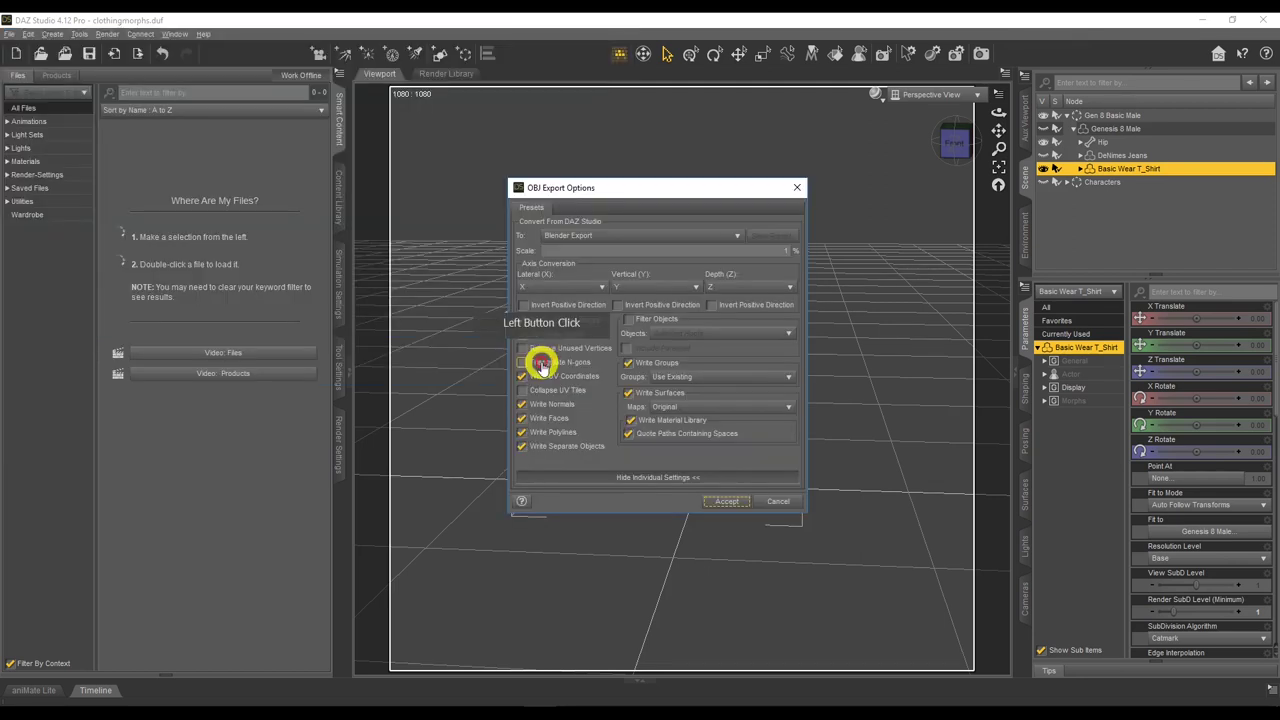
{"action": "left_click", "coordinate": [731, 501]}
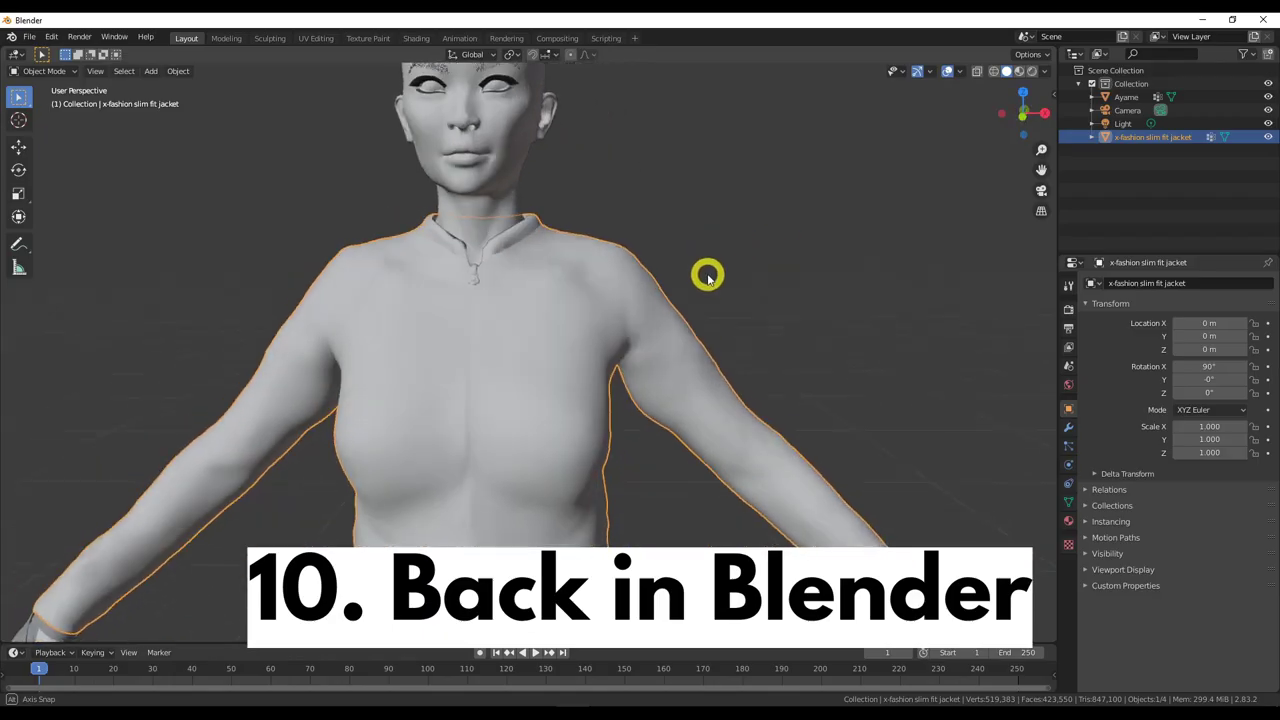
Switch to Blender and create a new, empty scene.
{"action": "scroll", "coordinate": [708, 278], "scroll_direction": "up", "scroll_amount": 2}
{"action": "scroll", "coordinate": [708, 278], "scroll_direction": "down", "scroll_amount": 10}
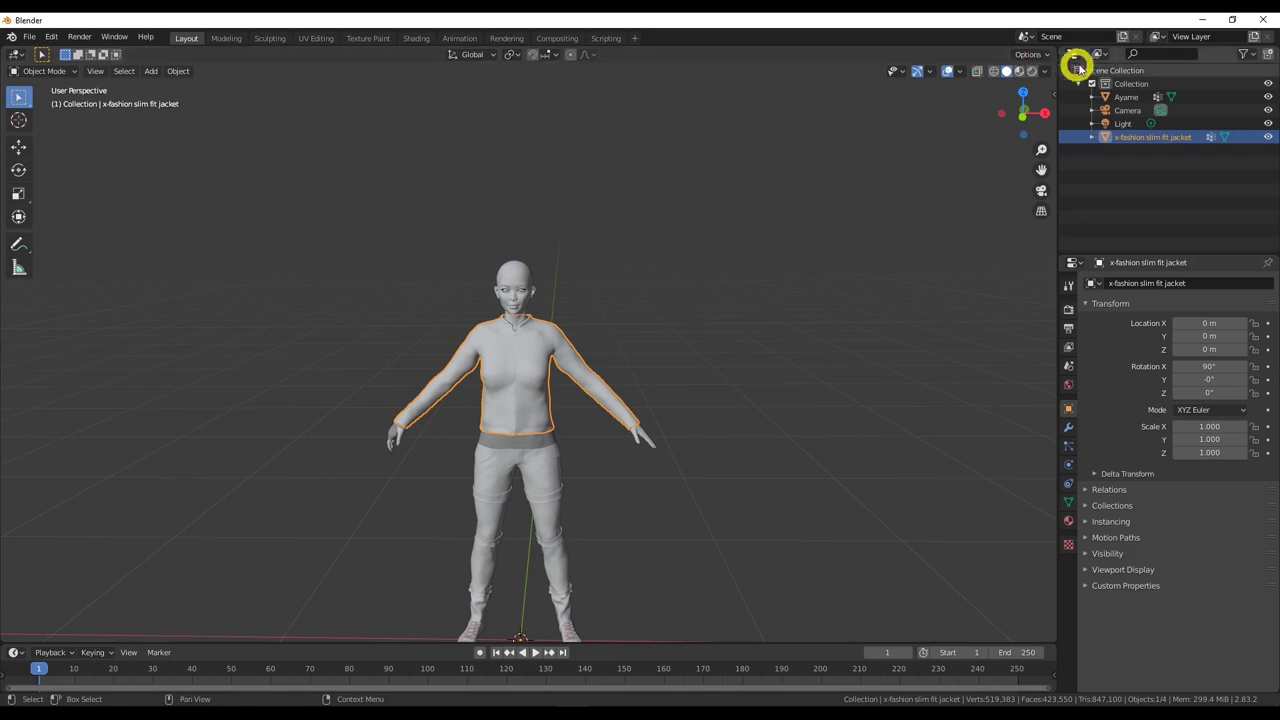
{"action": "left_click", "coordinate": [1123, 37]}
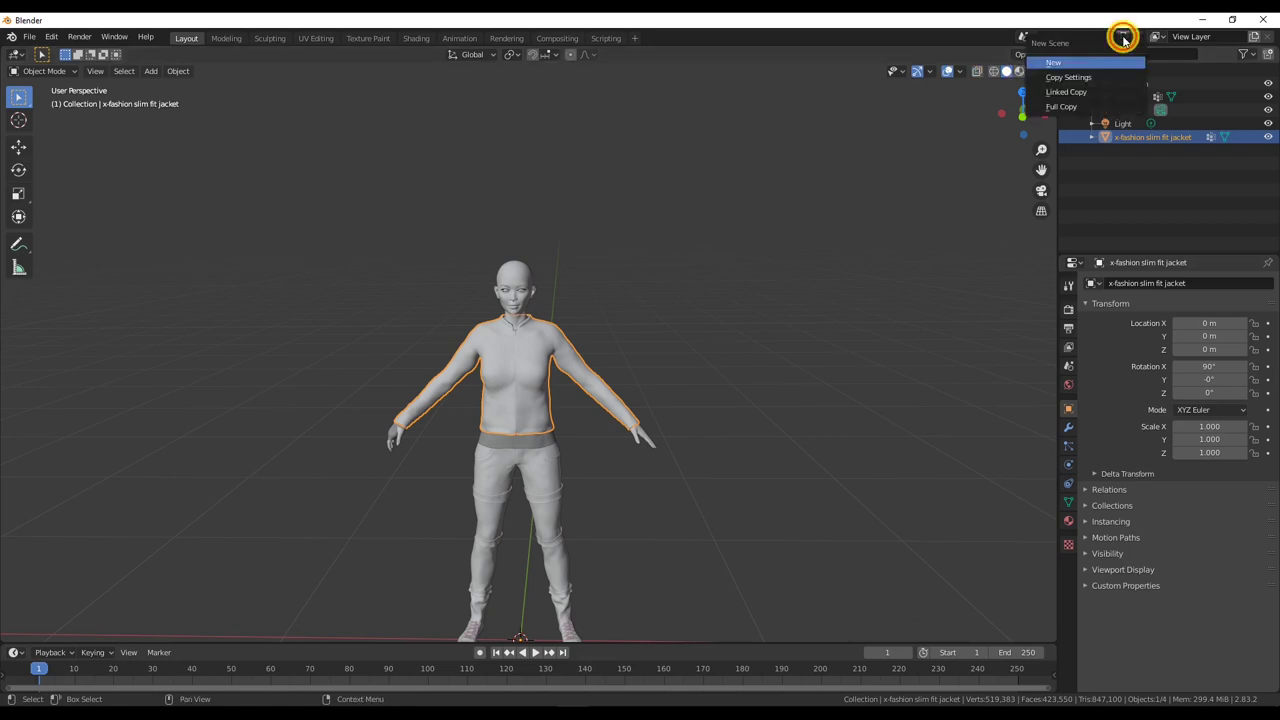
{"action": "left_click", "coordinate": [1072, 64]}
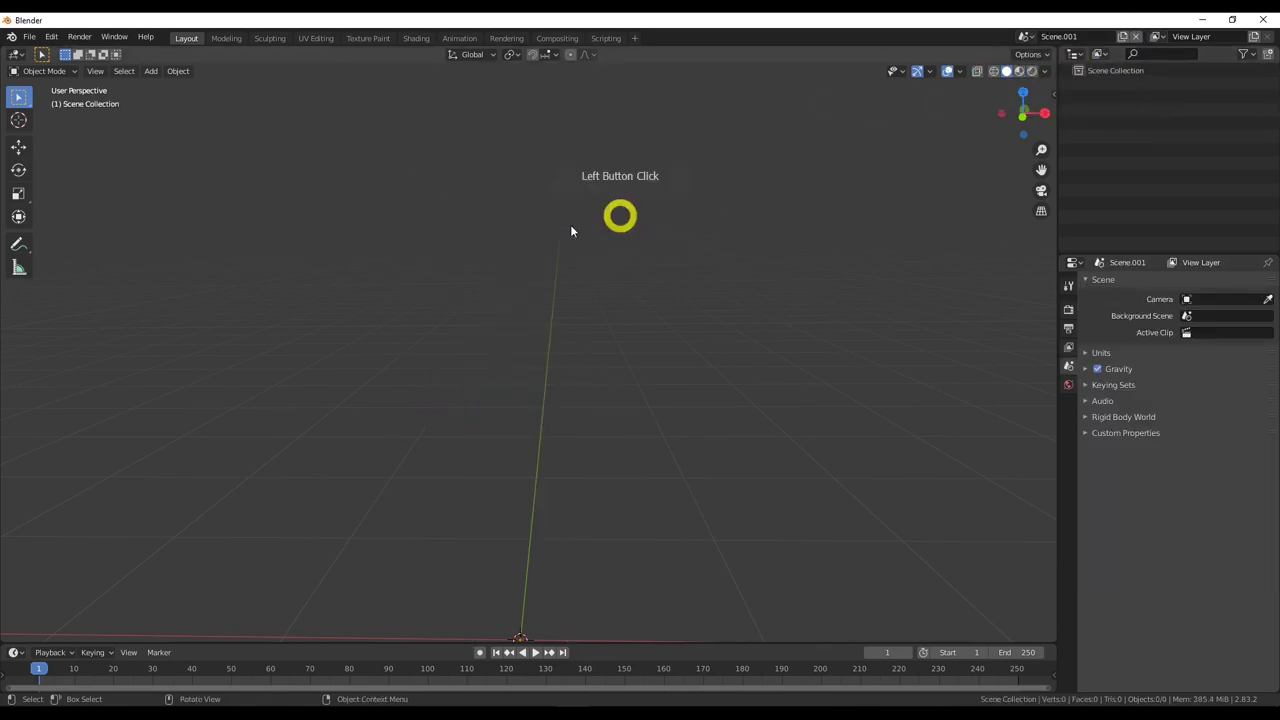
Import the Wavefront file Gen8MalewithJeans2.obj from the Documents folder into the new scene.
{"action": "left_click", "coordinate": [29, 38]}
{"action": "left_click", "coordinate": [90, 216]}
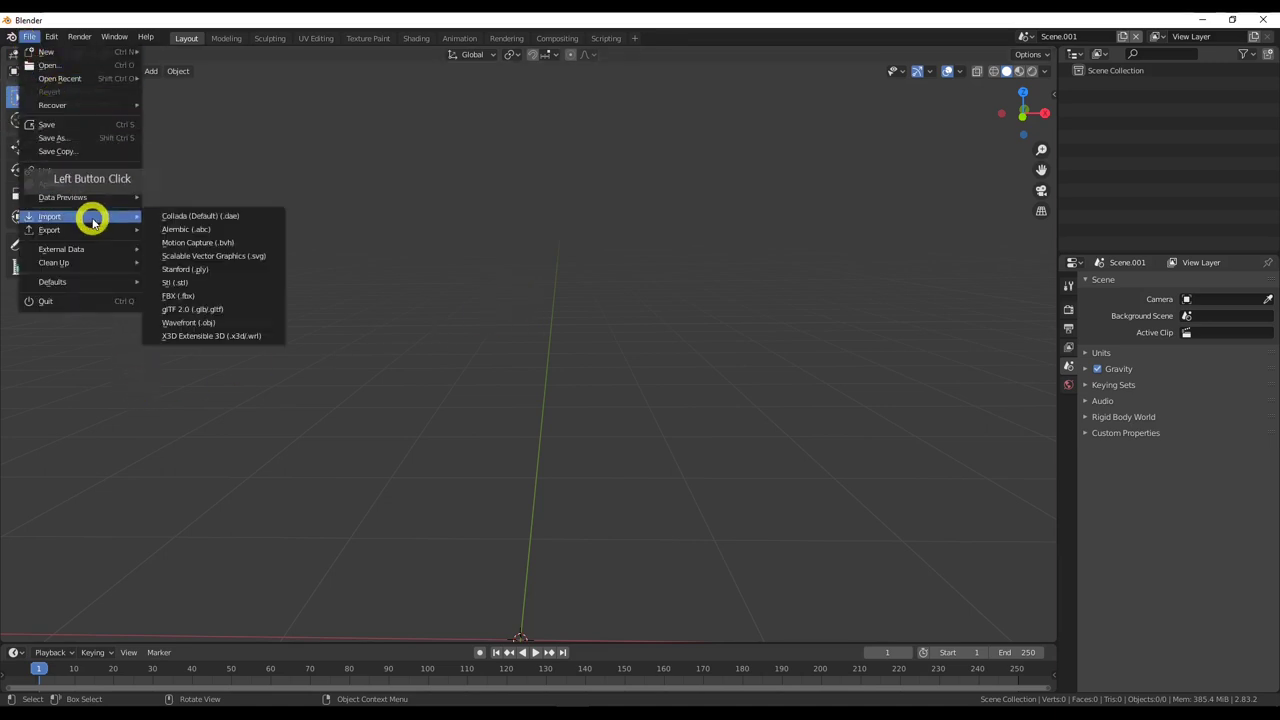
{"action": "left_click", "coordinate": [230, 321]}
{"action": "left_click", "coordinate": [371, 403]}
{"action": "scroll", "coordinate": [600, 470], "scroll_direction": "down", "scroll_amount": 3}
{"action": "left_click", "coordinate": [590, 507]}
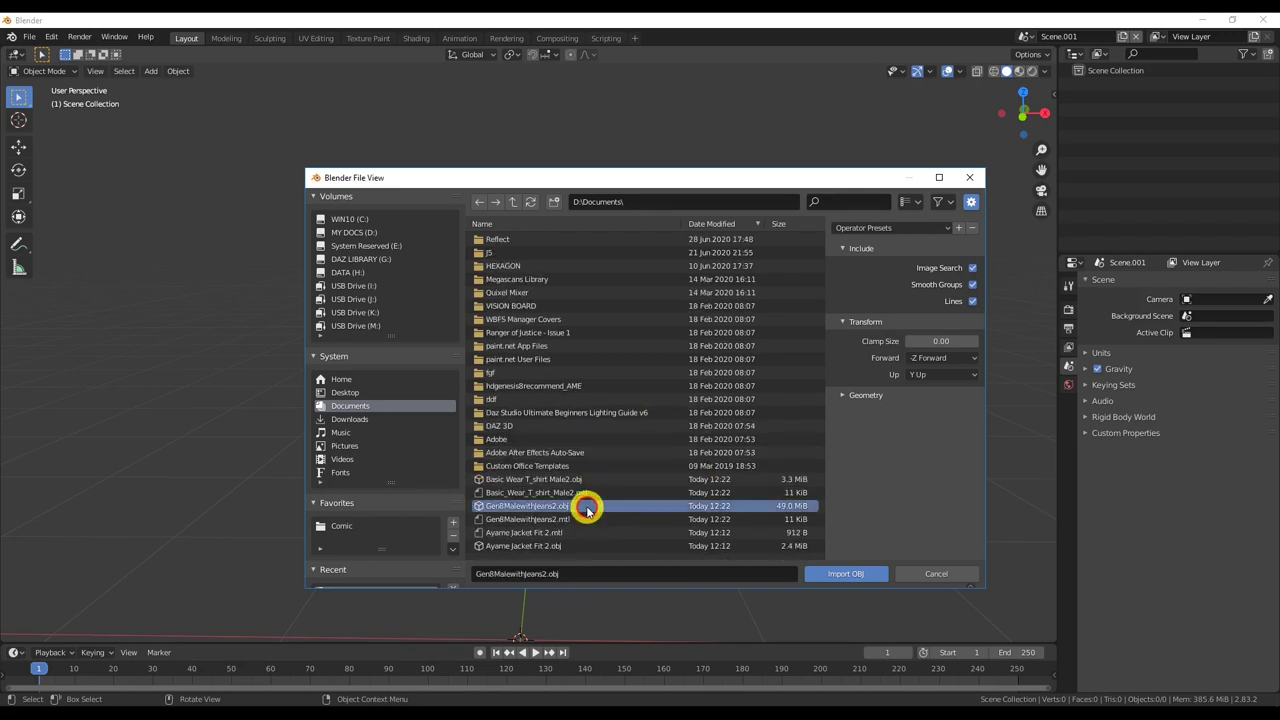
{"action": "left_click", "coordinate": [871, 229]}
{"action": "left_click", "coordinate": [874, 262]}
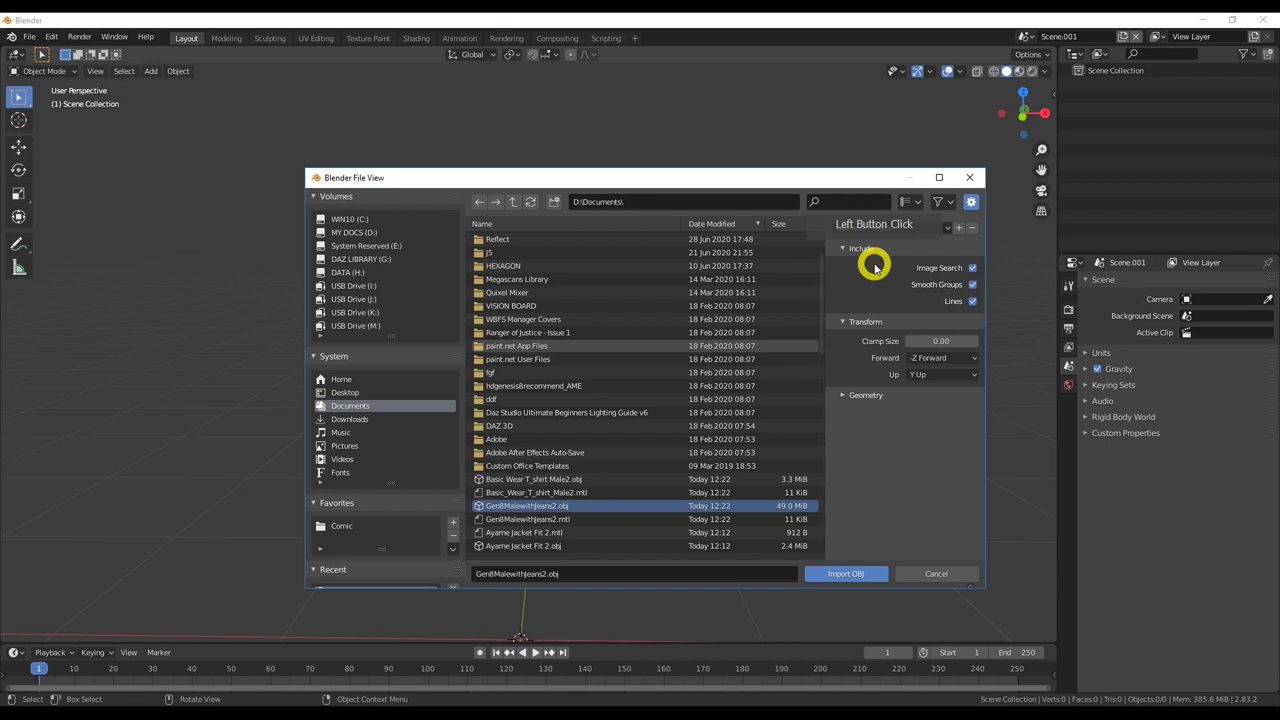
{"action": "left_click", "coordinate": [850, 574]}
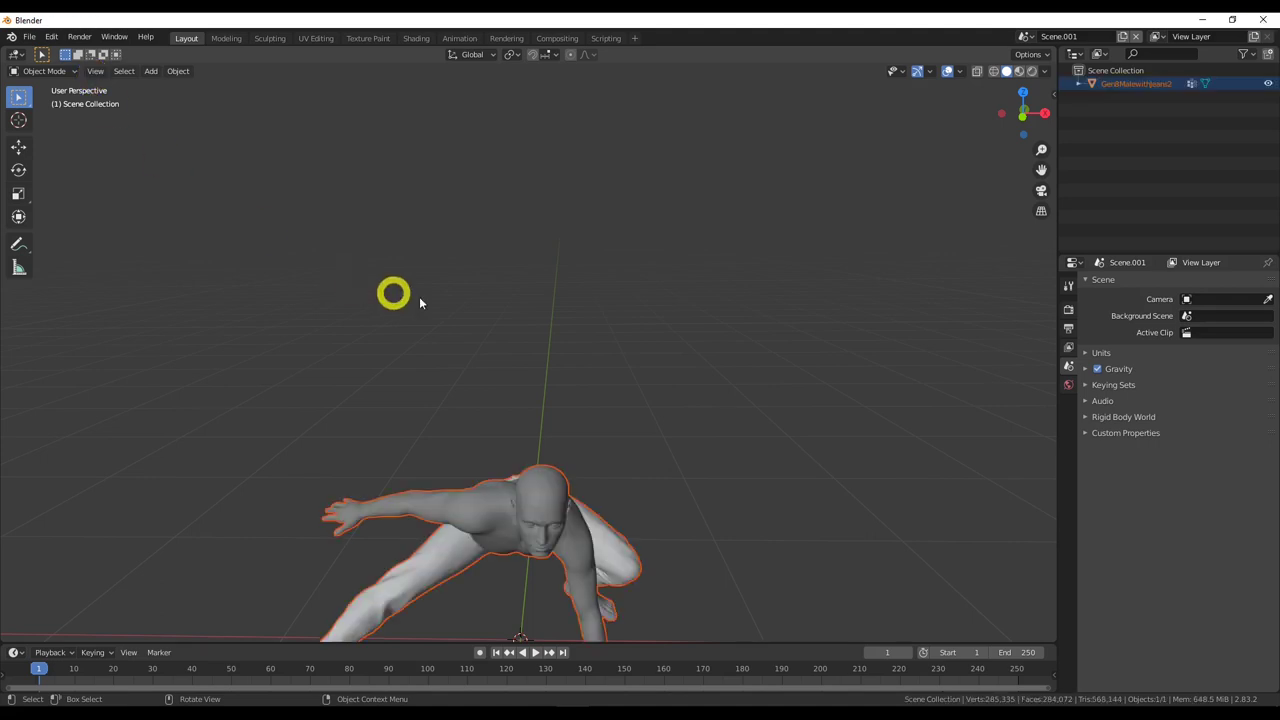
Import the Wavefront file Basic Wear T_shirt Male2.obj from the Documents folder onto the posed figure.
{"action": "left_click", "coordinate": [30, 37]}
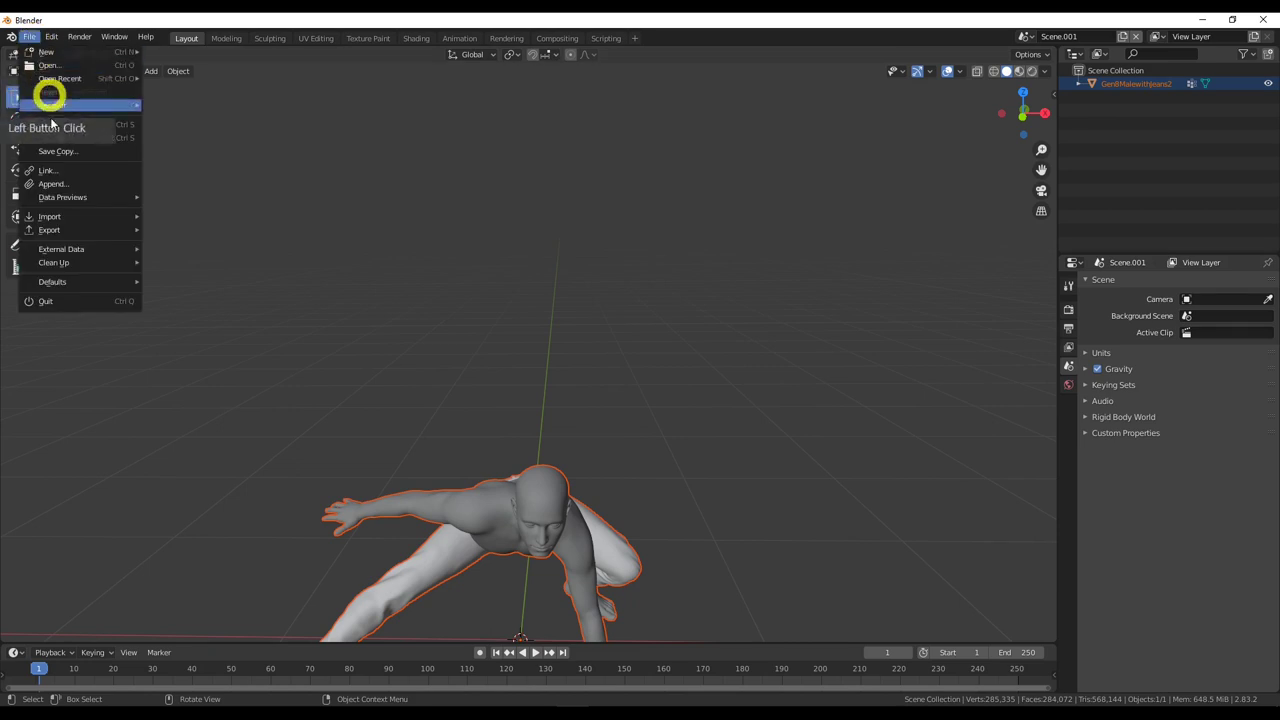
{"action": "mouse_move", "coordinate": [66, 219]}
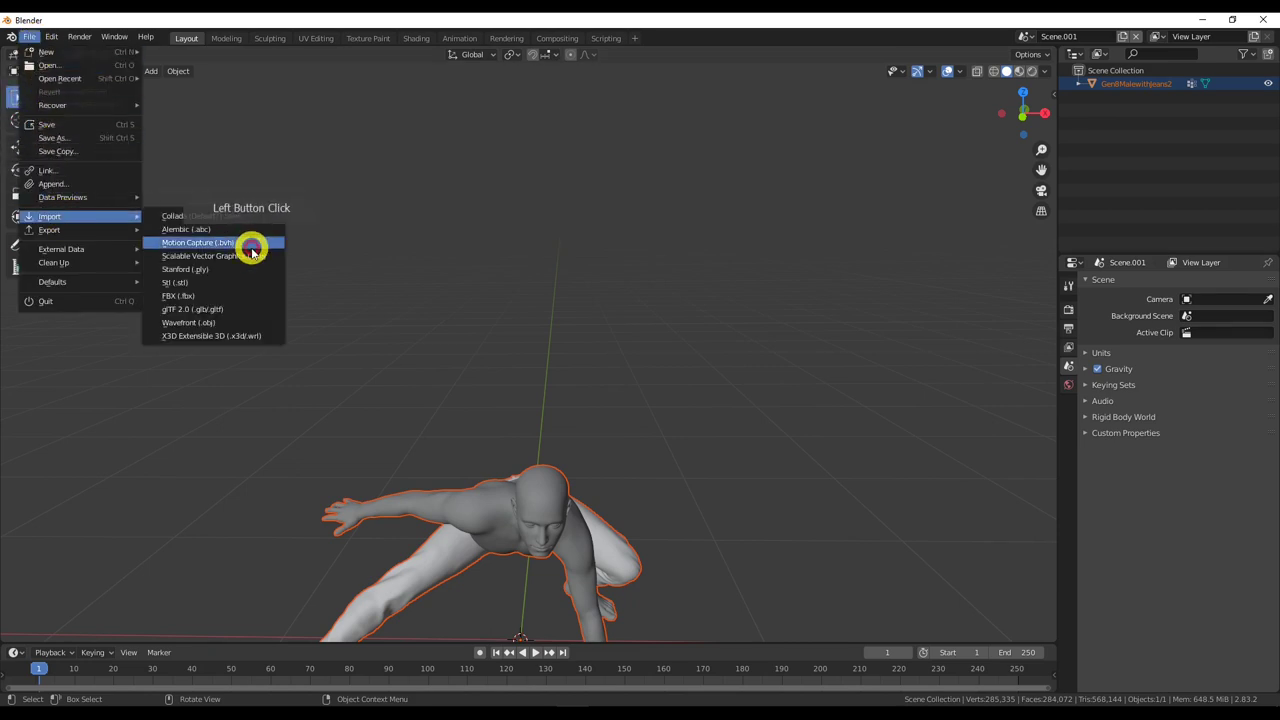
{"action": "left_click", "coordinate": [237, 321]}
{"action": "scroll", "coordinate": [575, 360], "scroll_direction": "down", "scroll_amount": 2}
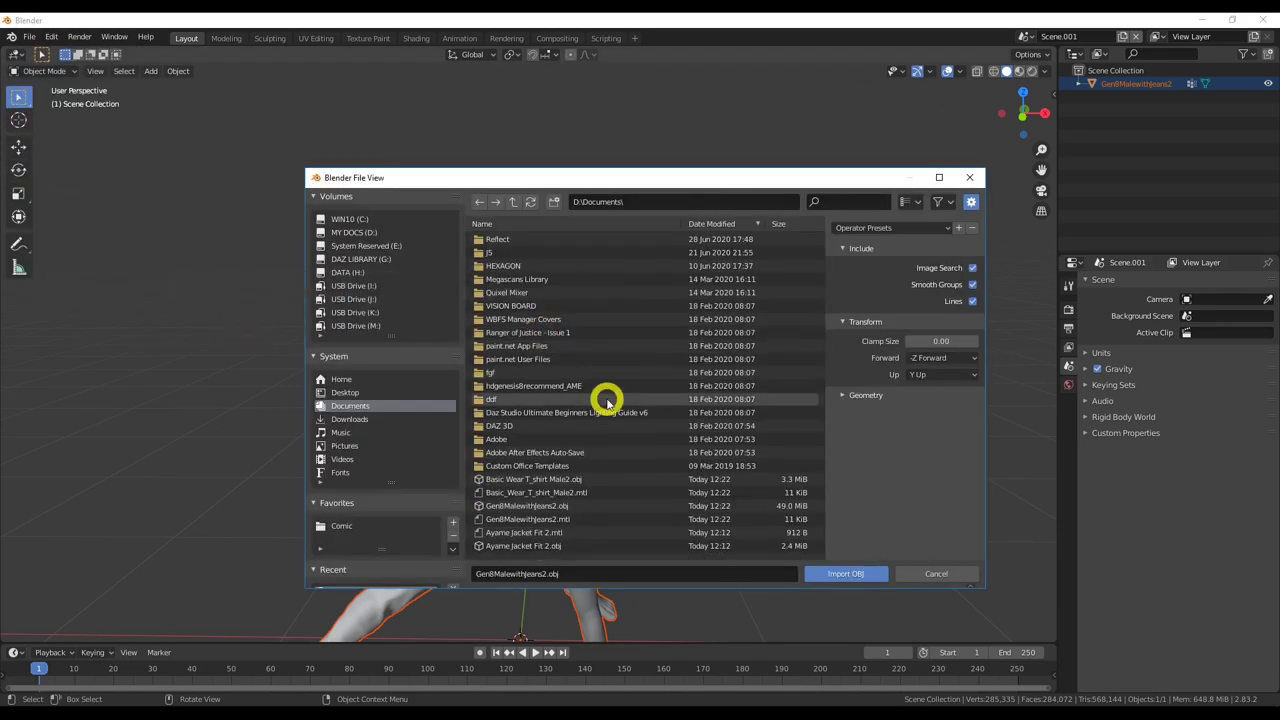
{"action": "left_click", "coordinate": [602, 480]}
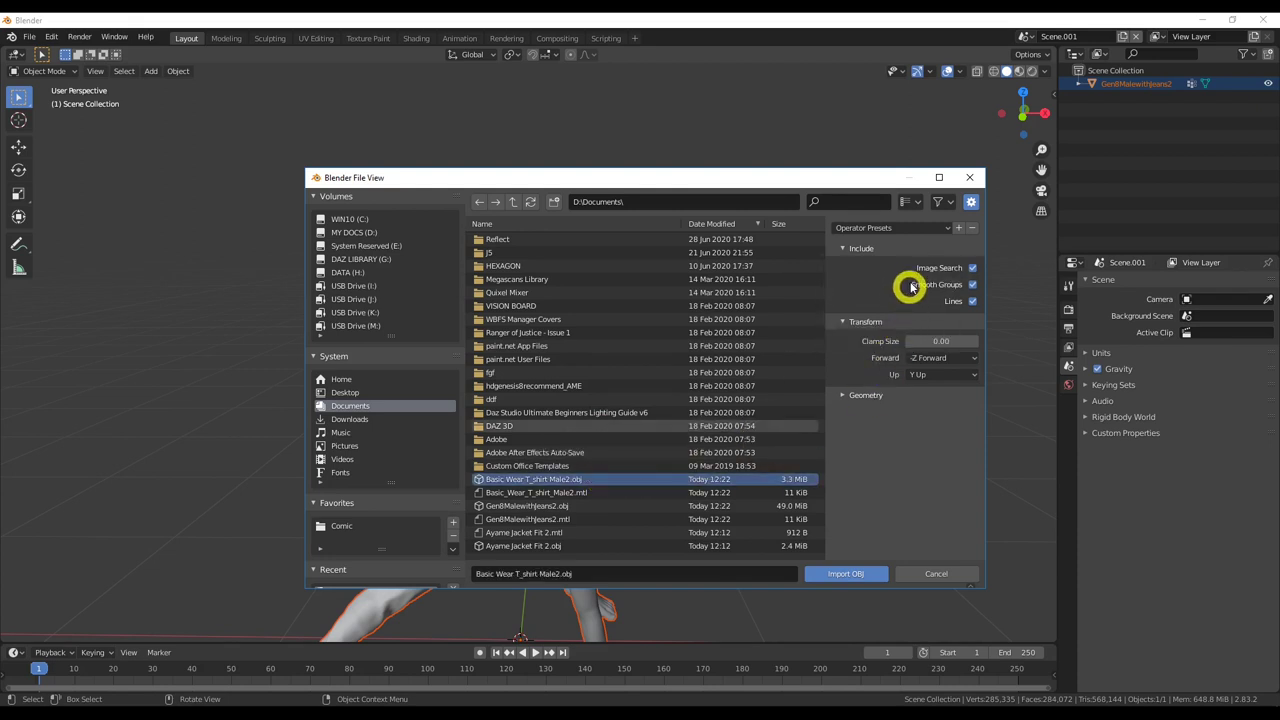
{"action": "left_click", "coordinate": [907, 233]}
{"action": "left_click", "coordinate": [870, 568]}
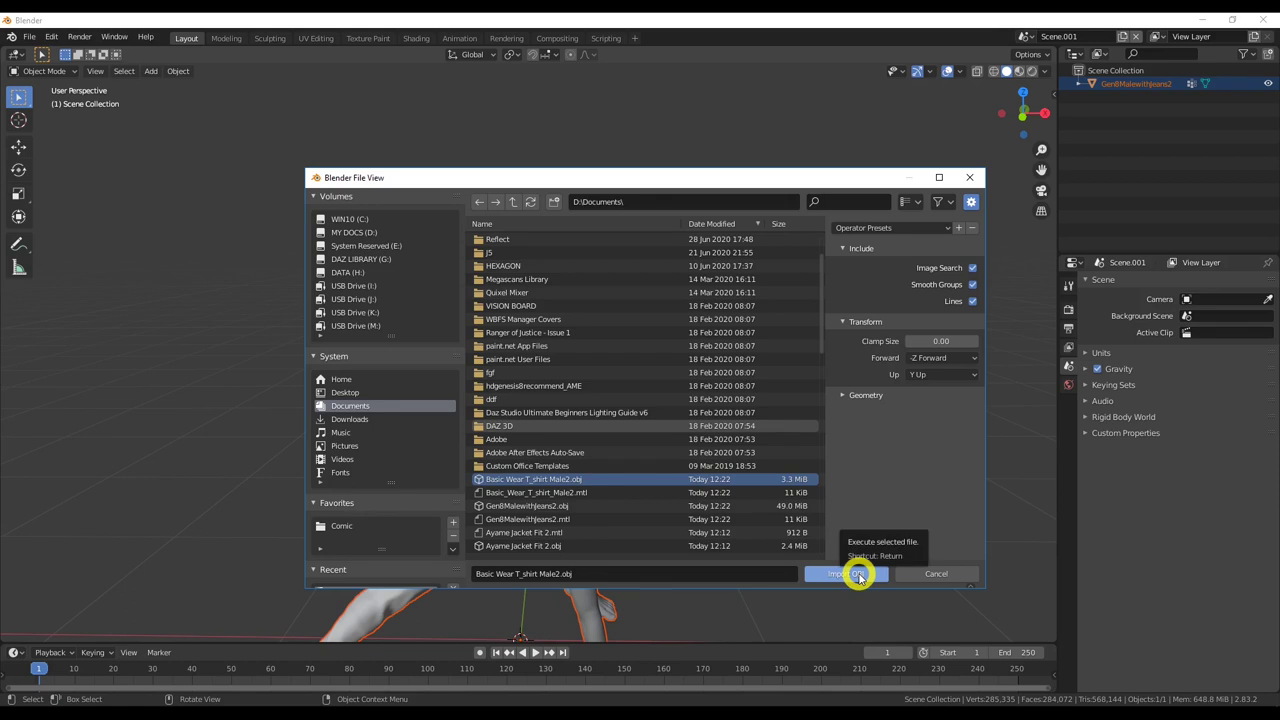
{"action": "left_click", "coordinate": [858, 574]}
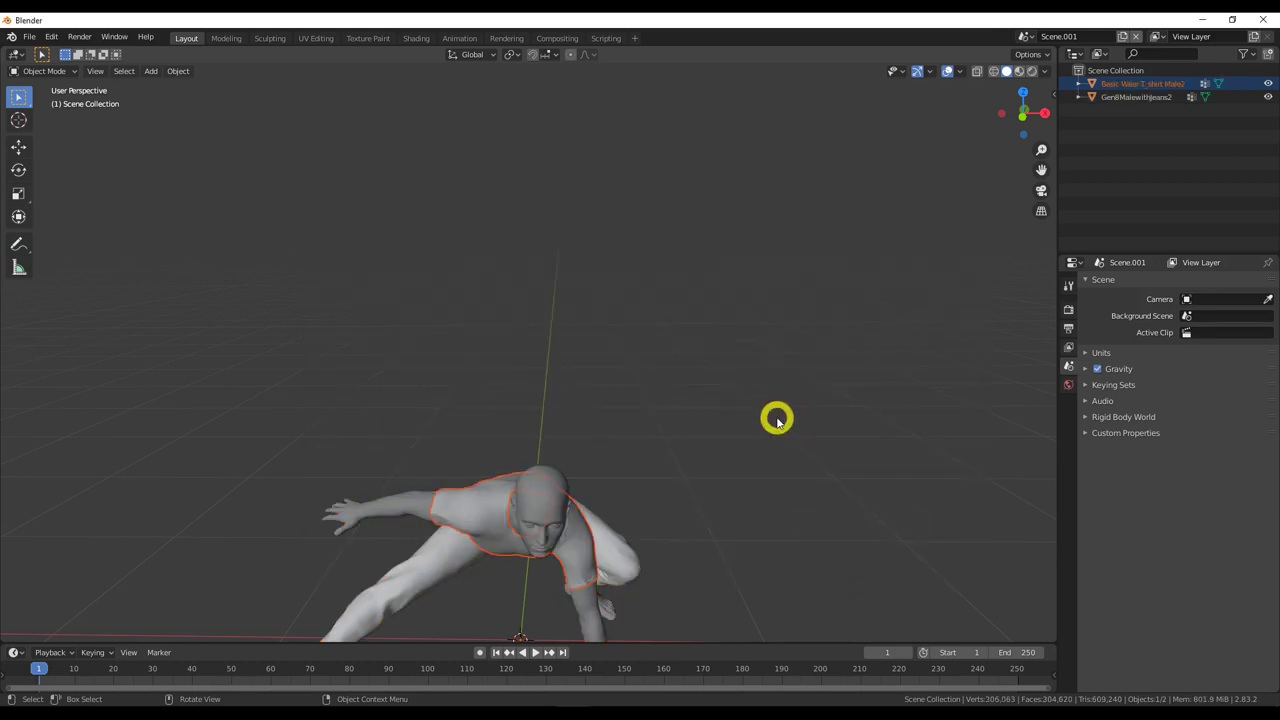
Select the T-shirt Basic Wear T_shirt Male2 and put it into Sculpt Mode.
{"action": "left_click", "coordinate": [578, 551]}
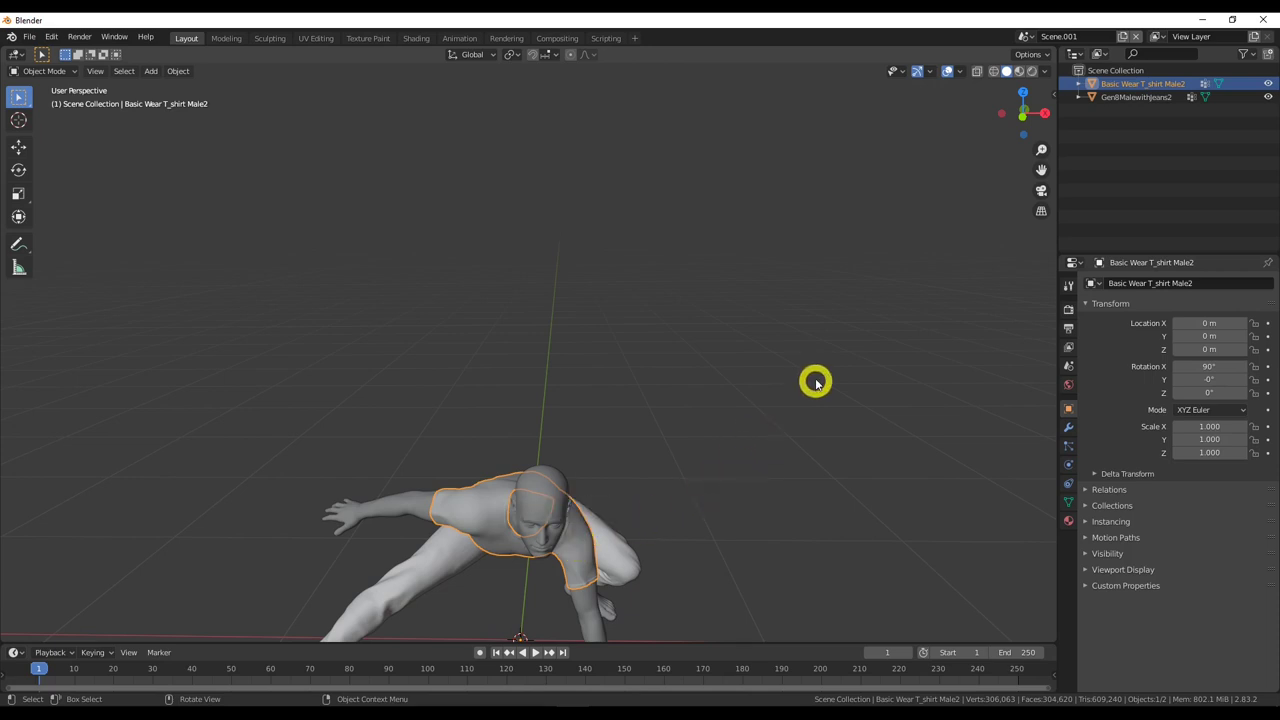
{"action": "middle_click_drag", "start_coordinate": [806, 477], "coordinate": [818, 385]}
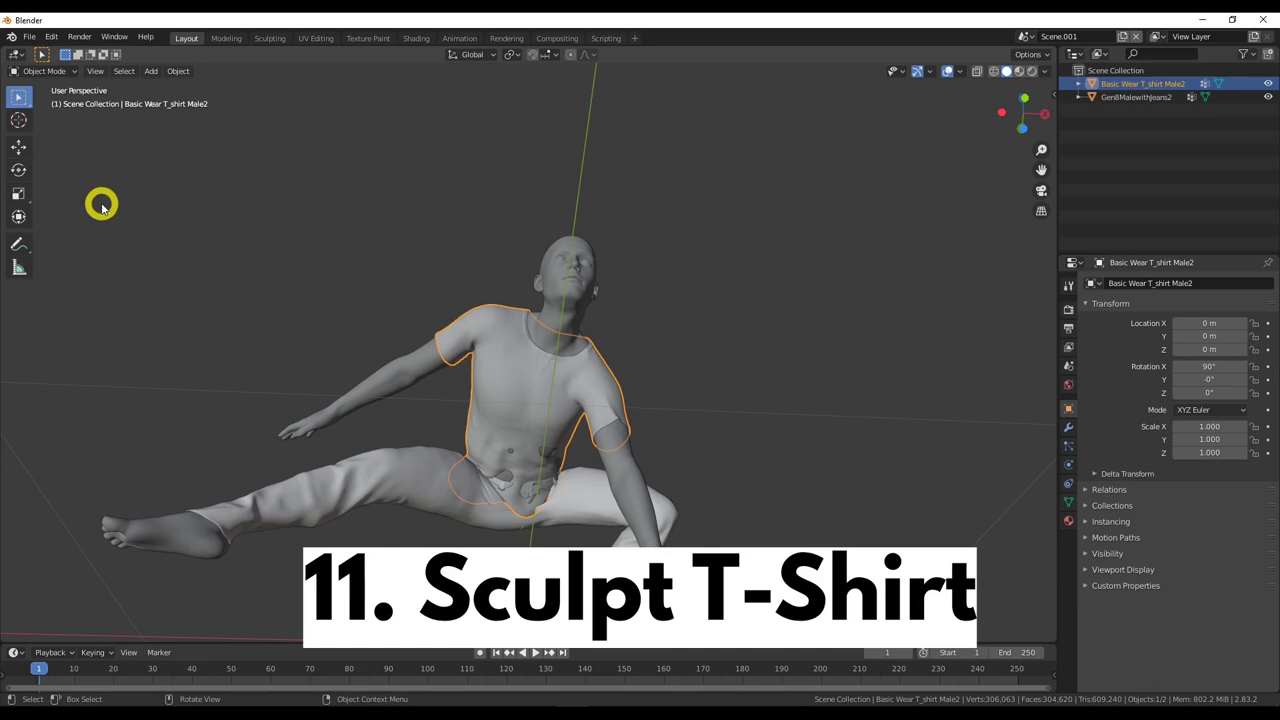
{"action": "left_click", "coordinate": [52, 72]}
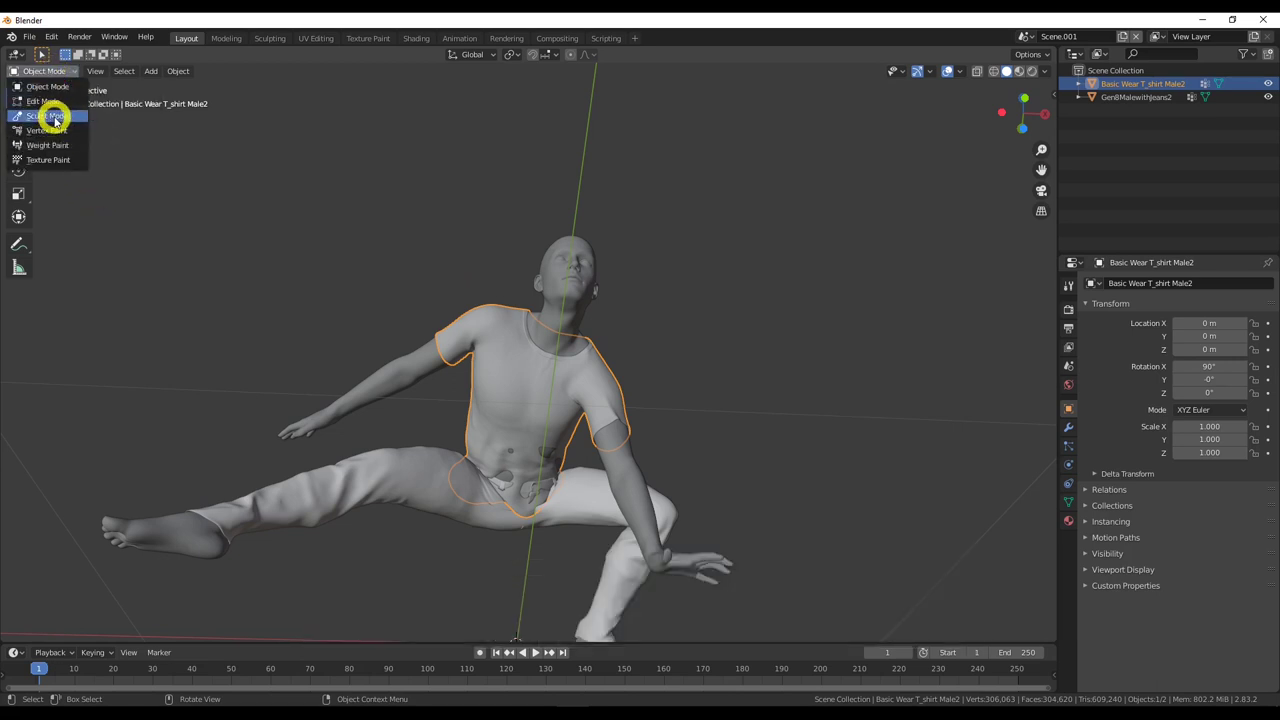
{"action": "left_click", "coordinate": [55, 116]}
{"action": "left_click", "coordinate": [494, 504]}
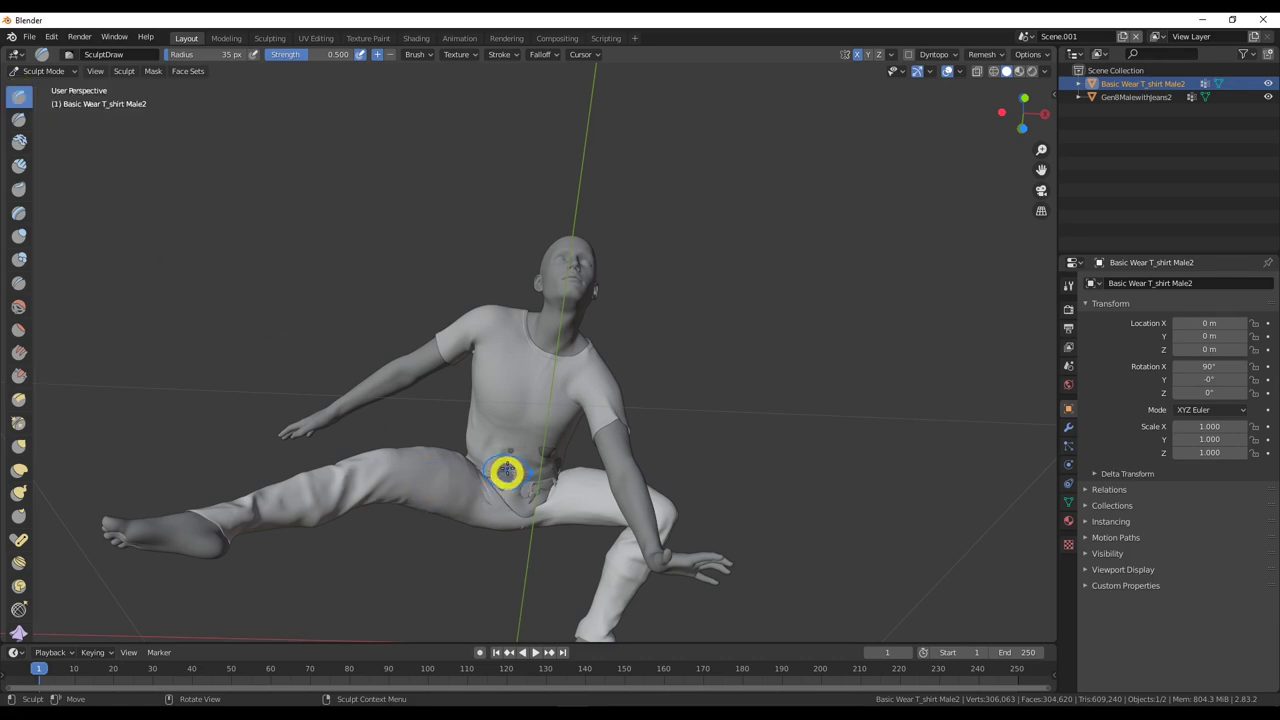
Turn off X-axis brush mirroring for sculpting the T-shirt.
{"action": "left_click", "coordinate": [858, 70]}
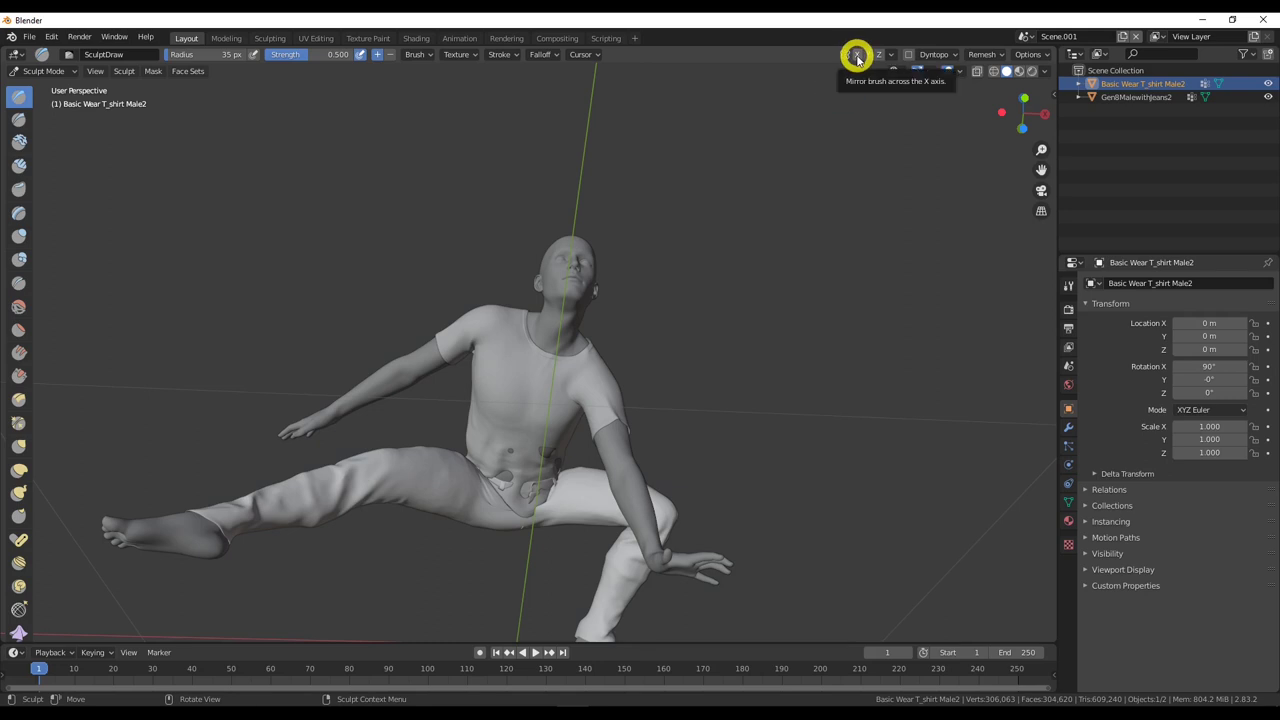
{"action": "middle_click_drag", "start_coordinate": [780, 371], "coordinate": [580, 504]}
{"action": "mouse_move", "coordinate": [435, 462]}
{"action": "middle_mouse_down"}
{"action": "mouse_move", "coordinate": [506, 449]}
{"action": "mouse_move", "coordinate": [517, 391]}
{"action": "mouse_move", "coordinate": [491, 343]}
{"action": "mouse_move", "coordinate": [432, 379]}
{"action": "mouse_move", "coordinate": [438, 405]}
{"action": "middle_mouse_up"}
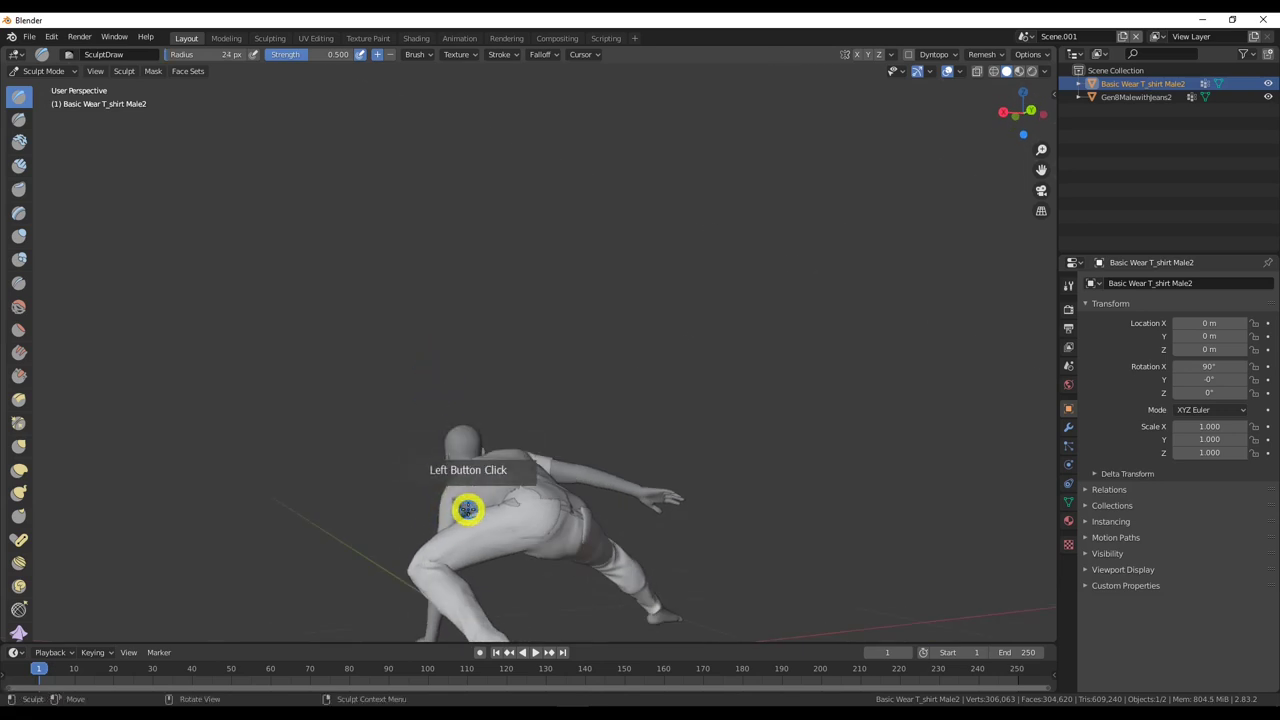
{"action": "scroll", "coordinate": [467, 510], "scroll_direction": "down", "scroll_amount": 2}
{"action": "scroll", "coordinate": [468, 508], "scroll_direction": "up", "scroll_amount": 5}
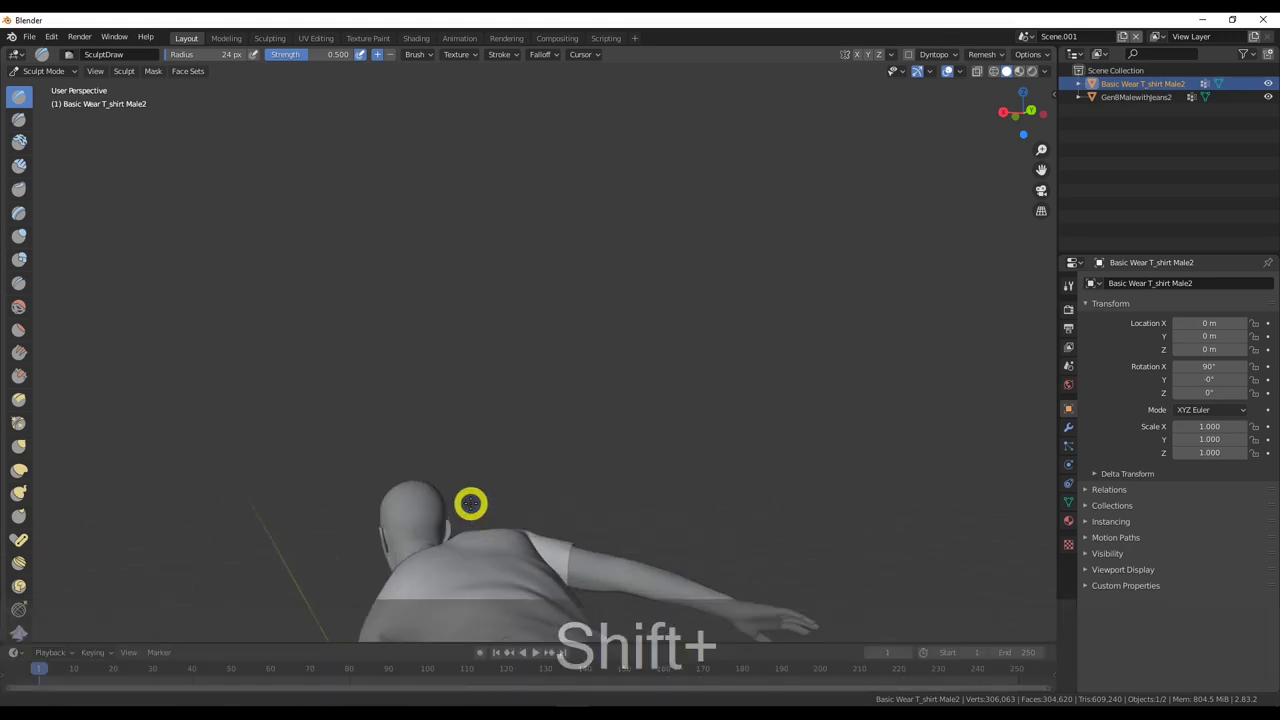
Enlarge the Draw brush radius to 41 px and sculpt the T-shirt outward around the figure's left armpit and side.
{"action": "middle_click_drag", "start_coordinate": [471, 506], "coordinate": [554, 334], "text": "shift"}
{"action": "left_click", "coordinate": [470, 491]}
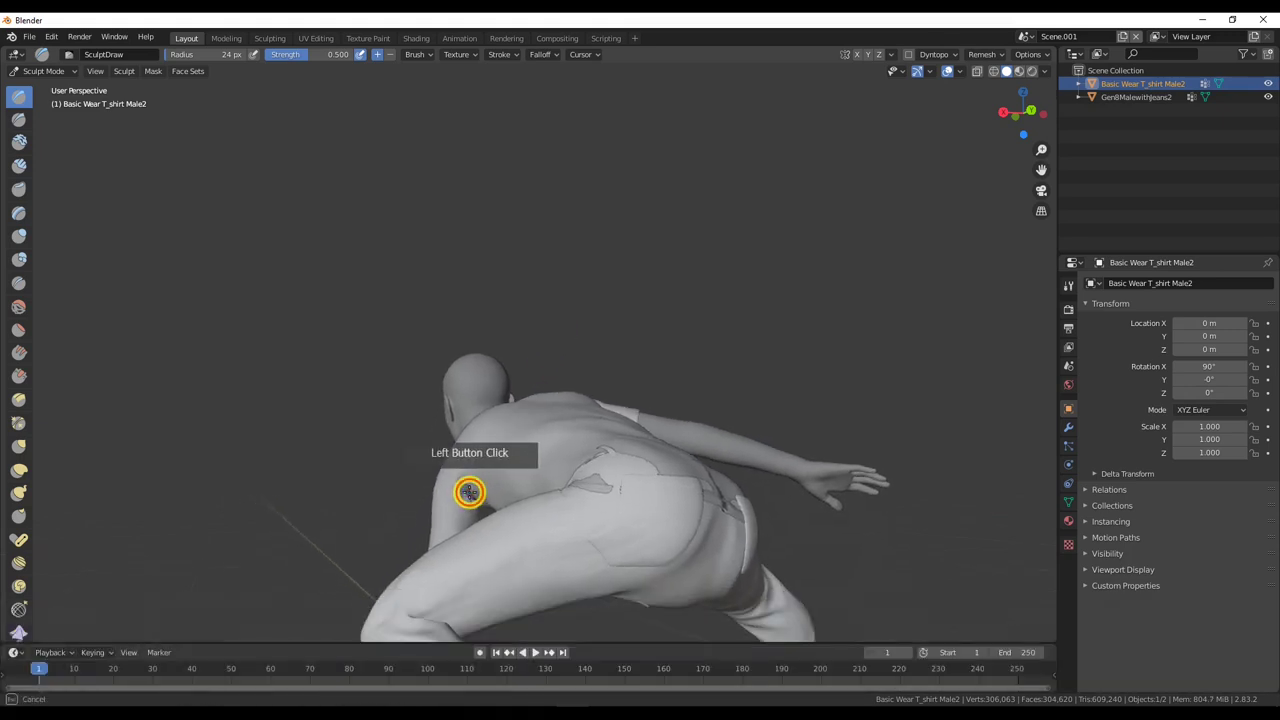
{"action": "mouse_move", "coordinate": [463, 488]}
{"action": "left_mouse_down"}
{"action": "mouse_move", "coordinate": [466, 500]}
{"action": "mouse_move", "coordinate": [524, 506]}
{"action": "left_mouse_up"}
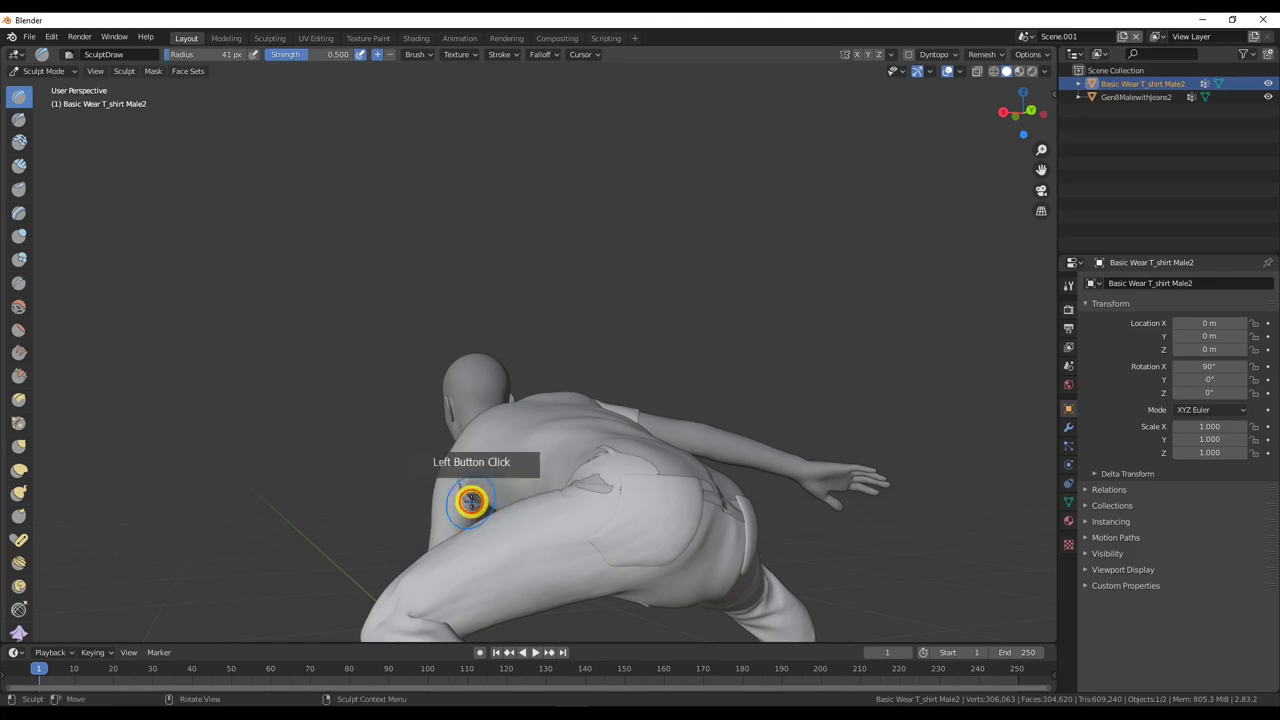
{"action": "mouse_move", "coordinate": [479, 506]}
{"action": "left_mouse_down"}
{"action": "mouse_move", "coordinate": [557, 443]}
{"action": "mouse_move", "coordinate": [611, 457]}
{"action": "mouse_move", "coordinate": [606, 434]}
{"action": "mouse_move", "coordinate": [538, 474]}
{"action": "left_mouse_up"}
{"action": "middle_click_drag", "start_coordinate": [538, 474], "coordinate": [520, 483]}
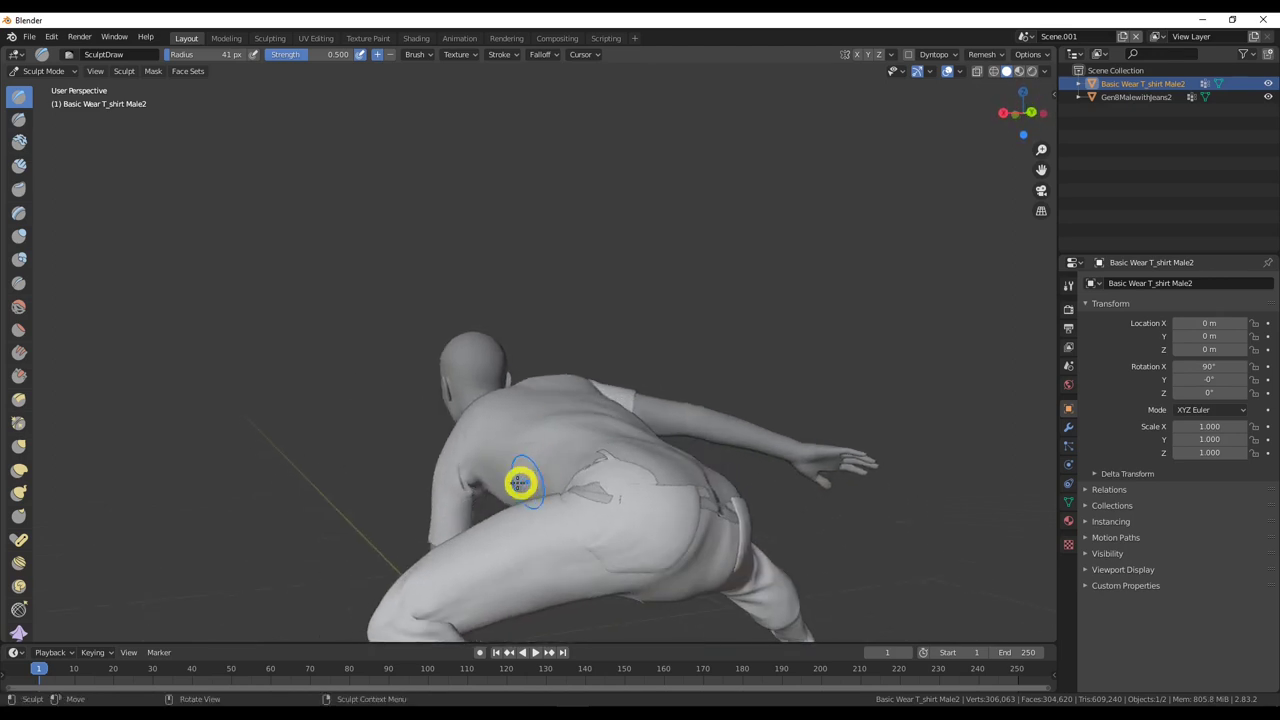
{"action": "mouse_move", "coordinate": [543, 495]}
{"action": "left_mouse_down"}
{"action": "mouse_move", "coordinate": [617, 486]}
{"action": "mouse_move", "coordinate": [545, 500]}
{"action": "left_mouse_up"}
{"action": "middle_click_drag", "start_coordinate": [545, 500], "coordinate": [523, 494]}
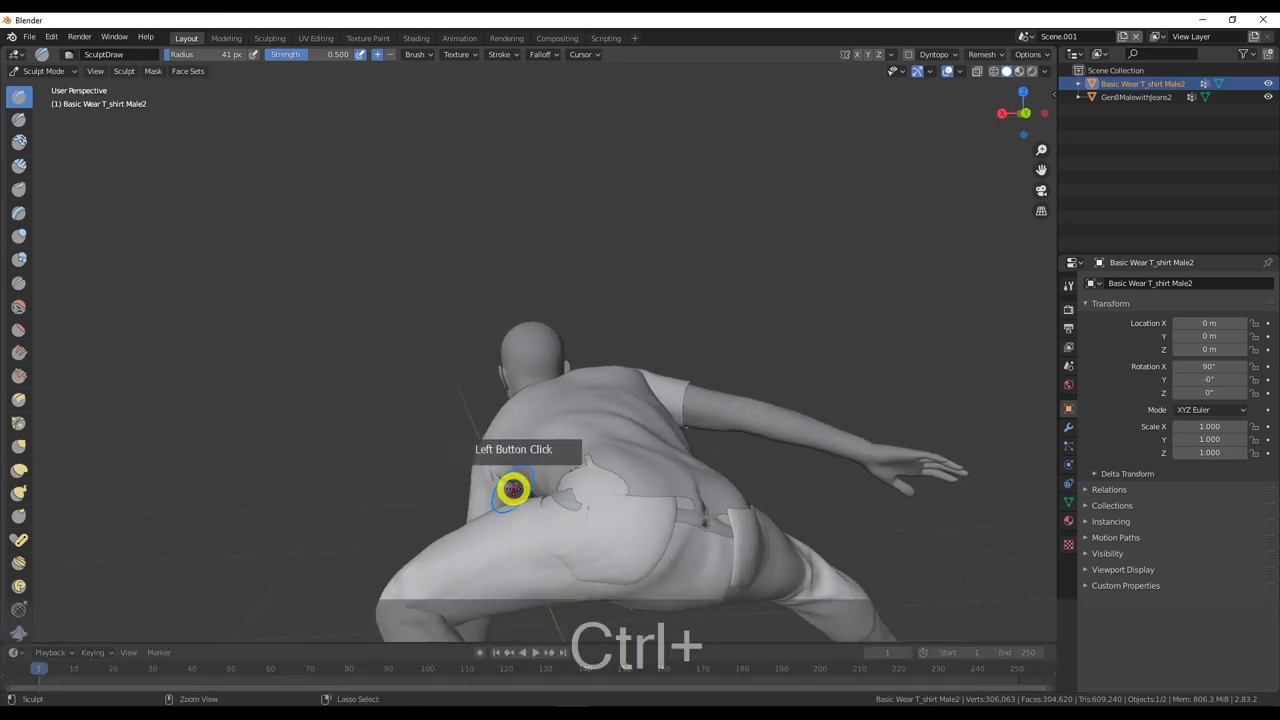
{"action": "left_click_drag", "start_coordinate": [491, 486], "coordinate": [701, 459]}
{"action": "middle_click_drag", "start_coordinate": [701, 459], "coordinate": [514, 471]}
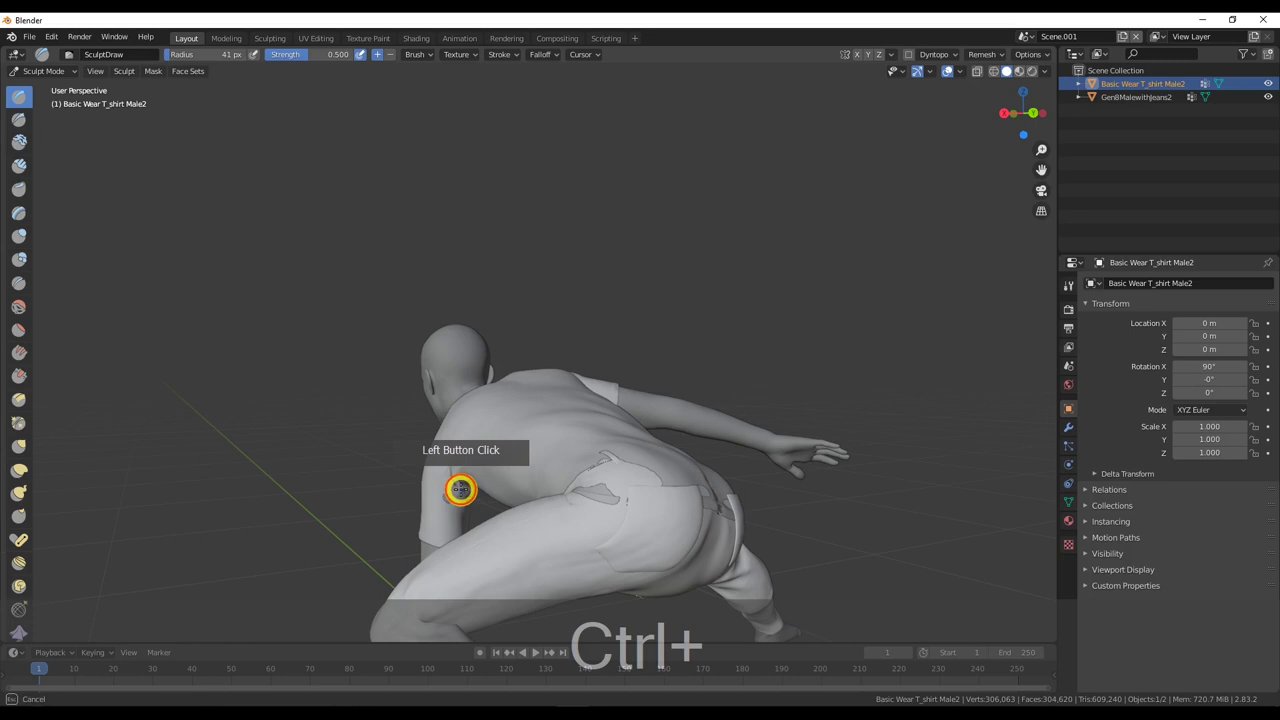
Sculpt the T-shirt's back hem outward over the jeans at the figure's left hip and seat.
{"action": "mouse_move", "coordinate": [606, 503]}
{"action": "middle_mouse_down"}
{"action": "mouse_move", "coordinate": [646, 480]}
{"action": "mouse_move", "coordinate": [606, 494]}
{"action": "mouse_move", "coordinate": [610, 478]}
{"action": "mouse_move", "coordinate": [694, 494]}
{"action": "mouse_move", "coordinate": [591, 516]}
{"action": "middle_mouse_up"}
{"action": "left_click", "coordinate": [594, 543]}
{"action": "left_click_drag", "start_coordinate": [586, 543], "coordinate": [568, 515]}
{"action": "double_click", "coordinate": [566, 503]}
{"action": "mouse_move", "coordinate": [603, 493]}
{"action": "middle_mouse_down"}
{"action": "mouse_move", "coordinate": [688, 500]}
{"action": "mouse_move", "coordinate": [634, 469]}
{"action": "middle_mouse_up"}
{"action": "left_click_drag", "start_coordinate": [603, 380], "coordinate": [570, 472]}
{"action": "double_click", "coordinate": [564, 479]}
{"action": "left_click", "coordinate": [586, 486]}
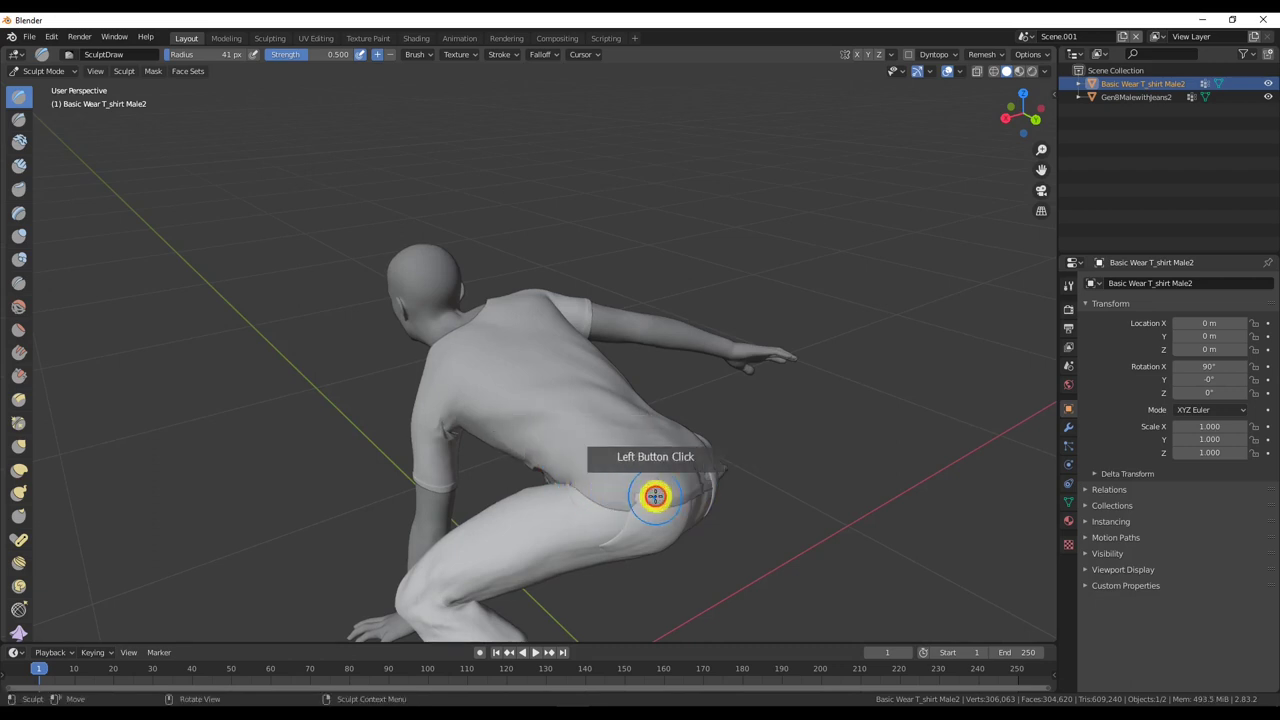
{"action": "mouse_move", "coordinate": [668, 505]}
{"action": "left_mouse_down"}
{"action": "mouse_move", "coordinate": [656, 465]}
{"action": "mouse_move", "coordinate": [597, 453]}
{"action": "left_mouse_up"}
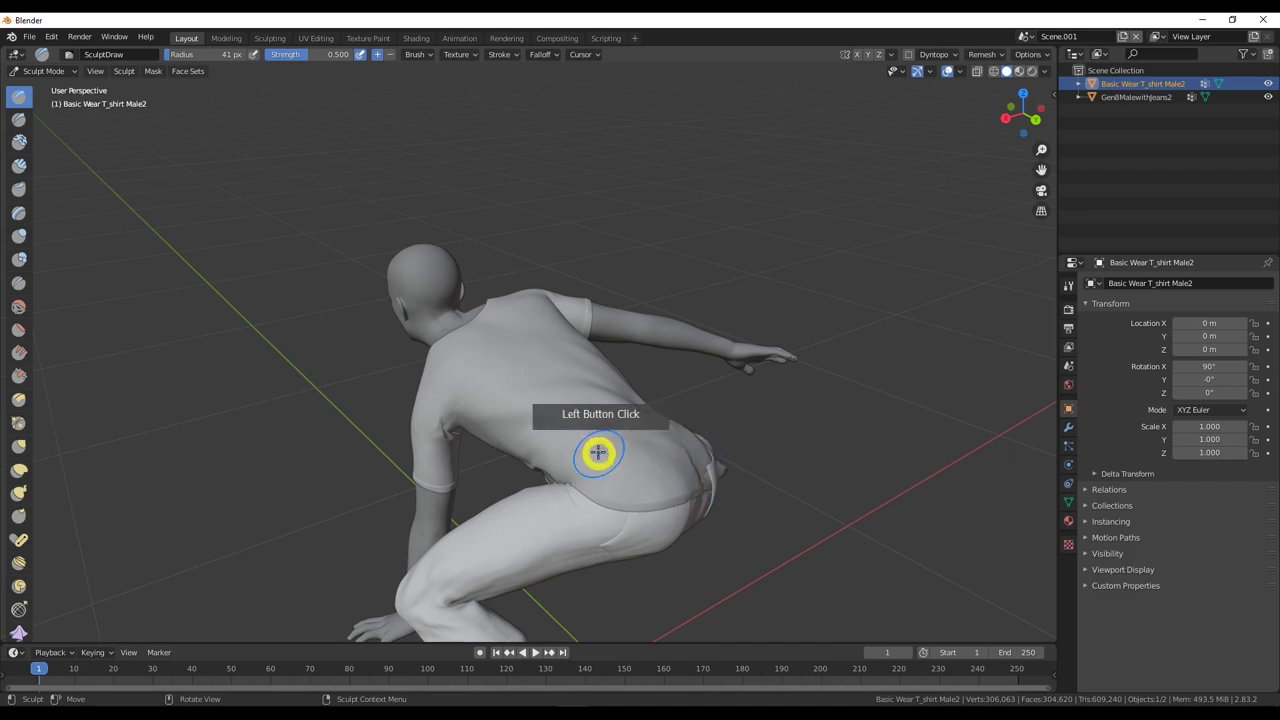
Build up the T-shirt's hem and flank at the figure's right hip so the fabric covers the jeans.
{"action": "middle_click_drag", "start_coordinate": [653, 455], "coordinate": [623, 523]}
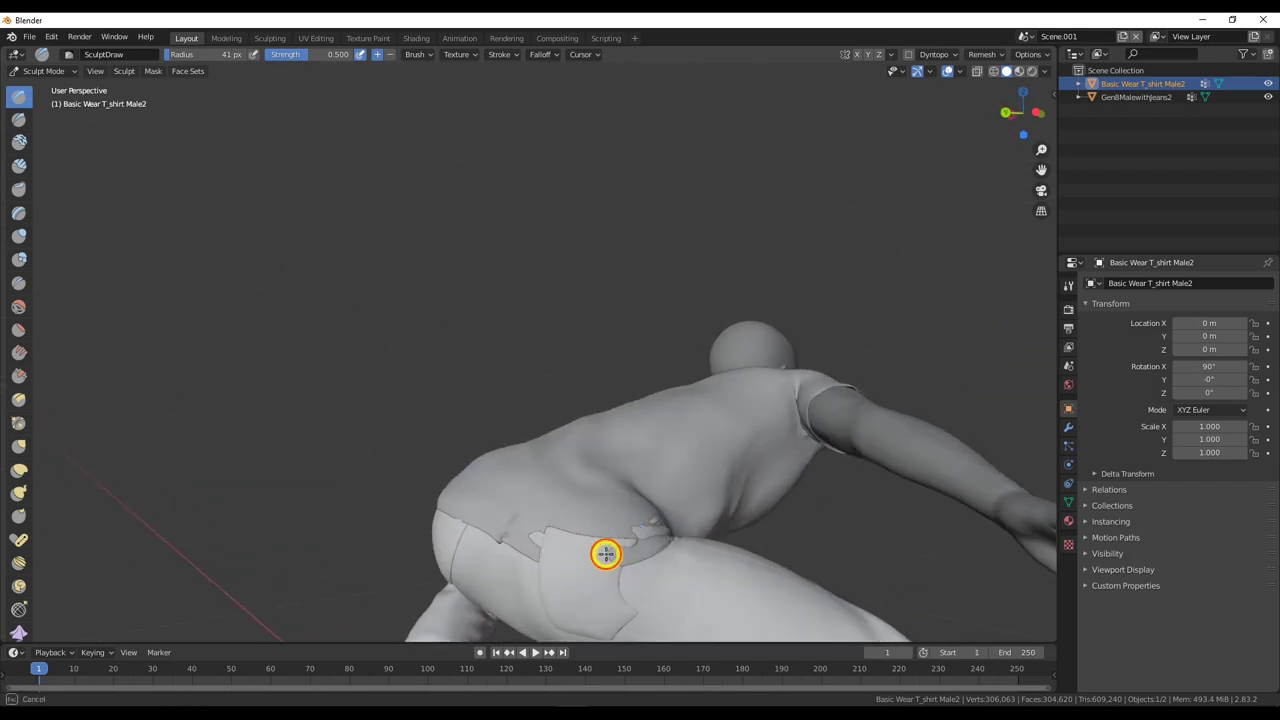
{"action": "left_click", "coordinate": [531, 540]}
{"action": "double_click", "coordinate": [560, 546]}
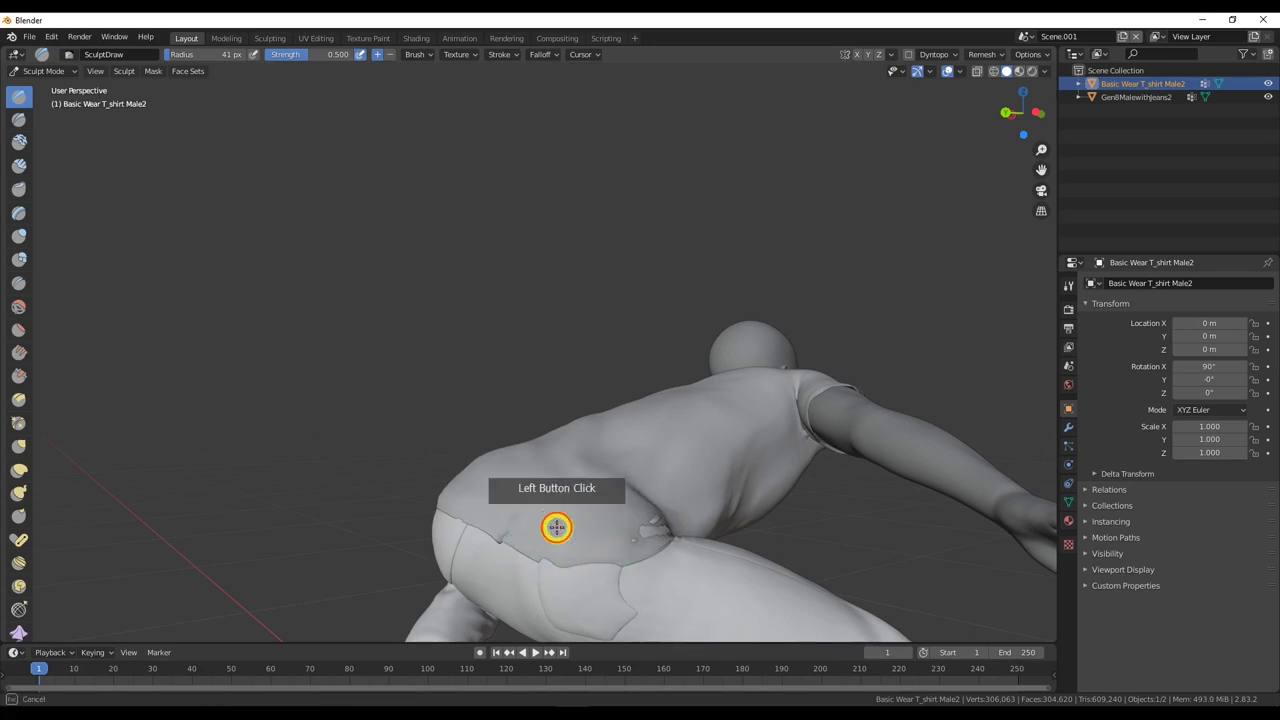
{"action": "left_click", "coordinate": [464, 517]}
{"action": "mouse_move", "coordinate": [606, 517]}
{"action": "middle_mouse_down"}
{"action": "mouse_move", "coordinate": [580, 517]}
{"action": "mouse_move", "coordinate": [620, 516]}
{"action": "middle_mouse_up"}
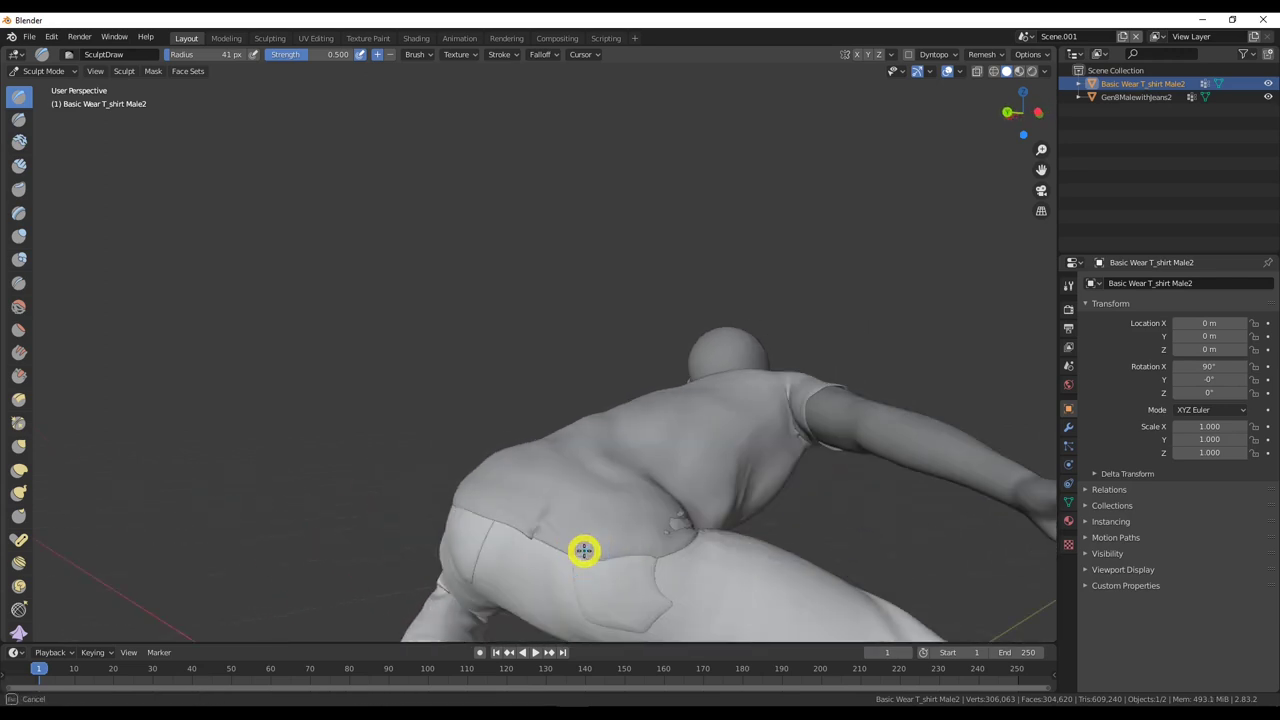
{"action": "left_click_drag", "start_coordinate": [631, 554], "coordinate": [660, 556]}
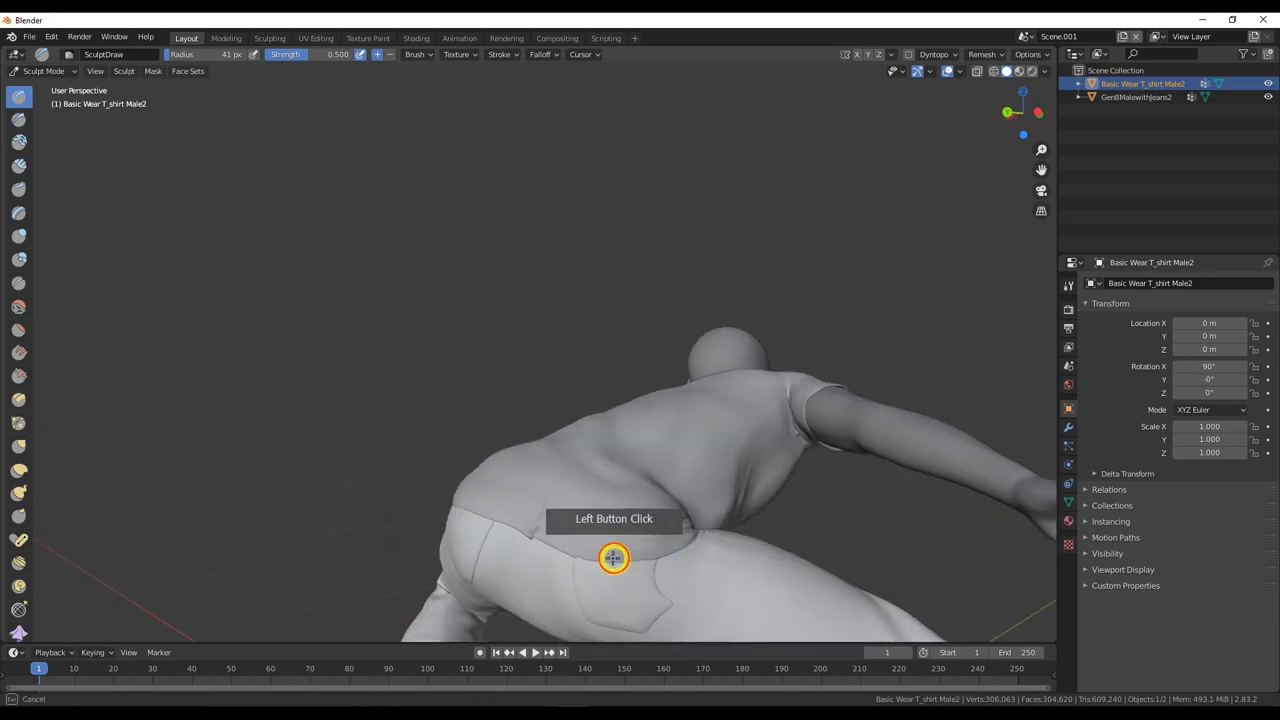
{"action": "mouse_move", "coordinate": [591, 551]}
{"action": "middle_mouse_down"}
{"action": "mouse_move", "coordinate": [583, 531]}
{"action": "mouse_move", "coordinate": [557, 540]}
{"action": "mouse_move", "coordinate": [610, 521]}
{"action": "mouse_move", "coordinate": [583, 517]}
{"action": "mouse_move", "coordinate": [666, 543]}
{"action": "mouse_move", "coordinate": [617, 560]}
{"action": "mouse_move", "coordinate": [585, 545]}
{"action": "middle_mouse_up"}
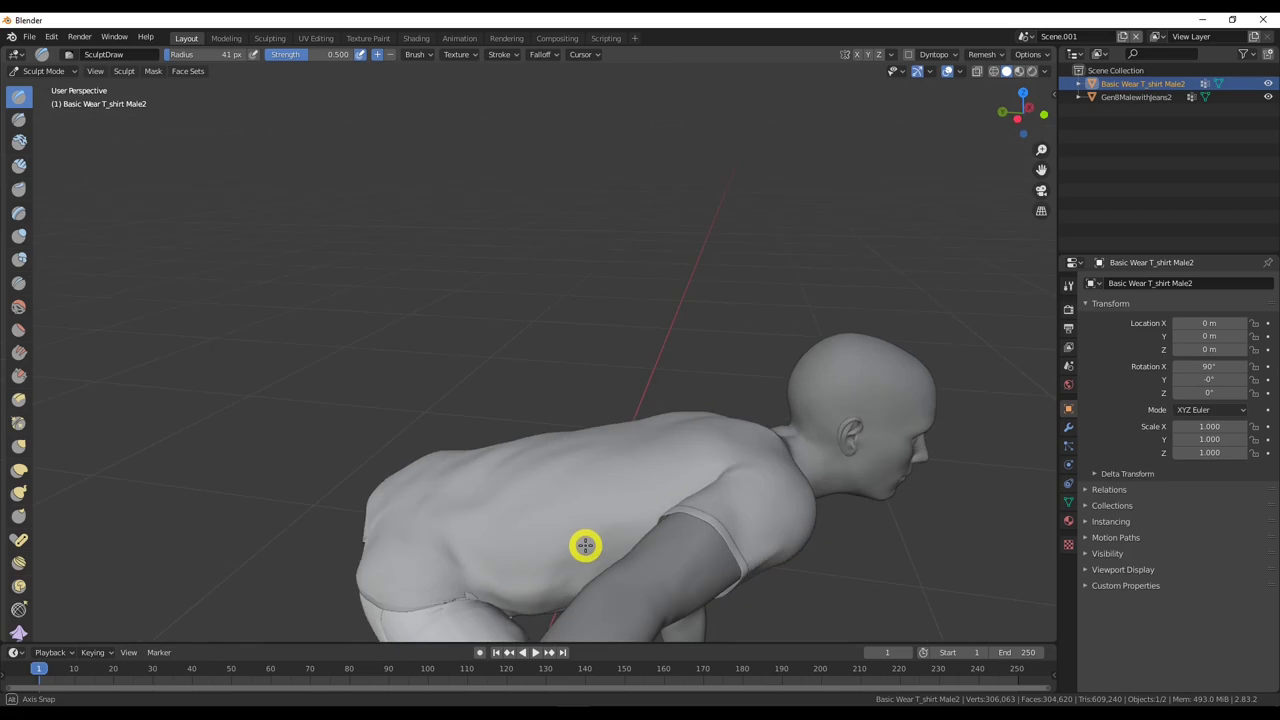
{"action": "left_click_drag", "start_coordinate": [466, 594], "coordinate": [466, 558]}
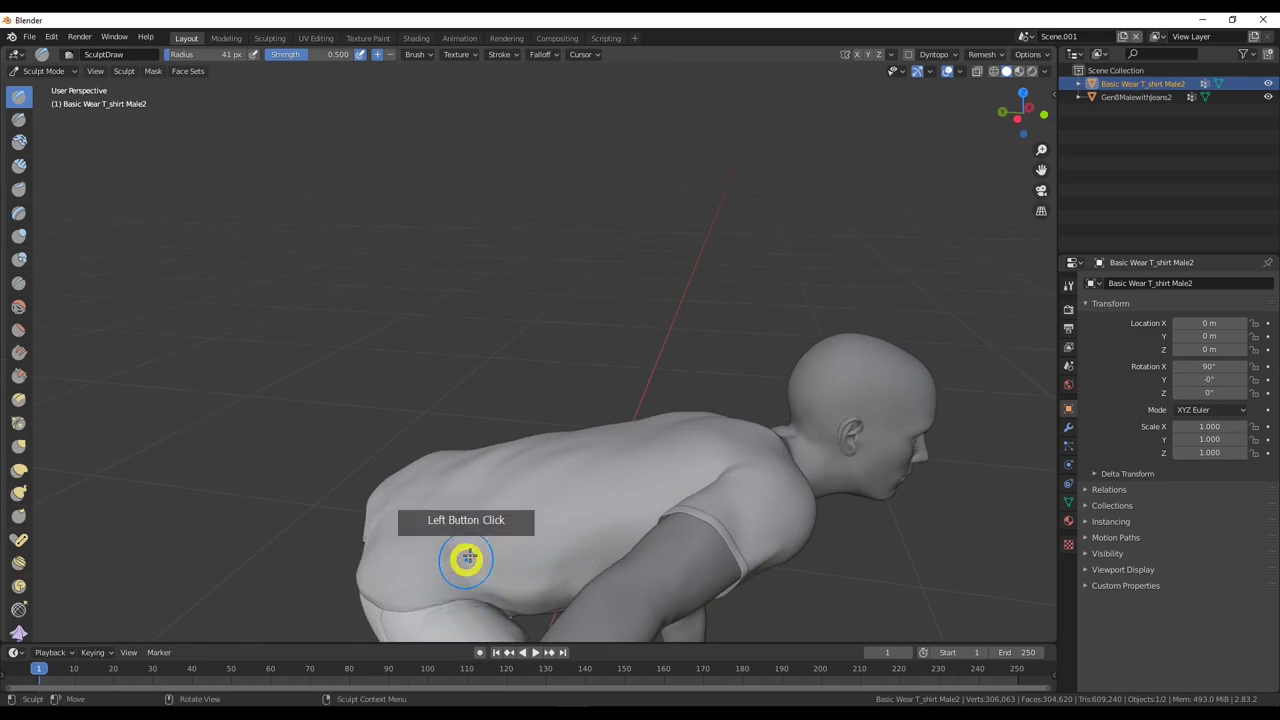
Sculpt the front of the T-shirt outward at the figure's left waist, above the raised thigh.
{"action": "middle_click_drag", "start_coordinate": [563, 543], "coordinate": [446, 400]}
{"action": "left_click", "coordinate": [467, 359]}
{"action": "mouse_move", "coordinate": [467, 359]}
{"action": "left_mouse_down"}
{"action": "mouse_move", "coordinate": [362, 342]}
{"action": "mouse_move", "coordinate": [463, 362]}
{"action": "left_mouse_up"}
{"action": "middle_click_drag", "start_coordinate": [463, 362], "coordinate": [409, 357]}
{"action": "mouse_move", "coordinate": [488, 414]}
{"action": "left_mouse_down"}
{"action": "mouse_move", "coordinate": [497, 423]}
{"action": "mouse_move", "coordinate": [477, 403]}
{"action": "mouse_move", "coordinate": [497, 428]}
{"action": "left_mouse_up"}
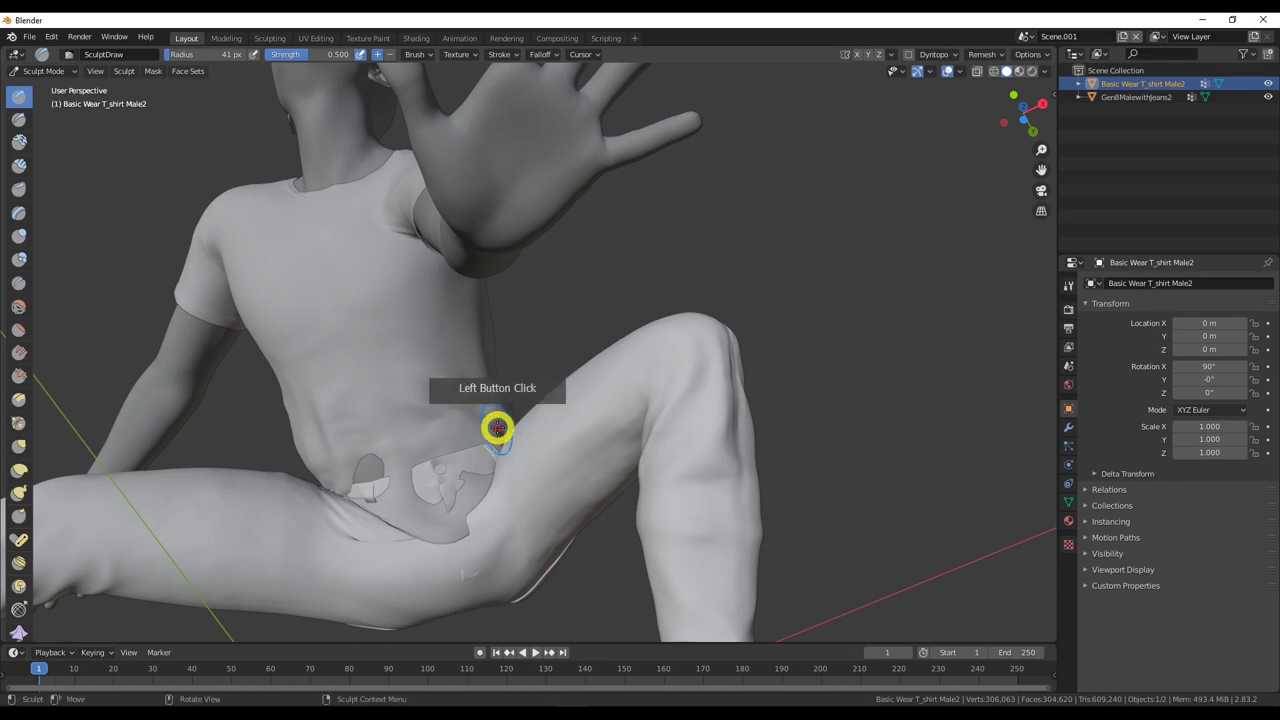
Build up the T-shirt's front hem on the figure's right side to cover the jeans poking through near the groin.
{"action": "left_click_drag", "start_coordinate": [371, 474], "coordinate": [363, 484]}
{"action": "left_click", "coordinate": [363, 483]}
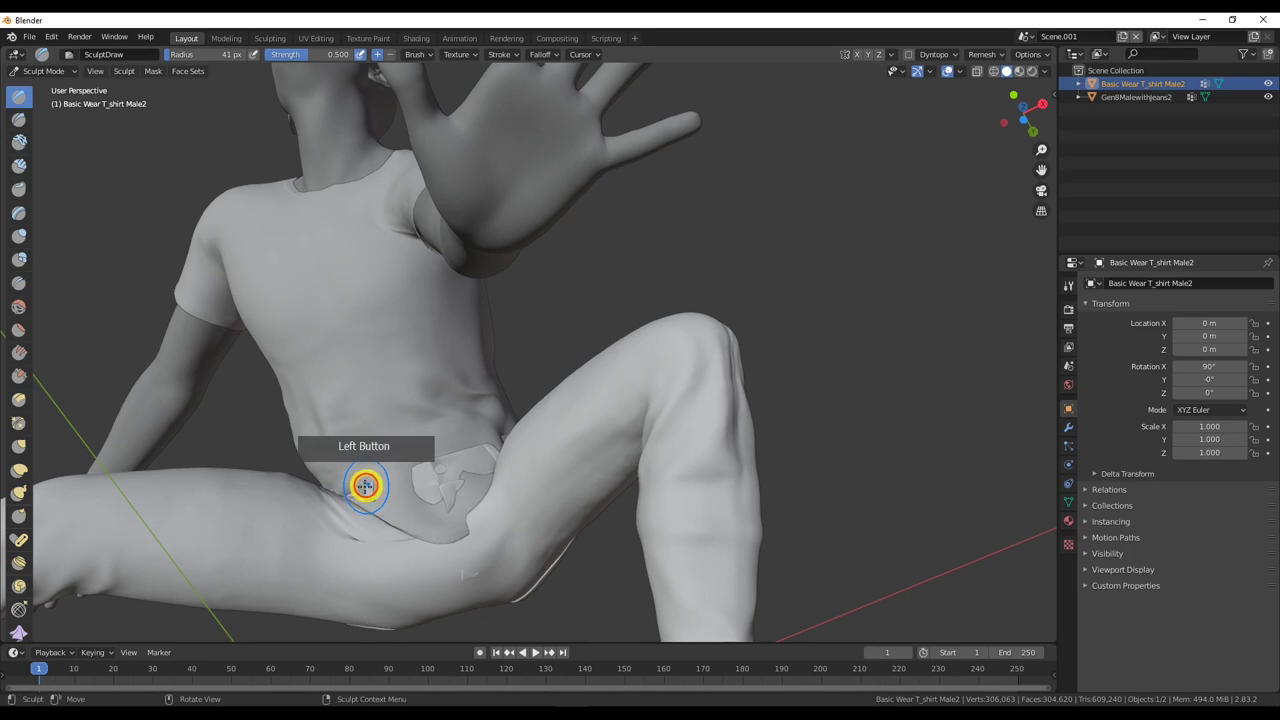
{"action": "mouse_move", "coordinate": [354, 491]}
{"action": "middle_mouse_down"}
{"action": "mouse_move", "coordinate": [406, 497]}
{"action": "mouse_move", "coordinate": [374, 500]}
{"action": "middle_mouse_up"}
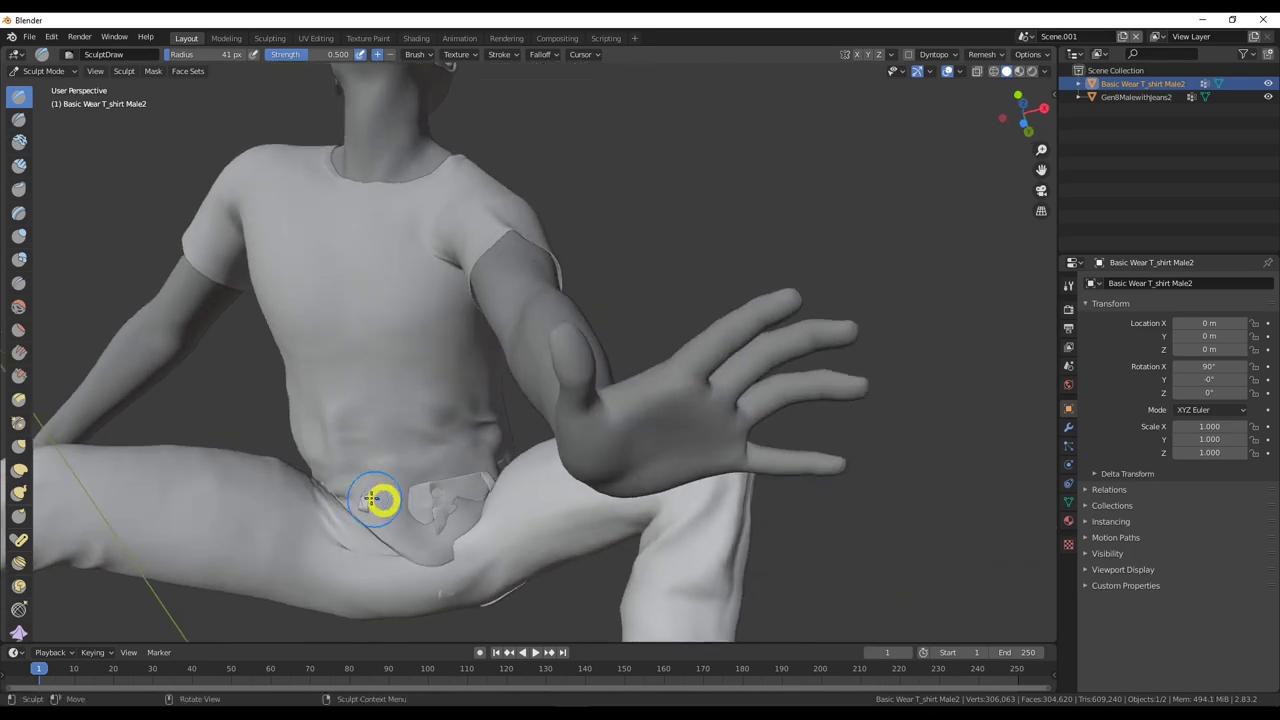
{"action": "left_click", "coordinate": [366, 494]}
{"action": "left_click", "coordinate": [319, 481]}
{"action": "left_click", "coordinate": [380, 503]}
{"action": "left_click", "coordinate": [329, 486]}
{"action": "left_click", "coordinate": [443, 520]}
{"action": "middle_click_drag", "start_coordinate": [443, 520], "coordinate": [429, 500]}
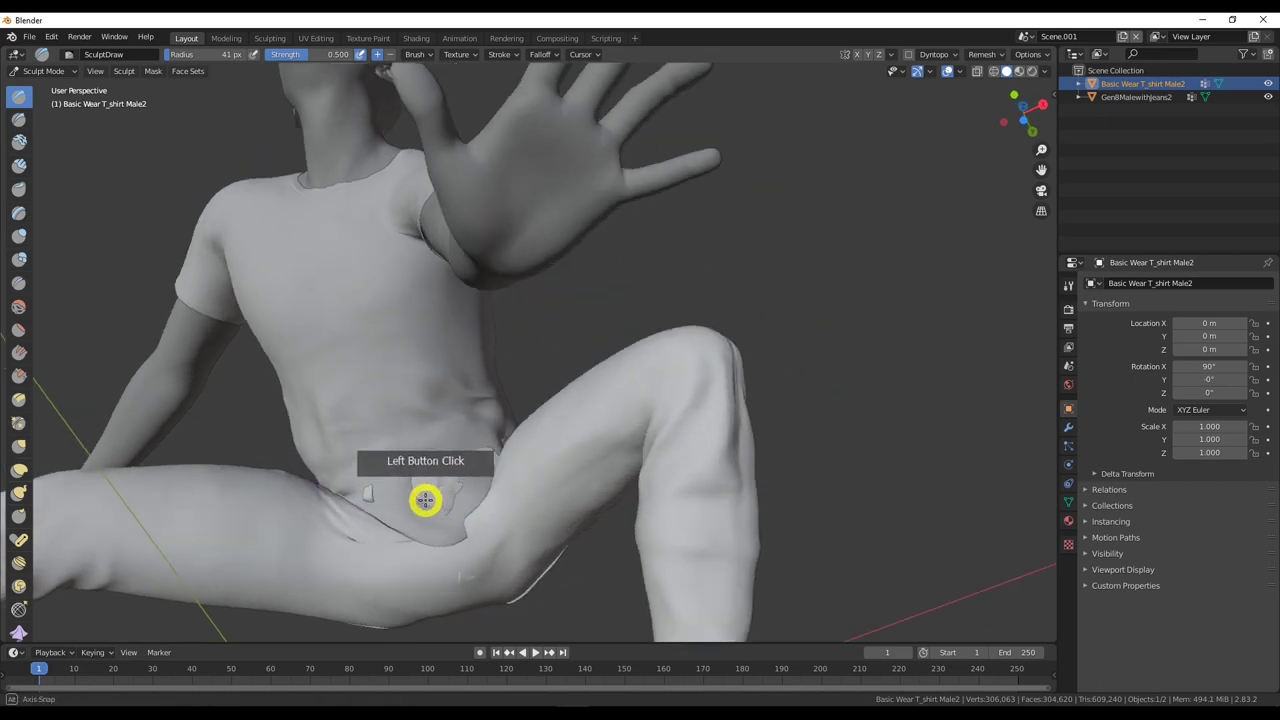
{"action": "left_click", "coordinate": [369, 493]}
Sculpt the centre and left of the T-shirt's front hem over the jeans, enlarging the brush radius to 61 px.
{"action": "left_click_drag", "start_coordinate": [414, 495], "coordinate": [440, 485]}
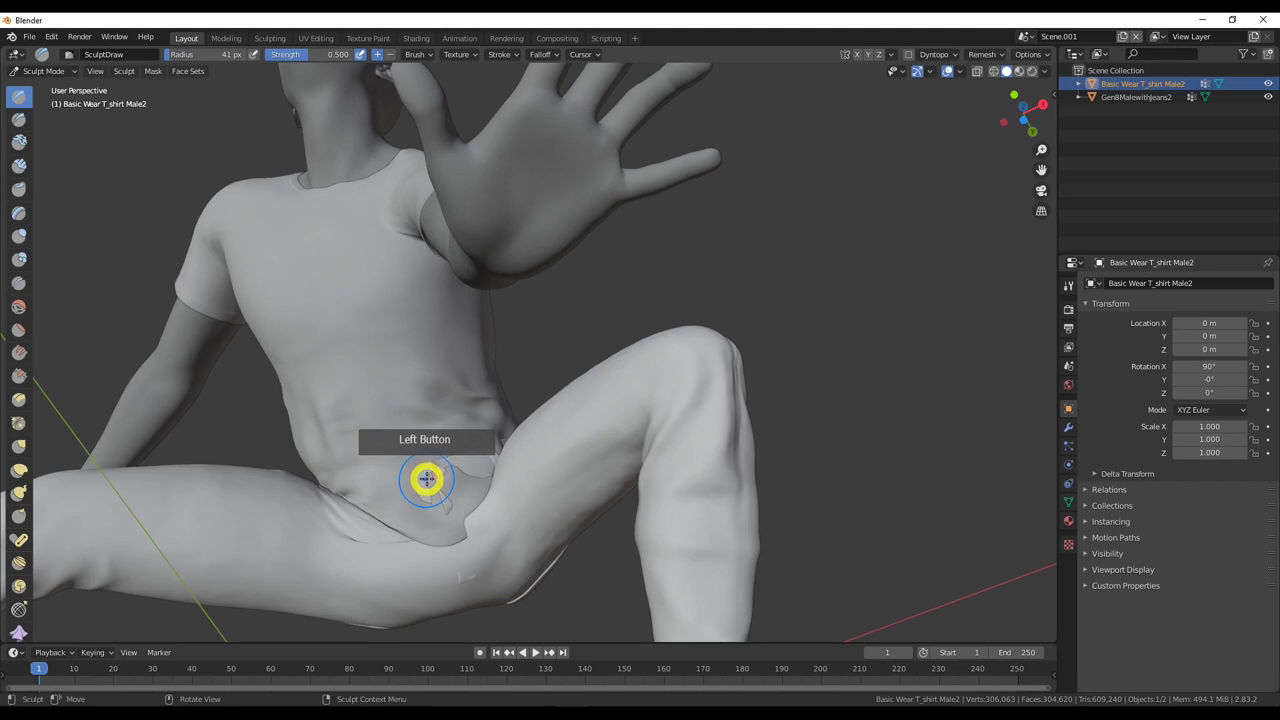
{"action": "mouse_move", "coordinate": [448, 492]}
{"action": "left_mouse_down"}
{"action": "mouse_move", "coordinate": [443, 506]}
{"action": "mouse_move", "coordinate": [451, 457]}
{"action": "mouse_move", "coordinate": [493, 463]}
{"action": "left_mouse_up"}
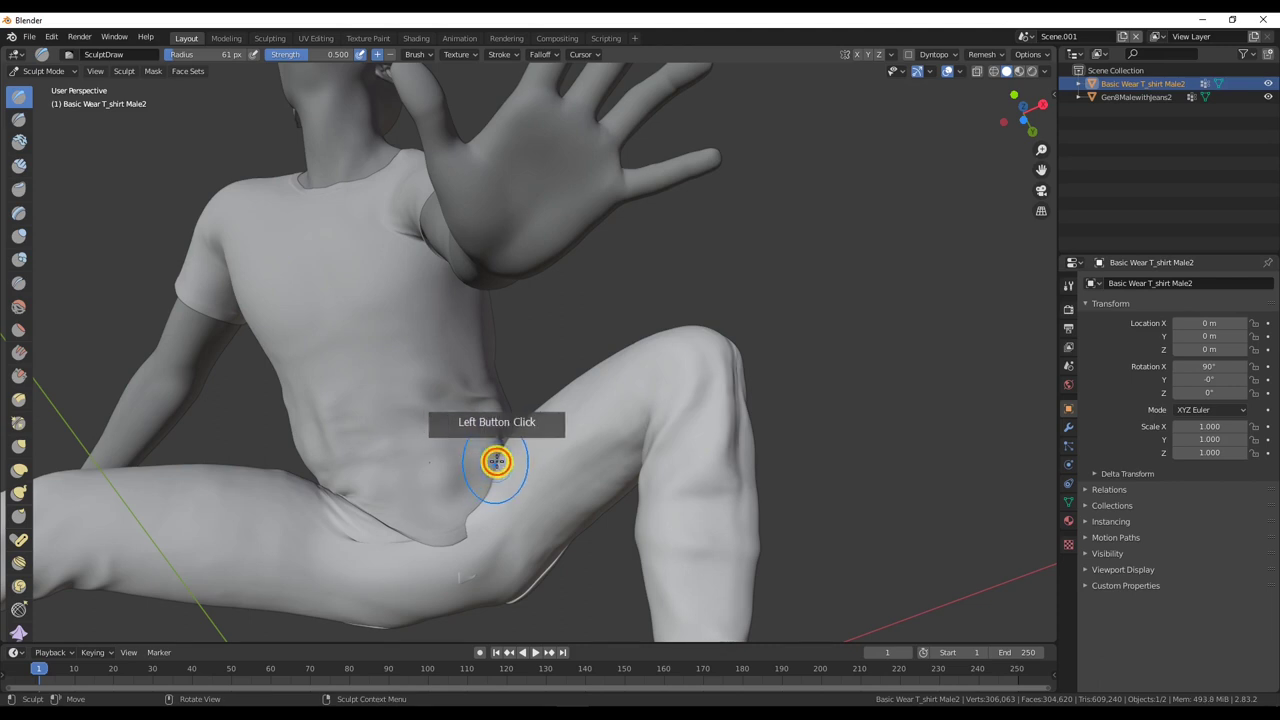
{"action": "middle_click_drag", "start_coordinate": [513, 442], "coordinate": [514, 511]}
{"action": "double_click", "coordinate": [636, 484]}
{"action": "middle_click_drag", "start_coordinate": [636, 484], "coordinate": [680, 437]}
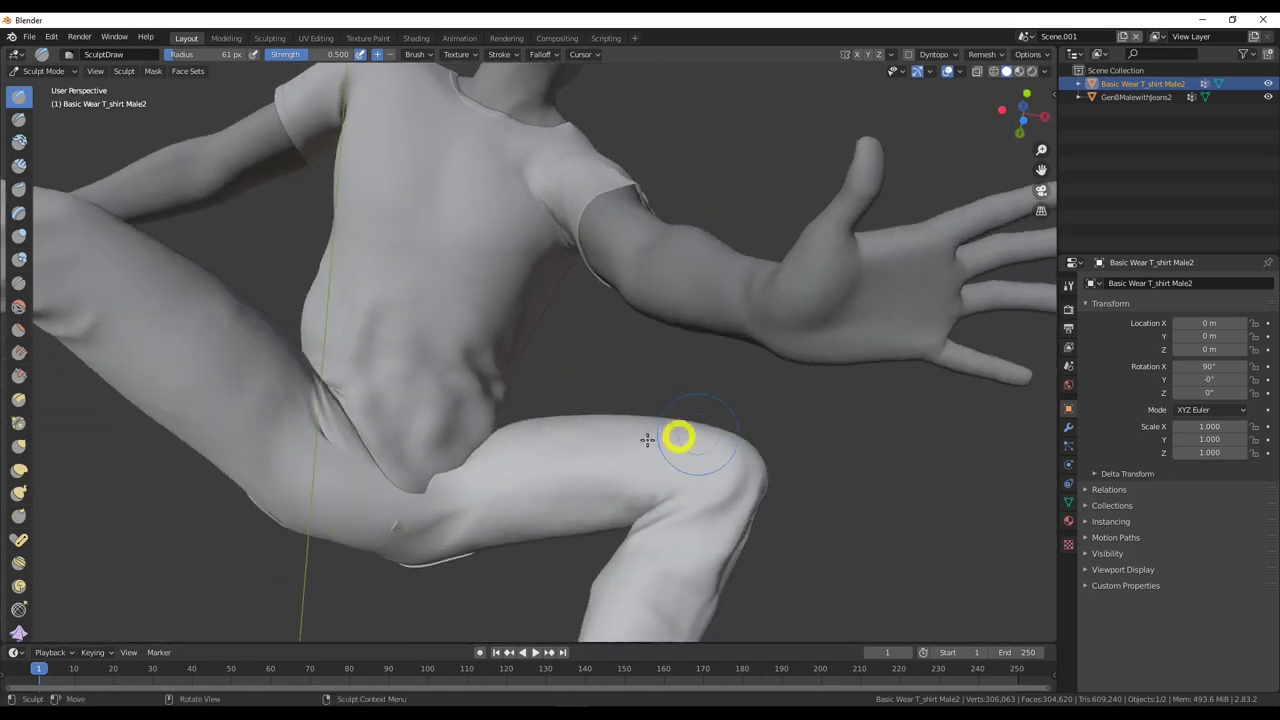
Check the T-shirt with Gen8MalewithJeans2 hidden, show the figure again and build up the front hem beside the left thigh.
{"action": "left_click", "coordinate": [786, 397]}
{"action": "left_click", "coordinate": [1120, 126]}
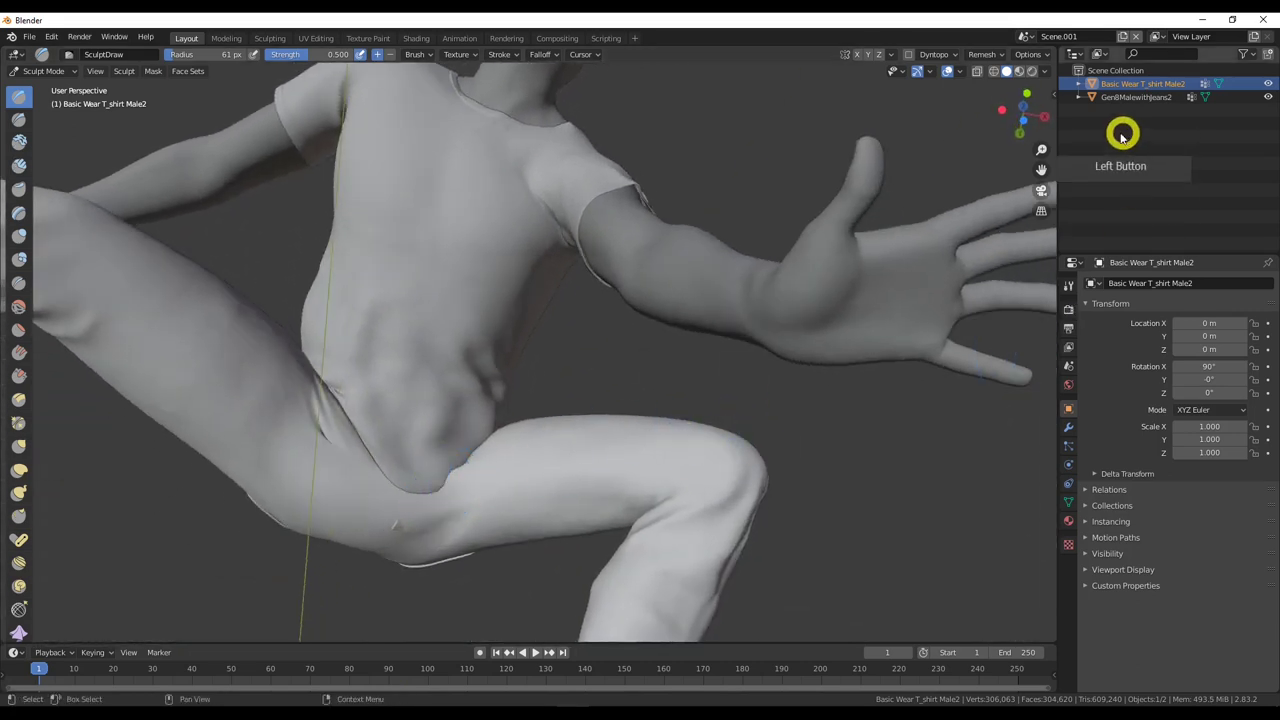
{"action": "left_click", "coordinate": [1267, 97]}
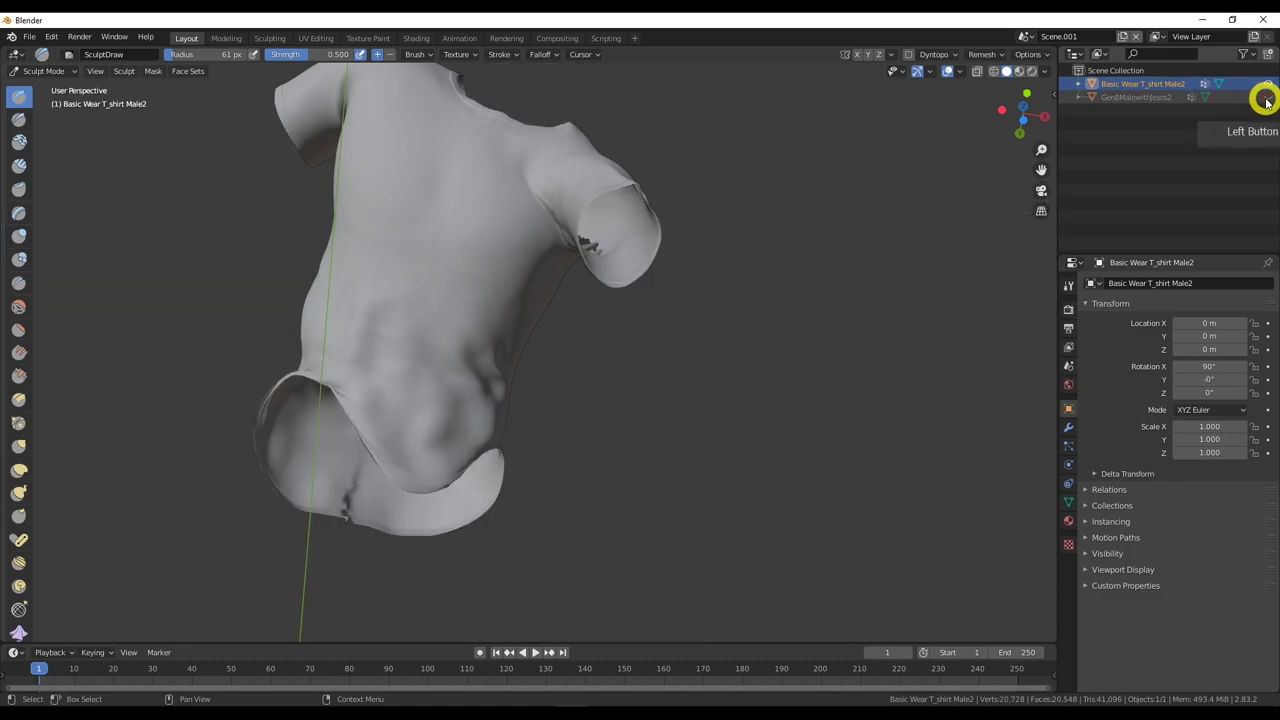
{"action": "left_click", "coordinate": [1267, 97]}
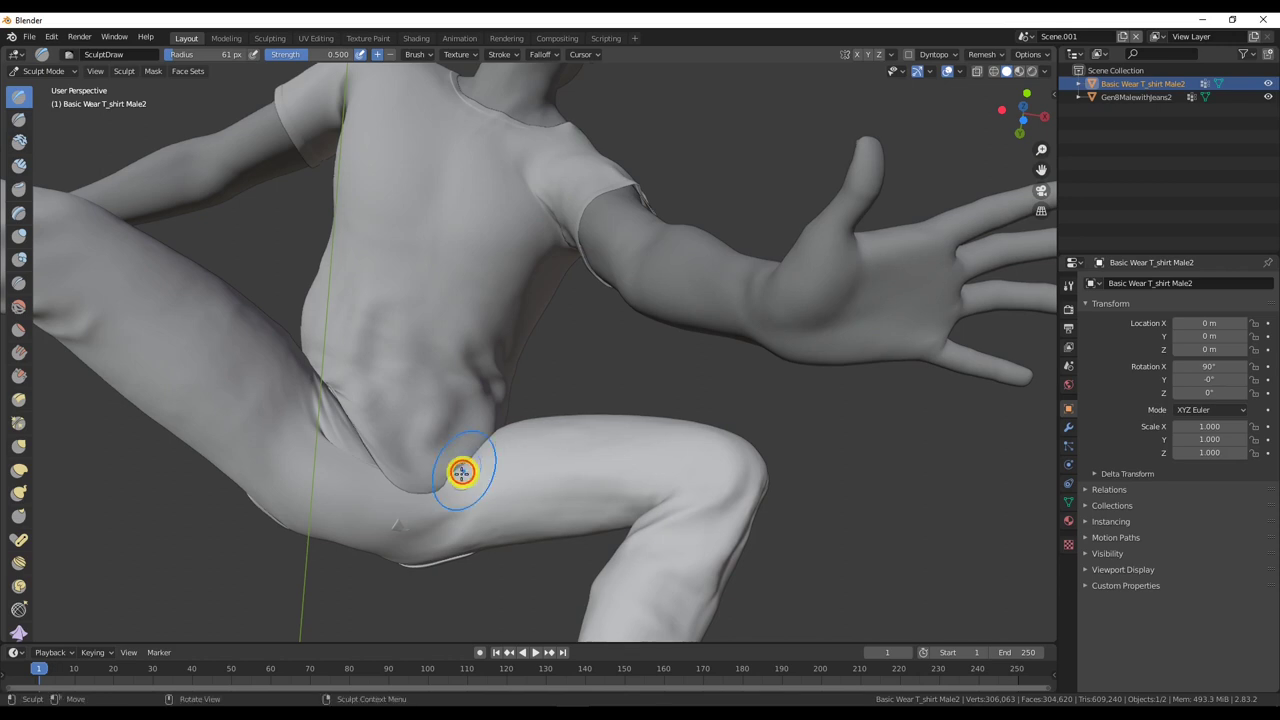
{"action": "left_click", "coordinate": [449, 486]}
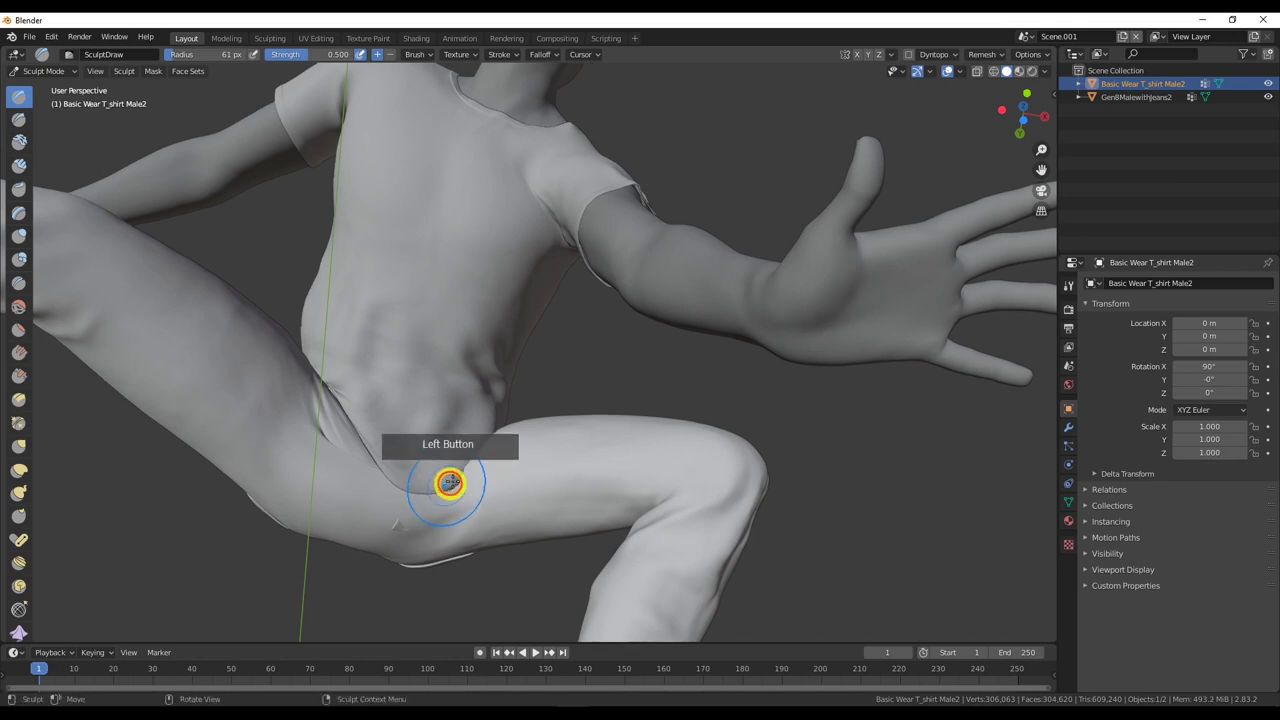
Toggle the visibility of Gen8MalewithJeans2 repeatedly to compare the sculpted T-shirt, and inspect its fit on the figure from the front.
{"action": "left_click", "coordinate": [1266, 97]}
{"action": "left_click", "coordinate": [1266, 97]}
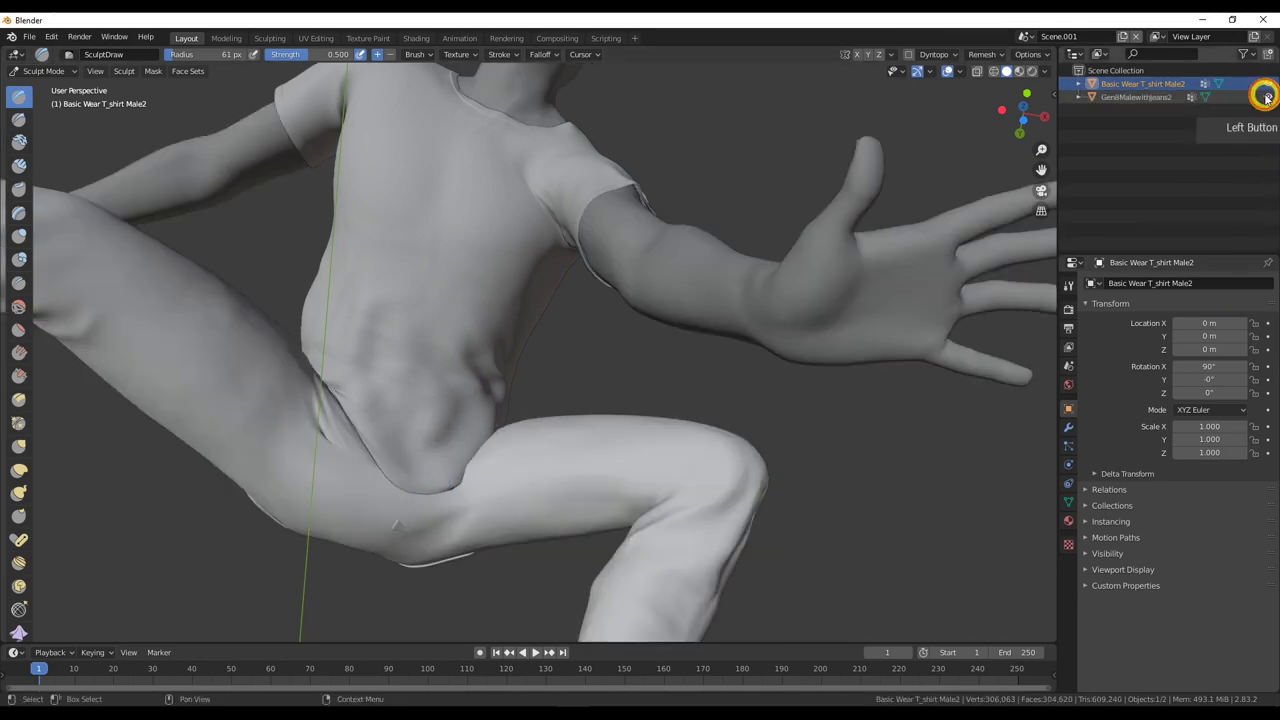
{"action": "left_click", "coordinate": [1266, 97]}
{"action": "left_click", "coordinate": [1266, 97]}
{"action": "left_click", "coordinate": [1266, 97]}
{"action": "left_click", "coordinate": [1266, 97]}
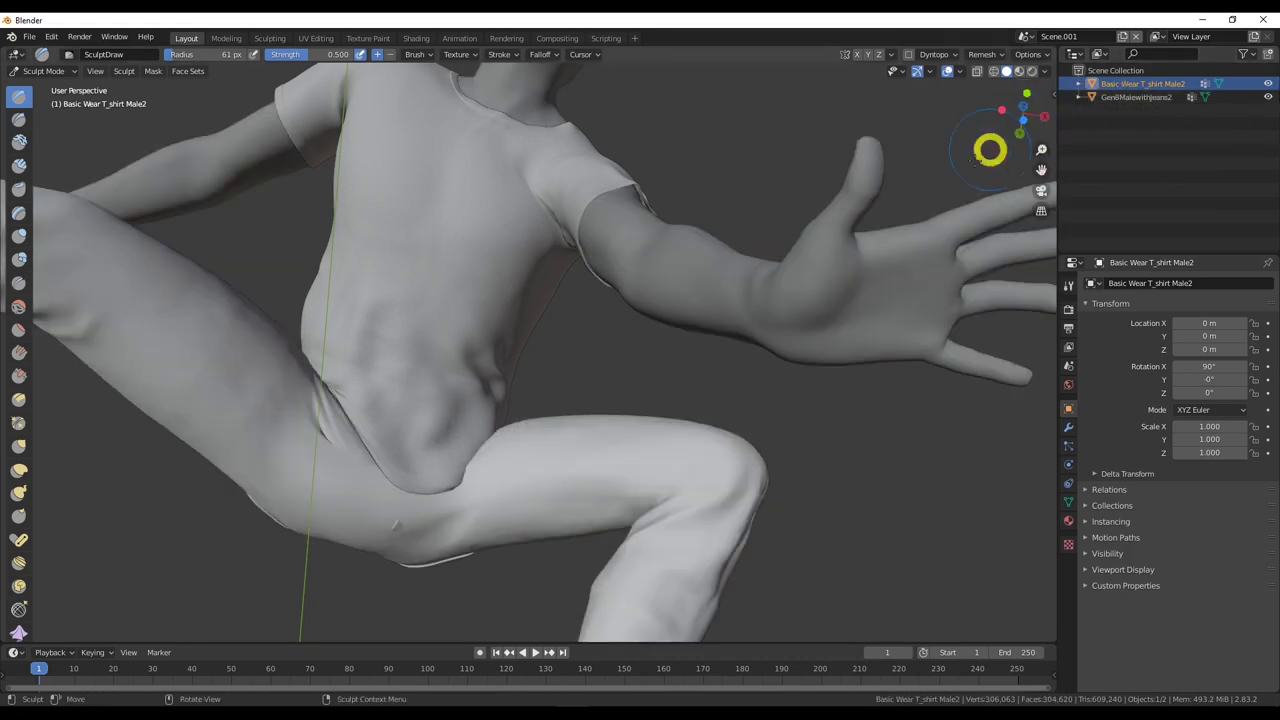
{"action": "mouse_move", "coordinate": [608, 380]}
{"action": "middle_mouse_down"}
{"action": "mouse_move", "coordinate": [669, 443]}
{"action": "mouse_move", "coordinate": [611, 434]}
{"action": "mouse_move", "coordinate": [525, 530]}
{"action": "mouse_move", "coordinate": [830, 390]}
{"action": "mouse_move", "coordinate": [817, 360]}
{"action": "mouse_move", "coordinate": [831, 374]}
{"action": "mouse_move", "coordinate": [789, 386]}
{"action": "mouse_move", "coordinate": [930, 415]}
{"action": "mouse_move", "coordinate": [926, 449]}
{"action": "mouse_move", "coordinate": [989, 483]}
{"action": "mouse_move", "coordinate": [17, 517]}
{"action": "mouse_move", "coordinate": [26, 537]}
{"action": "mouse_move", "coordinate": [1043, 537]}
{"action": "mouse_move", "coordinate": [1023, 523]}
{"action": "mouse_move", "coordinate": [34, 517]}
{"action": "mouse_move", "coordinate": [911, 474]}
{"action": "mouse_move", "coordinate": [697, 477]}
{"action": "mouse_move", "coordinate": [720, 466]}
{"action": "mouse_move", "coordinate": [757, 388]}
{"action": "mouse_move", "coordinate": [765, 403]}
{"action": "middle_mouse_up"}
{"action": "double_click", "coordinate": [528, 549]}
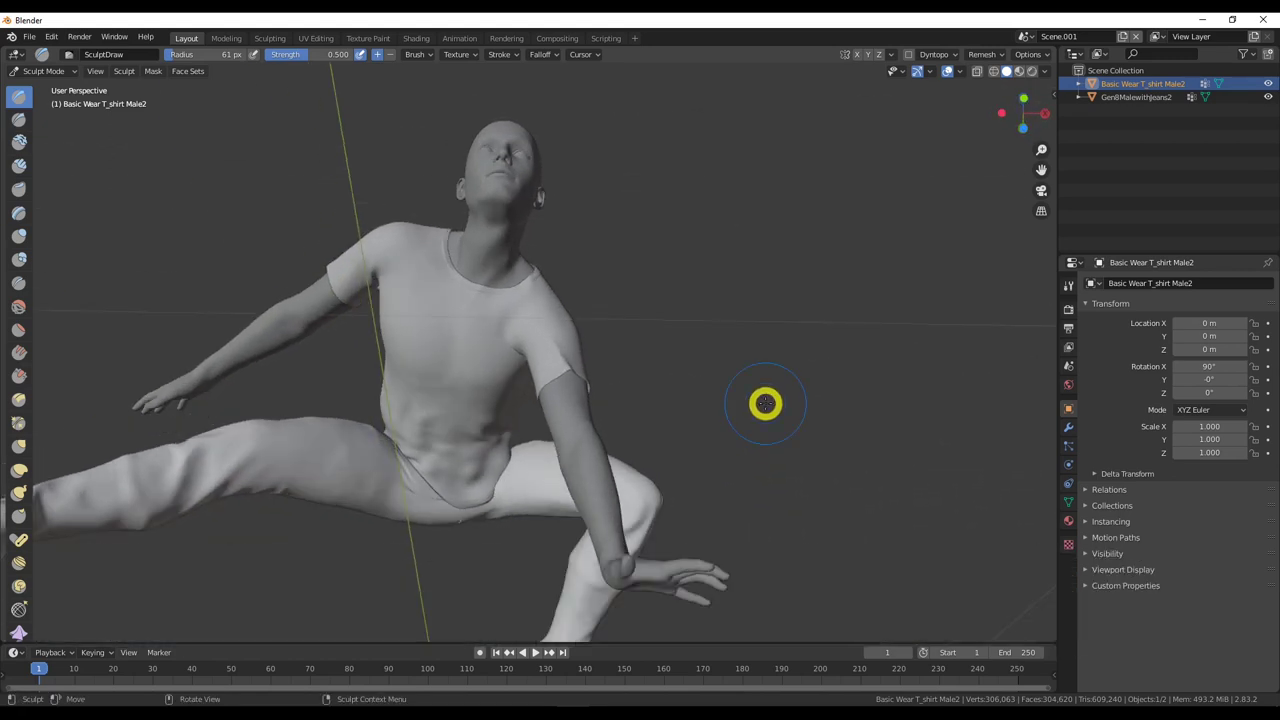
{"action": "mouse_move", "coordinate": [765, 403]}
{"action": "middle_mouse_down"}
{"action": "mouse_move", "coordinate": [731, 471]}
{"action": "mouse_move", "coordinate": [649, 481]}
{"action": "mouse_move", "coordinate": [811, 466]}
{"action": "mouse_move", "coordinate": [765, 468]}
{"action": "mouse_move", "coordinate": [770, 455]}
{"action": "mouse_move", "coordinate": [765, 469]}
{"action": "mouse_move", "coordinate": [797, 309]}
{"action": "mouse_move", "coordinate": [797, 345]}
{"action": "middle_mouse_up"}
Put the T-shirt into Edit Mode and turn on proportional editing.
{"action": "left_click", "coordinate": [48, 71]}
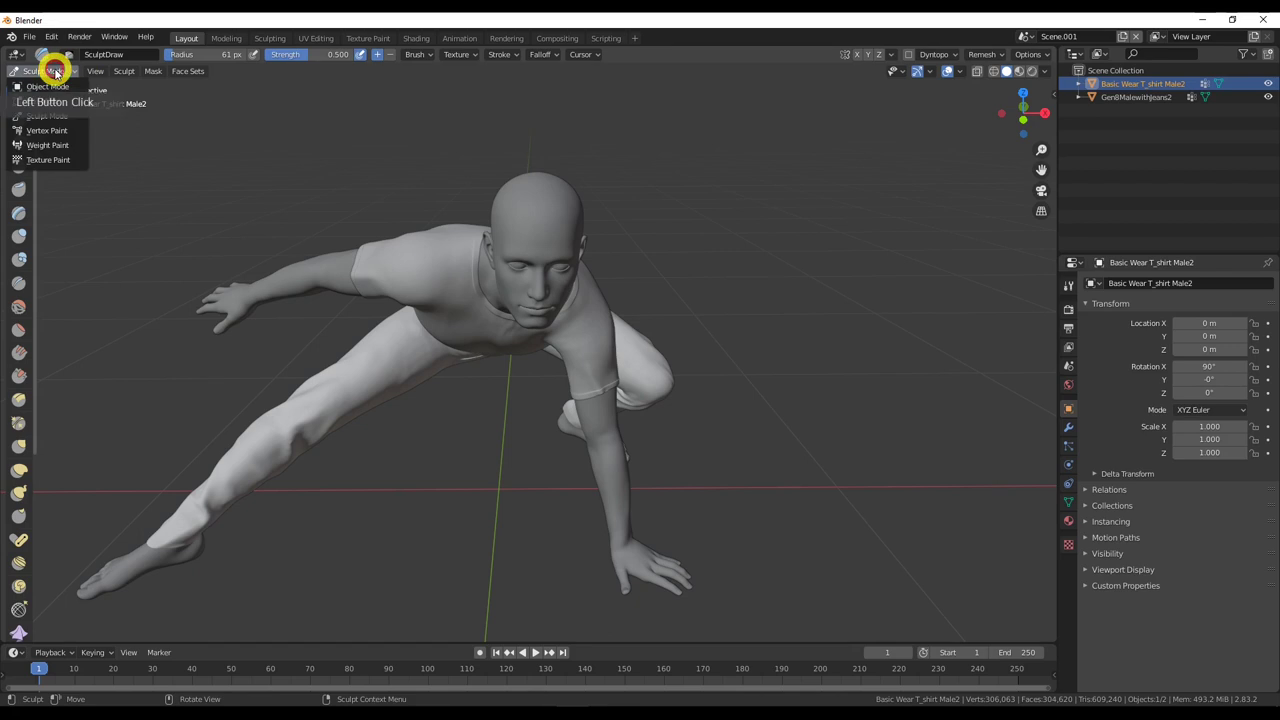
{"action": "left_click", "coordinate": [48, 101]}
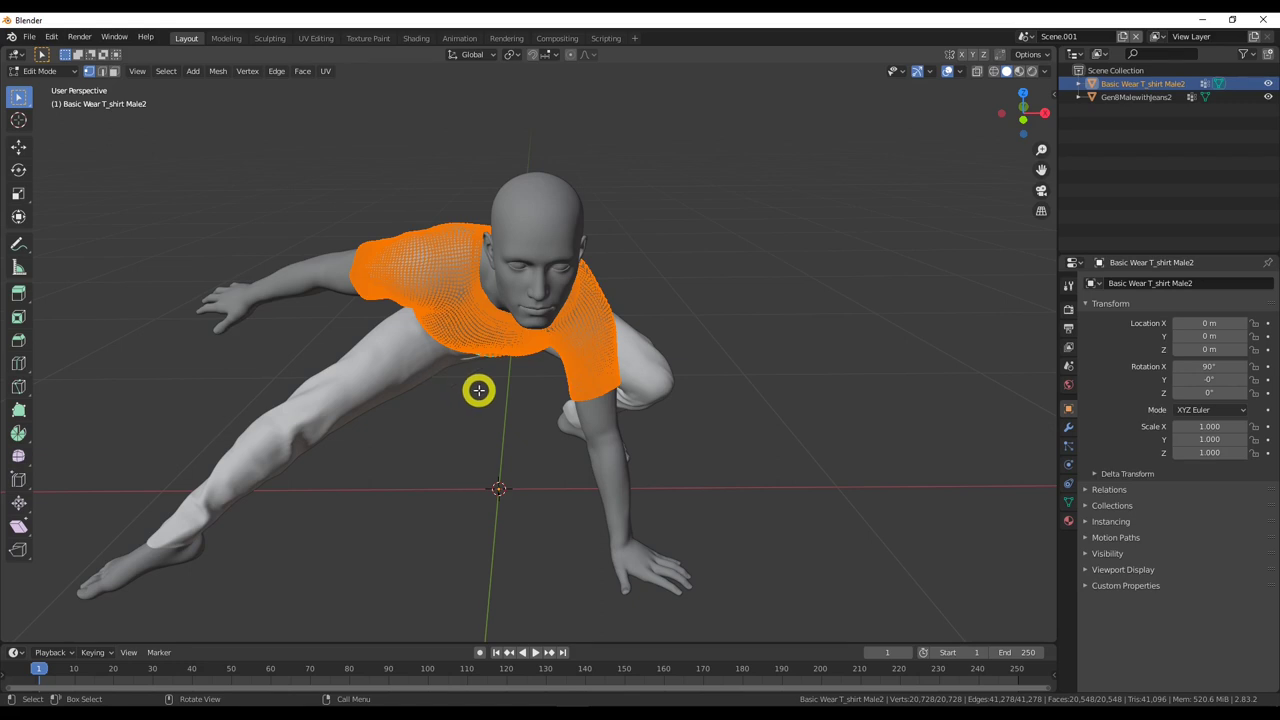
{"action": "middle_click_drag", "start_coordinate": [494, 391], "coordinate": [473, 292]}
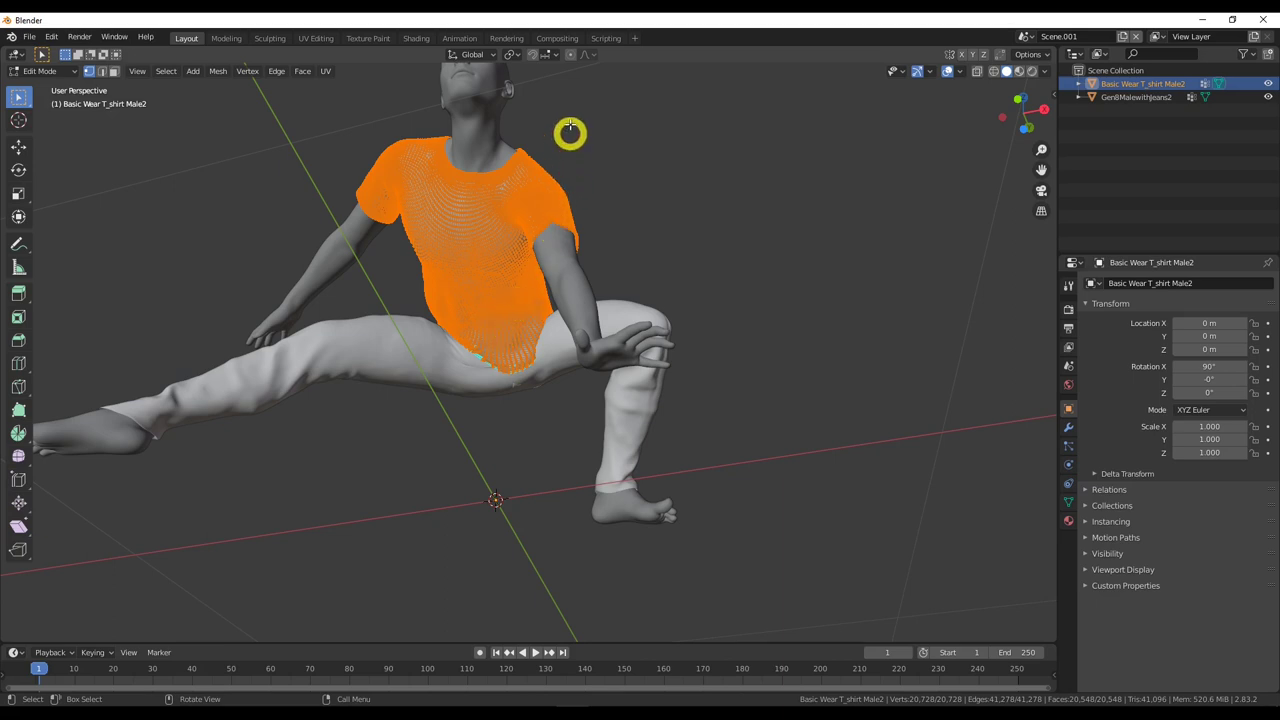
{"action": "left_click", "coordinate": [570, 56]}
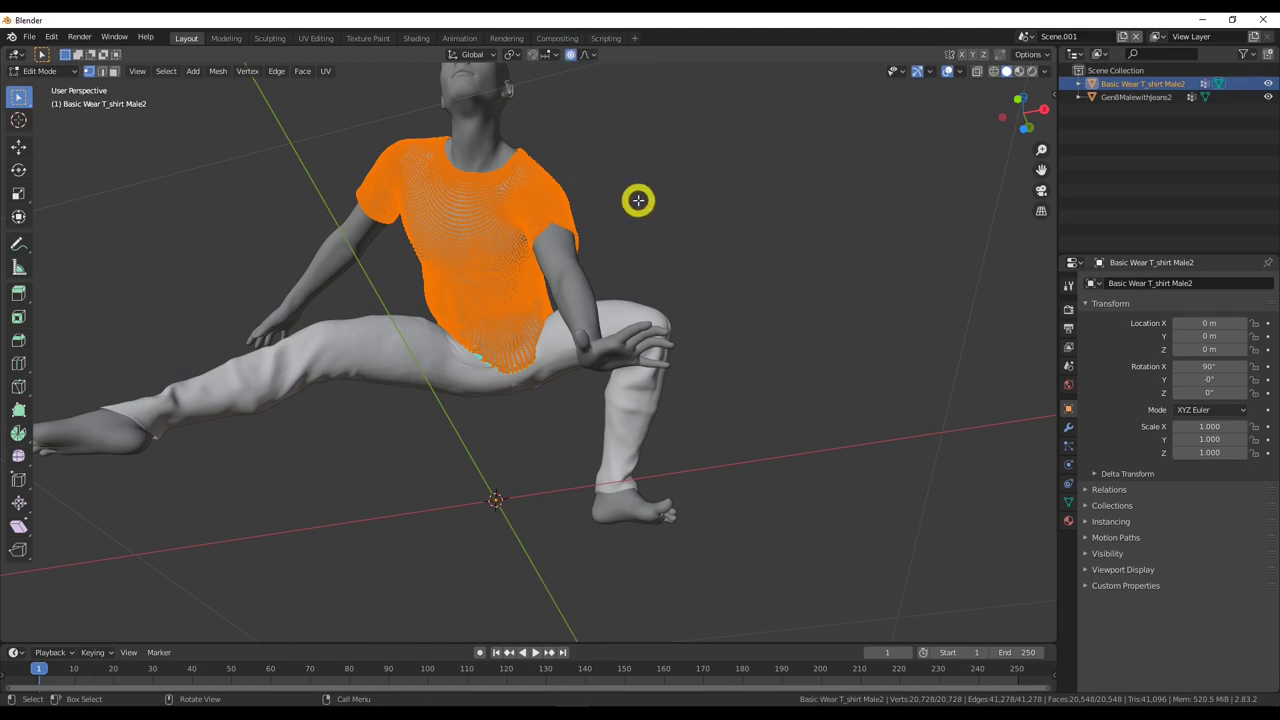
Select a vertex on the T-shirt's front hem and try moving it with the proportional size reduced to 0.10 and then 0.16.
{"action": "middle_click_drag", "start_coordinate": [638, 200], "coordinate": [673, 179]}
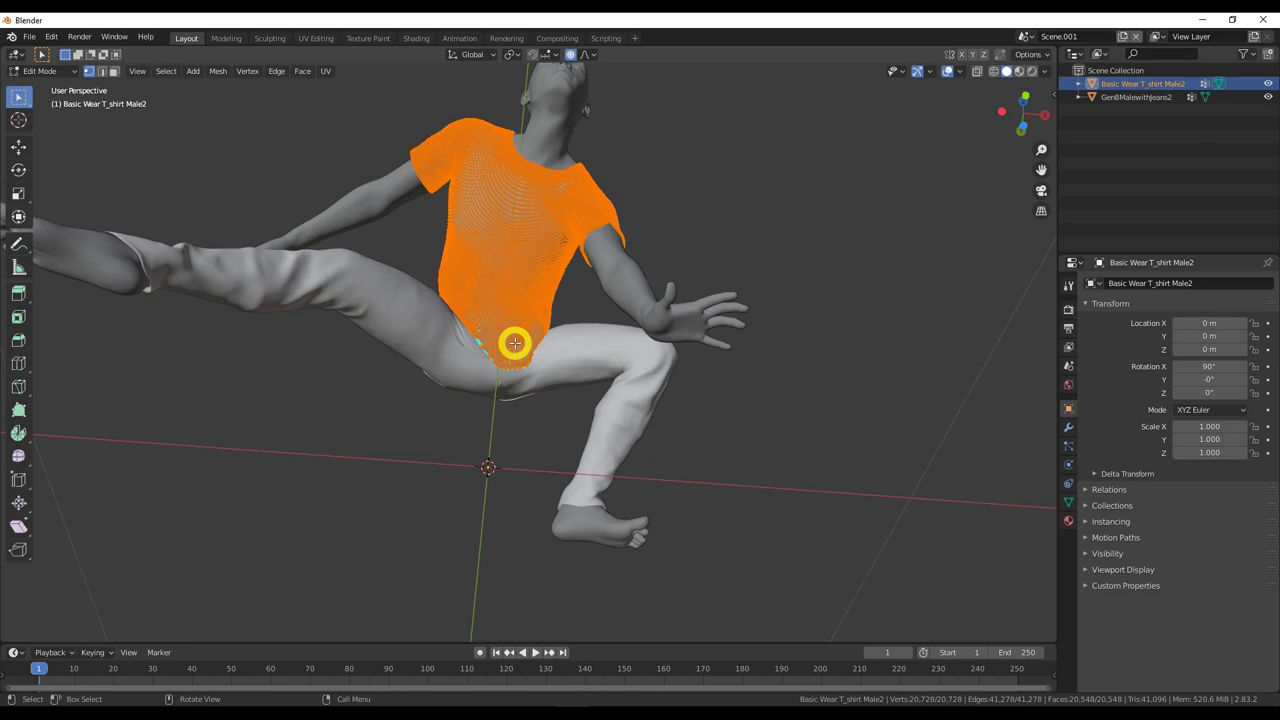
{"action": "middle_click_drag", "start_coordinate": [514, 343], "coordinate": [514, 397]}
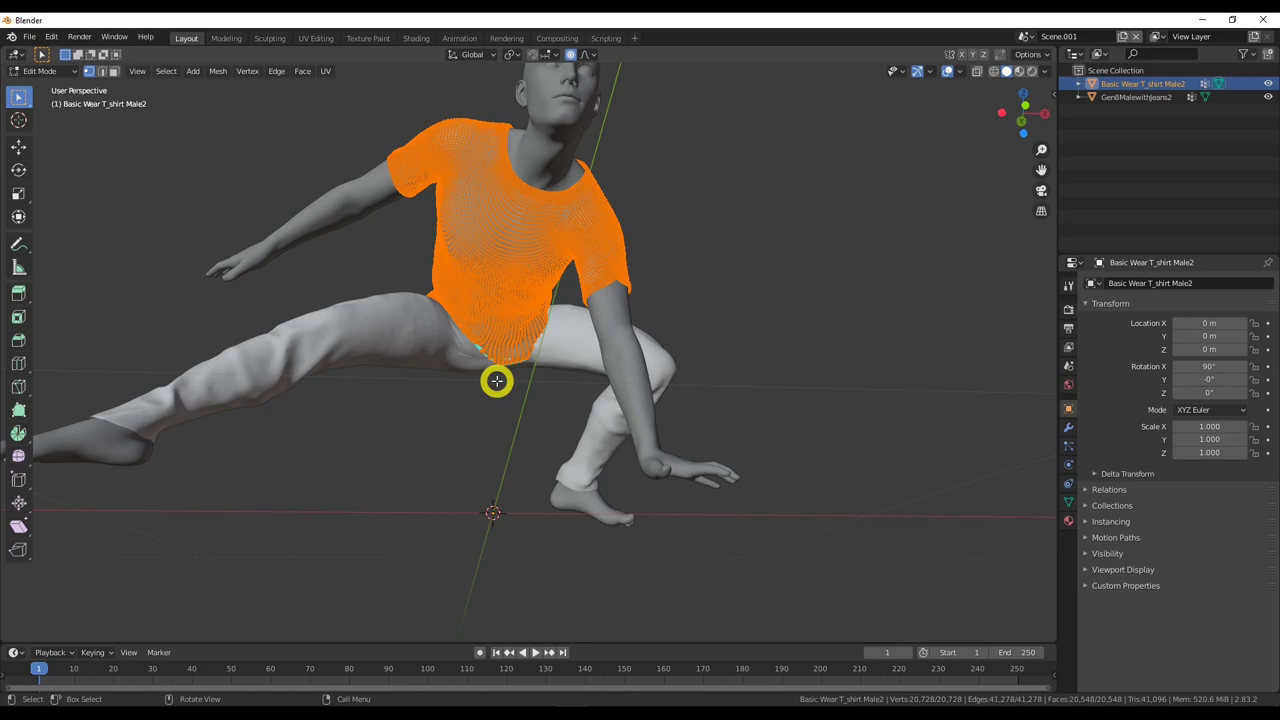
{"action": "middle_click_drag", "start_coordinate": [494, 351], "coordinate": [469, 281]}
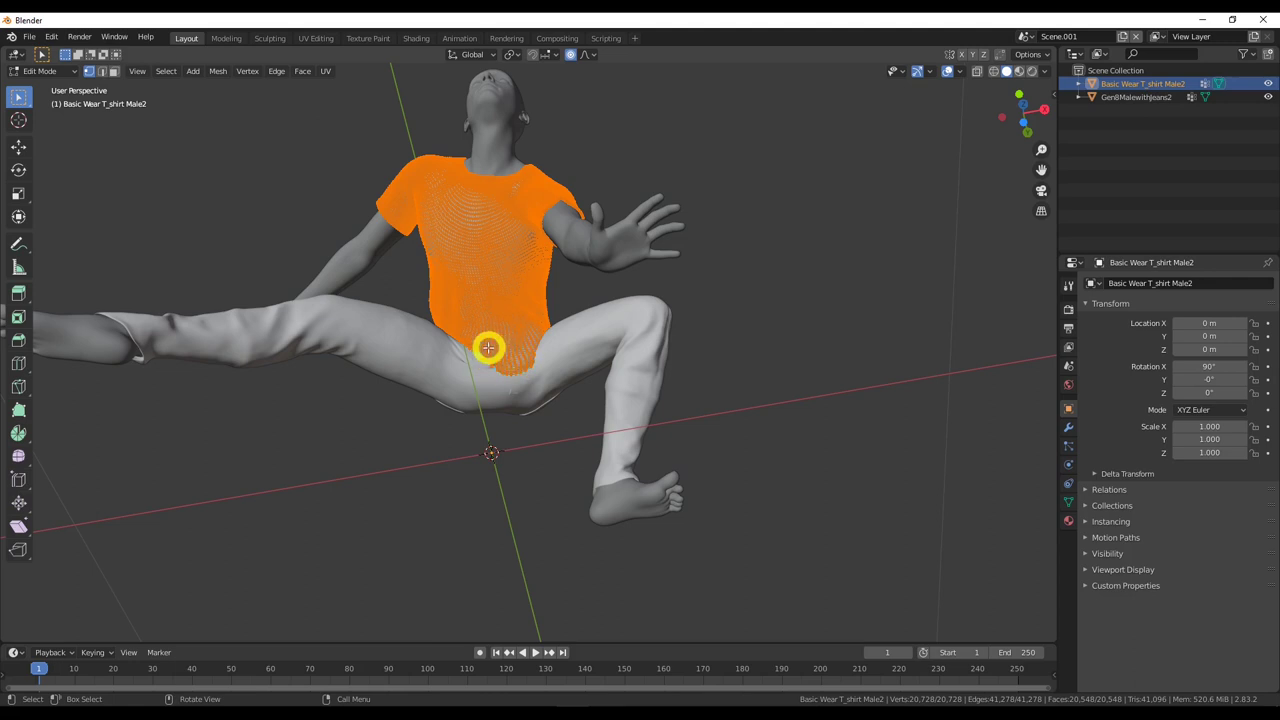
{"action": "left_click", "coordinate": [508, 370]}
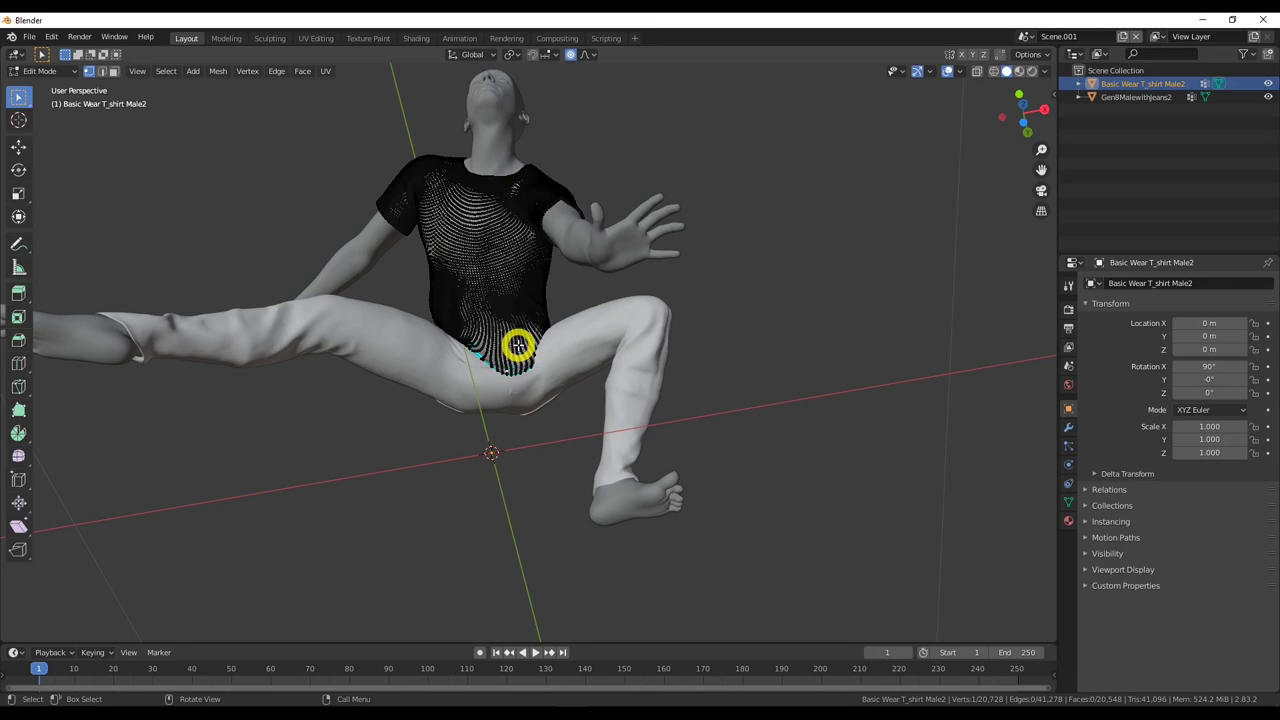
{"action": "key", "text": "g"}
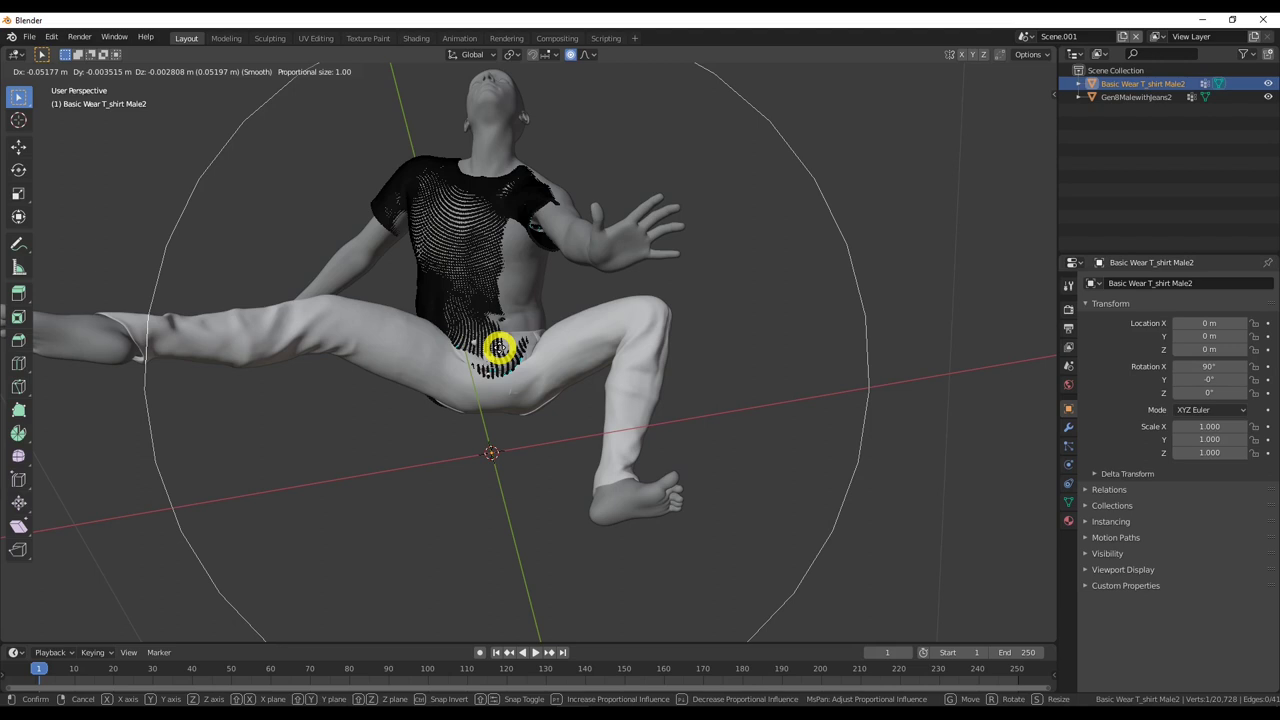
{"action": "scroll", "coordinate": [498, 347], "scroll_direction": "up", "scroll_amount": 1}
{"action": "scroll", "coordinate": [498, 347], "scroll_direction": "up", "scroll_amount": 8}
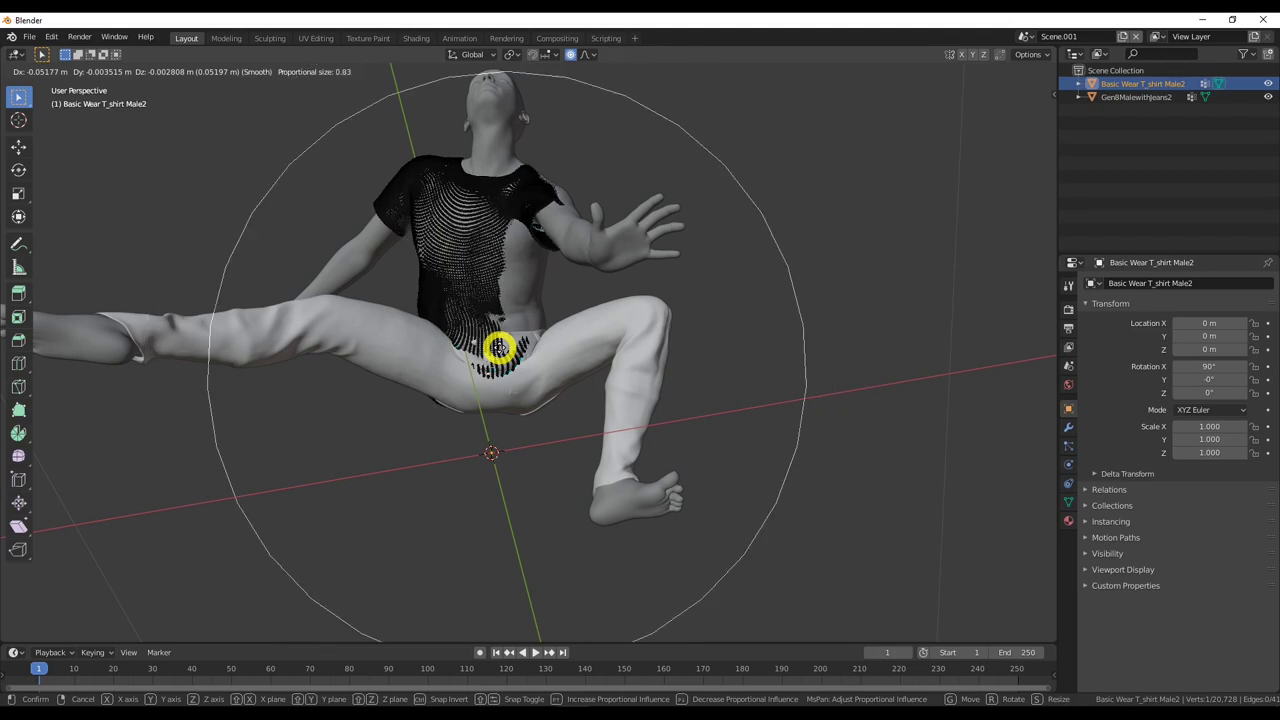
{"action": "scroll", "coordinate": [498, 347], "scroll_direction": "up", "scroll_amount": 8}
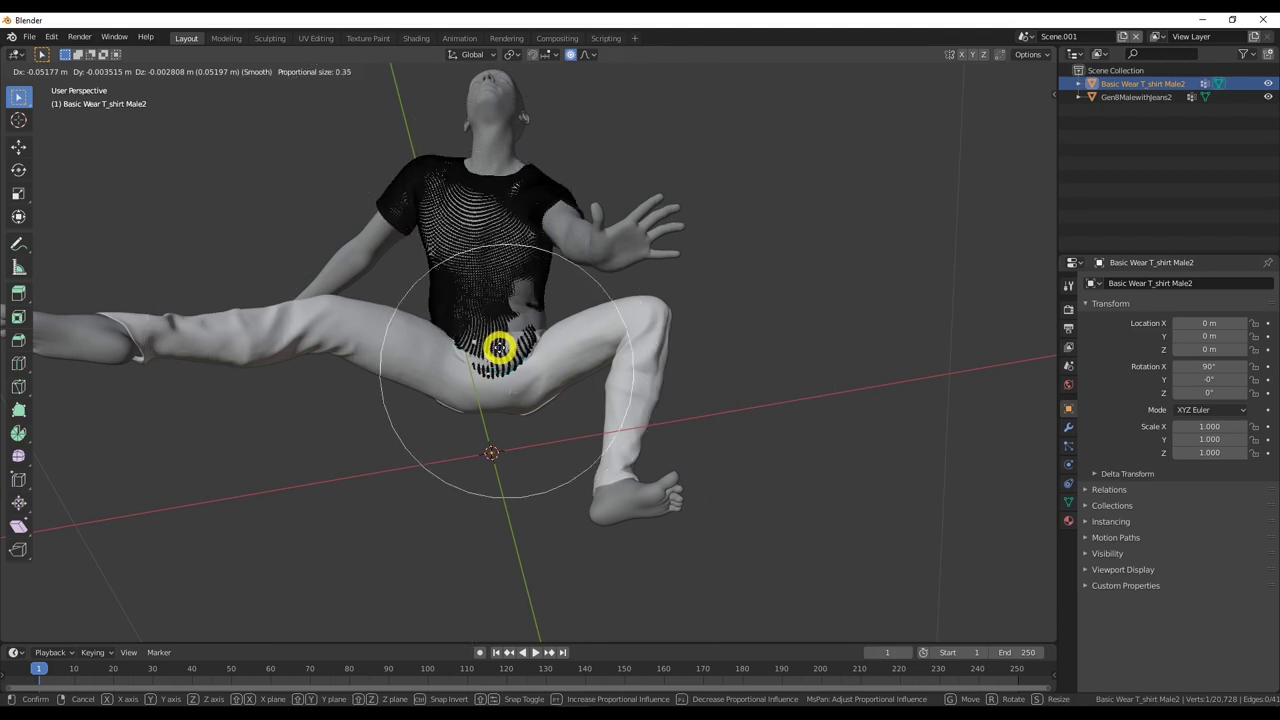
{"action": "scroll", "coordinate": [498, 347], "scroll_direction": "up", "scroll_amount": 6}
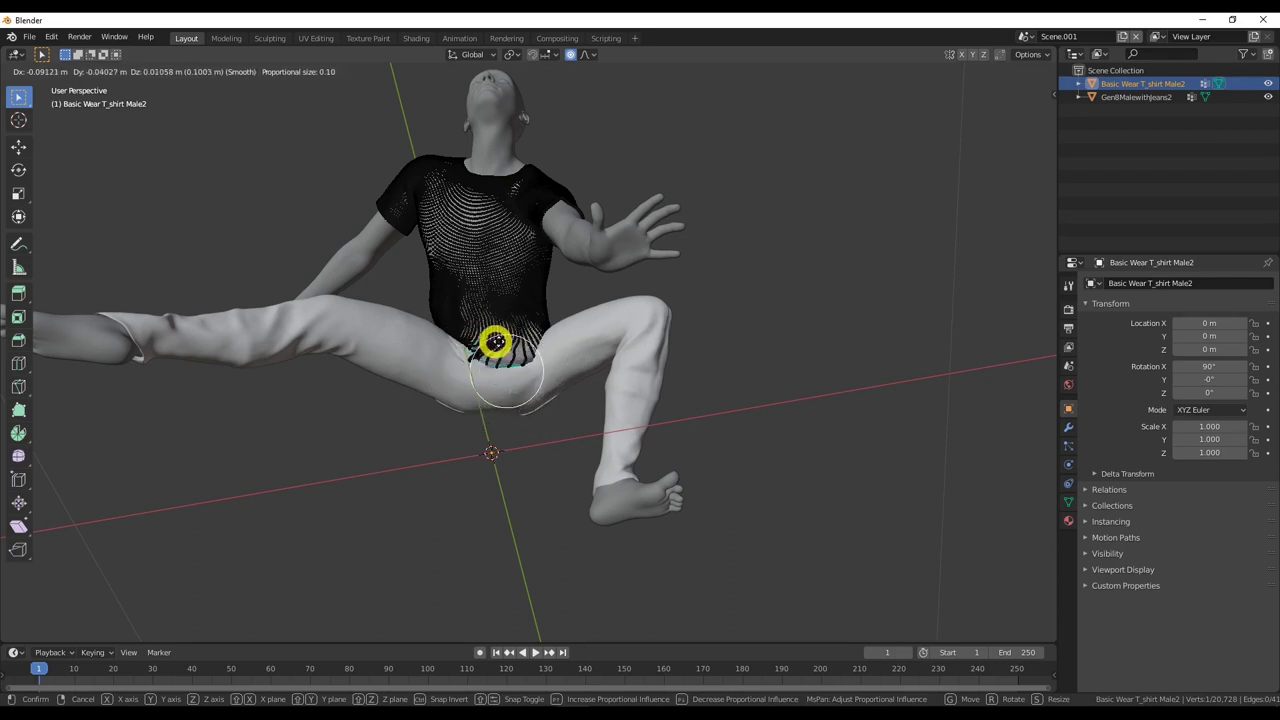
{"action": "scroll", "coordinate": [504, 338], "scroll_direction": "down", "scroll_amount": 3}
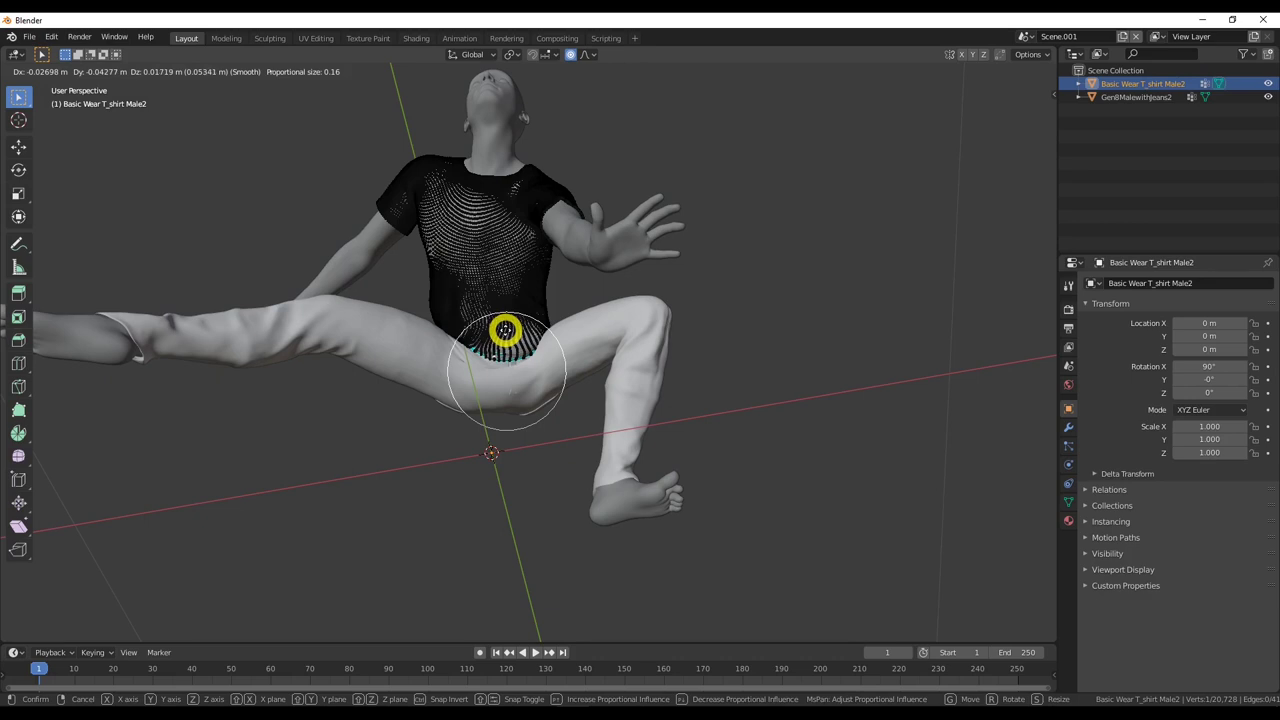
{"action": "left_click", "coordinate": [505, 330]}
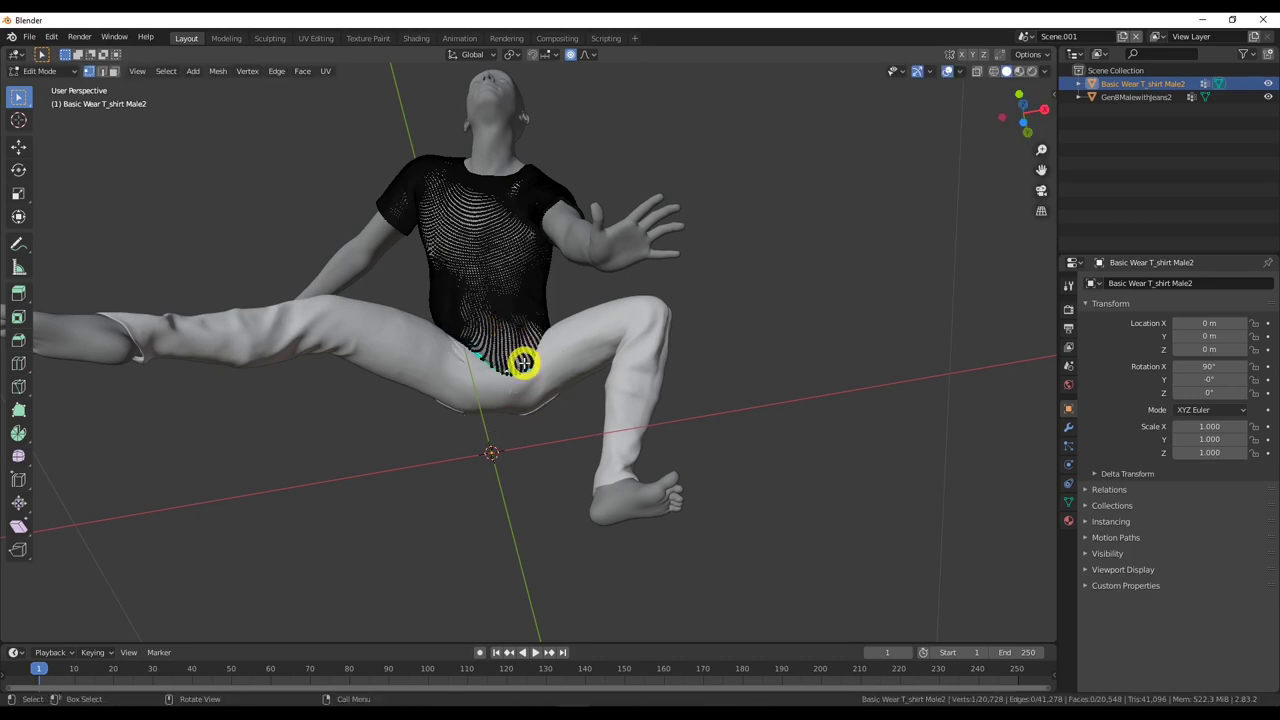
Try moving the selected front hem vertex from the side and the front, with proportional sizes of 0.24 and 0.11.
{"action": "middle_click_drag", "start_coordinate": [651, 329], "coordinate": [774, 466]}
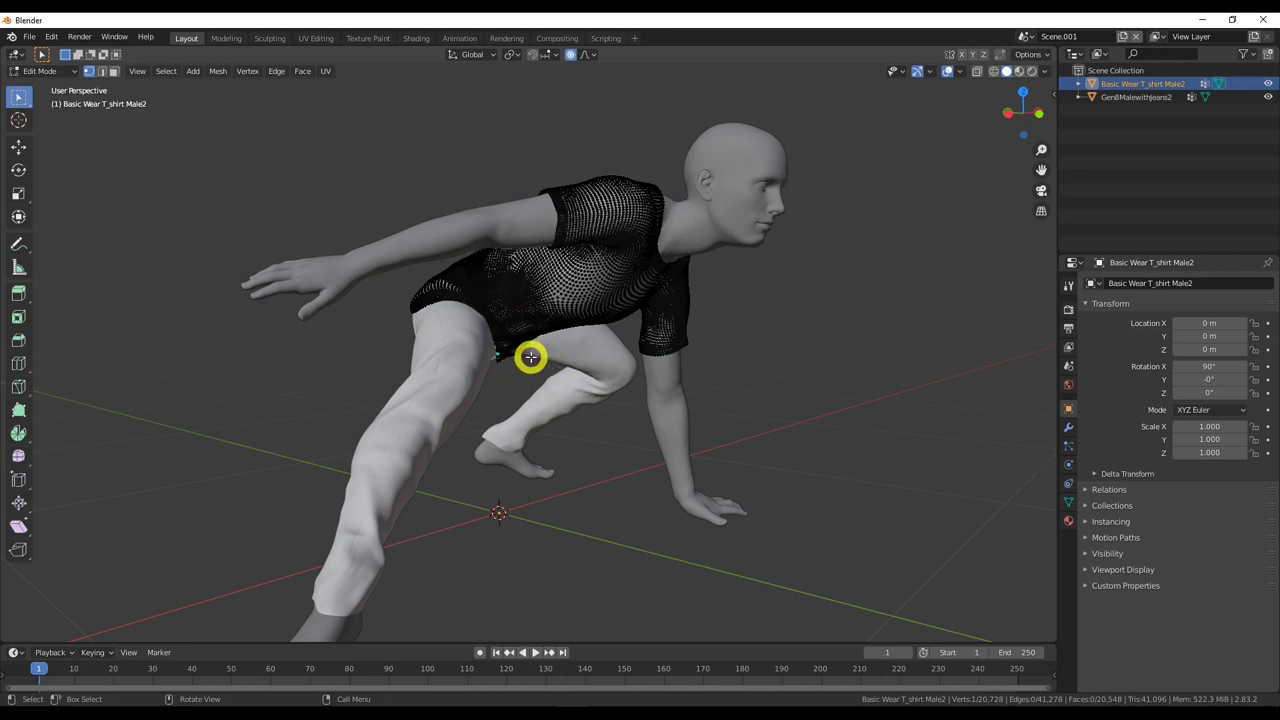
{"action": "key", "text": "g"}
{"action": "scroll", "coordinate": [530, 357], "scroll_direction": "down", "scroll_amount": 4}
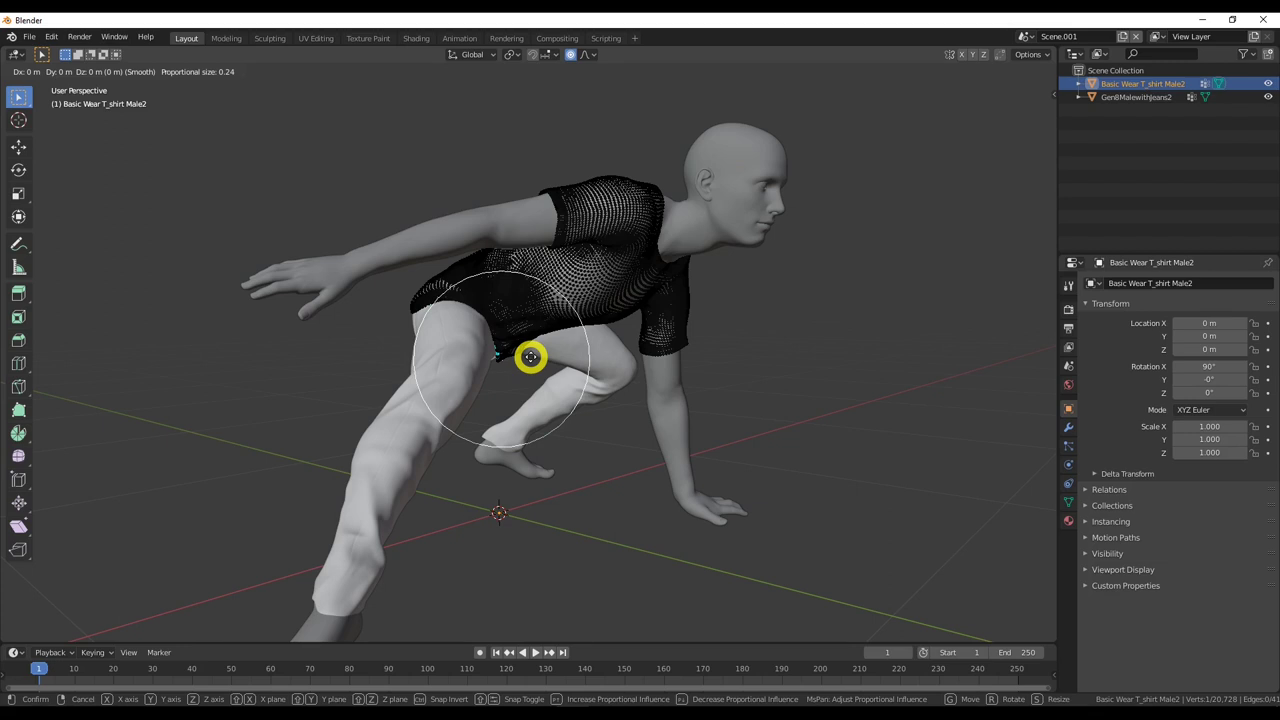
{"action": "left_click", "coordinate": [517, 357]}
{"action": "middle_click_drag", "start_coordinate": [583, 363], "coordinate": [490, 357]}
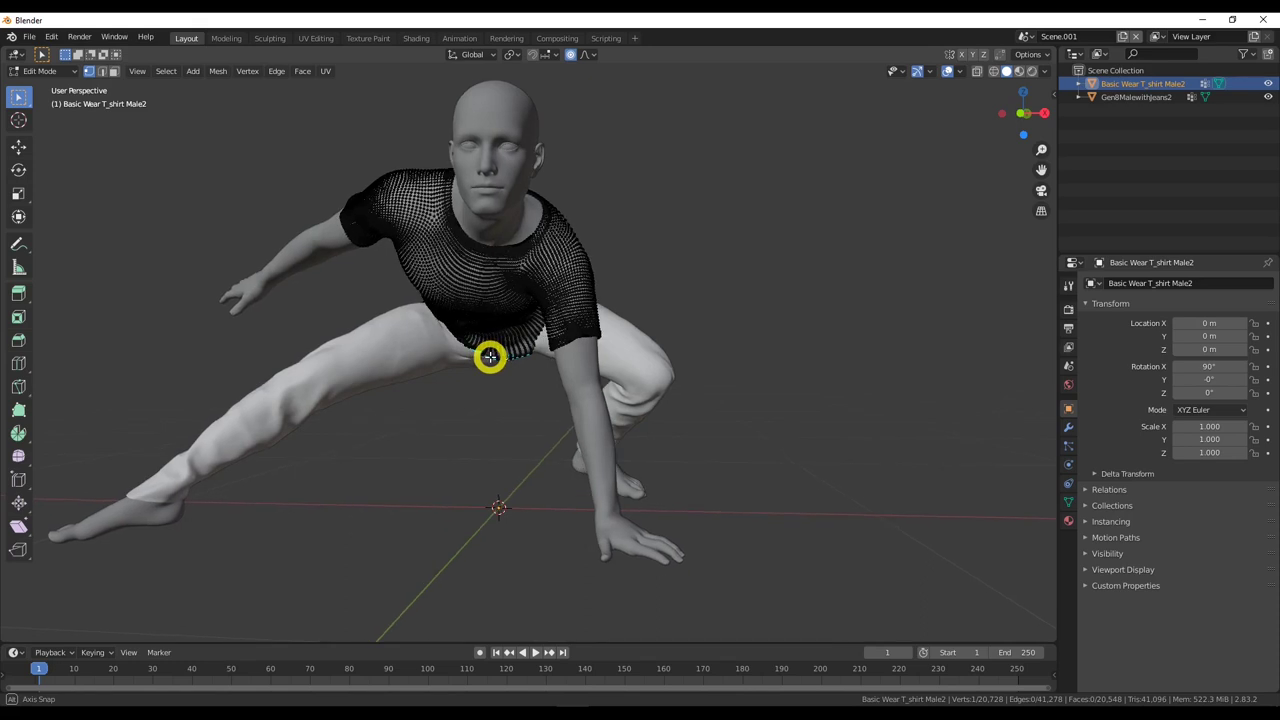
{"action": "key", "text": "g"}
{"action": "scroll", "coordinate": [486, 361], "scroll_direction": "down", "scroll_amount": 2}
{"action": "scroll", "coordinate": [488, 360], "scroll_direction": "up", "scroll_amount": 10}
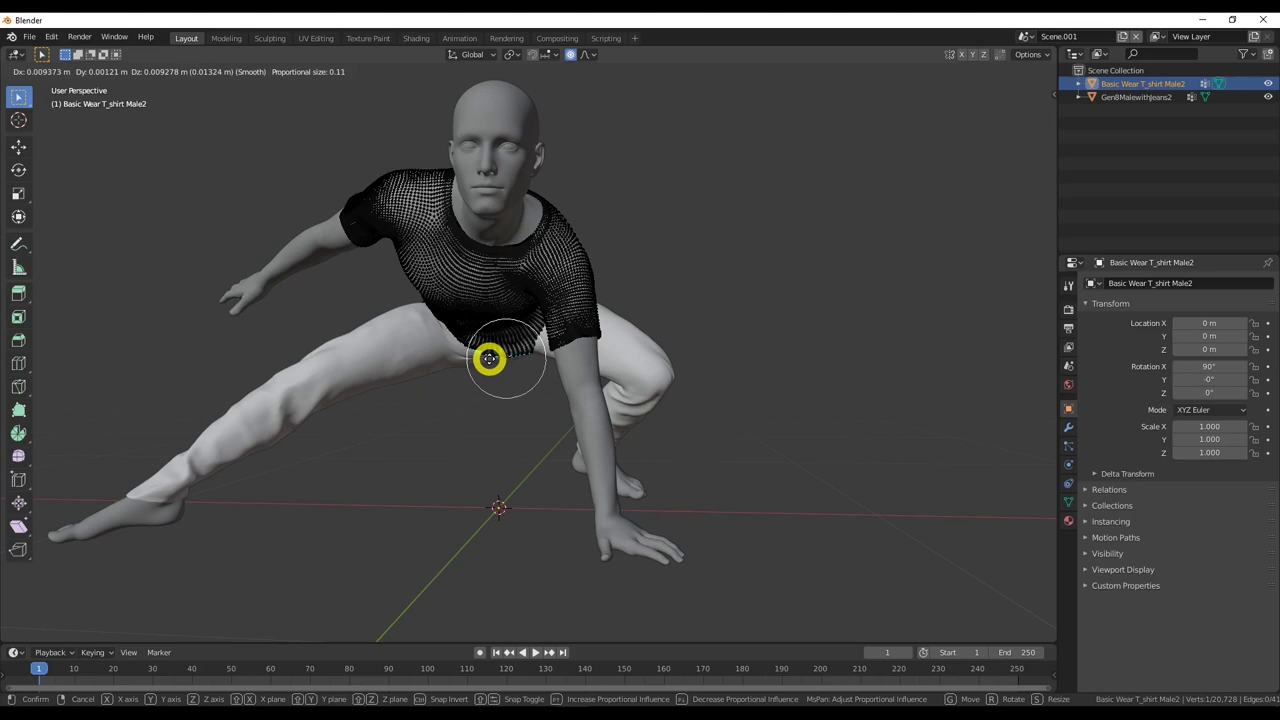
{"action": "left_click", "coordinate": [487, 357]}
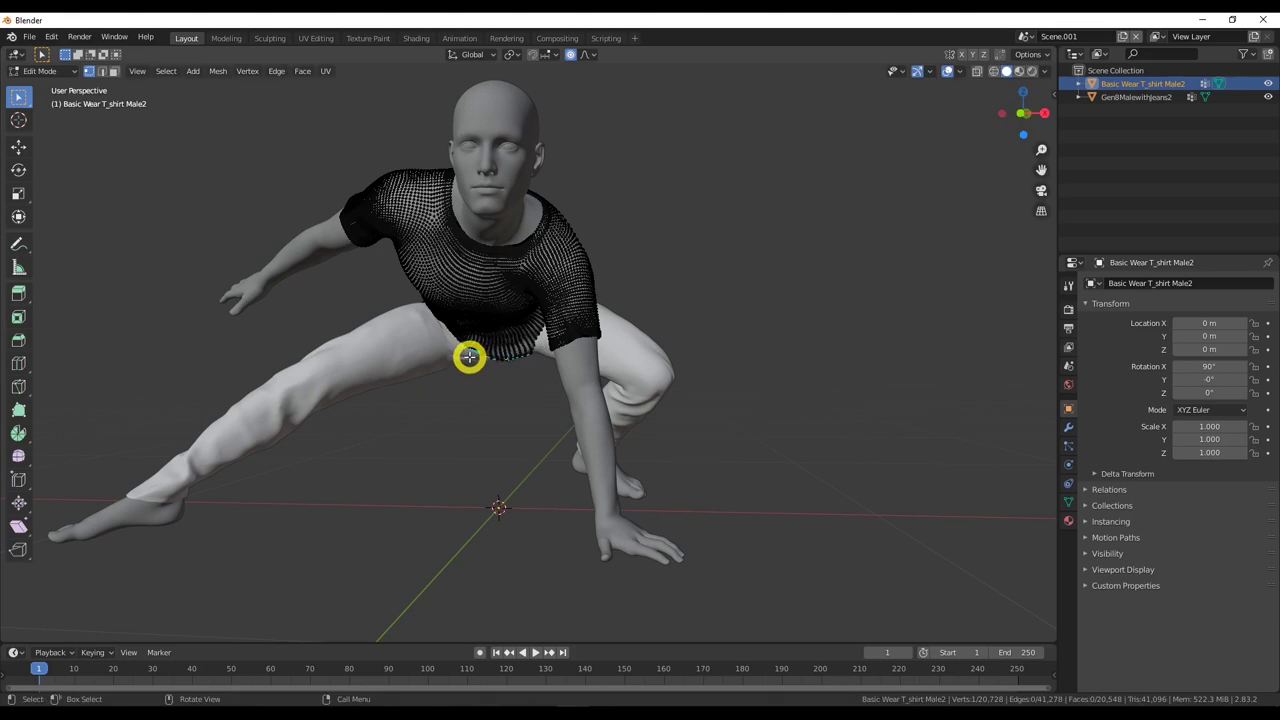
Try pulling the front hem vertex down about 0.135 m with proportional size 0.16, and undo the move.
{"action": "key", "text": "g"}
{"action": "scroll", "coordinate": [469, 357], "scroll_direction": "down", "scroll_amount": 1}
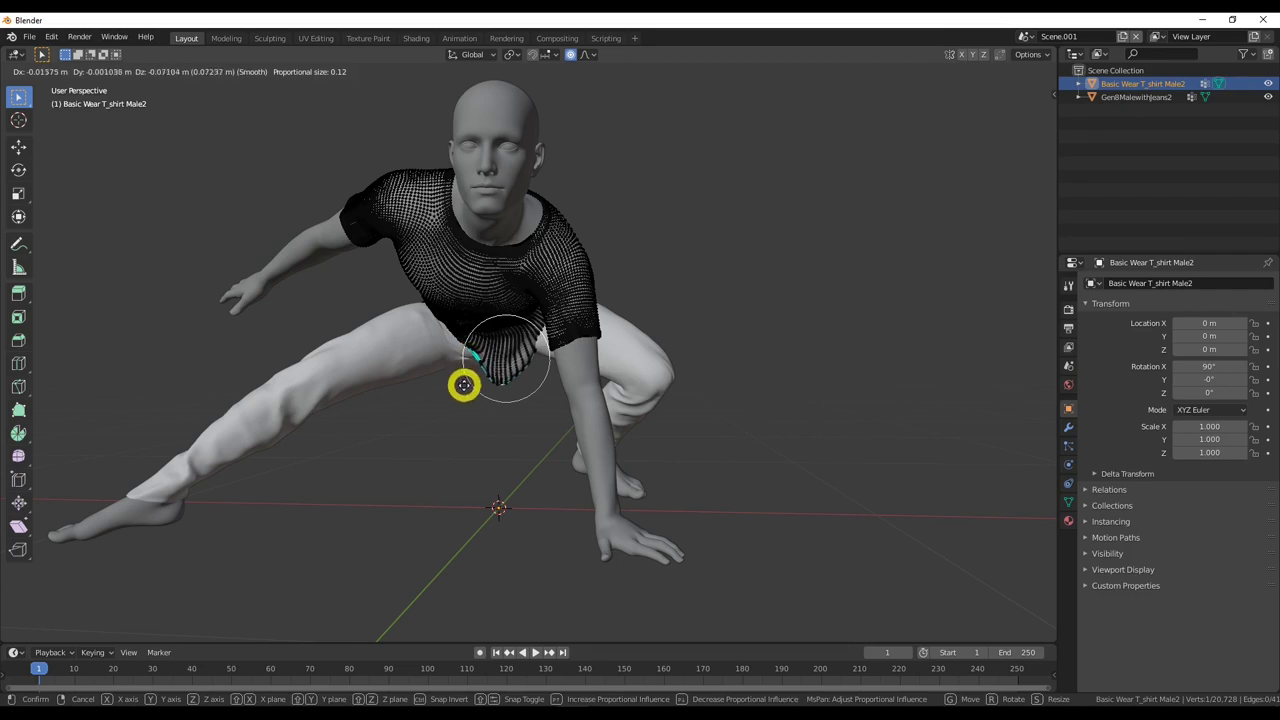
{"action": "scroll", "coordinate": [491, 374], "scroll_direction": "up", "scroll_amount": 2}
{"action": "scroll", "coordinate": [493, 379], "scroll_direction": "down", "scroll_amount": 5}
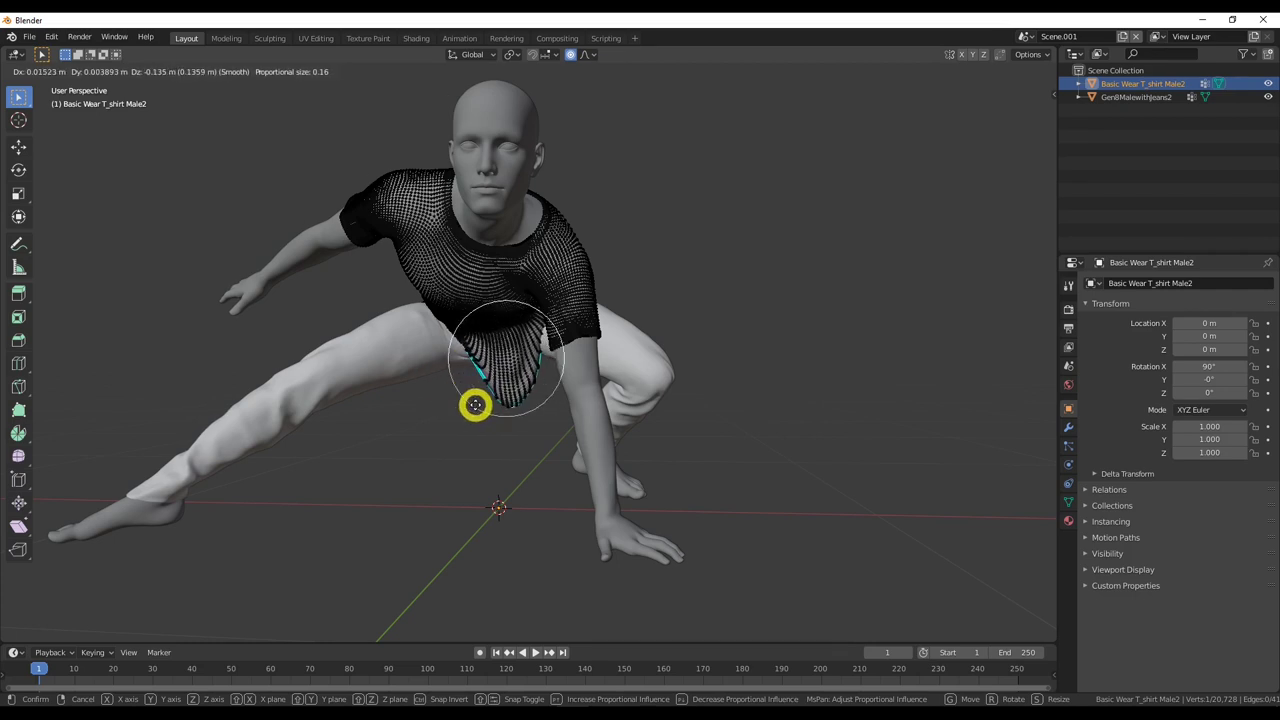
{"action": "left_click", "coordinate": [478, 403]}
{"action": "middle_click_drag", "start_coordinate": [483, 437], "coordinate": [563, 443]}
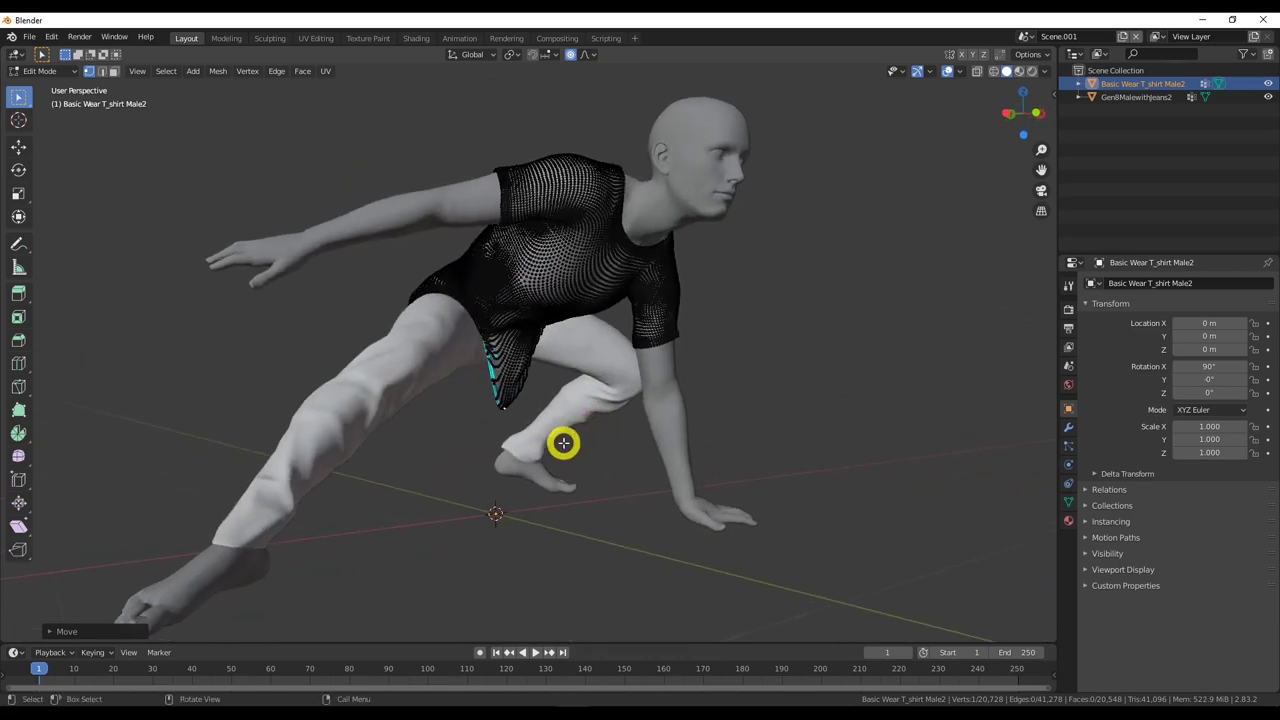
{"action": "key", "text": "ctrl+z"}
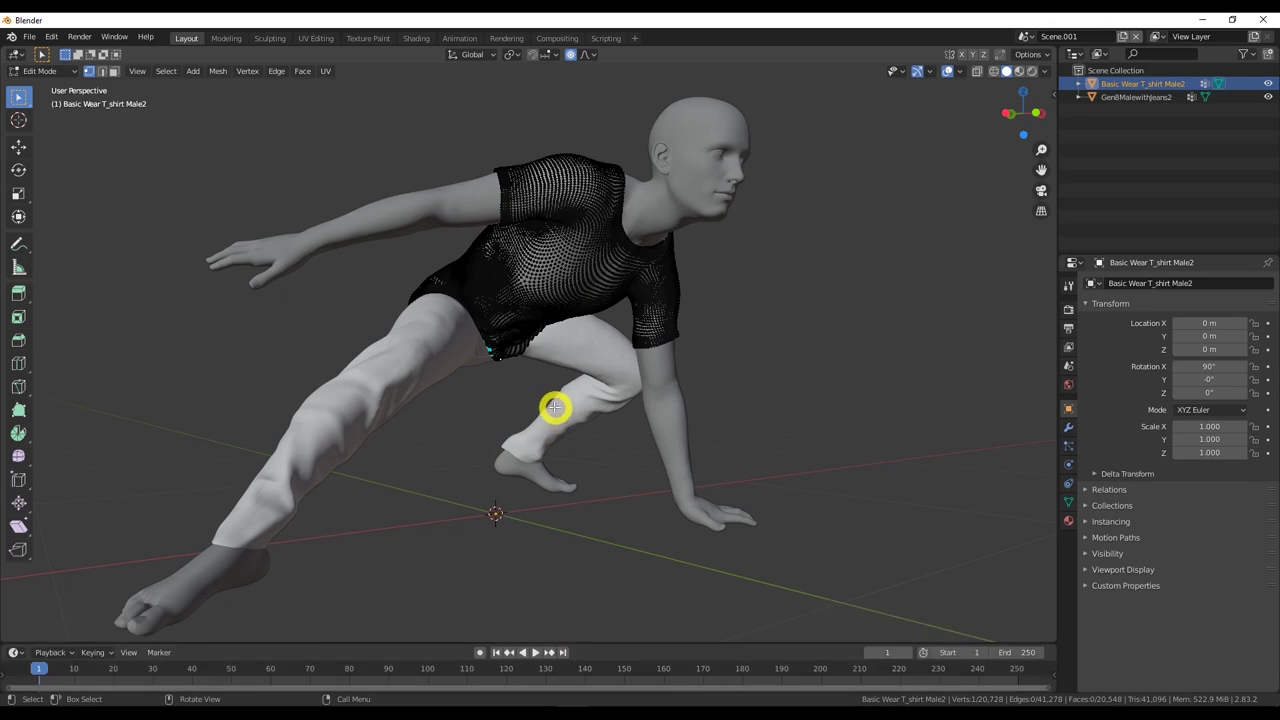
Try the Z, X and Y axis constraints on the hem vertex and lower it about 0.08 m along Z with proportional size 0.24.
{"action": "key", "text": "g"}
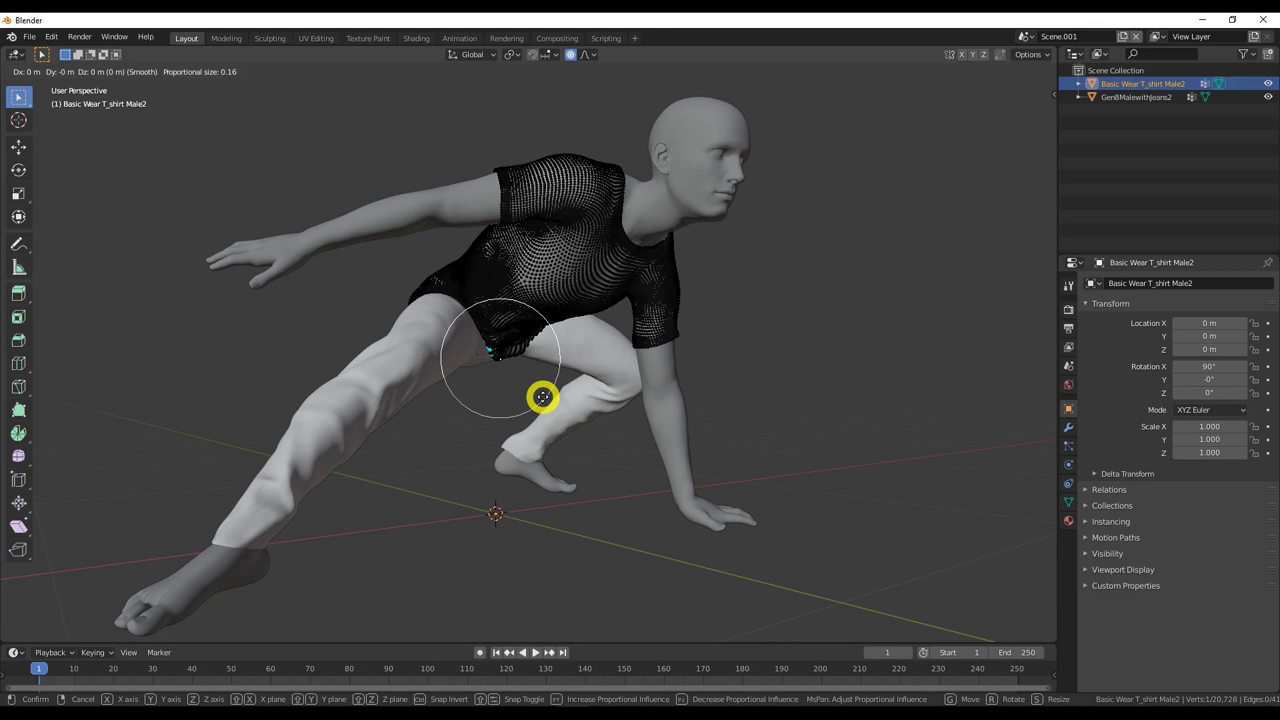
{"action": "key", "text": "z"}
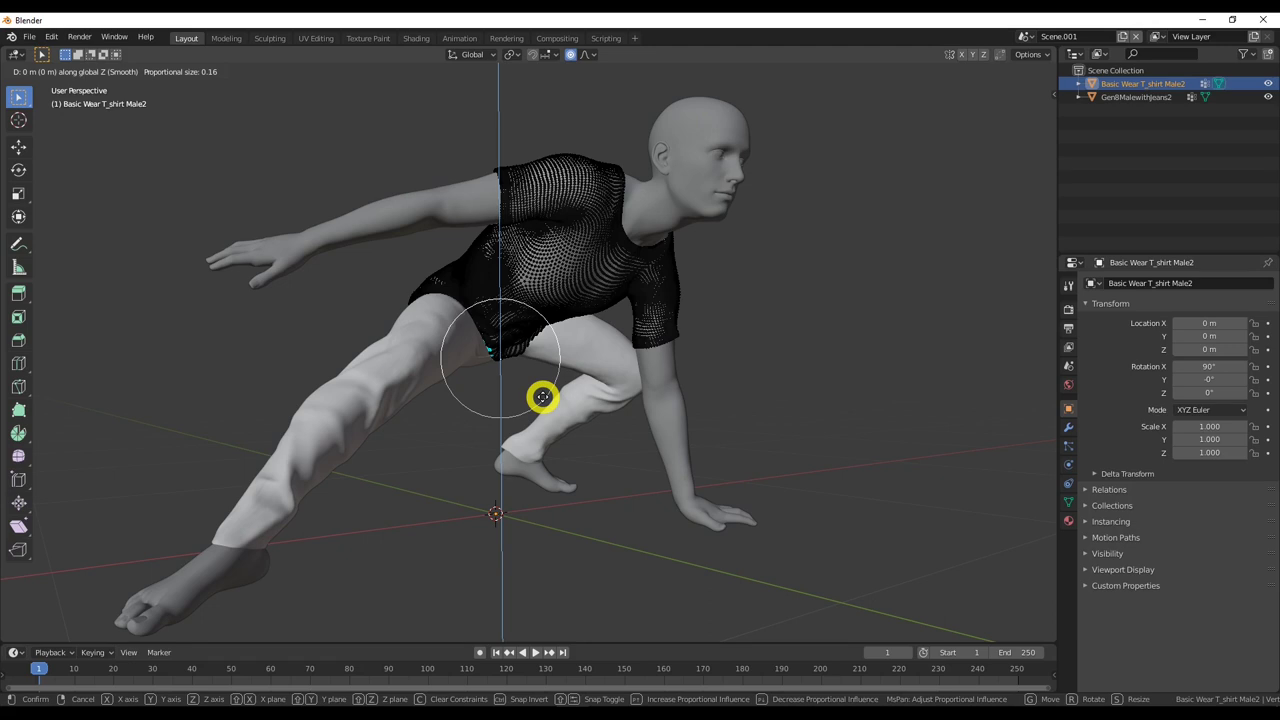
{"action": "key", "text": "x"}
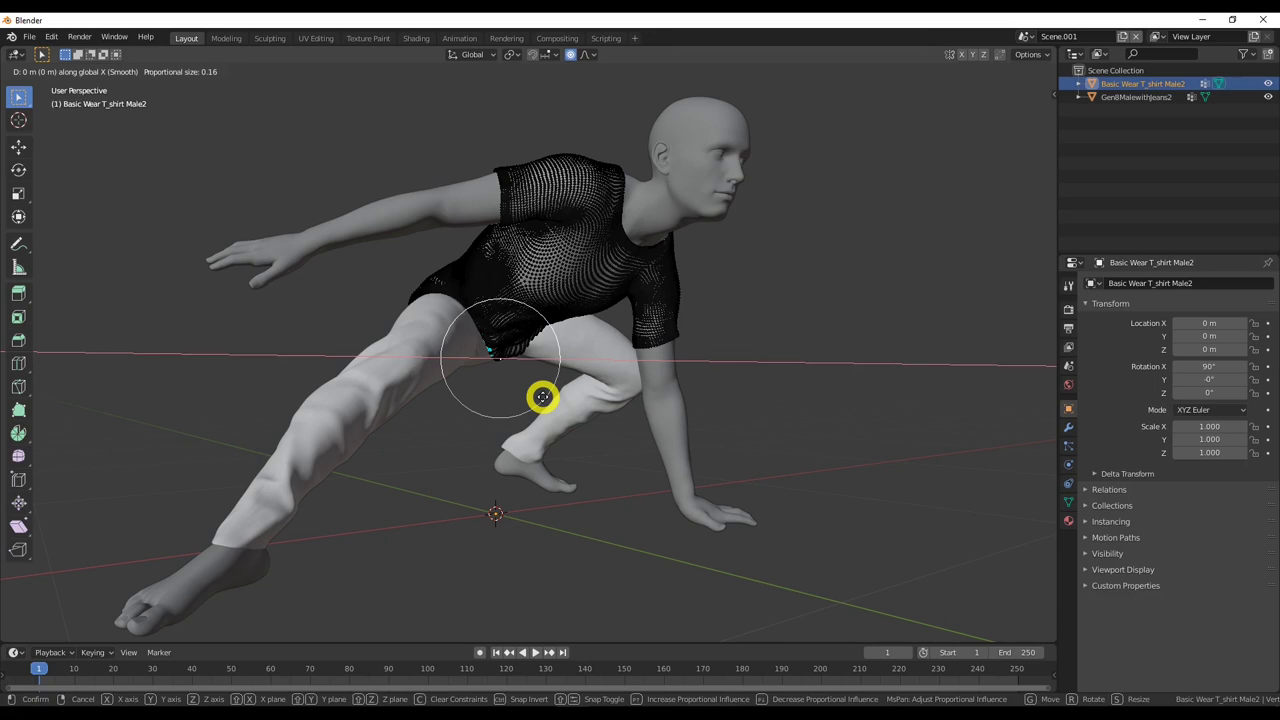
{"action": "key", "text": "y"}
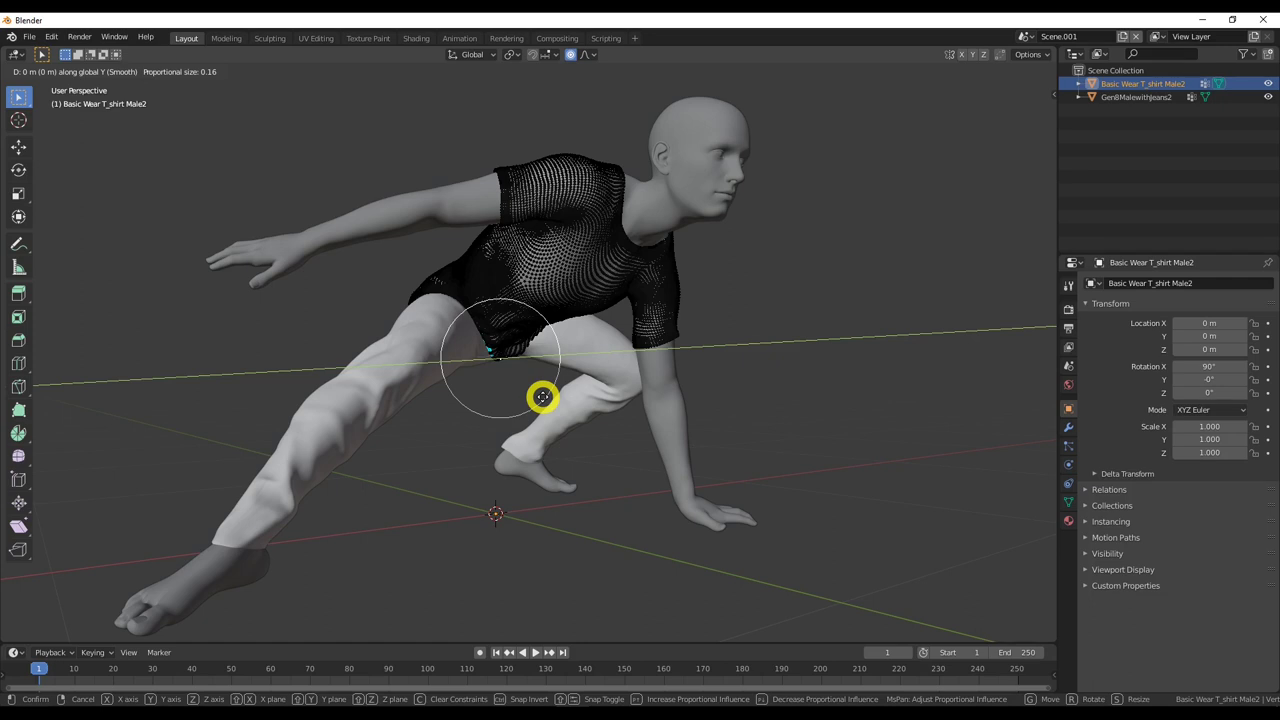
{"action": "key", "text": "z"}
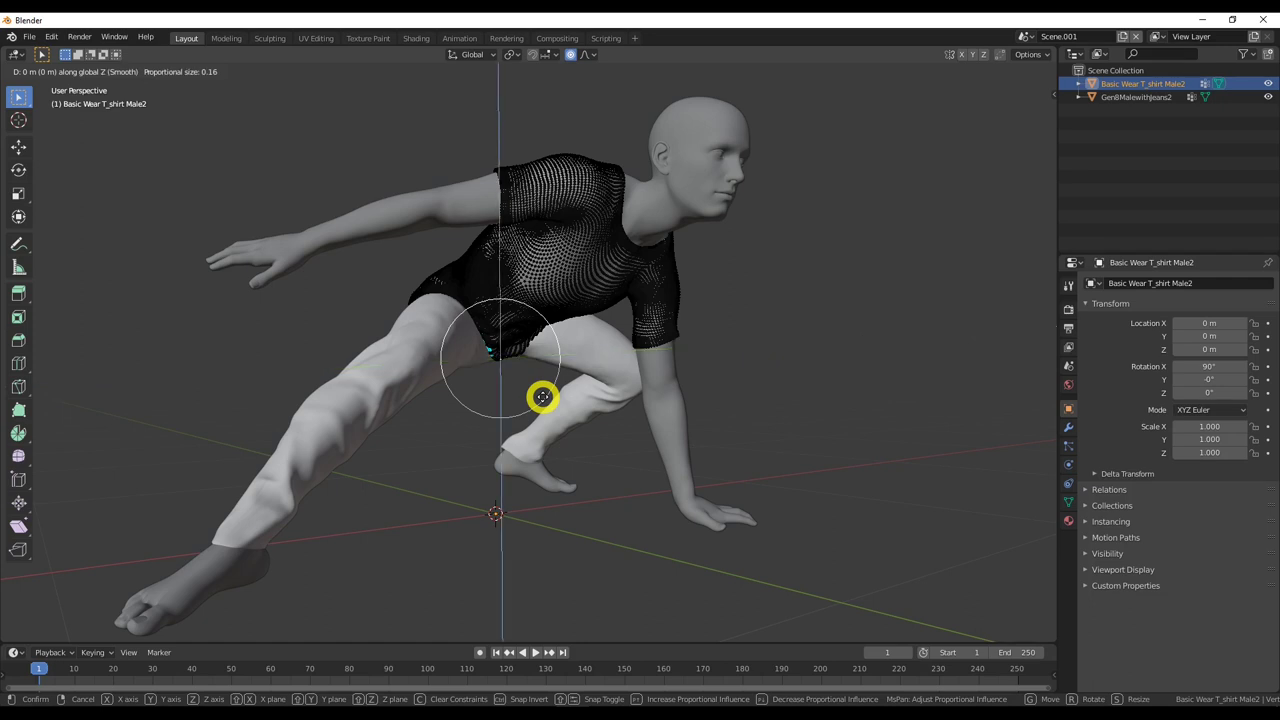
{"action": "scroll", "coordinate": [542, 397], "scroll_direction": "down", "scroll_amount": 3}
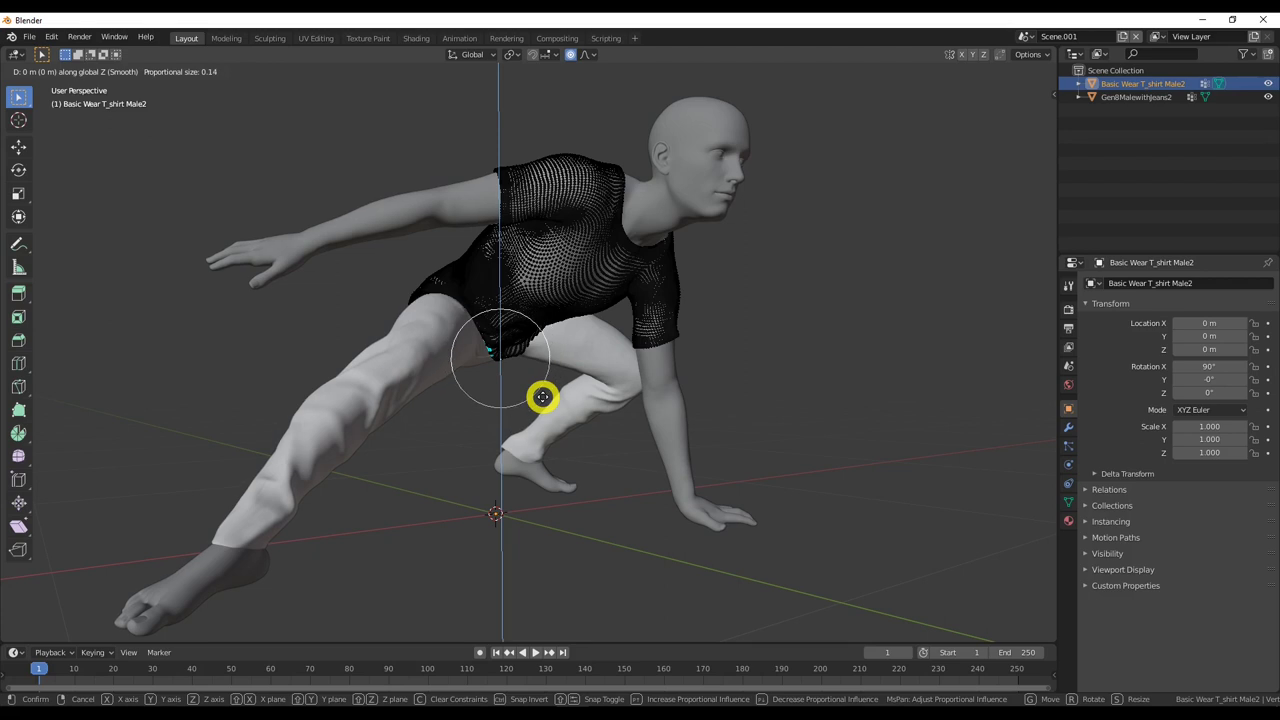
{"action": "scroll", "coordinate": [542, 397], "scroll_direction": "down", "scroll_amount": 1}
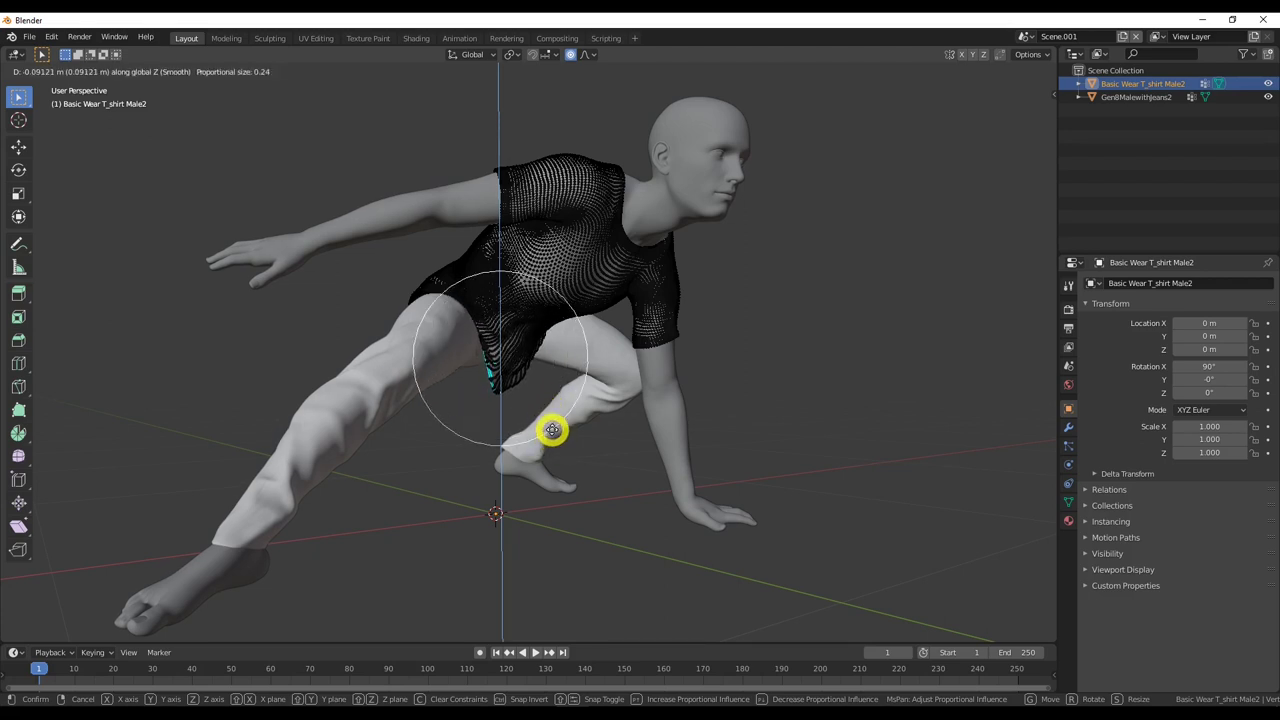
{"action": "scroll", "coordinate": [544, 427], "scroll_direction": "down", "scroll_amount": 3}
{"action": "scroll", "coordinate": [544, 427], "scroll_direction": "up", "scroll_amount": 5}
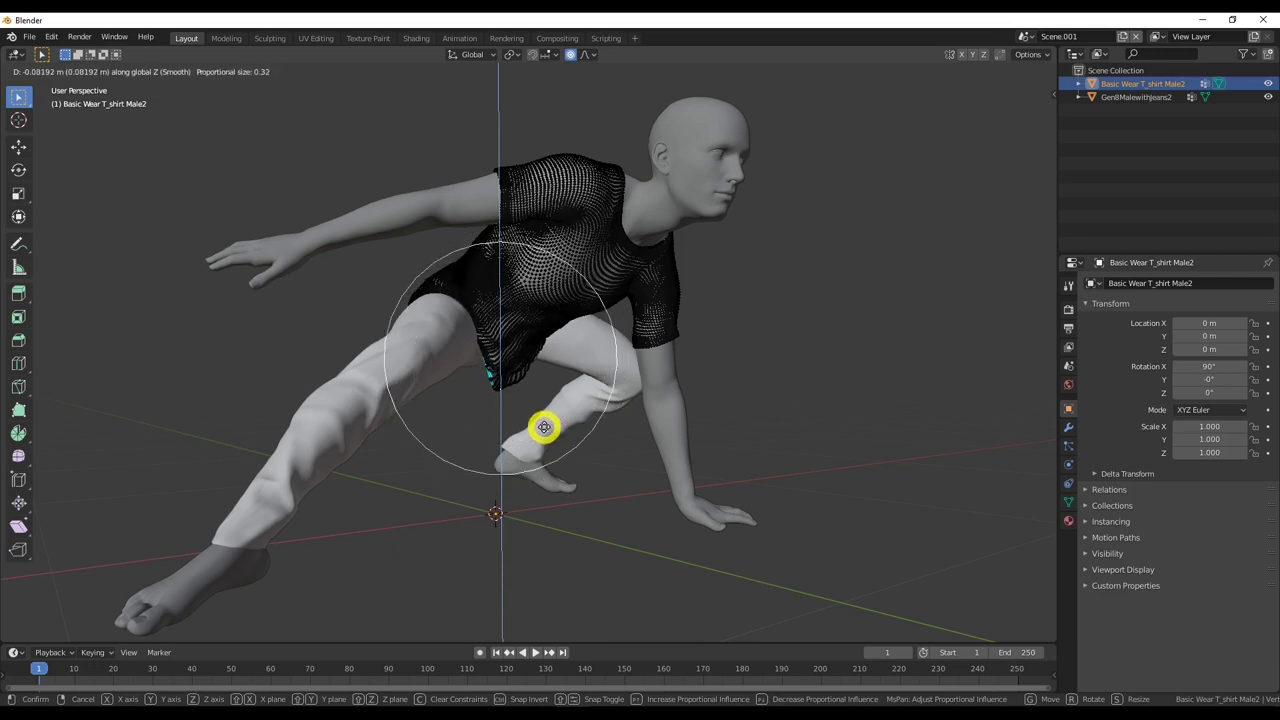
{"action": "scroll", "coordinate": [544, 426], "scroll_direction": "down", "scroll_amount": 2}
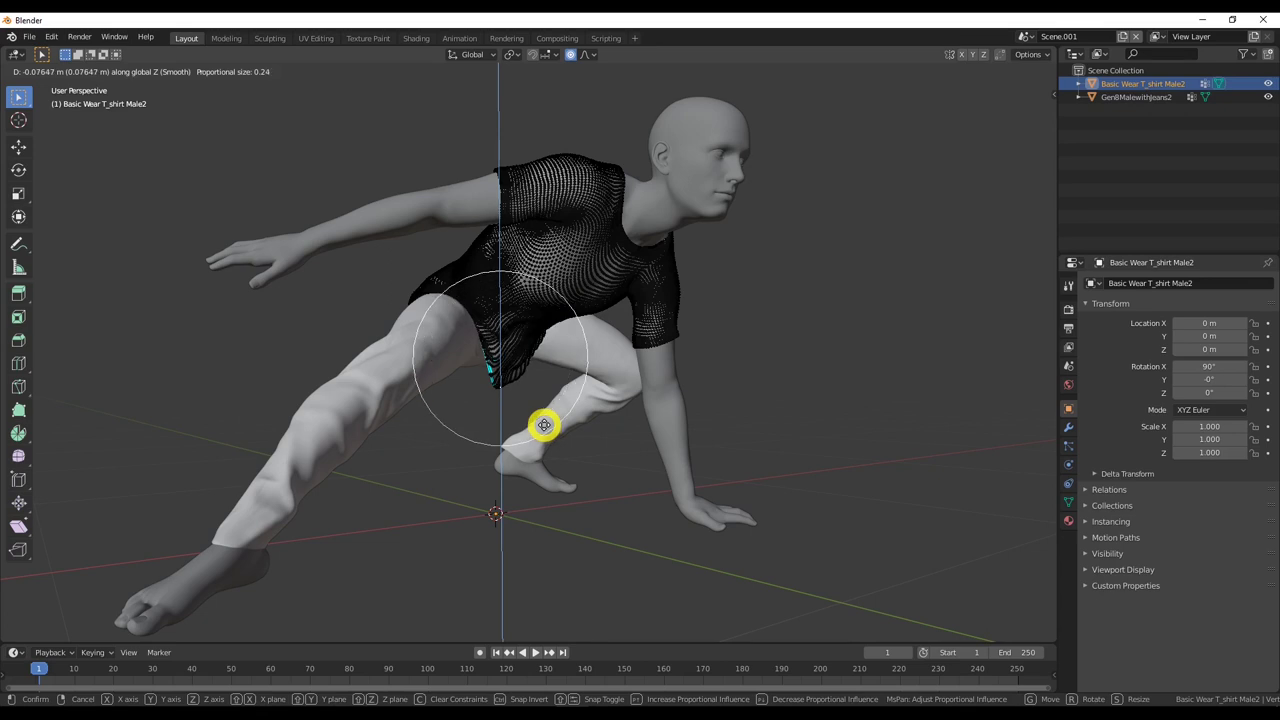
{"action": "left_click", "coordinate": [544, 426]}
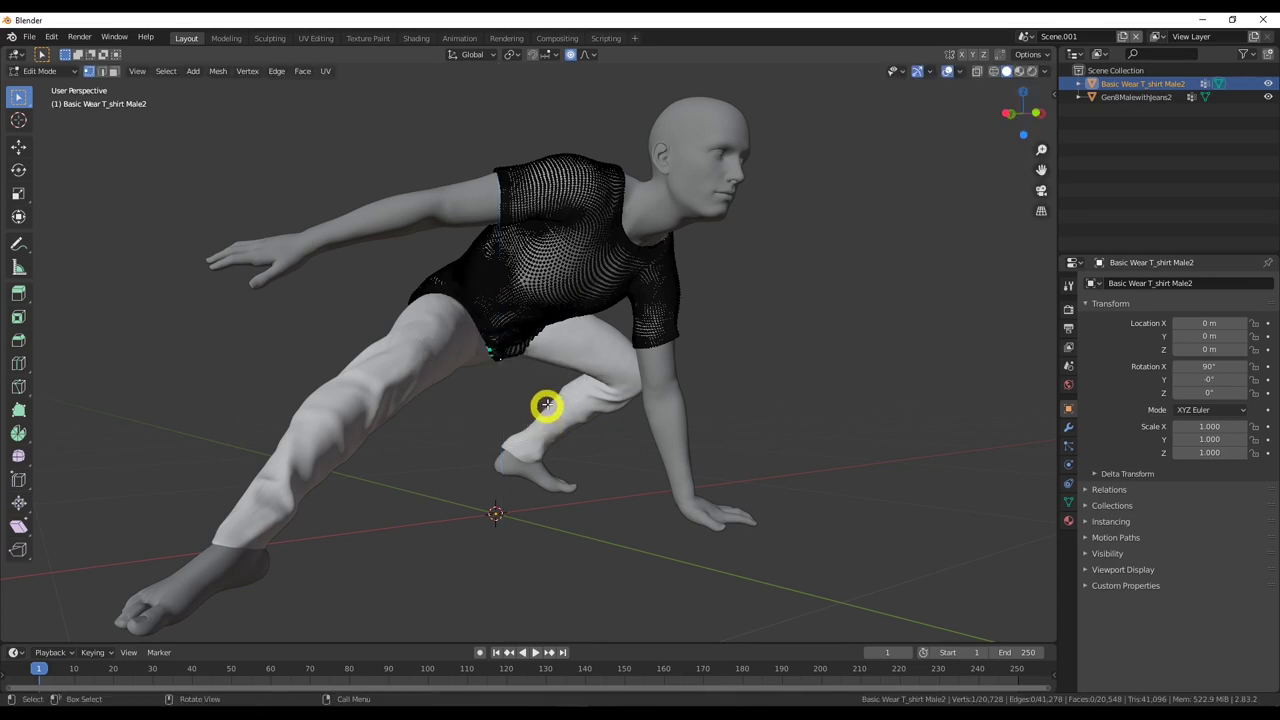
Select a vertex on the T-shirt's front hem and lower it about 0.1 m along Z with proportional size 0.22.
{"action": "middle_click_drag", "start_coordinate": [549, 400], "coordinate": [486, 354]}
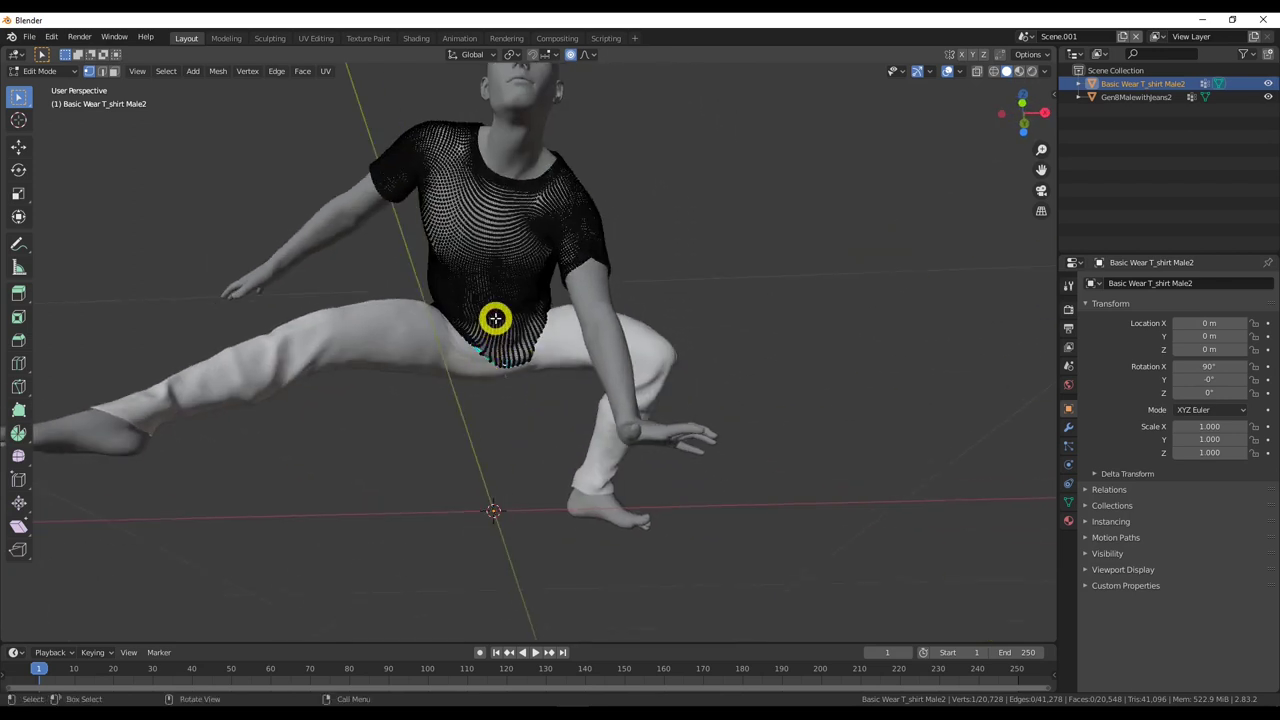
{"action": "left_click", "coordinate": [494, 327]}
{"action": "left_click", "coordinate": [519, 365]}
{"action": "middle_click_drag", "start_coordinate": [485, 371], "coordinate": [557, 431]}
{"action": "key", "text": "g"}
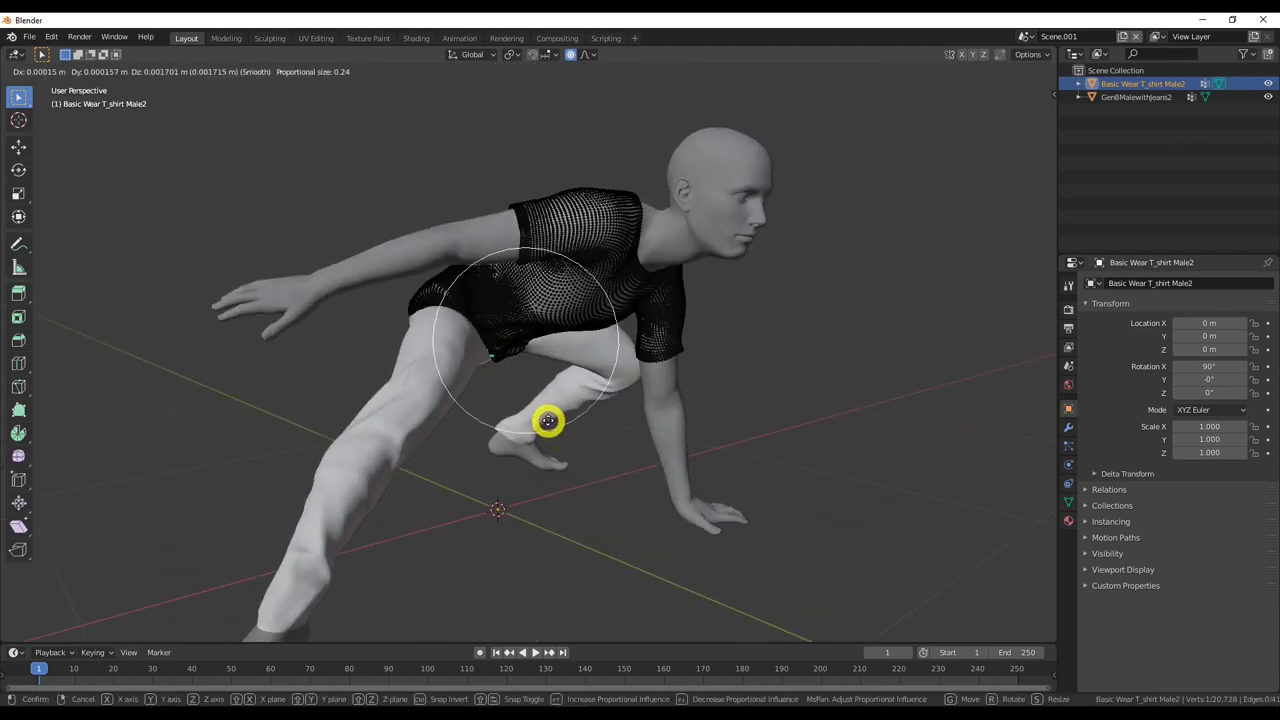
{"action": "right_click", "coordinate": [551, 418]}
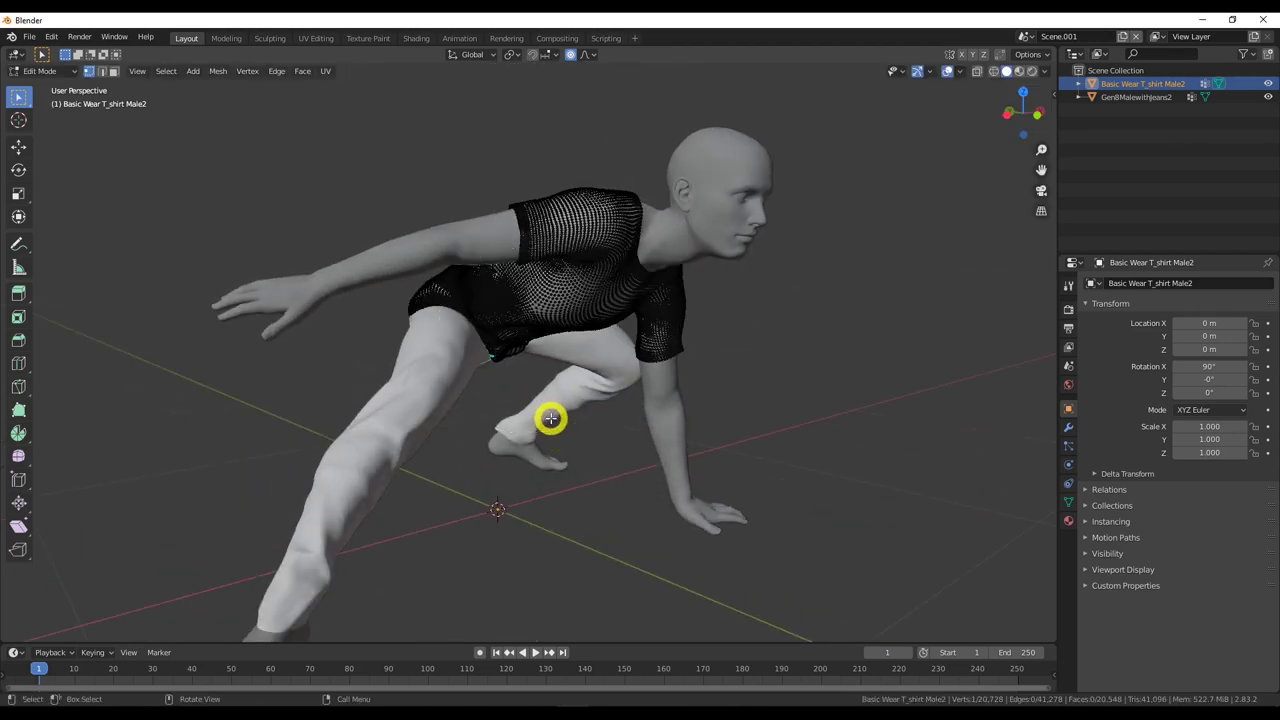
{"action": "key", "text": "g"}
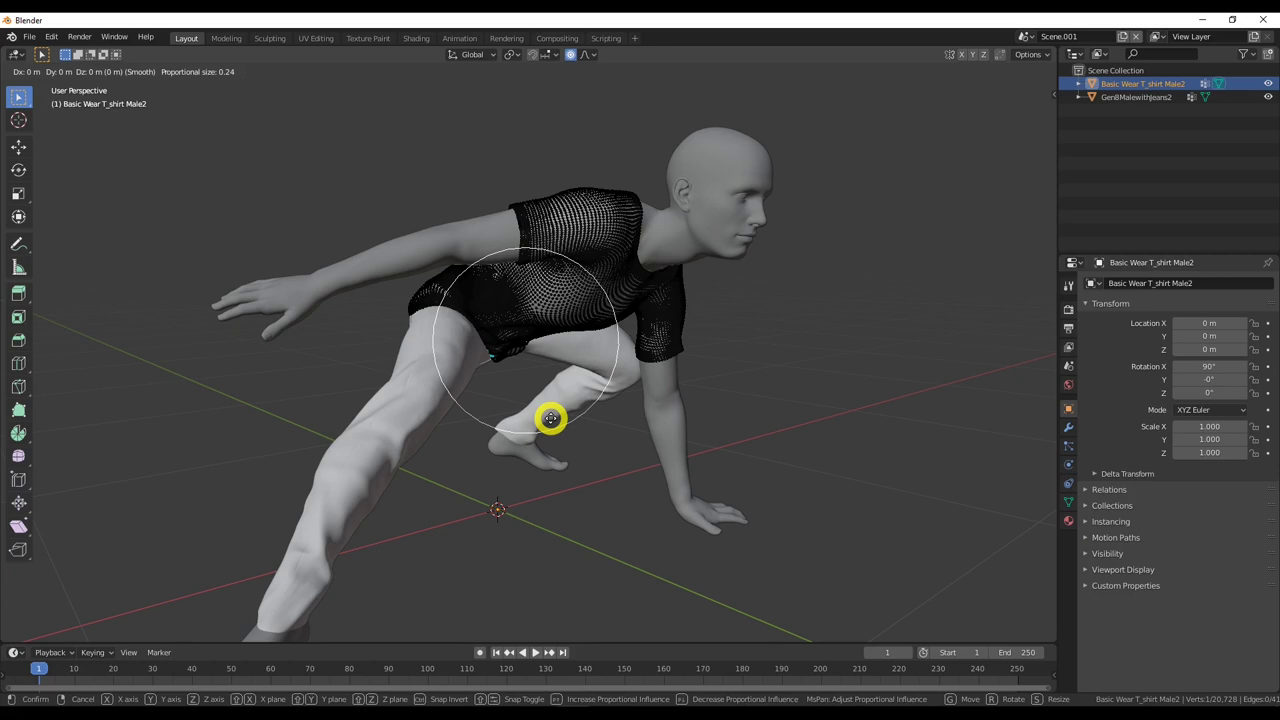
{"action": "key", "text": "z"}
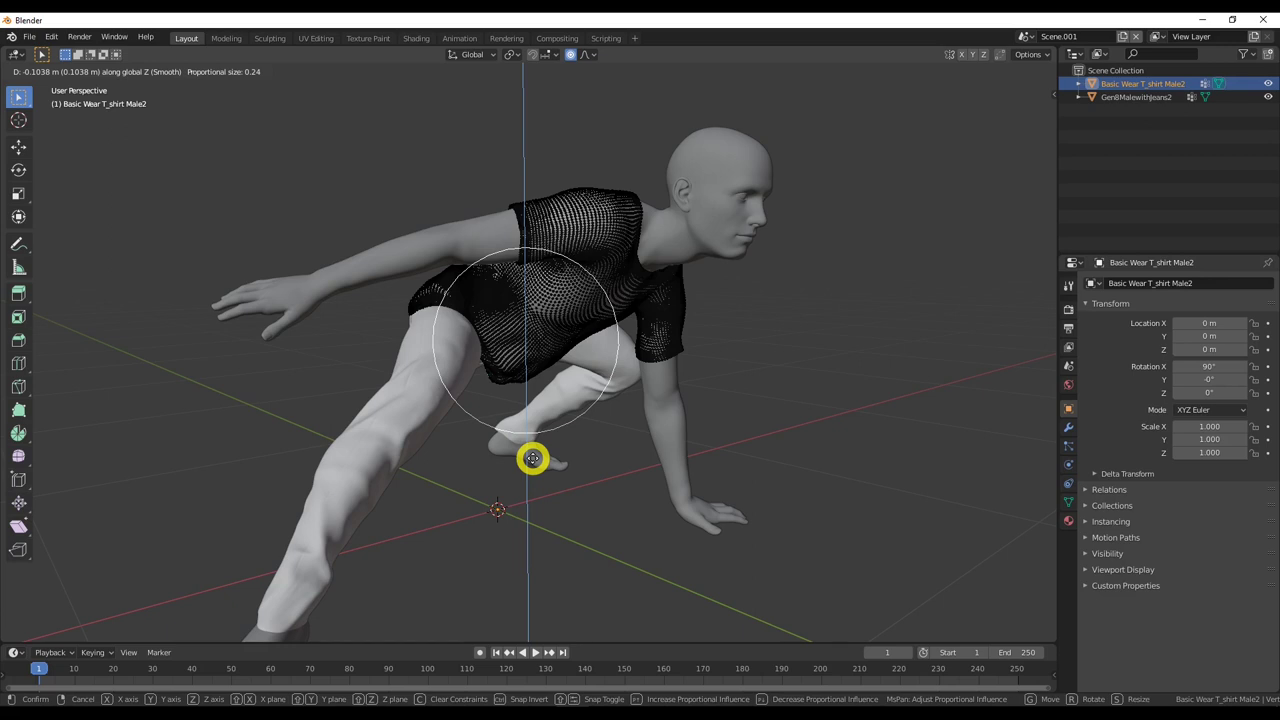
{"action": "scroll", "coordinate": [532, 452], "scroll_direction": "up", "scroll_amount": 1}
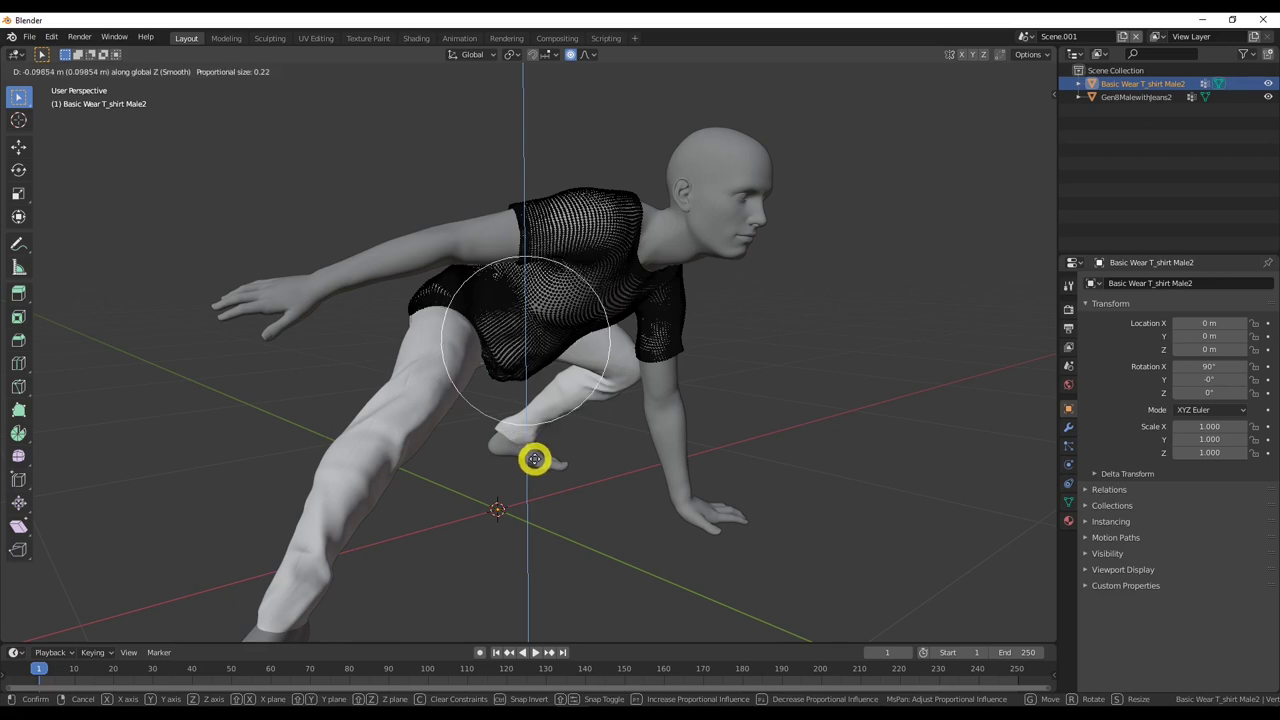
{"action": "left_click", "coordinate": [540, 469]}
Select a vertex on the underside of the shirt's belly and lower it about 0.03 m along Z with proportional size 0.20.
{"action": "mouse_move", "coordinate": [594, 457]}
{"action": "middle_mouse_down"}
{"action": "mouse_move", "coordinate": [557, 377]}
{"action": "mouse_move", "coordinate": [611, 363]}
{"action": "mouse_move", "coordinate": [654, 397]}
{"action": "mouse_move", "coordinate": [663, 420]}
{"action": "mouse_move", "coordinate": [651, 423]}
{"action": "mouse_move", "coordinate": [783, 400]}
{"action": "mouse_move", "coordinate": [731, 391]}
{"action": "mouse_move", "coordinate": [600, 434]}
{"action": "mouse_move", "coordinate": [609, 445]}
{"action": "middle_mouse_up"}
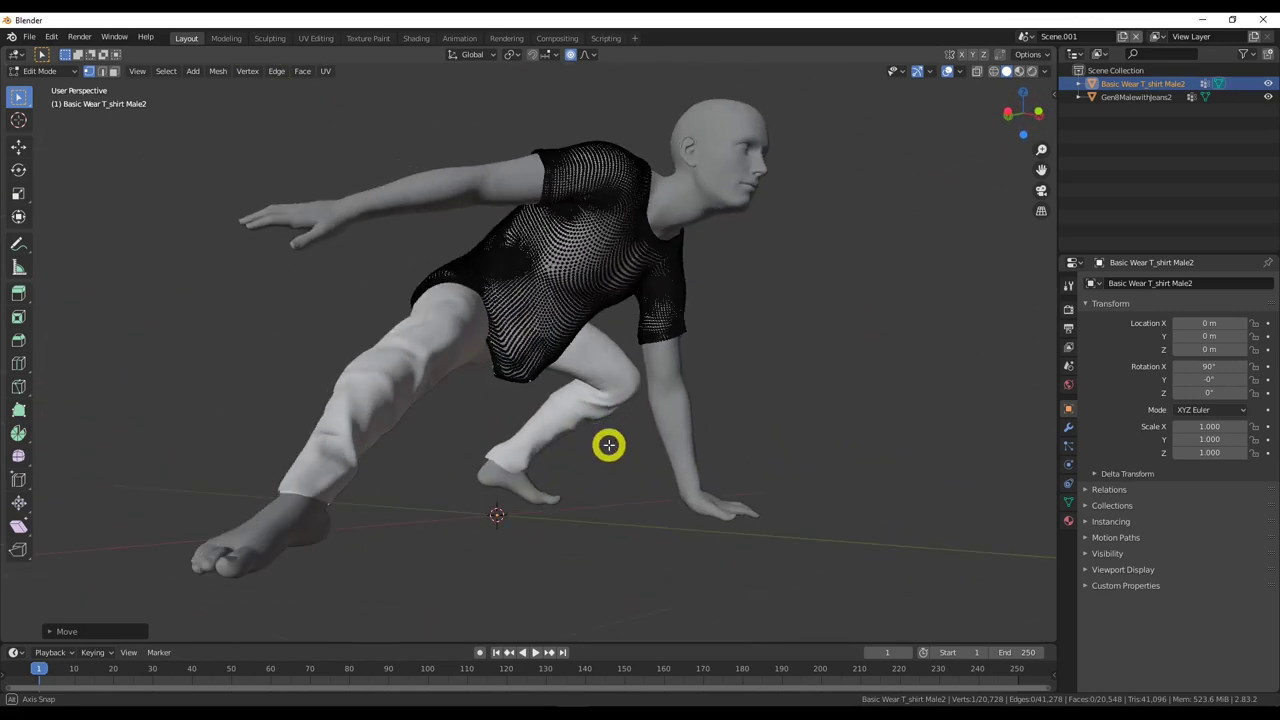
{"action": "left_click", "coordinate": [581, 305]}
{"action": "key", "text": "g"}
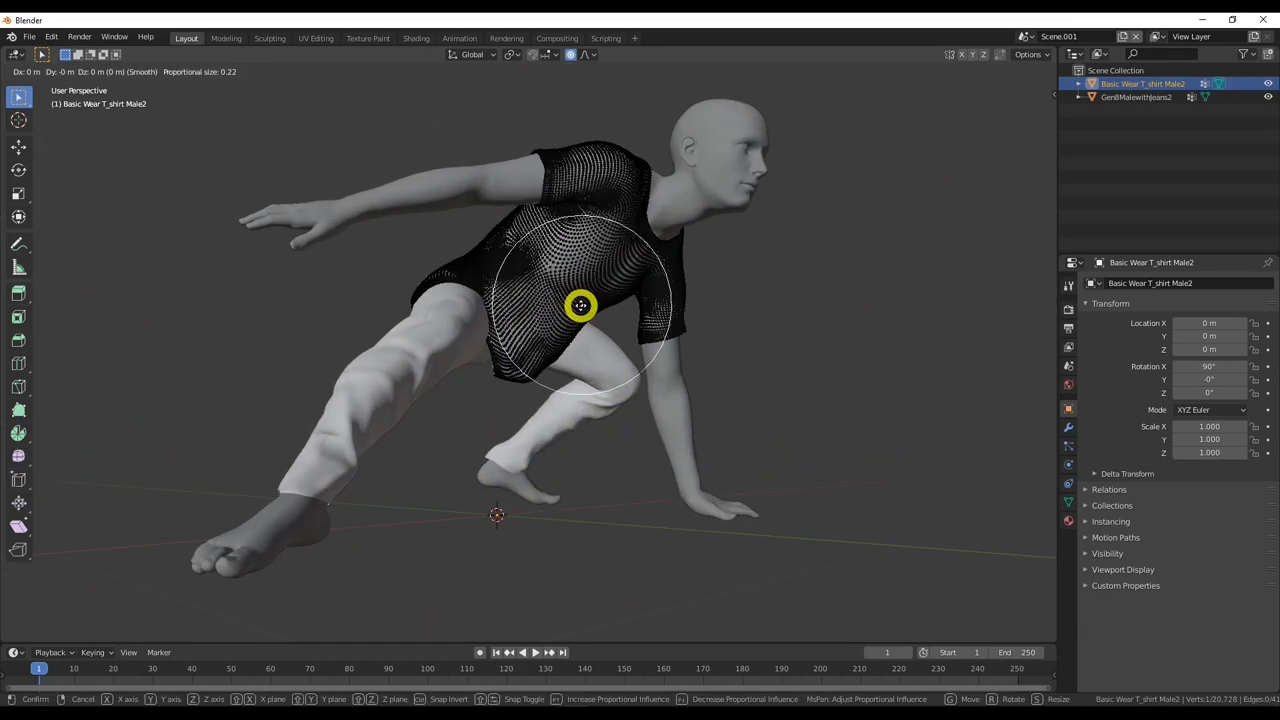
{"action": "key", "text": "z"}
{"action": "scroll", "coordinate": [581, 305], "scroll_direction": "up", "scroll_amount": 2}
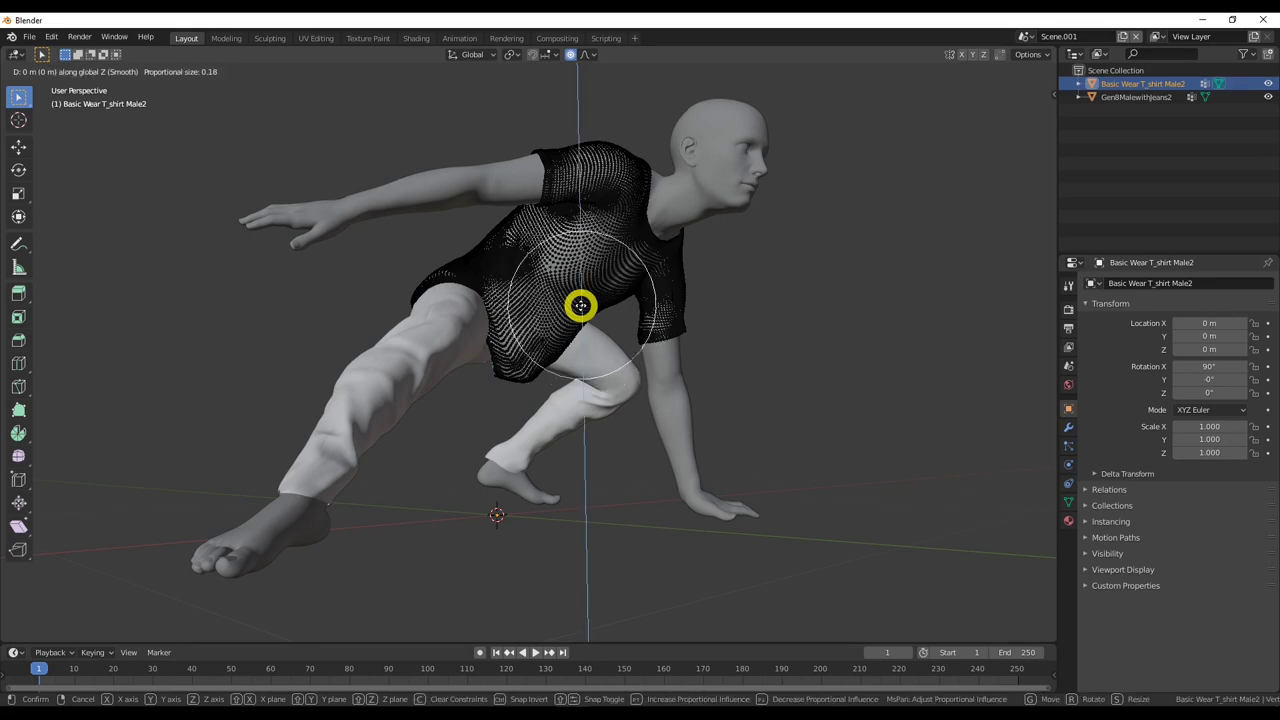
{"action": "key", "text": "z"}
{"action": "key", "text": "z"}
{"action": "key", "text": "z"}
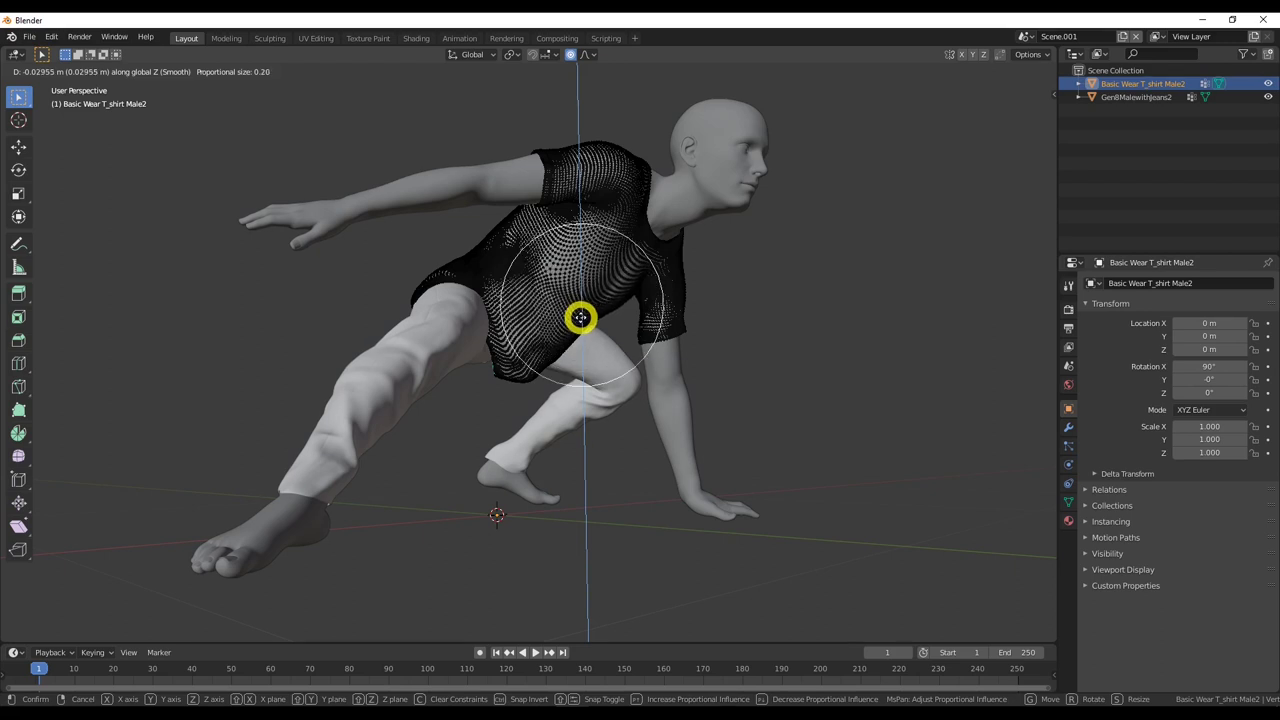
{"action": "left_click", "coordinate": [581, 317]}
Return to Object Mode, deselect everything and examine the reshaped T-shirt on the posed figure.
{"action": "middle_click_drag", "start_coordinate": [609, 386], "coordinate": [529, 423]}
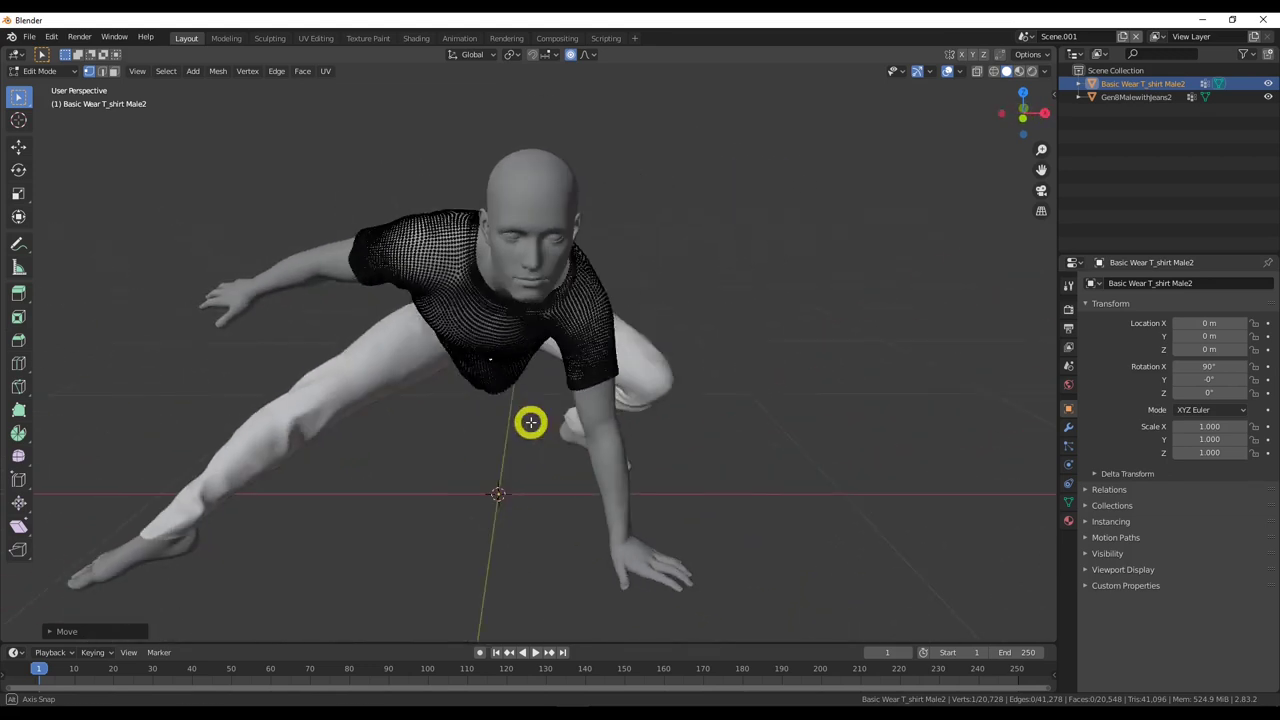
{"action": "left_click", "coordinate": [38, 70]}
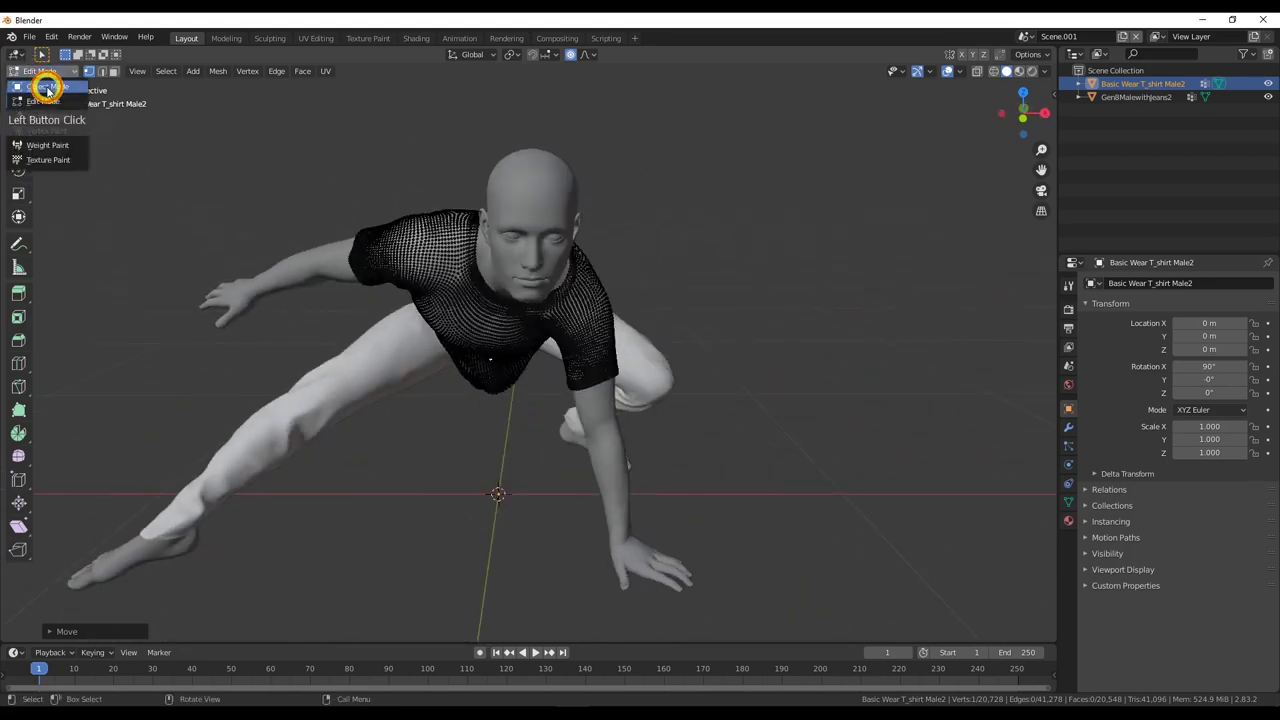
{"action": "left_click", "coordinate": [45, 80]}
{"action": "left_click", "coordinate": [401, 311]}
{"action": "left_click", "coordinate": [757, 354]}
{"action": "mouse_move", "coordinate": [763, 354]}
{"action": "middle_mouse_down"}
{"action": "mouse_move", "coordinate": [900, 300]}
{"action": "mouse_move", "coordinate": [955, 298]}
{"action": "mouse_move", "coordinate": [960, 260]}
{"action": "mouse_move", "coordinate": [886, 223]}
{"action": "mouse_move", "coordinate": [757, 266]}
{"action": "mouse_move", "coordinate": [751, 306]}
{"action": "mouse_move", "coordinate": [629, 346]}
{"action": "mouse_move", "coordinate": [709, 360]}
{"action": "mouse_move", "coordinate": [785, 350]}
{"action": "middle_mouse_up"}
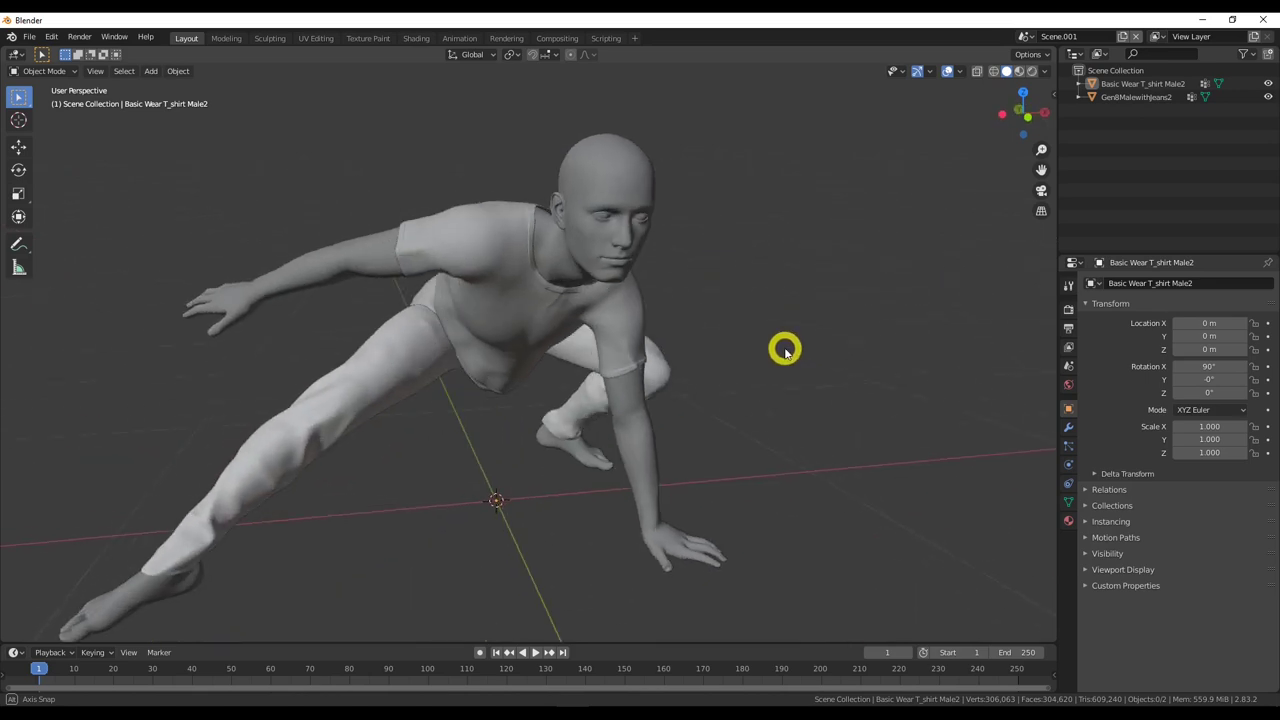
{"action": "middle_click_drag", "start_coordinate": [785, 350], "coordinate": [742, 368]}
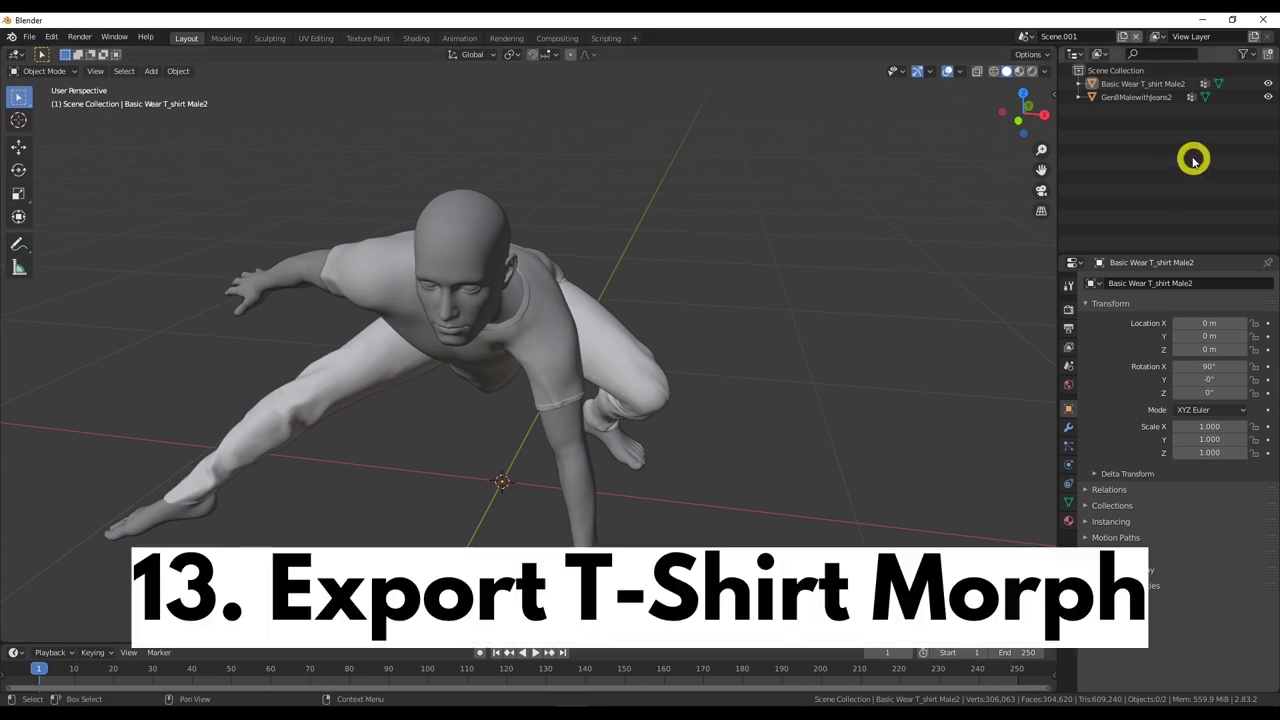
Select the Basic Wear T_shirt Male2 object and start a Wavefront OBJ export.
{"action": "left_click", "coordinate": [1130, 85]}
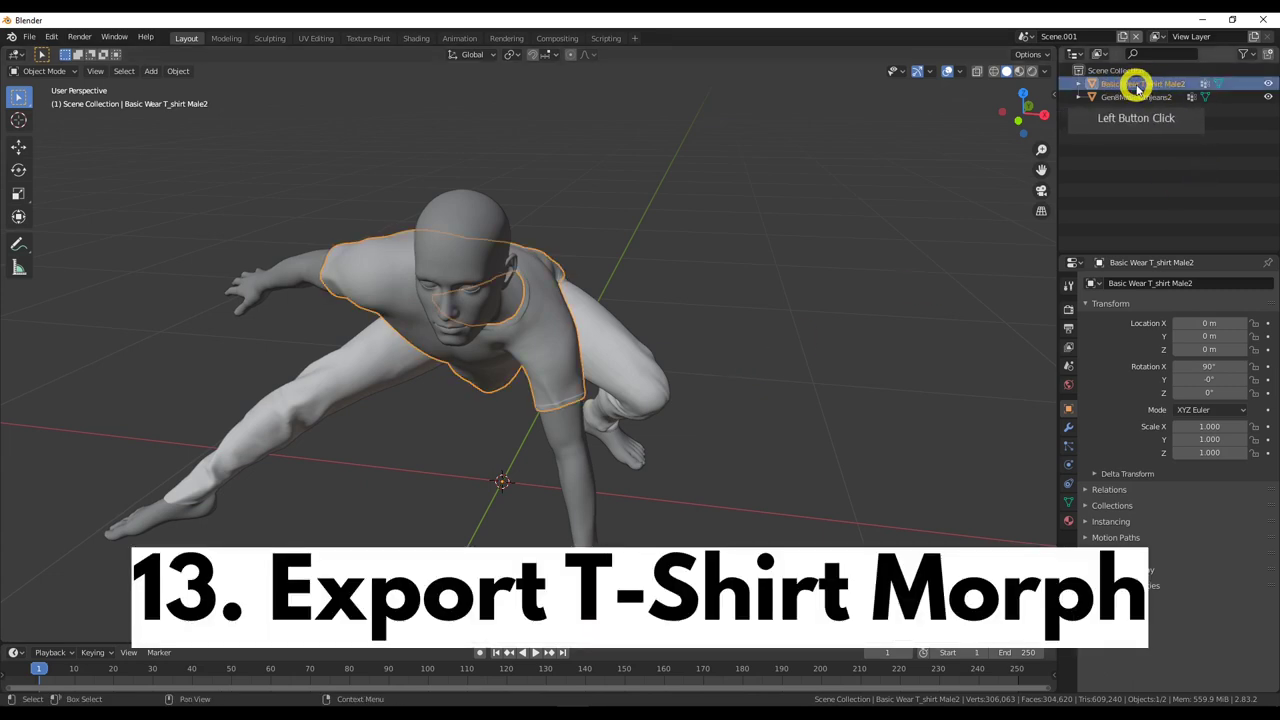
{"action": "left_click", "coordinate": [1136, 85]}
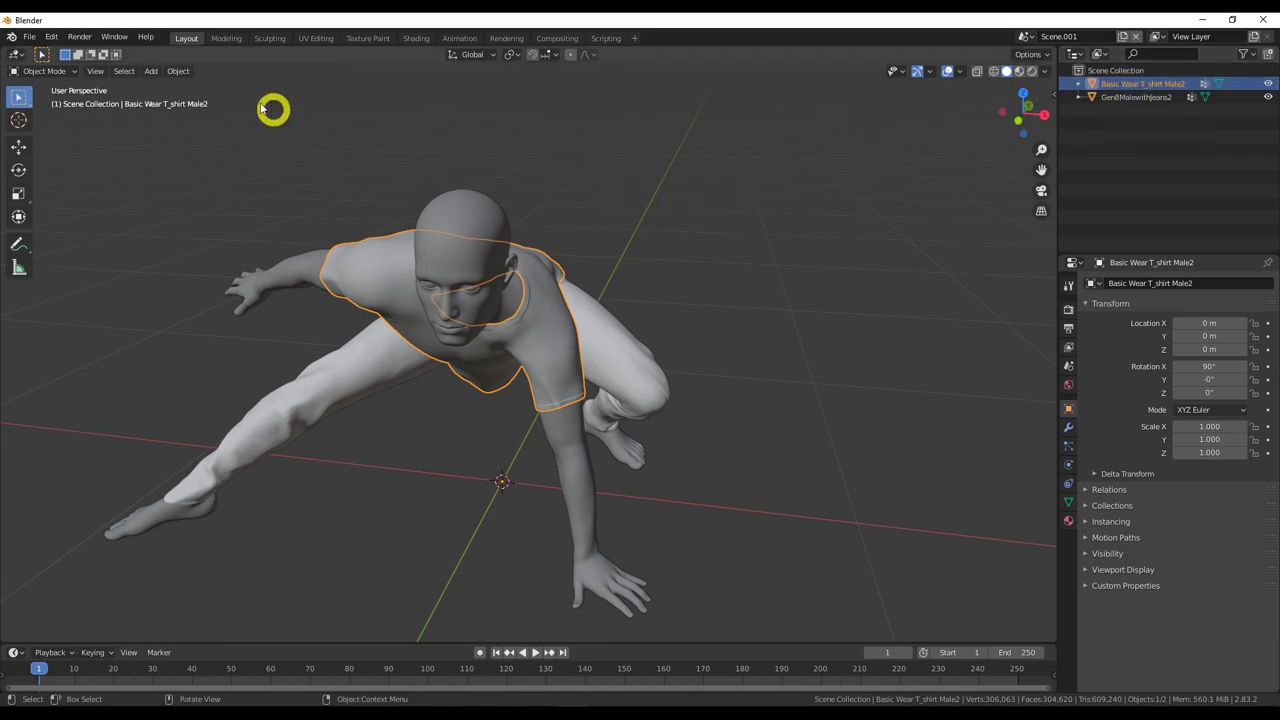
{"action": "left_click", "coordinate": [29, 36]}
{"action": "mouse_move", "coordinate": [100, 229]}
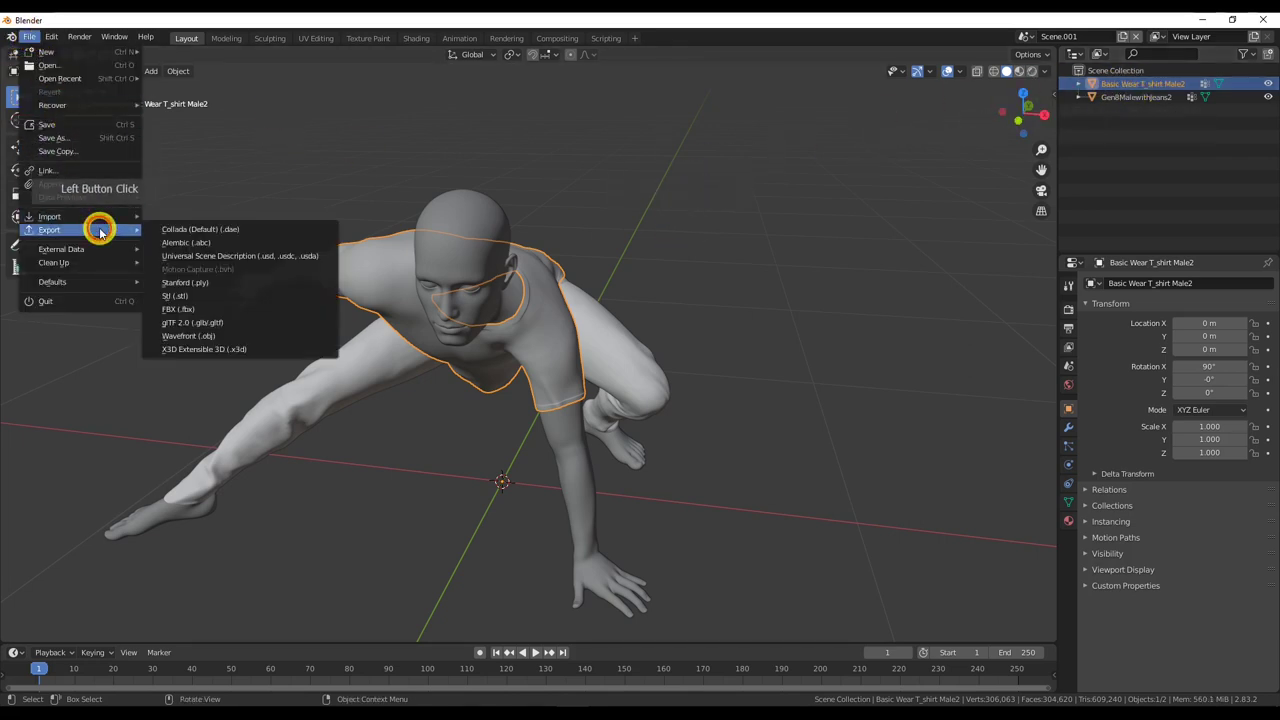
{"action": "left_click", "coordinate": [217, 334]}
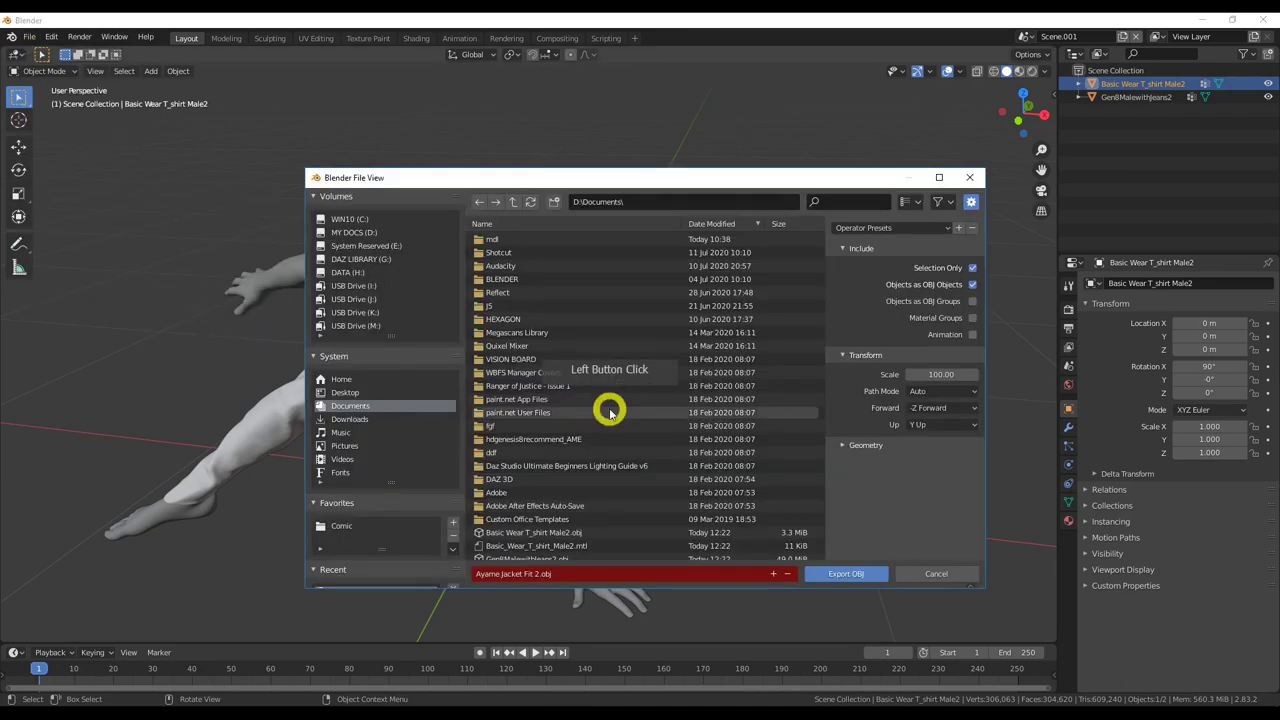
Name the export file Falling Shirt in the Documents folder.
{"action": "scroll", "coordinate": [590, 551], "scroll_direction": "down", "scroll_amount": 1}
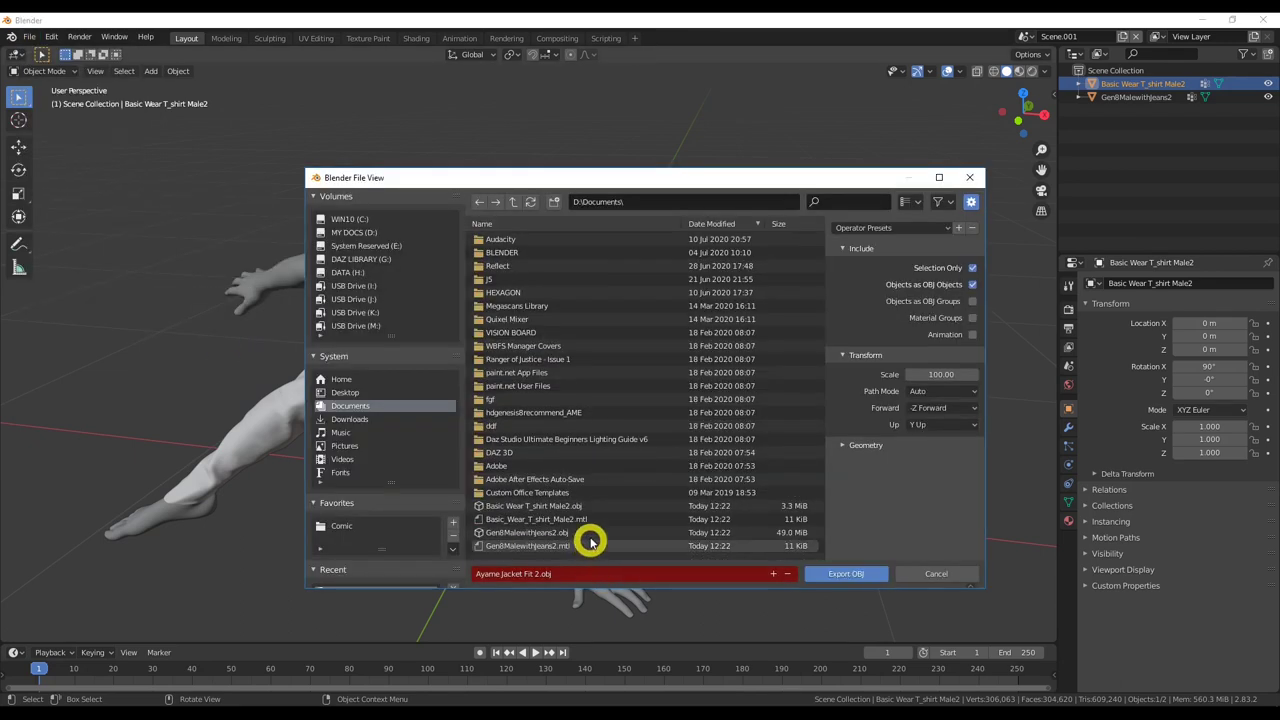
{"action": "left_click", "coordinate": [586, 519]}
{"action": "left_click", "coordinate": [650, 574]}
{"action": "key", "text": "BackSpace"}
{"action": "type", "text": "Falling Sho"}
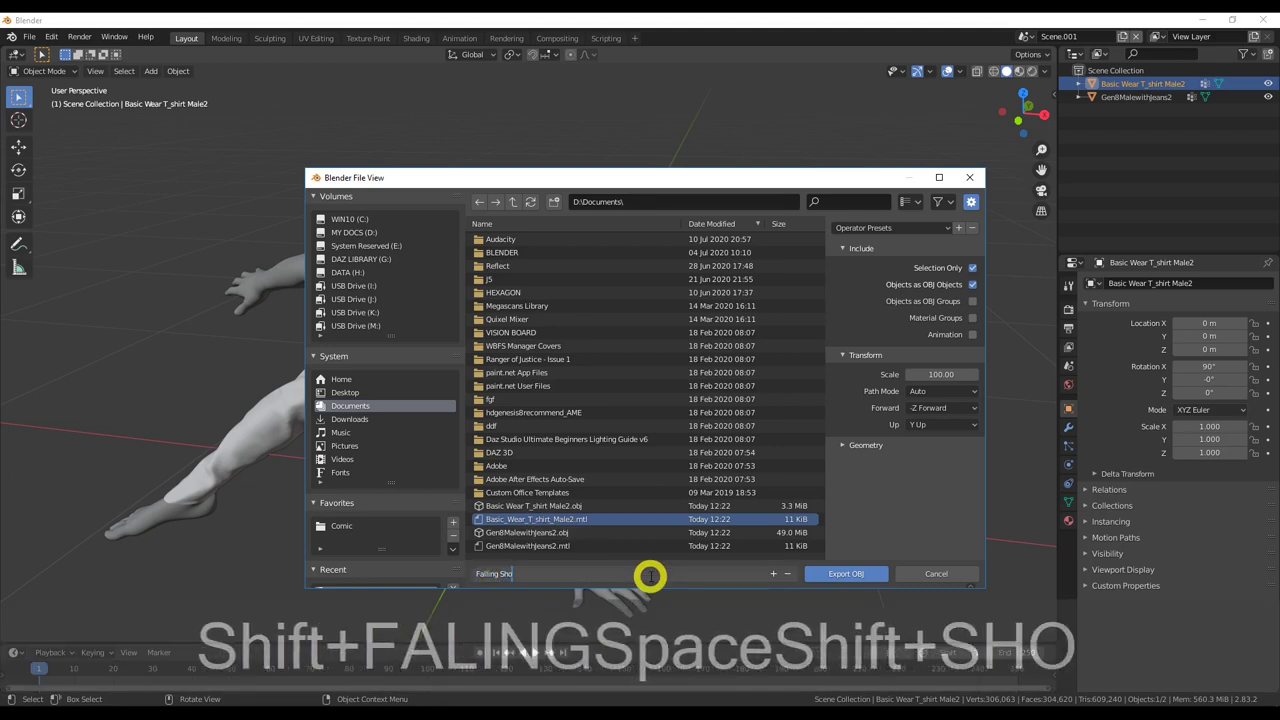
{"action": "key", "text": "BackSpace"}
{"action": "type", "text": "r"}
{"action": "key", "text": "BackSpace"}
{"action": "type", "text": "irt"}
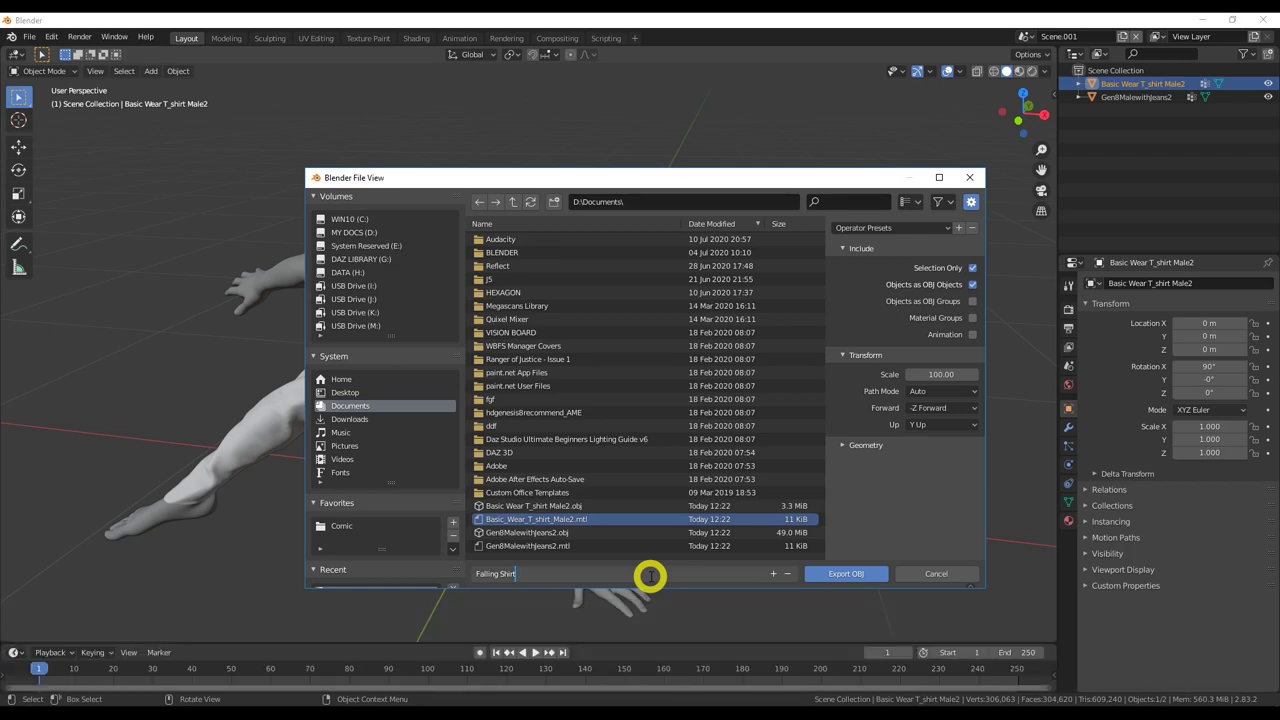
Export only the selected T-shirt as OBJ with scale 100.00, -Z forward and Y up.
{"action": "left_click", "coordinate": [882, 232]}
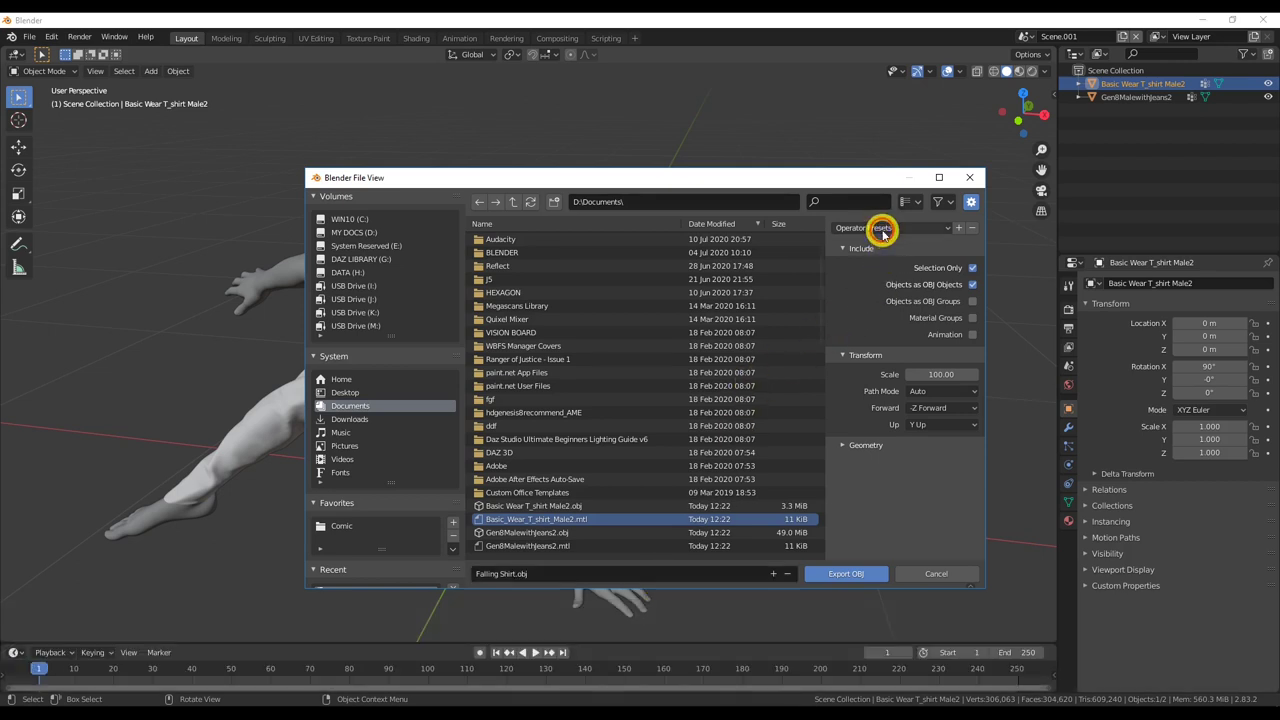
{"action": "left_click", "coordinate": [880, 266]}
{"action": "left_click", "coordinate": [871, 491]}
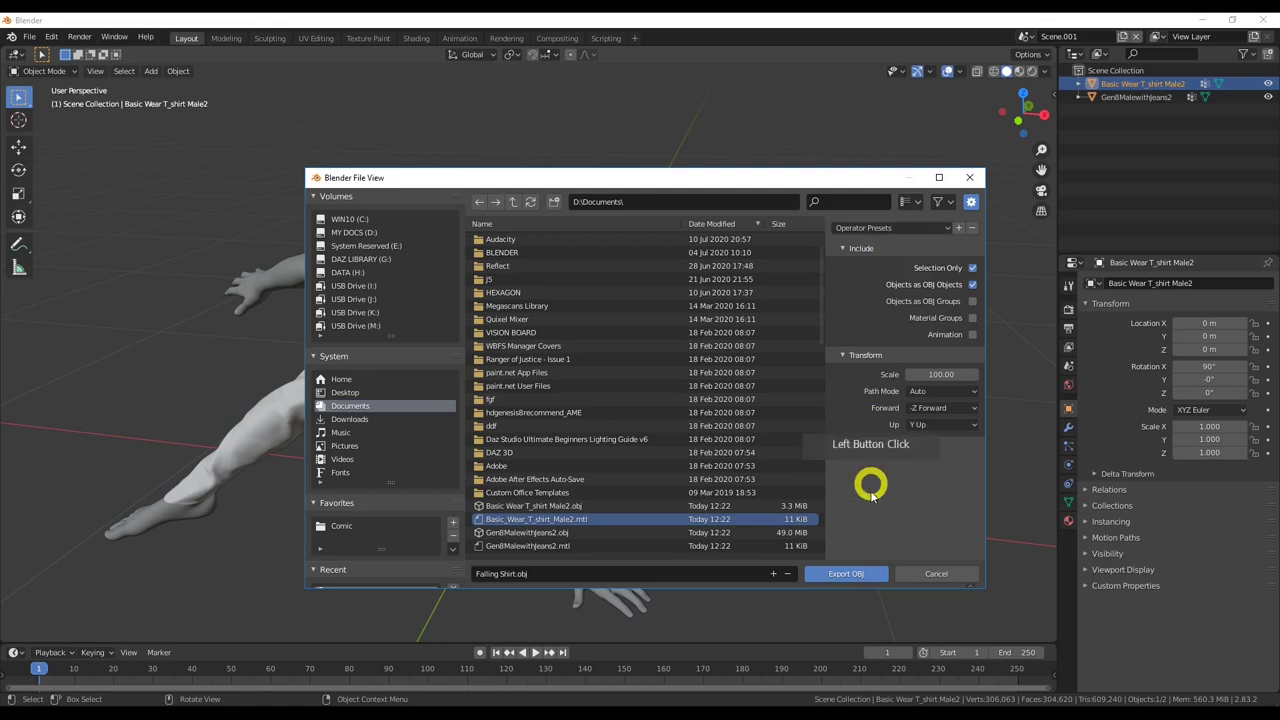
{"action": "left_click", "coordinate": [849, 575]}
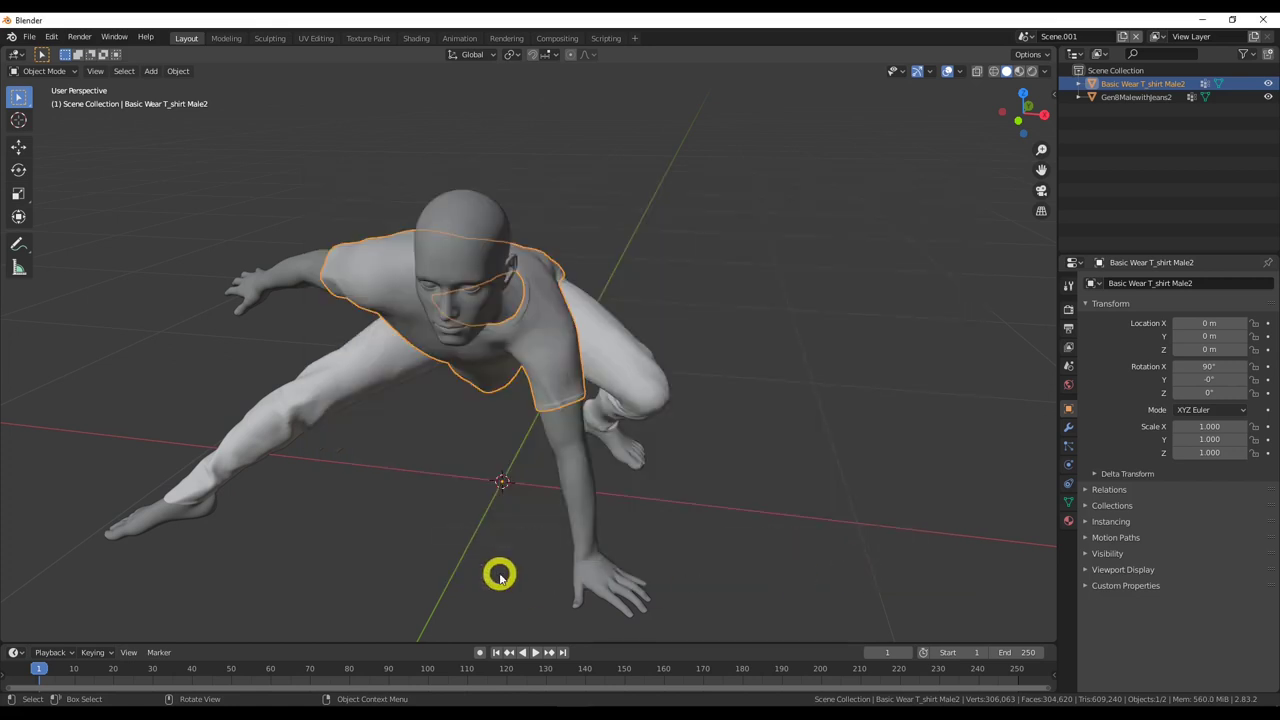
Switch to DAZ Studio and make the T-shirt, jeans, Genesis 8 Male and its hip visible in the scene.
{"action": "mouse_move", "coordinate": [540, 715]}
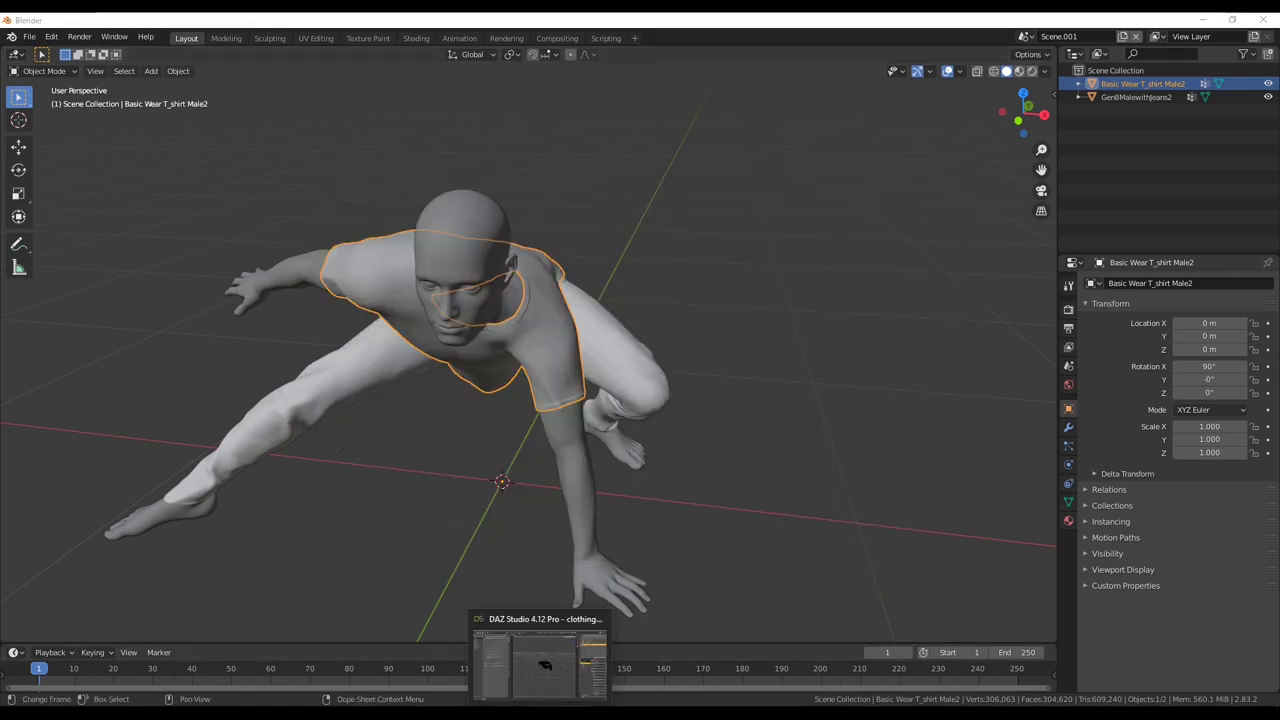
{"action": "left_click", "coordinate": [571, 694]}
{"action": "left_click", "coordinate": [1043, 169]}
{"action": "left_click", "coordinate": [1044, 155]}
{"action": "left_click", "coordinate": [1045, 128]}
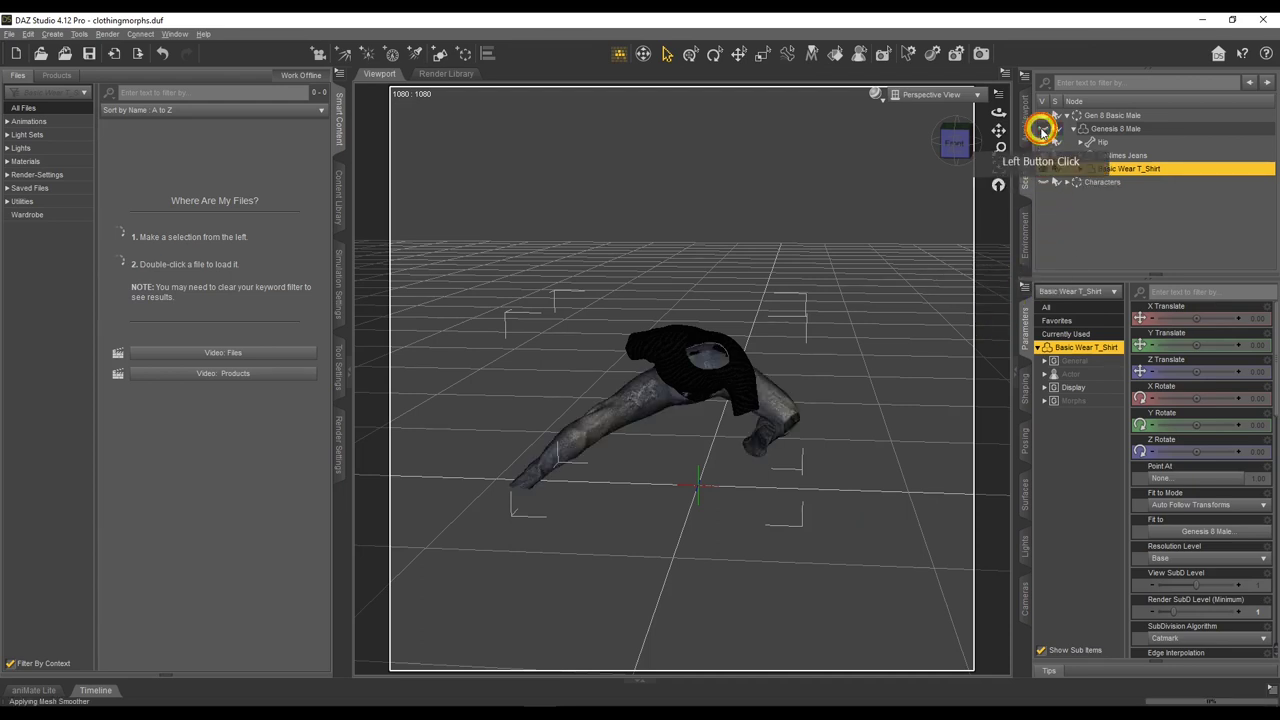
{"action": "left_click", "coordinate": [1048, 142]}
Open Morph Loader Pro for the Basic Wear T_Shirt and choose Falling Shirt.obj as the morph file.
{"action": "left_click", "coordinate": [1108, 172]}
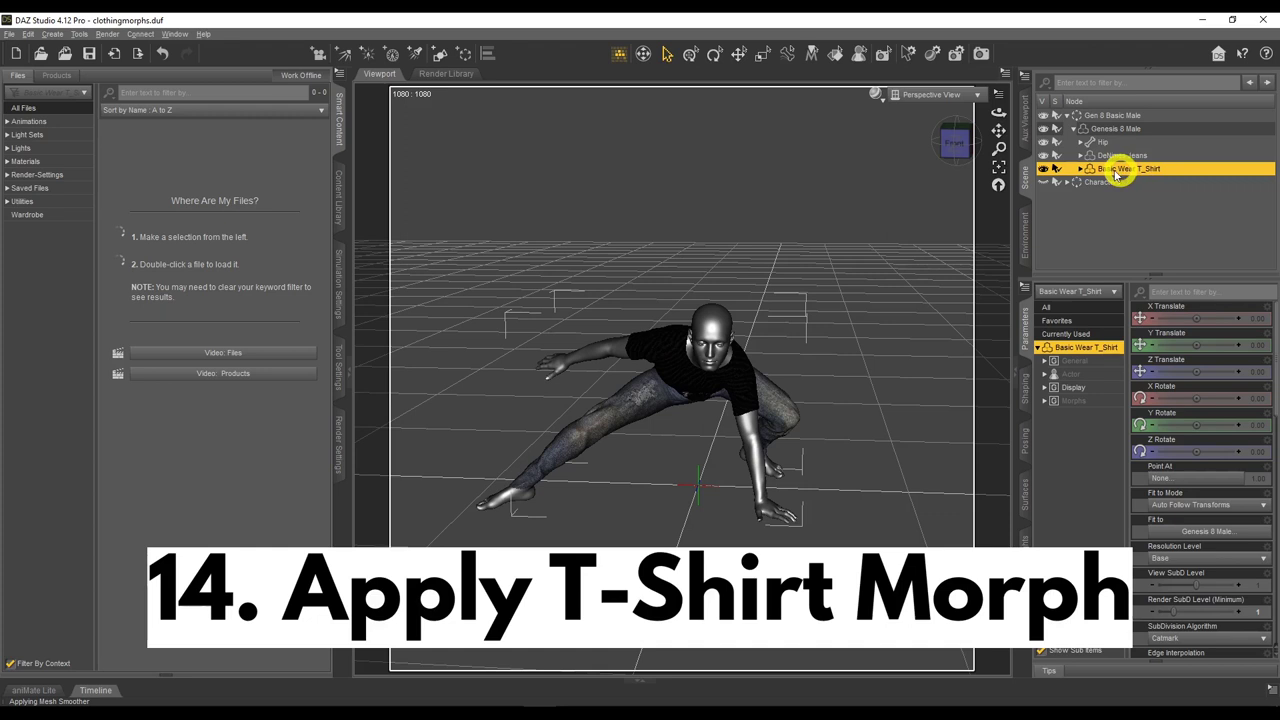
{"action": "left_click", "coordinate": [1131, 168]}
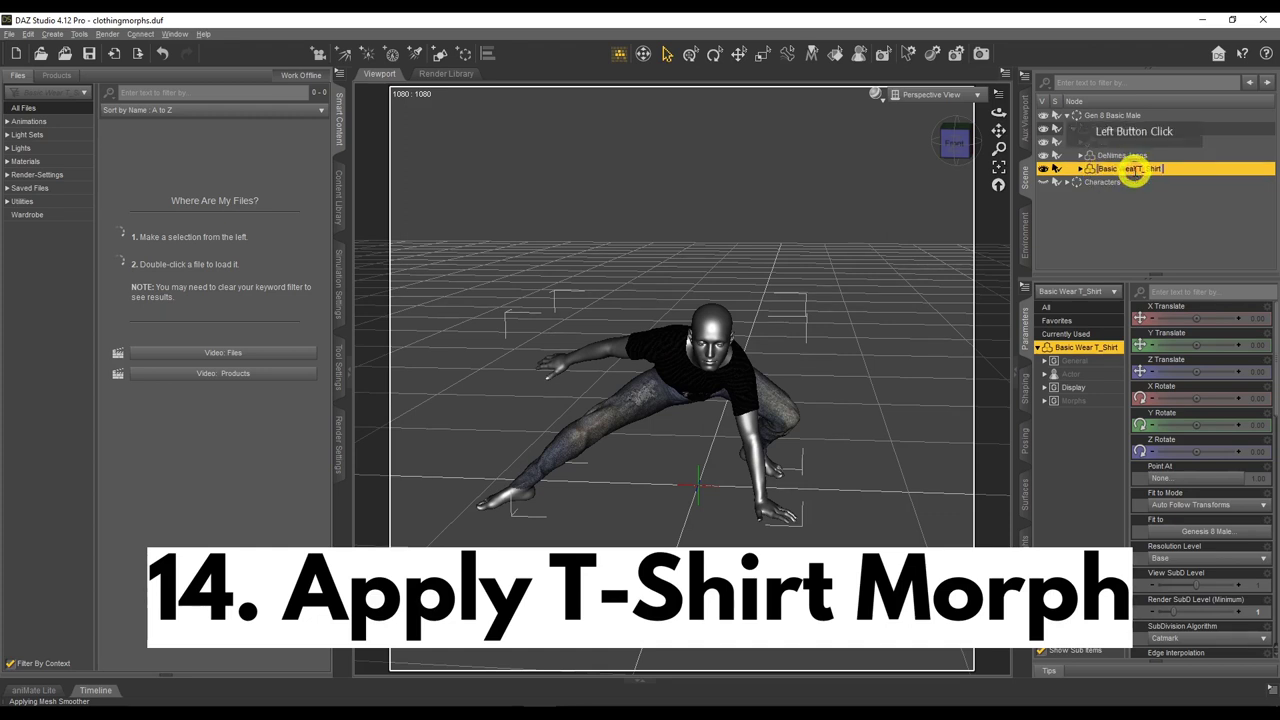
{"action": "left_click", "coordinate": [30, 34]}
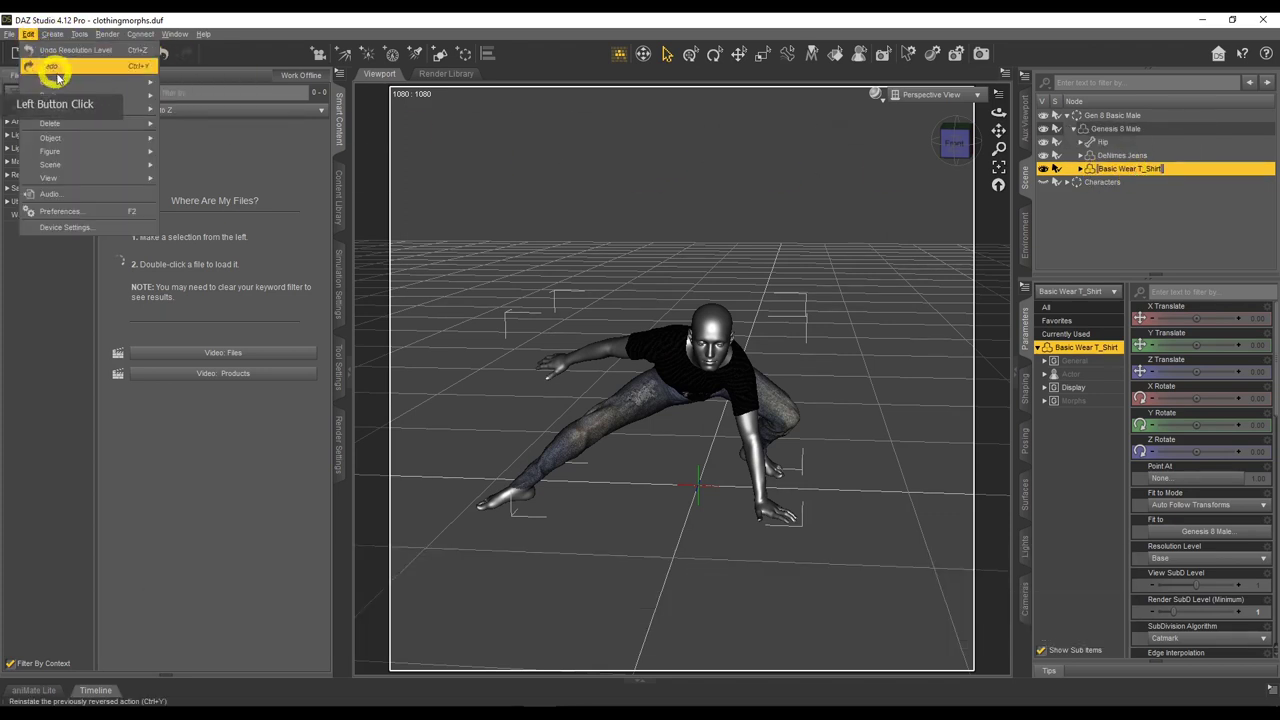
{"action": "left_click", "coordinate": [96, 137]}
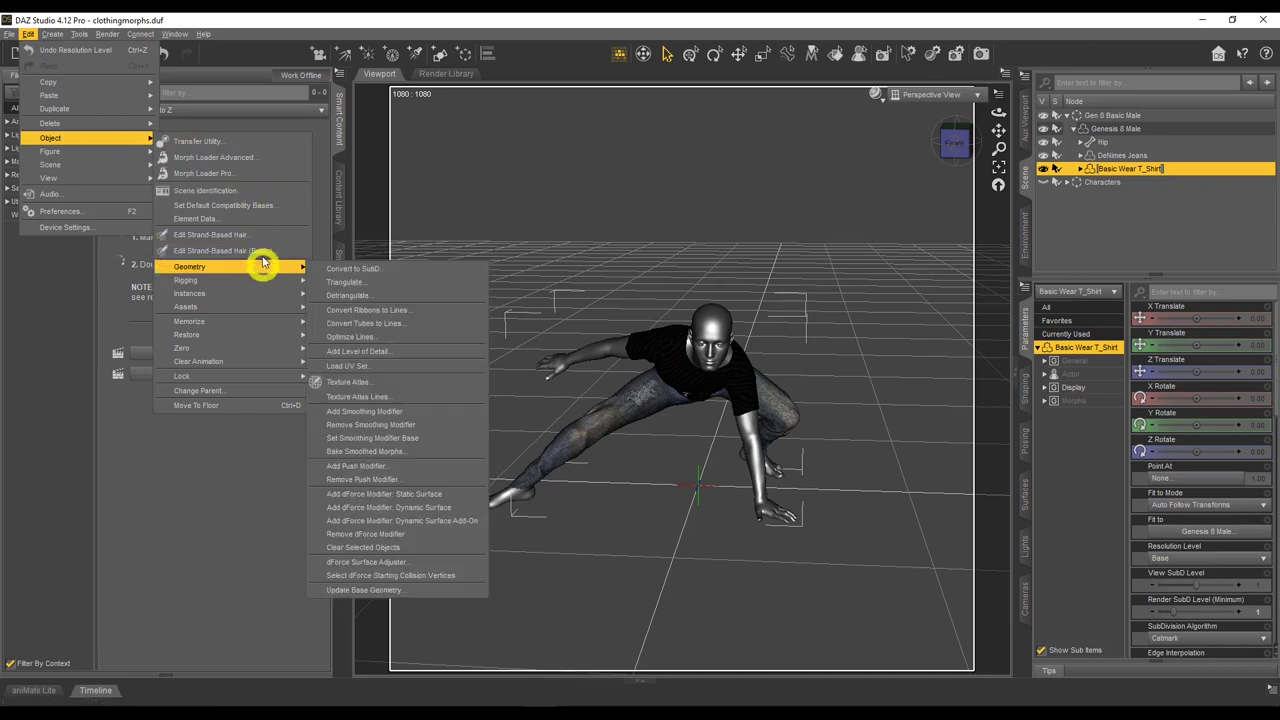
{"action": "left_click", "coordinate": [258, 174]}
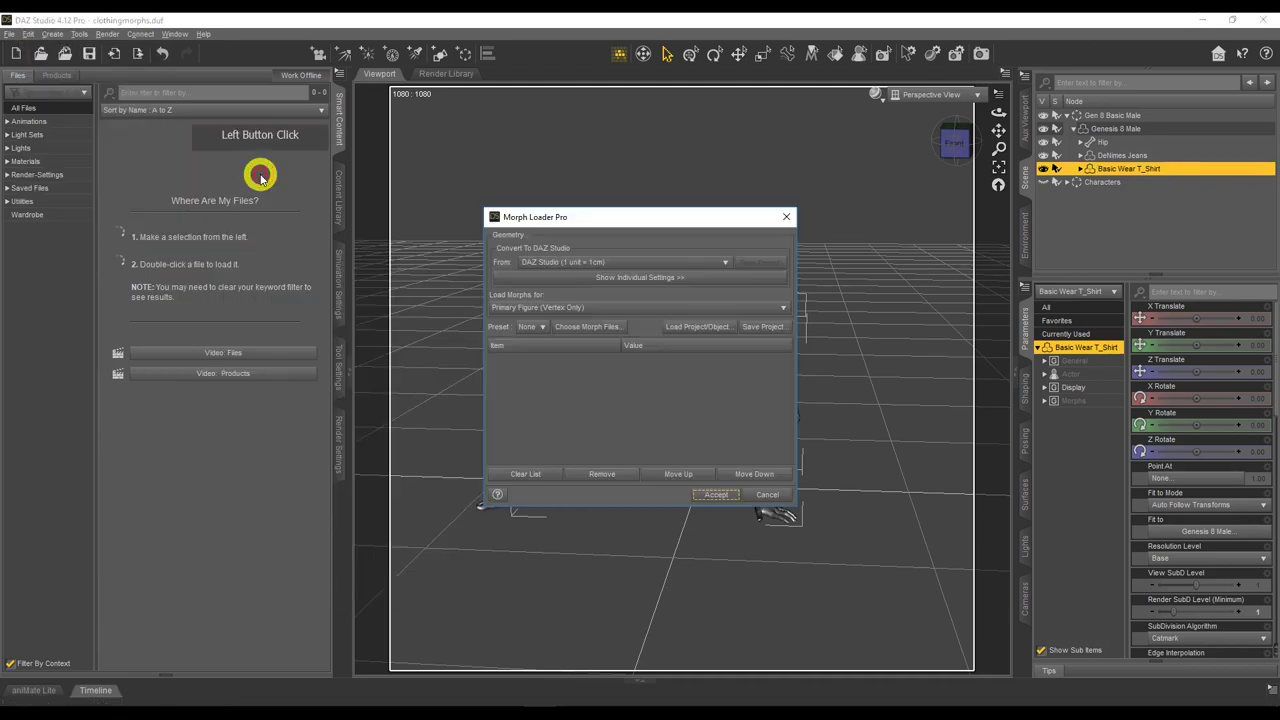
{"action": "left_click", "coordinate": [603, 330]}
{"action": "left_click", "coordinate": [670, 320]}
{"action": "double_click", "coordinate": [670, 320]}
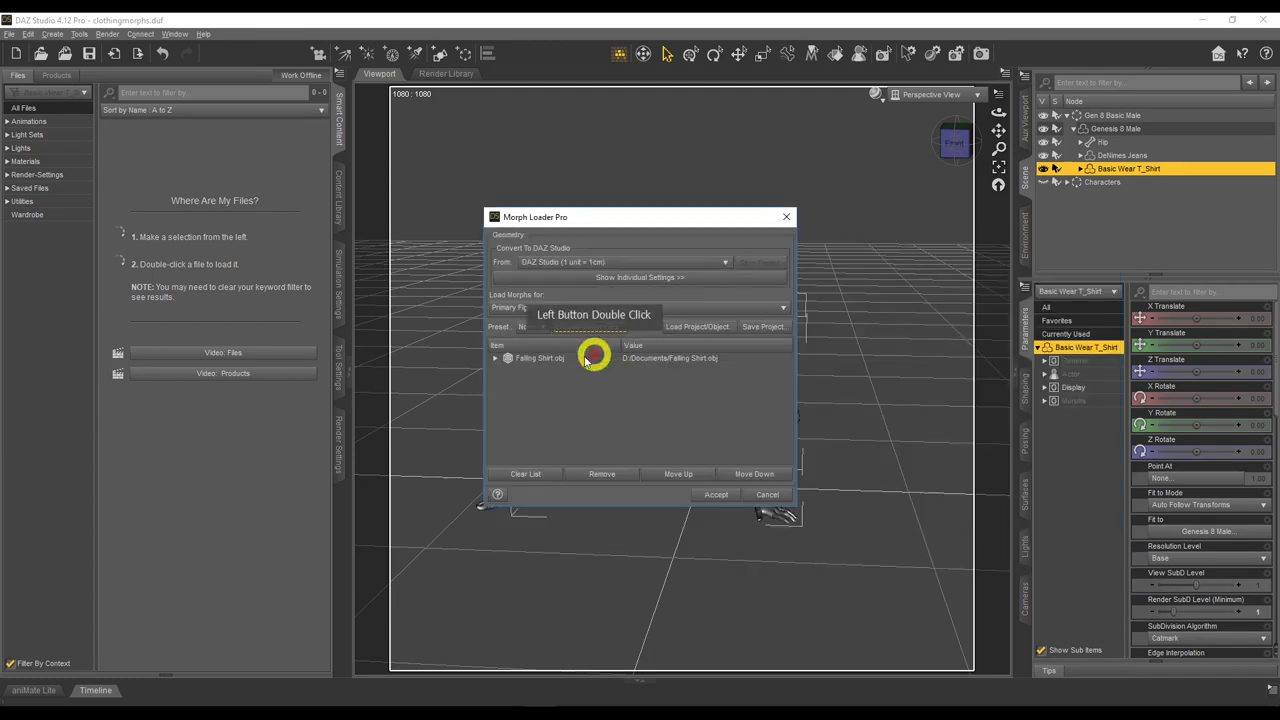
Change the Reverse Deformations option of Falling Shirt.obj and create the morph on the T-shirt.
{"action": "left_click", "coordinate": [494, 359]}
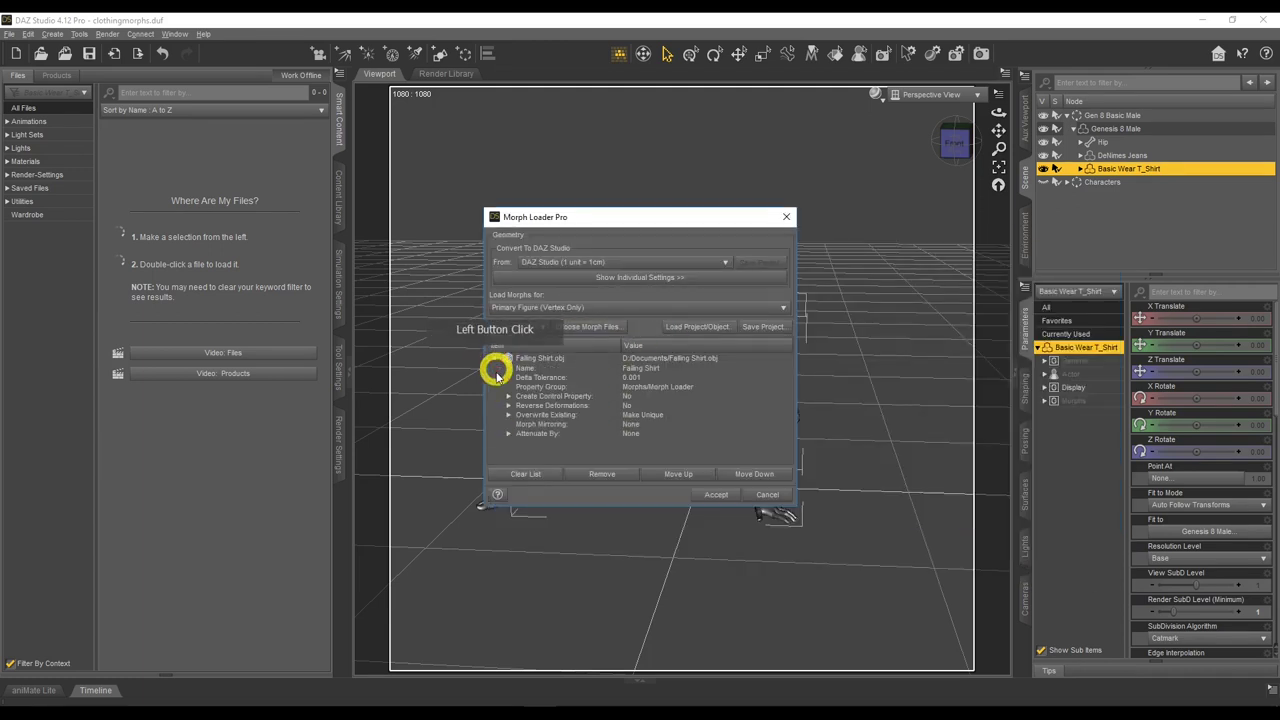
{"action": "right_click", "coordinate": [625, 406]}
{"action": "left_click", "coordinate": [706, 494]}
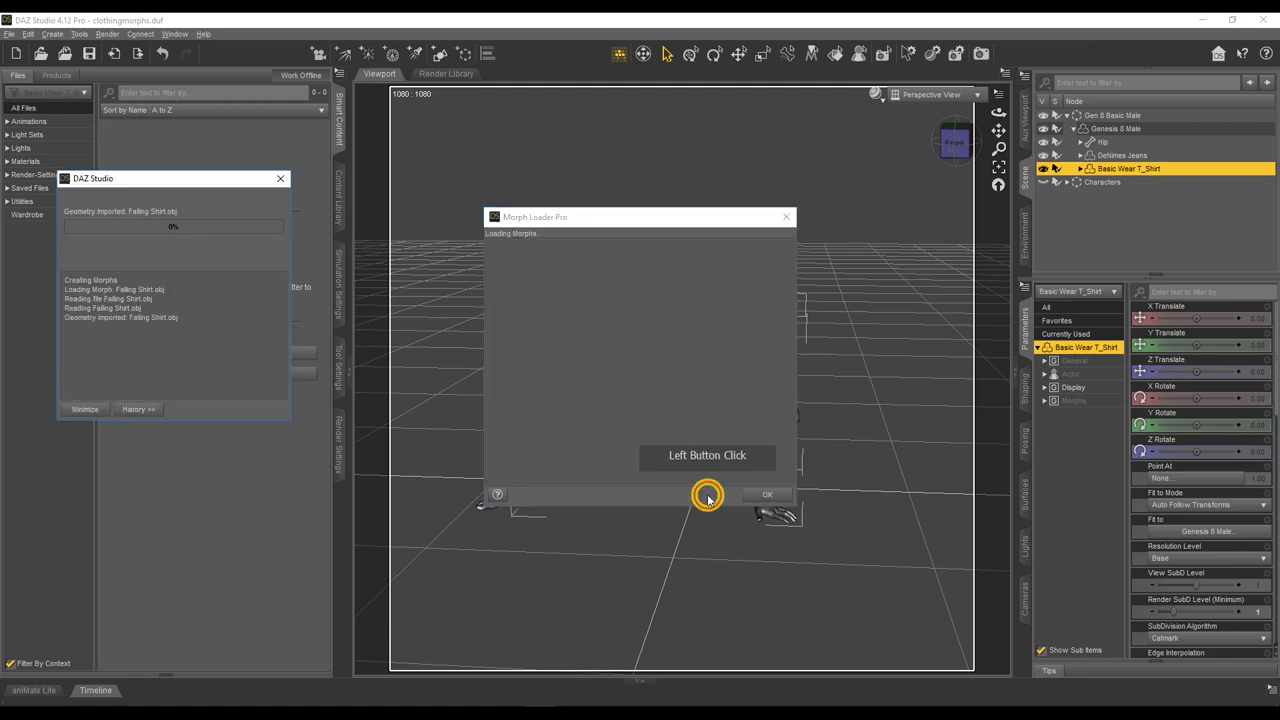
{"action": "left_click", "coordinate": [758, 495]}
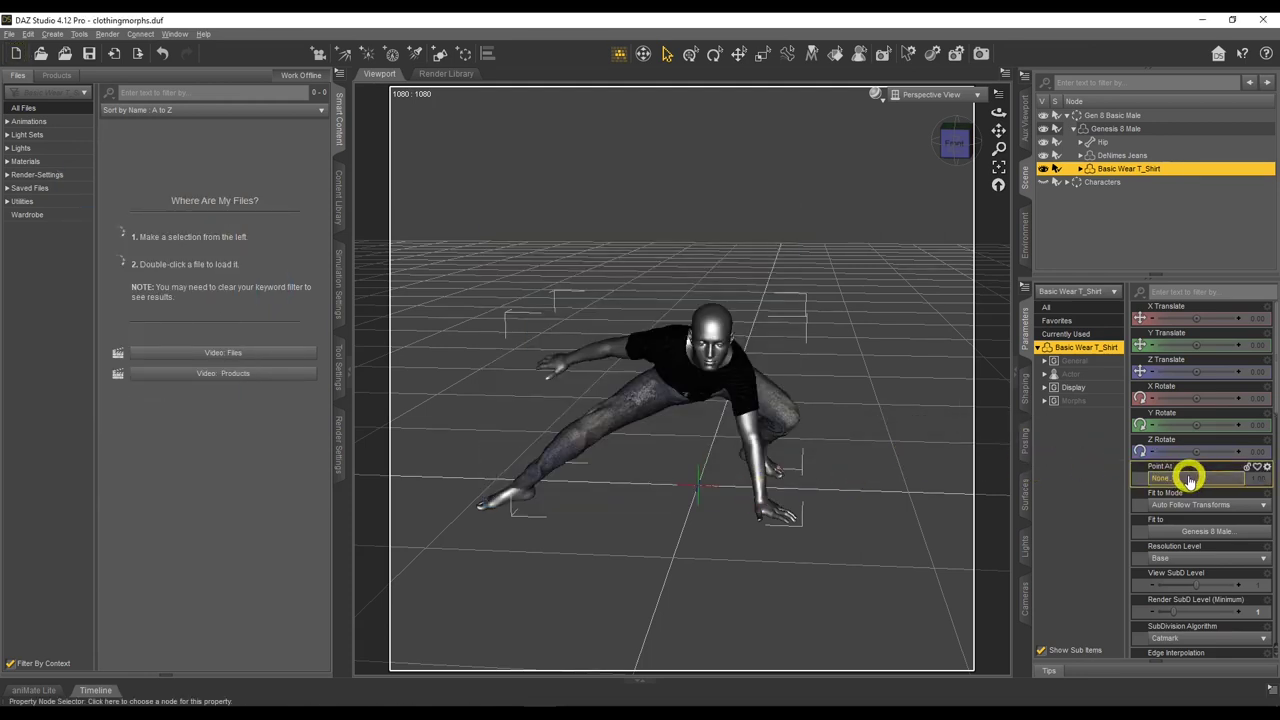
Apply the Falling Shirt morph to the T-shirt at 100% and view the figure from an angle.
{"action": "left_click", "coordinate": [1076, 400]}
{"action": "left_click", "coordinate": [1198, 430]}
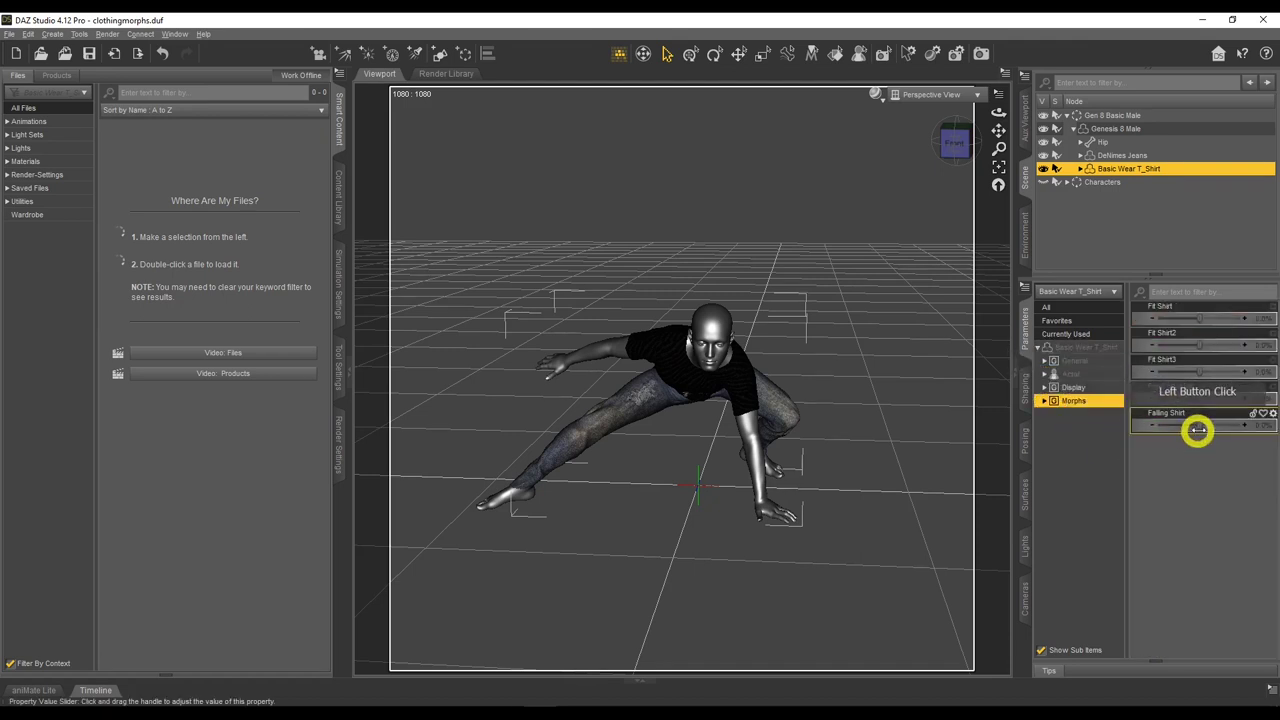
{"action": "left_click_drag", "start_coordinate": [1000, 114], "coordinate": [997, 115]}
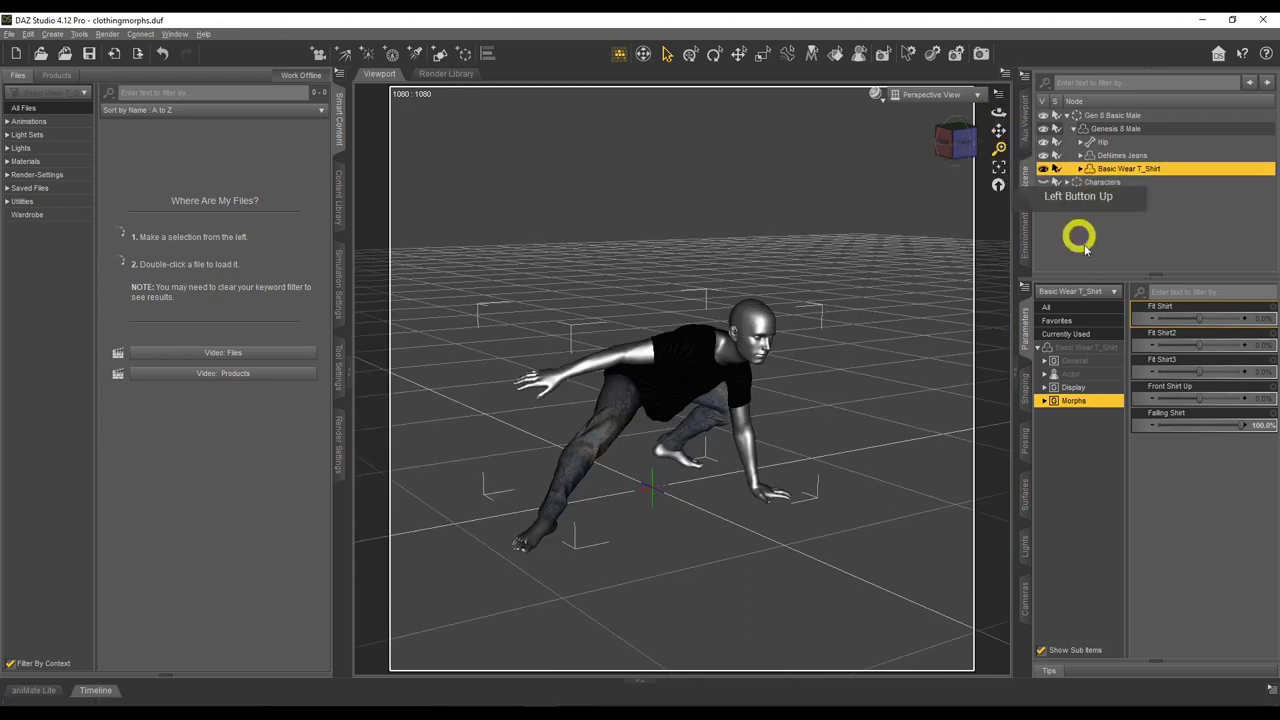
Set the T-shirt's Resolution Level to High Resolution.
{"action": "left_click", "coordinate": [1095, 348]}
{"action": "left_click", "coordinate": [1170, 556]}
{"action": "left_click", "coordinate": [1181, 587]}
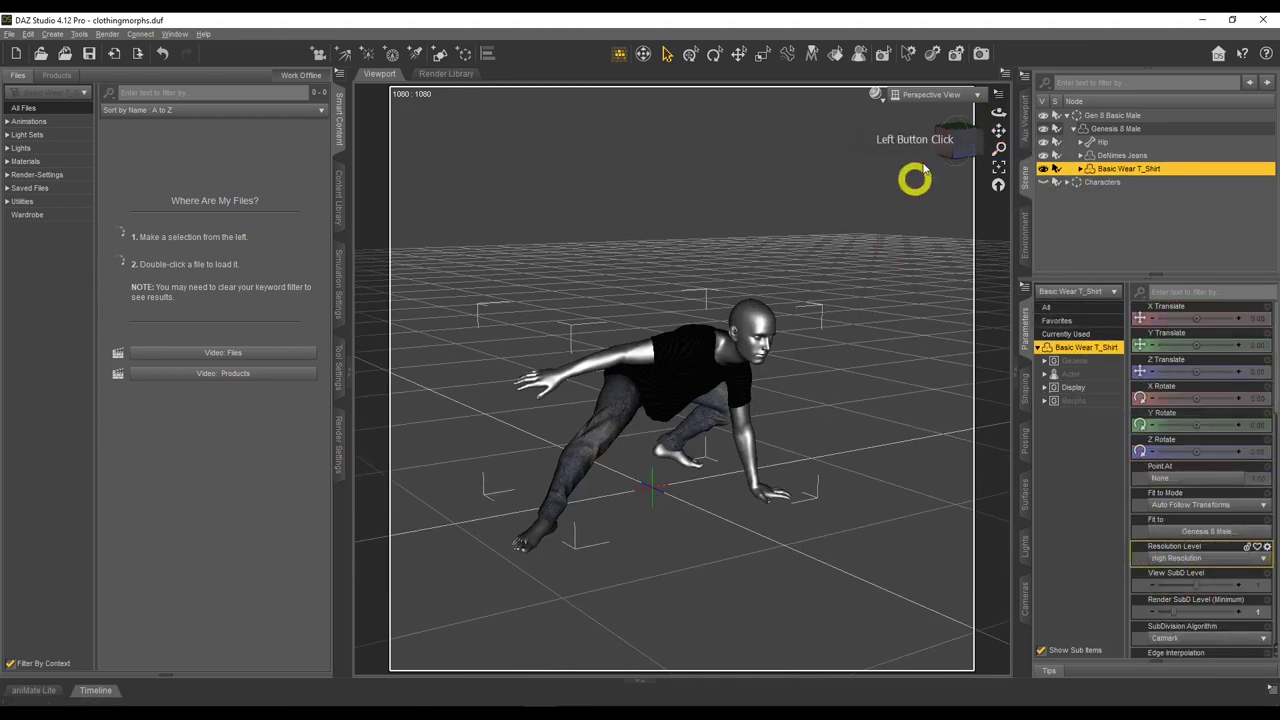
Change the viewport to the realistic rendered preview style and examine the morphed T-shirt from the front and behind.
{"action": "left_click_drag", "start_coordinate": [998, 113], "coordinate": [996, 119]}
{"action": "left_click", "coordinate": [879, 97]}
{"action": "left_click", "coordinate": [883, 254]}
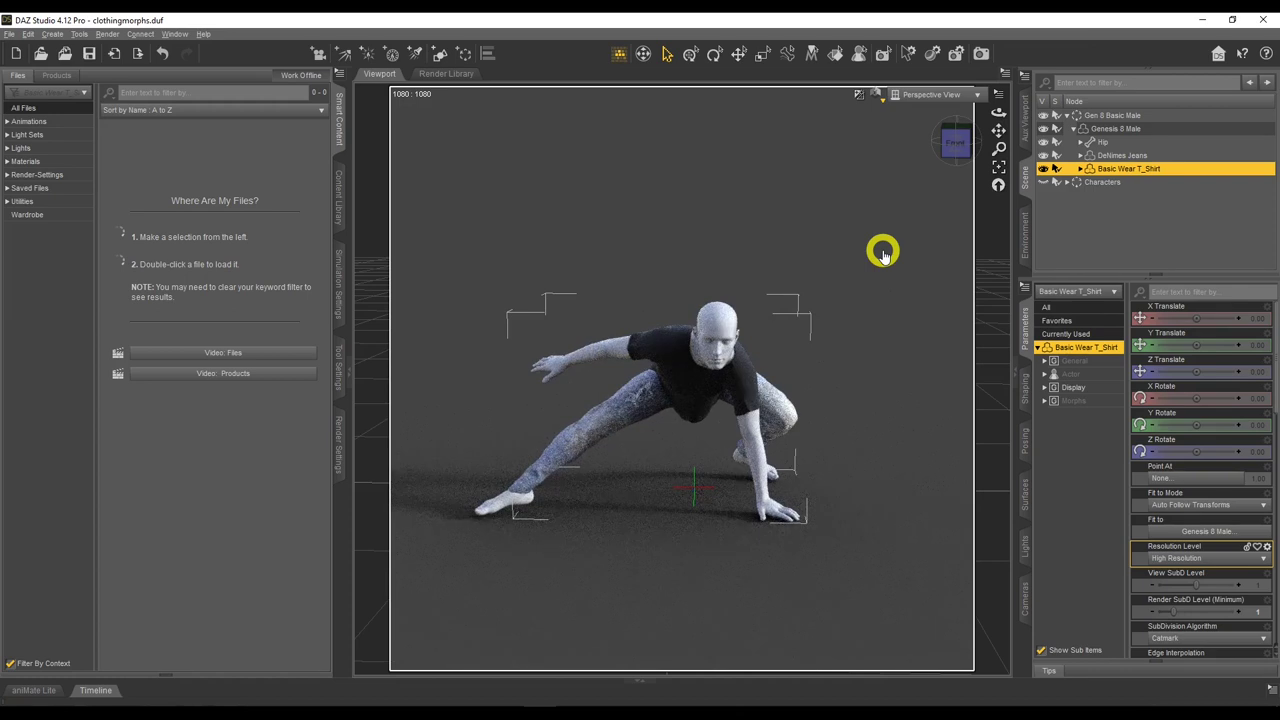
{"action": "left_click_drag", "start_coordinate": [993, 112], "coordinate": [997, 109]}
{"action": "left_click", "coordinate": [534, 377]}
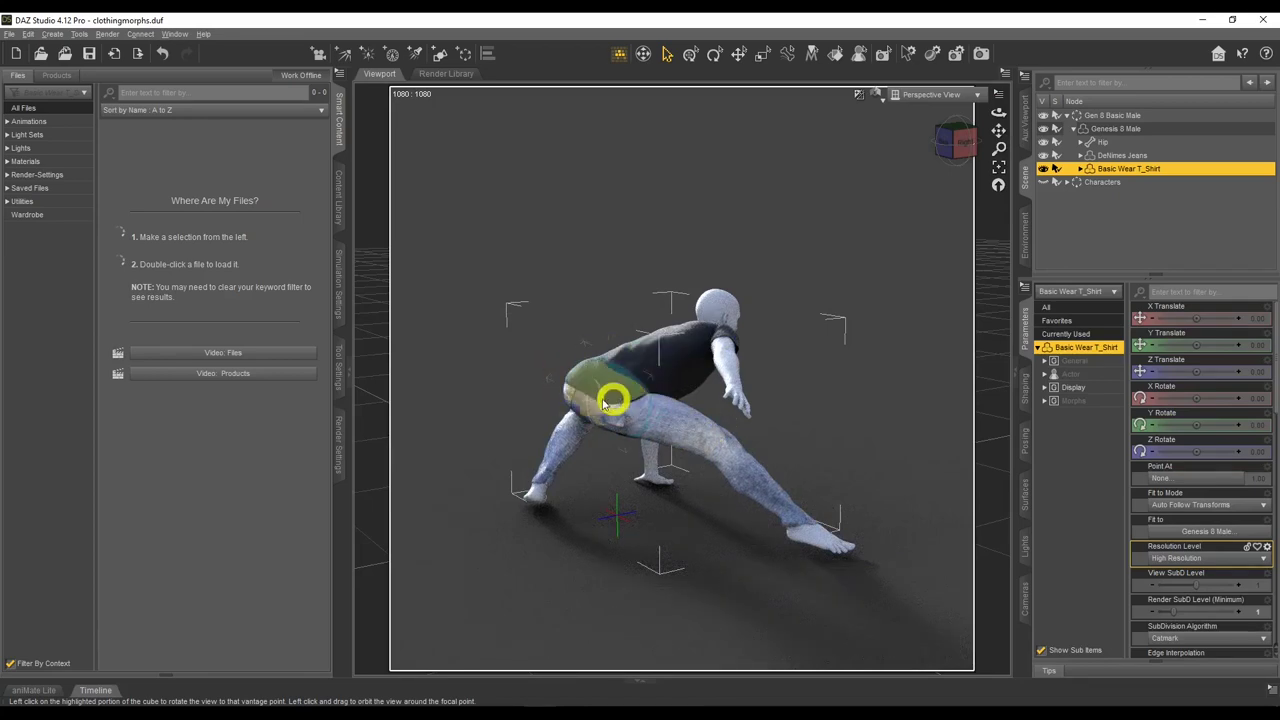
{"action": "left_click_drag", "start_coordinate": [995, 111], "coordinate": [995, 112]}
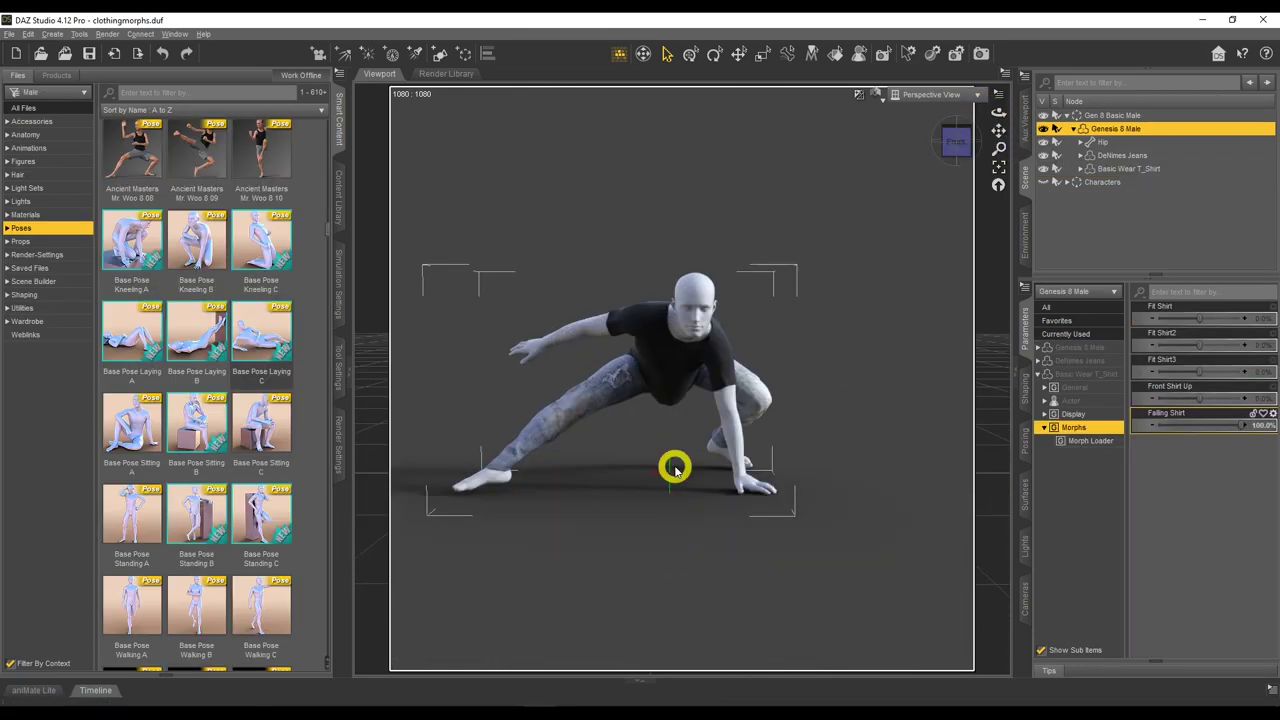